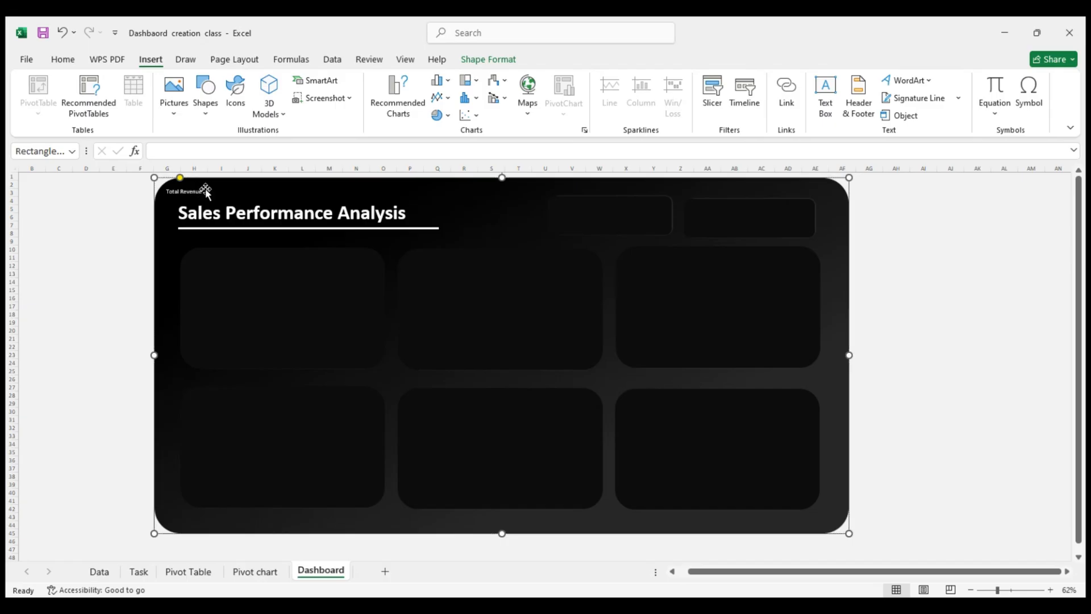
# Format the Total Revenue text on the dashboard background shape as bold with font size 12
pyautogui.click(64, 63)
pyautogui.click(196, 86)
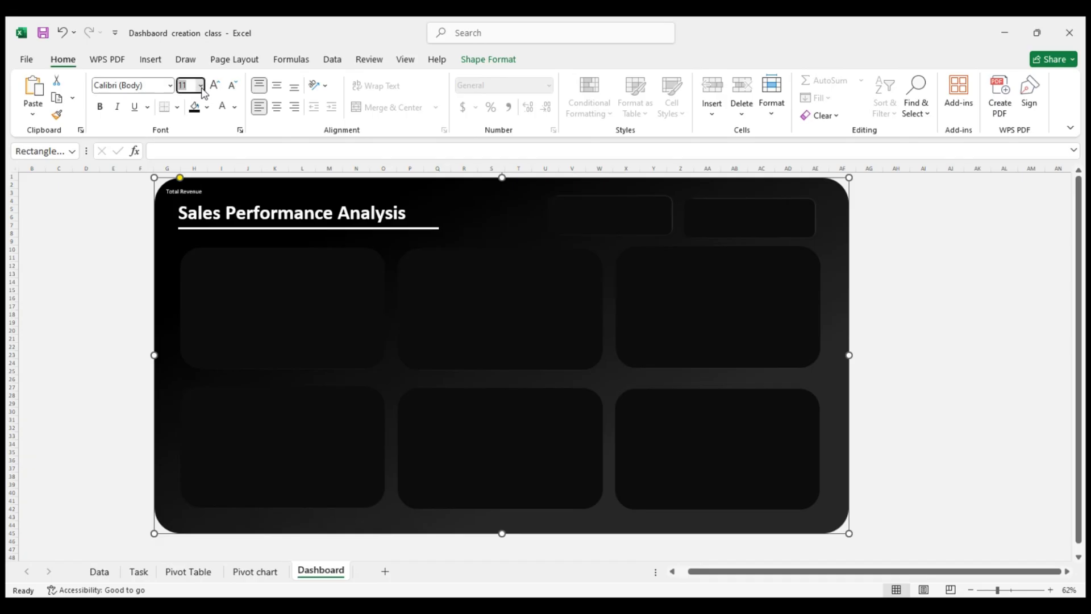
pyautogui.write('12')
pyautogui.press('Return')
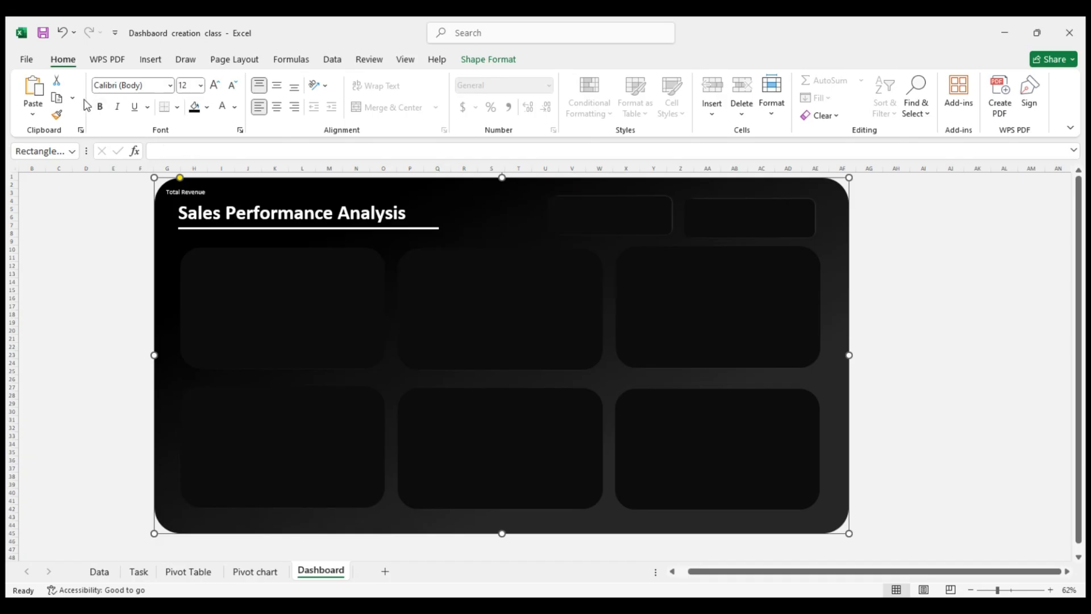
pyautogui.click(107, 114)
pyautogui.click(199, 191)
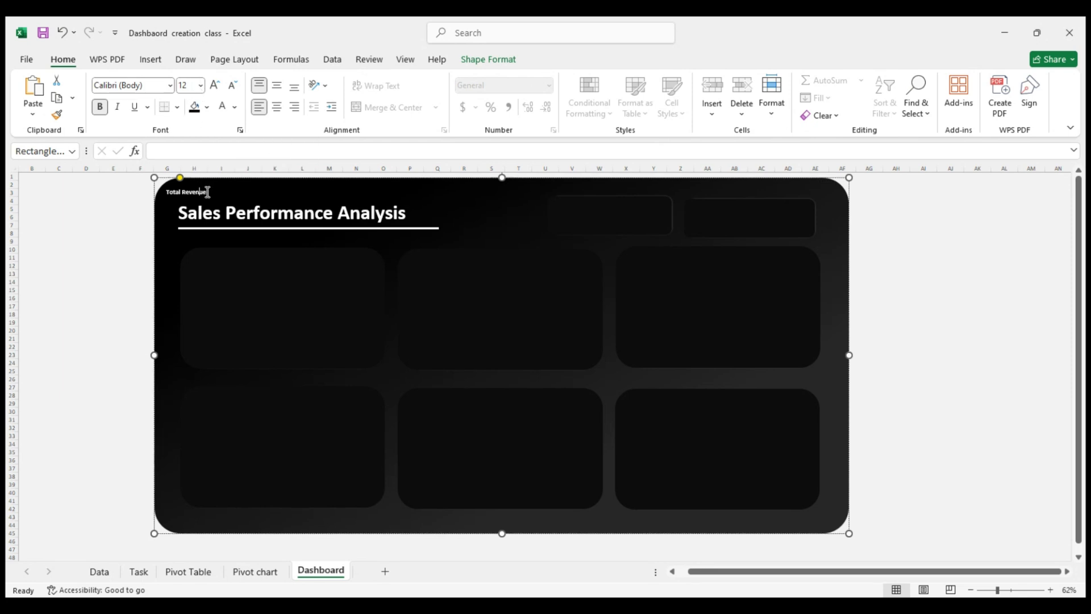
# Increase the font size of the Total Revenue text to 14
pyautogui.moveTo(208, 191); pyautogui.dragTo(165, 192)
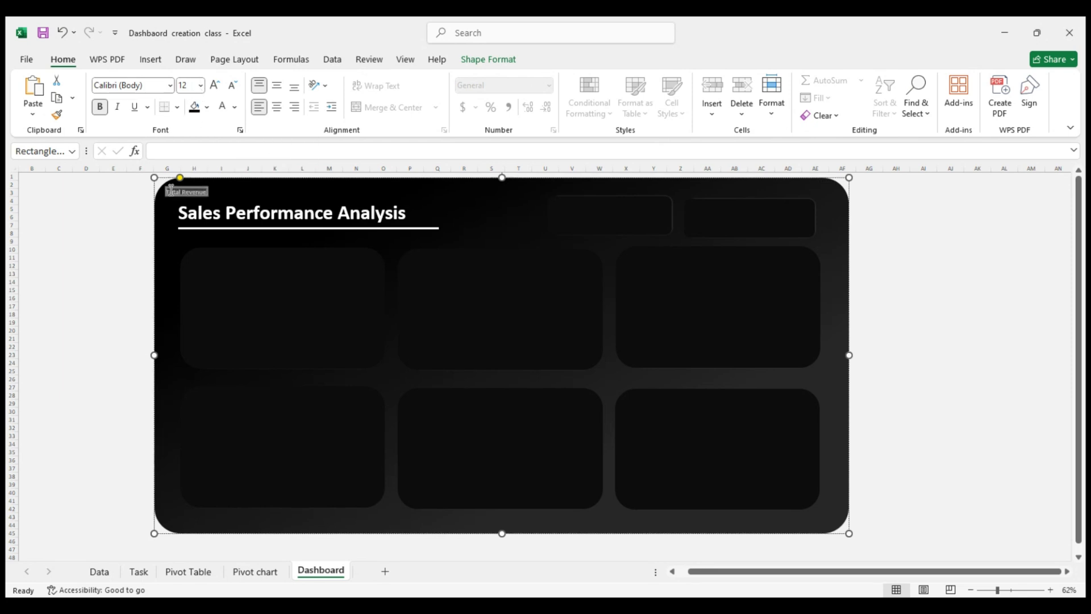
pyautogui.click(200, 85)
pyautogui.write('14')
pyautogui.press('Return')
pyautogui.moveTo(199, 180); pyautogui.dragTo(236, 188)
pyautogui.hotkey('ctrl', 'z')
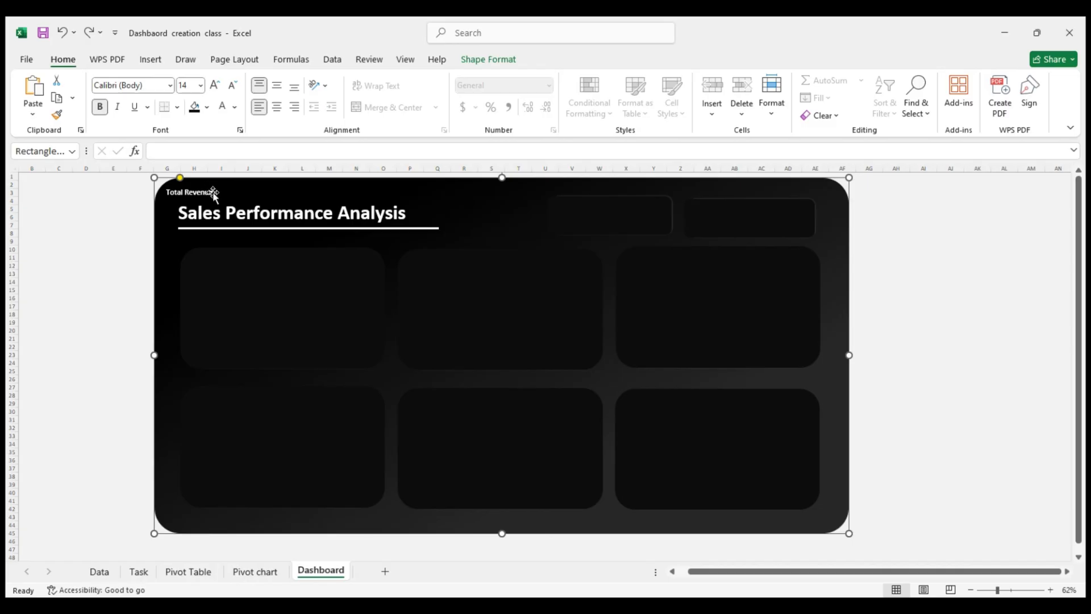
pyautogui.moveTo(212, 193); pyautogui.dragTo(221, 193)
pyautogui.hotkey('ctrl', 'z')
pyautogui.click(192, 196)
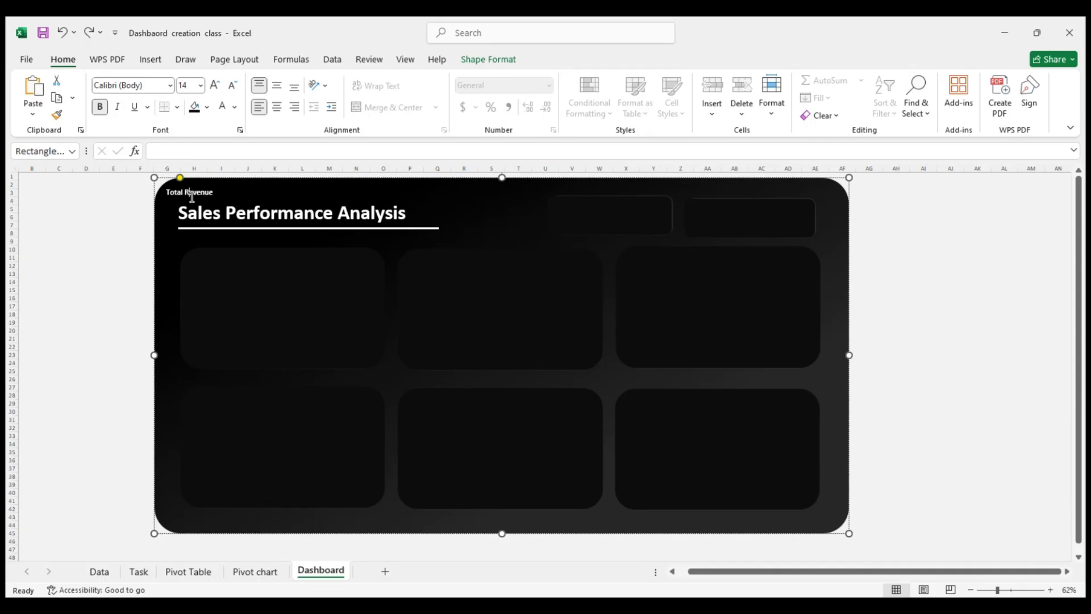
# Try moving the Total Revenue text out of the background shape and onto the first header card as a pasted picture
pyautogui.click(211, 193)
pyautogui.hotkey('ctrl', 'a')
pyautogui.press('BackSpace')
pyautogui.click(595, 202)
pyautogui.hotkey('ctrl', 'v')
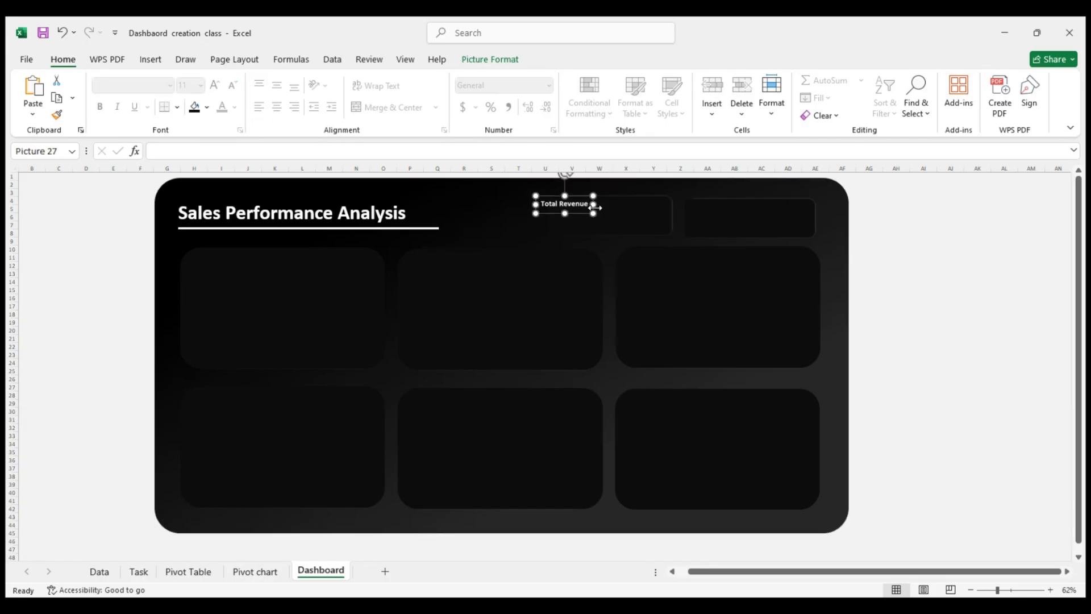
pyautogui.click(921, 241)
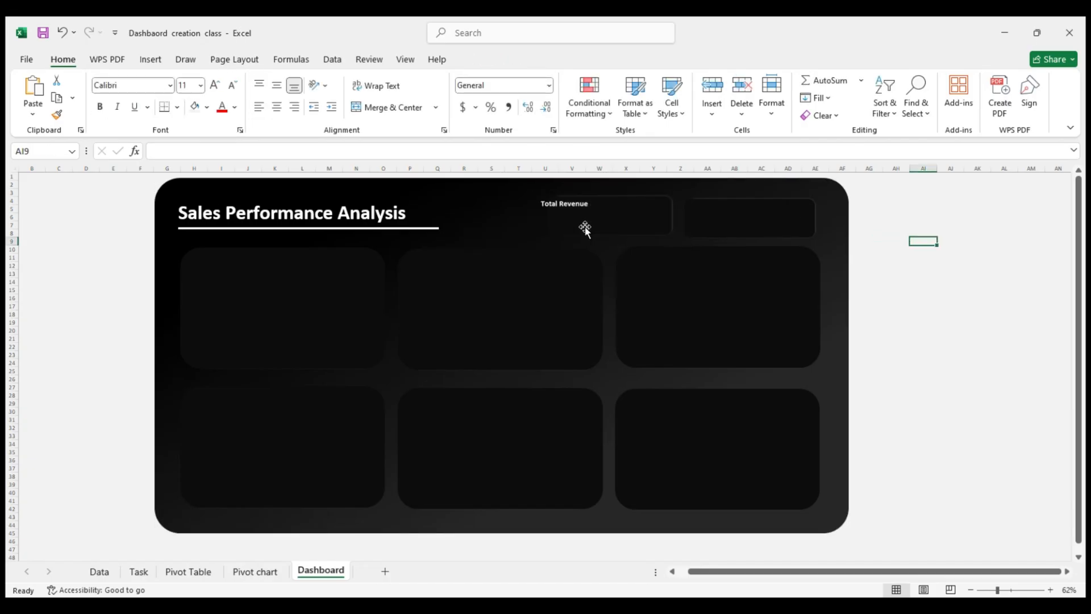
pyautogui.click(574, 206)
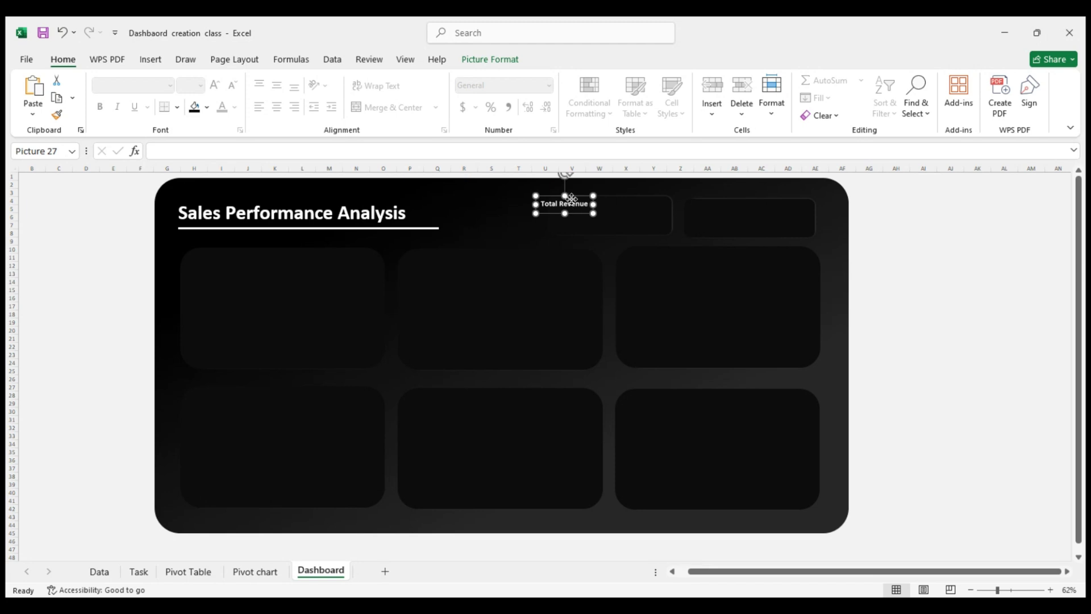
pyautogui.moveTo(572, 198); pyautogui.dragTo(585, 199)
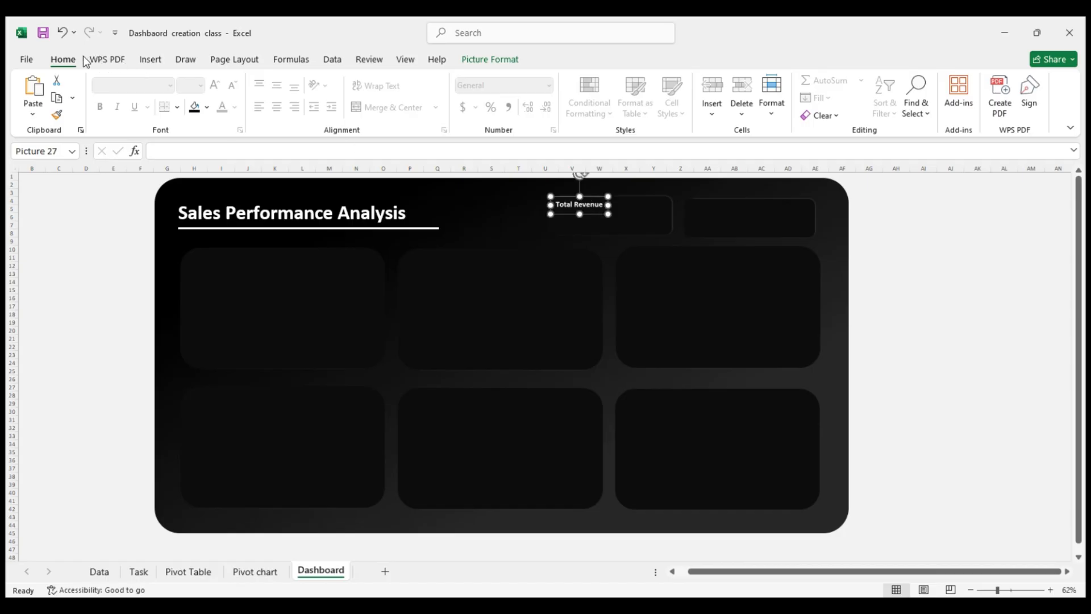
pyautogui.click(26, 61)
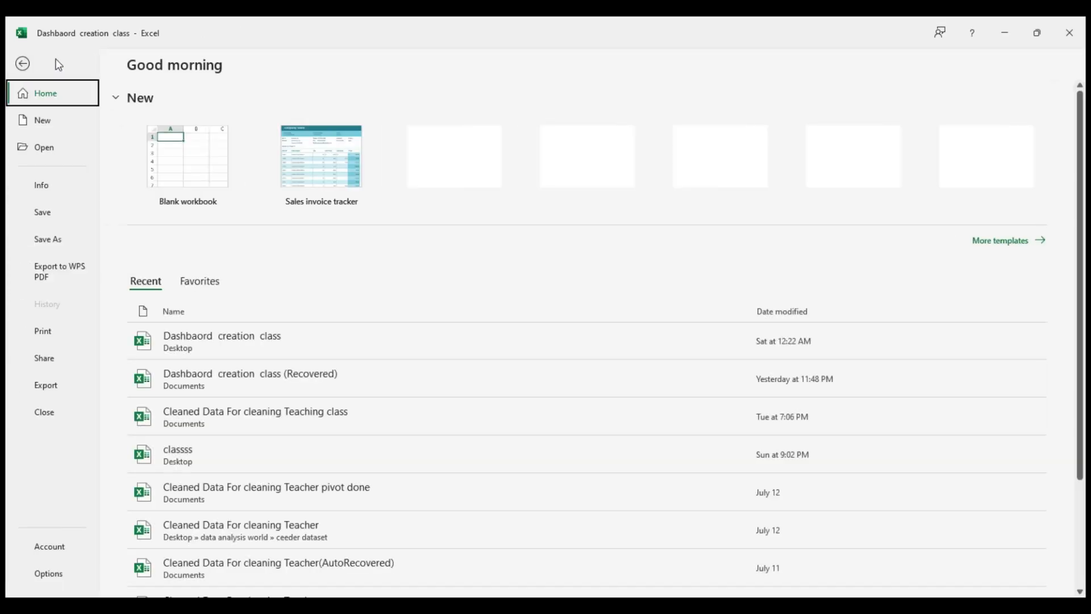
pyautogui.click(28, 64)
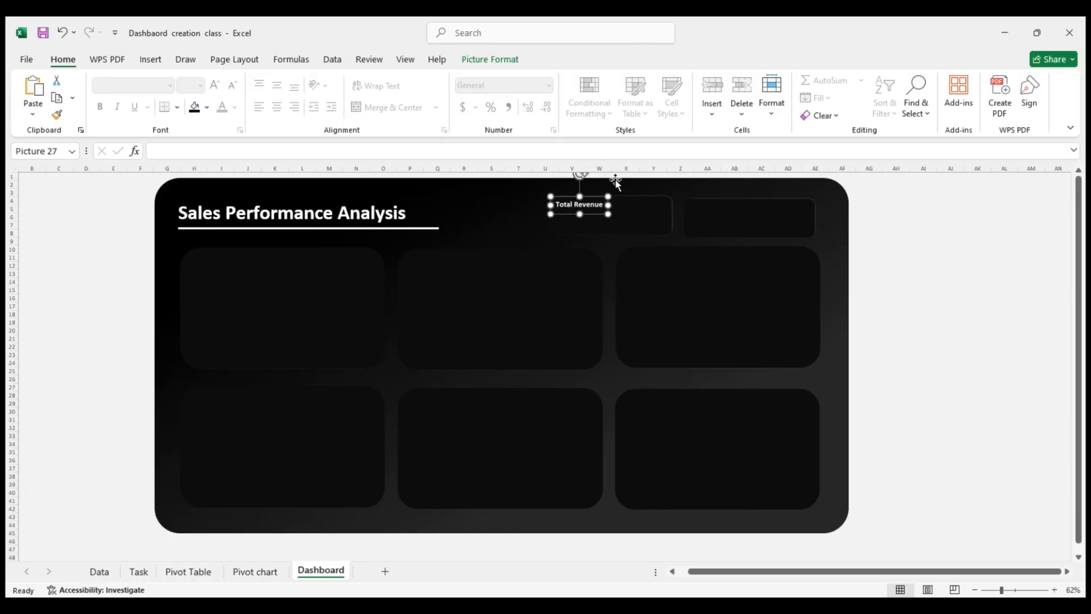
pyautogui.doubleClick(584, 208)
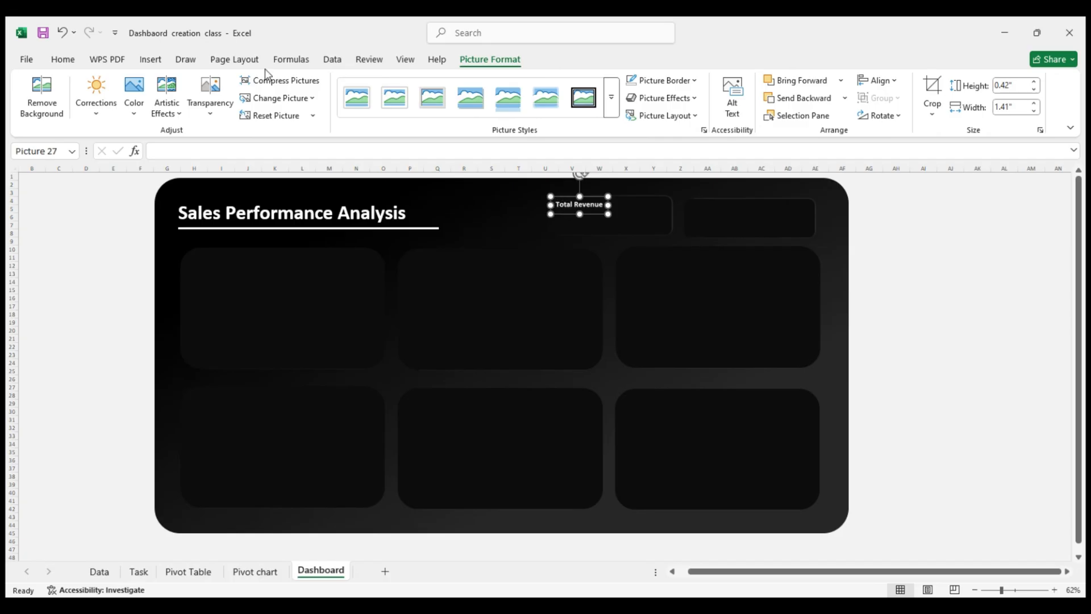
pyautogui.click(62, 60)
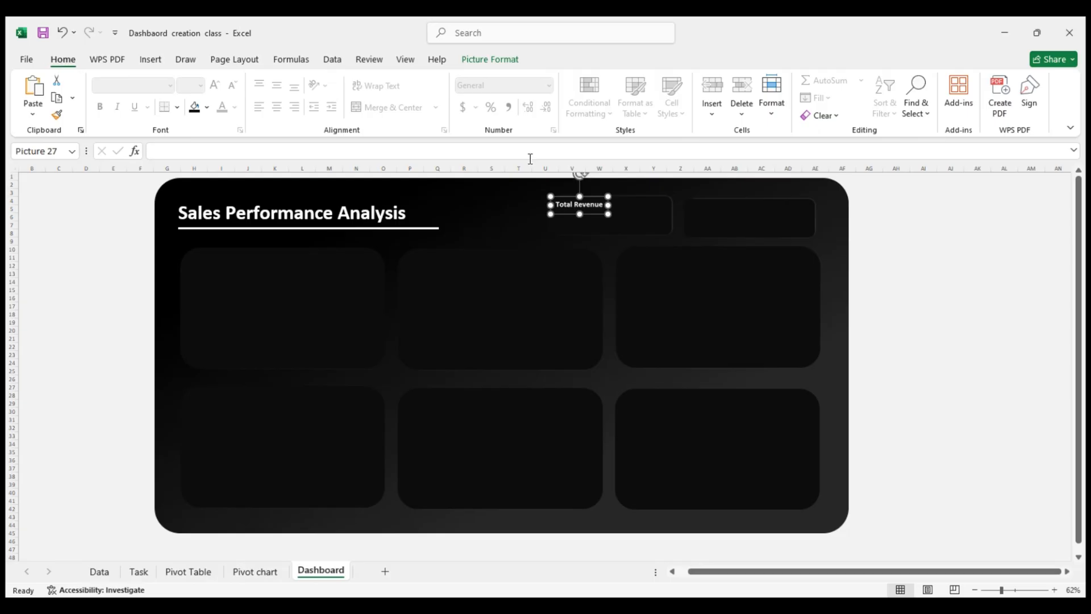
pyautogui.click(895, 224)
pyautogui.click(592, 208)
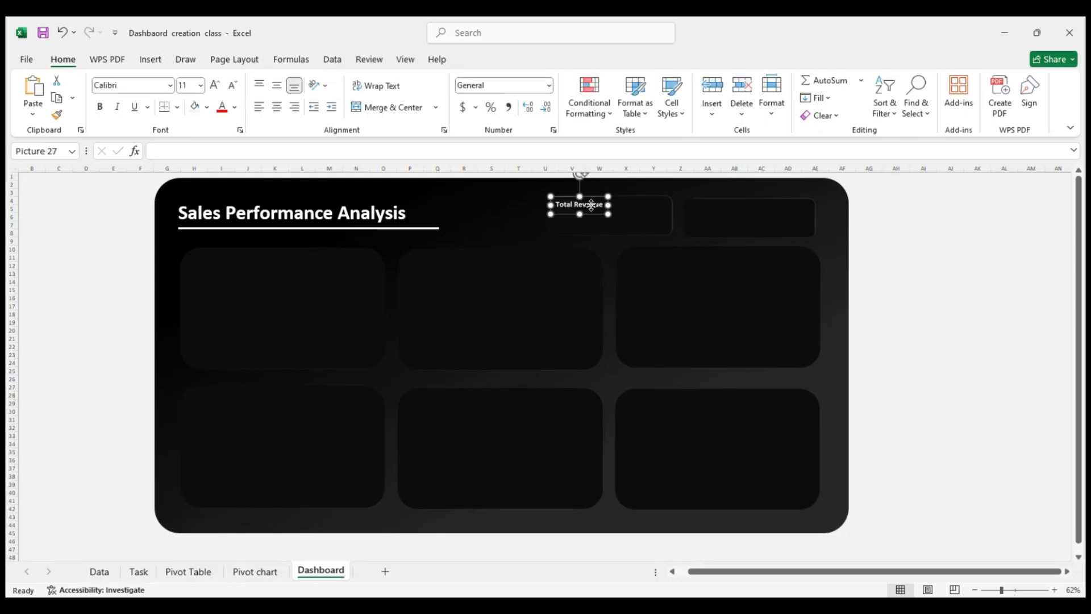
pyautogui.rightClick(591, 208)
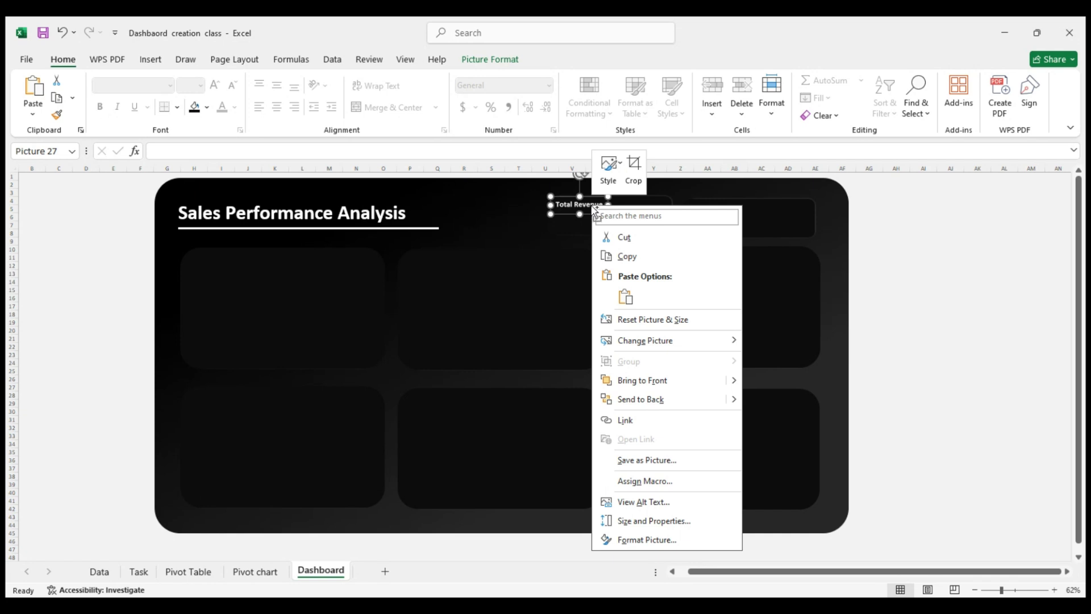
pyautogui.click(863, 263)
# Undo the move and paste of the Total Revenue picture and restore the text in the background shape
pyautogui.hotkey('ctrl', 'z')
pyautogui.hotkey('ctrl', 'z')
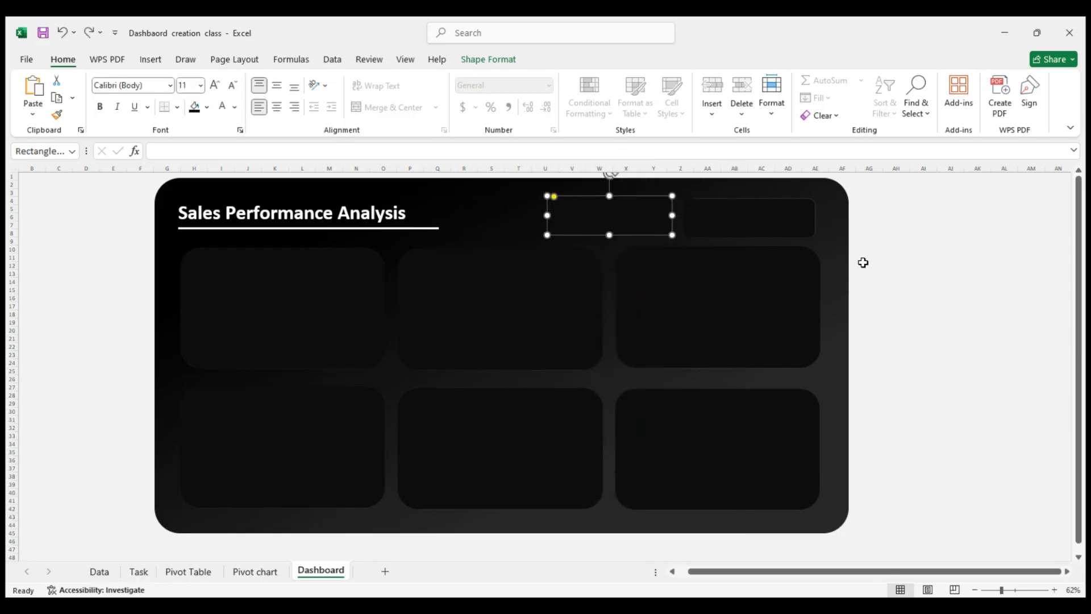
pyautogui.hotkey('ctrl', 'z')
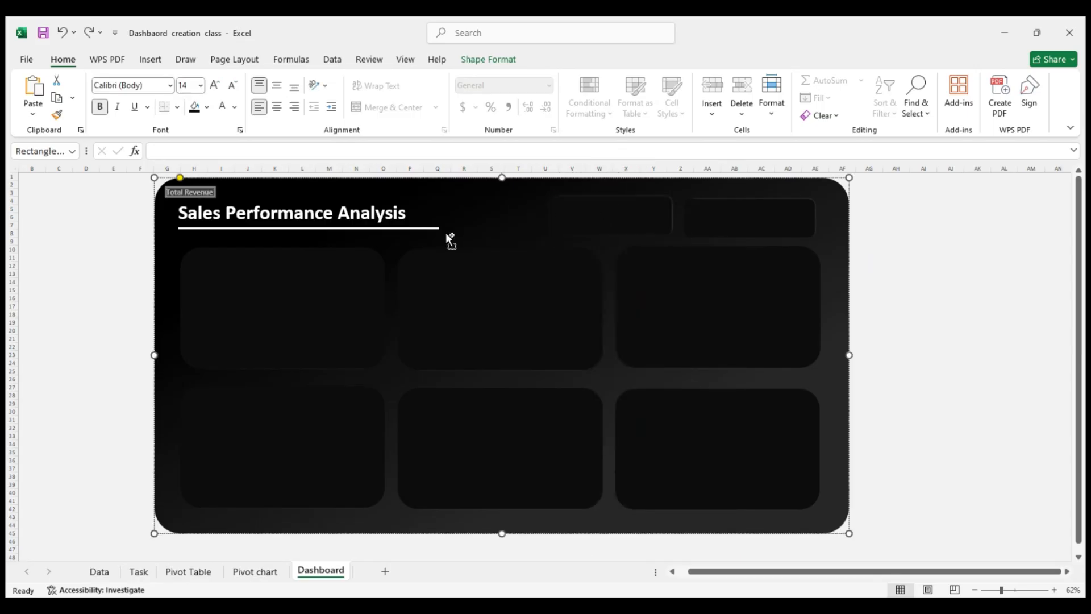
# Paste the Total Revenue text as a picture onto the first header card and enlarge it slightly
pyautogui.rightClick(537, 231)
pyautogui.click(634, 203)
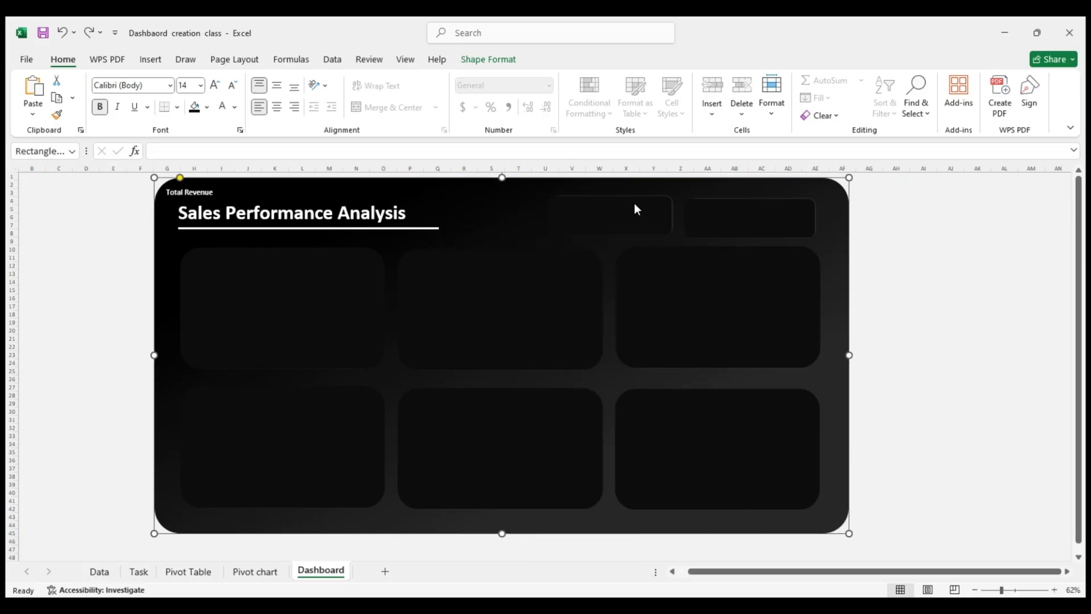
pyautogui.rightClick(634, 202)
pyautogui.click(668, 294)
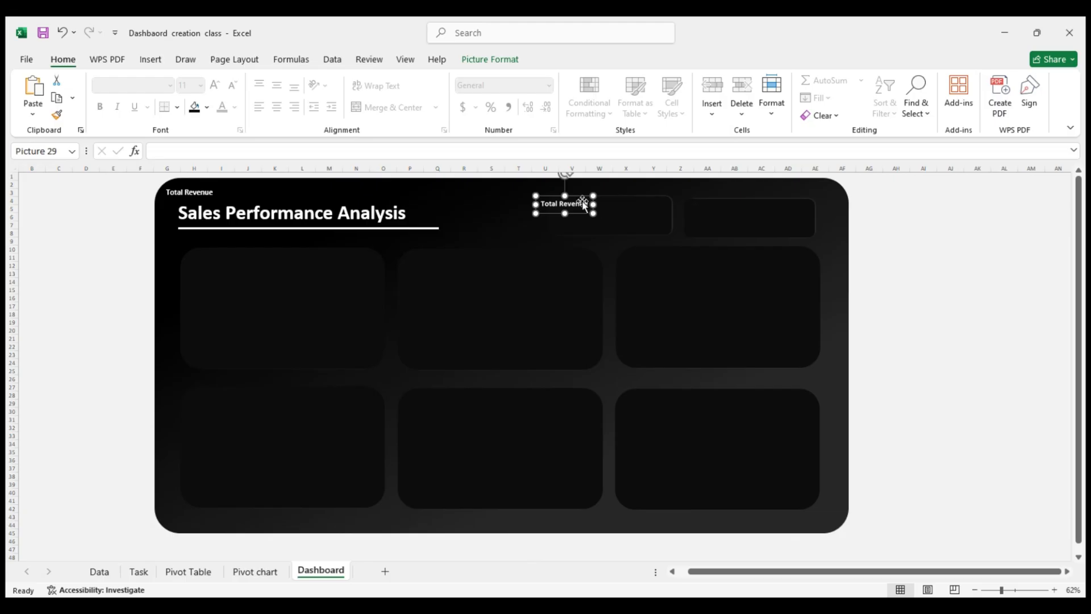
pyautogui.moveTo(593, 213); pyautogui.dragTo(606, 217)
pyautogui.click(923, 232)
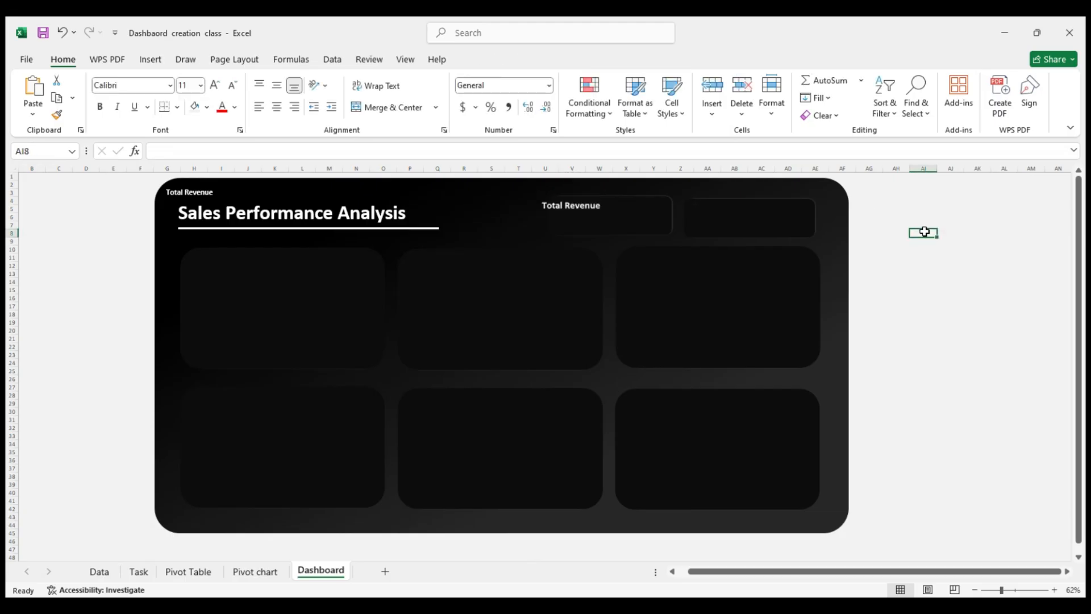
# Enlarge the Total Revenue picture to about 0.56 by 1.86 inches and shift the header card beneath it to line up
pyautogui.click(575, 211)
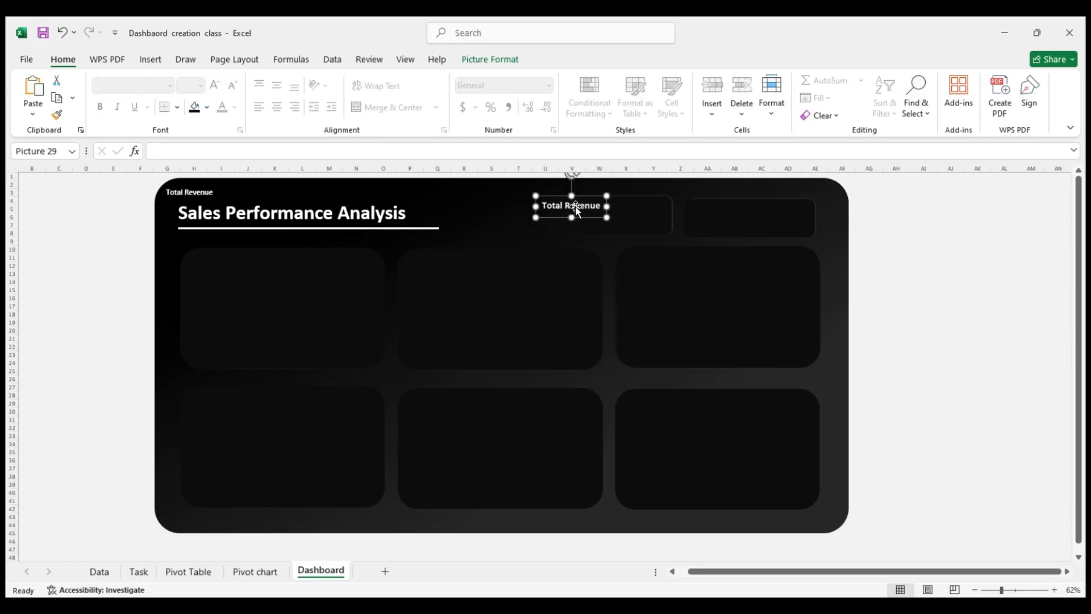
pyautogui.moveTo(606, 217); pyautogui.dragTo(625, 219)
pyautogui.click(636, 220)
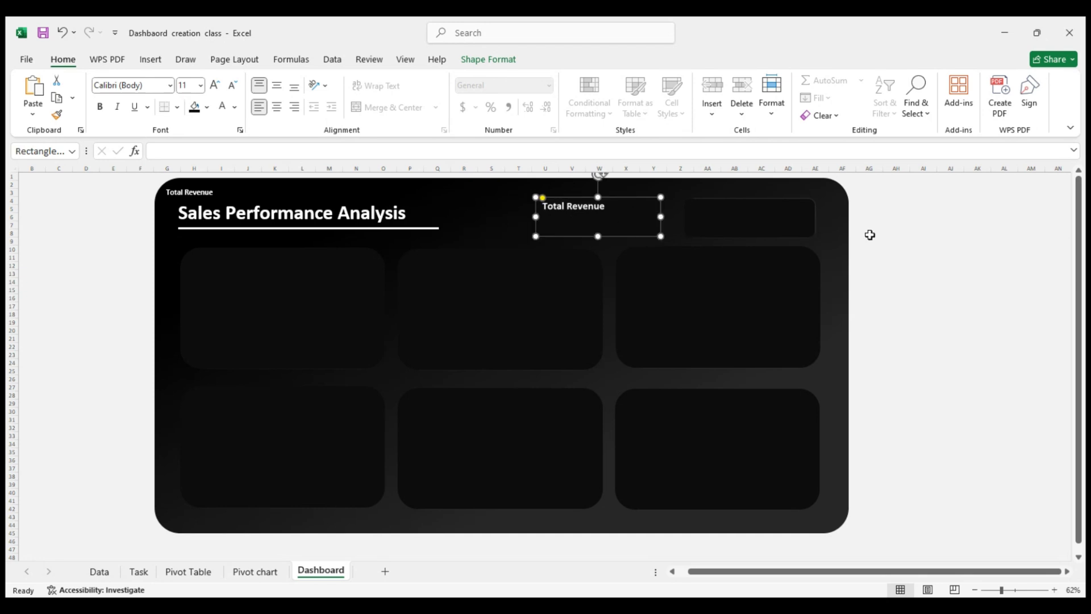
pyautogui.click(880, 235)
# Duplicate the Total Revenue picture and place the copy on the second header card
pyautogui.click(591, 210)
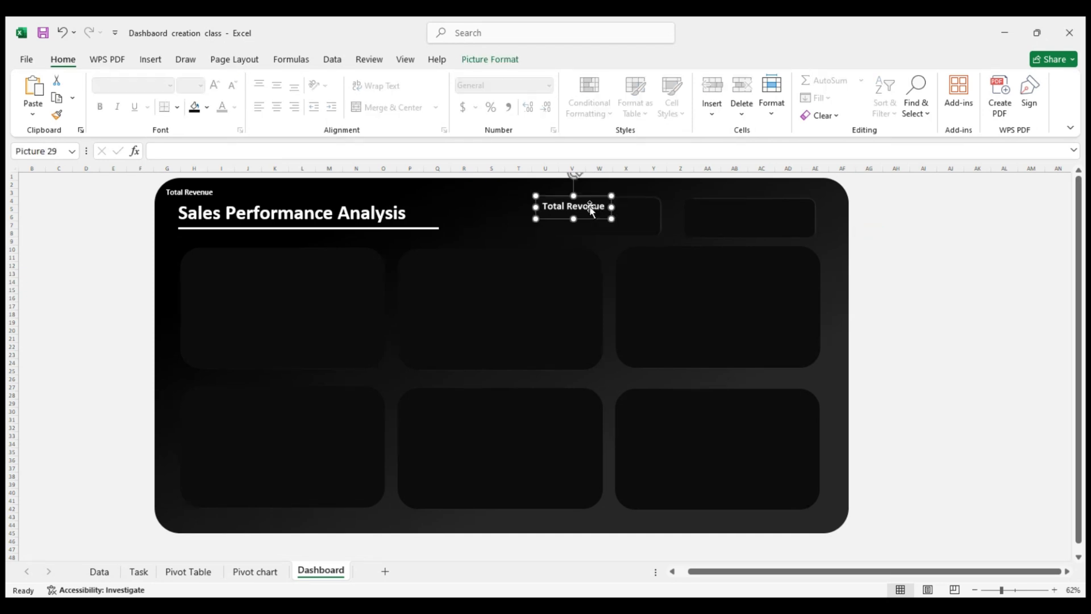
pyautogui.hotkey('ctrl', 'd')
pyautogui.moveTo(600, 208); pyautogui.dragTo(743, 204)
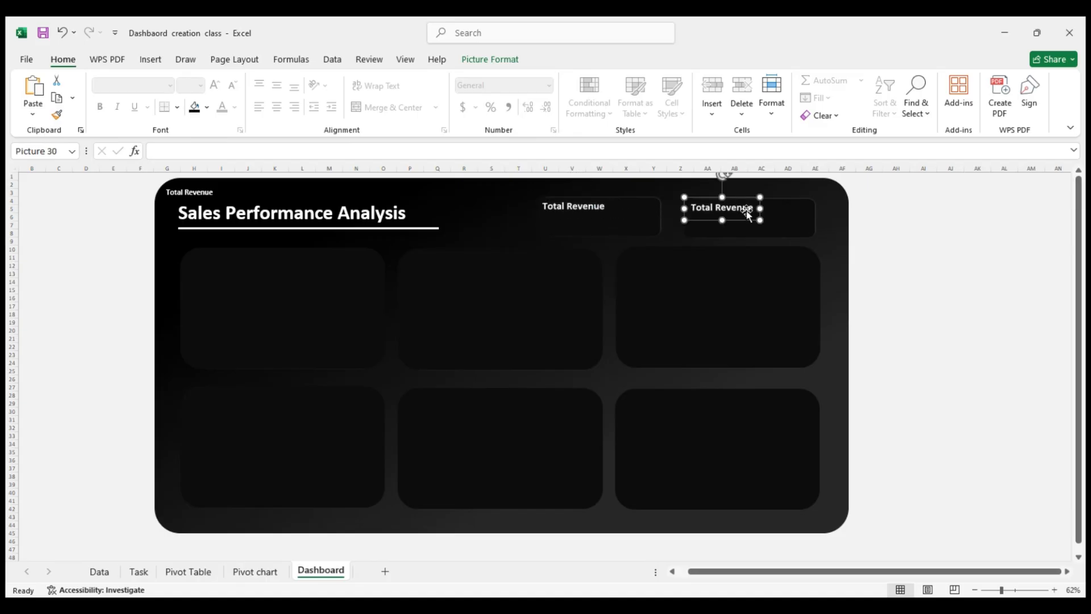
# Delete the duplicated Total Revenue picture from the second header card
pyautogui.doubleClick(746, 214)
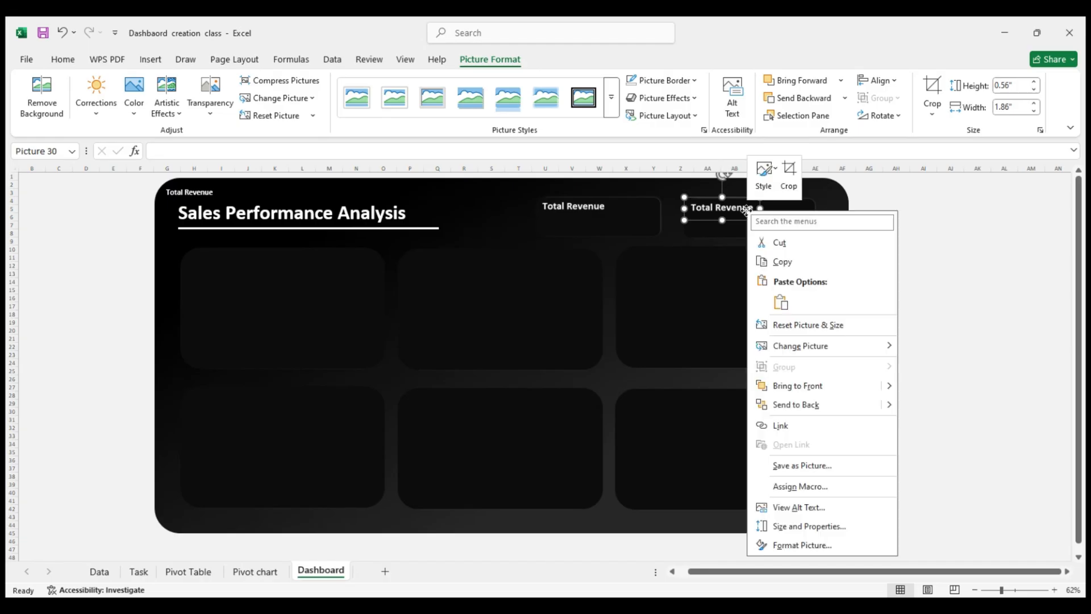
pyautogui.rightClick(747, 213)
pyautogui.click(746, 213)
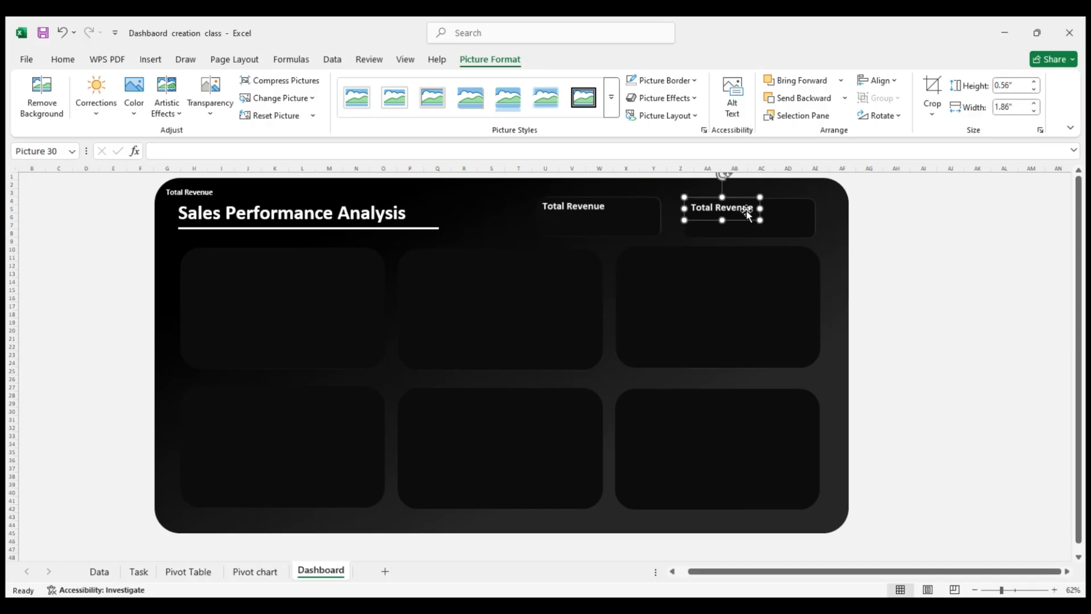
pyautogui.press('Delete')
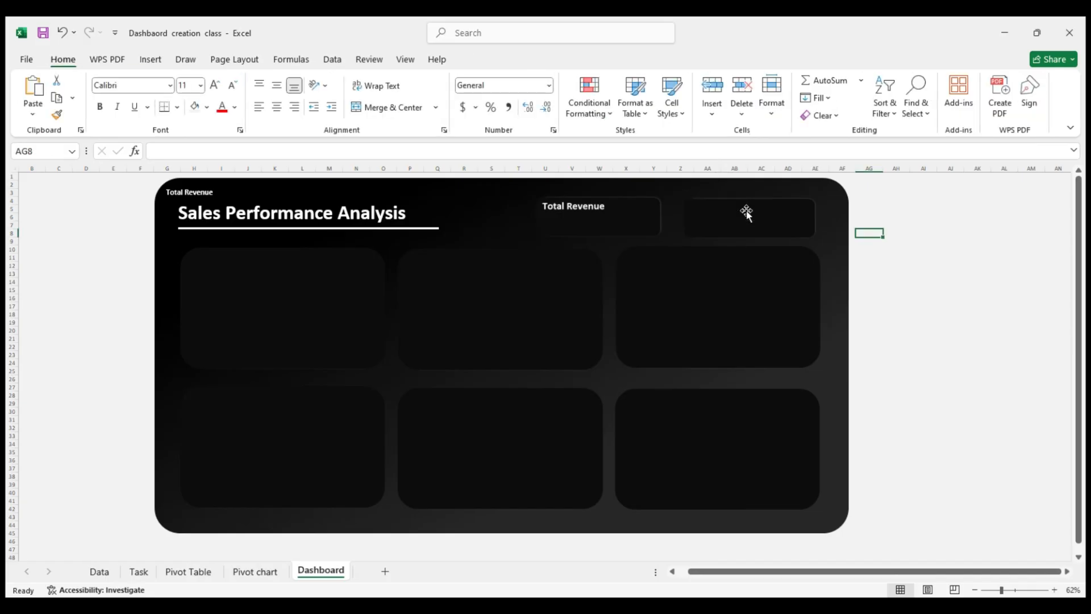
# Insert a small blank text box near the middle of the dashboard and delete the extra text box
pyautogui.click(149, 60)
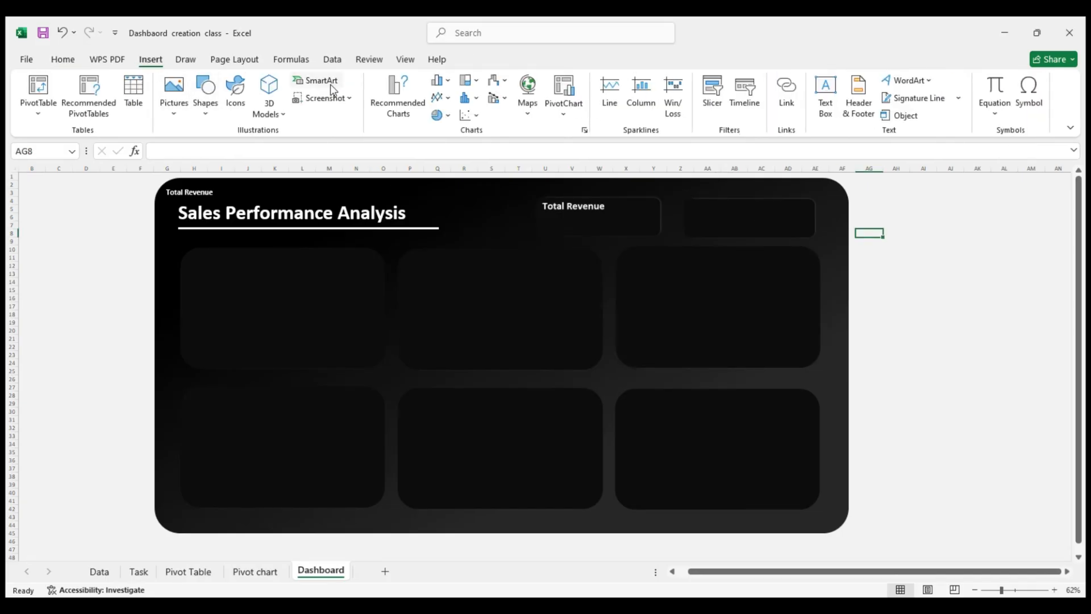
pyautogui.click(827, 87)
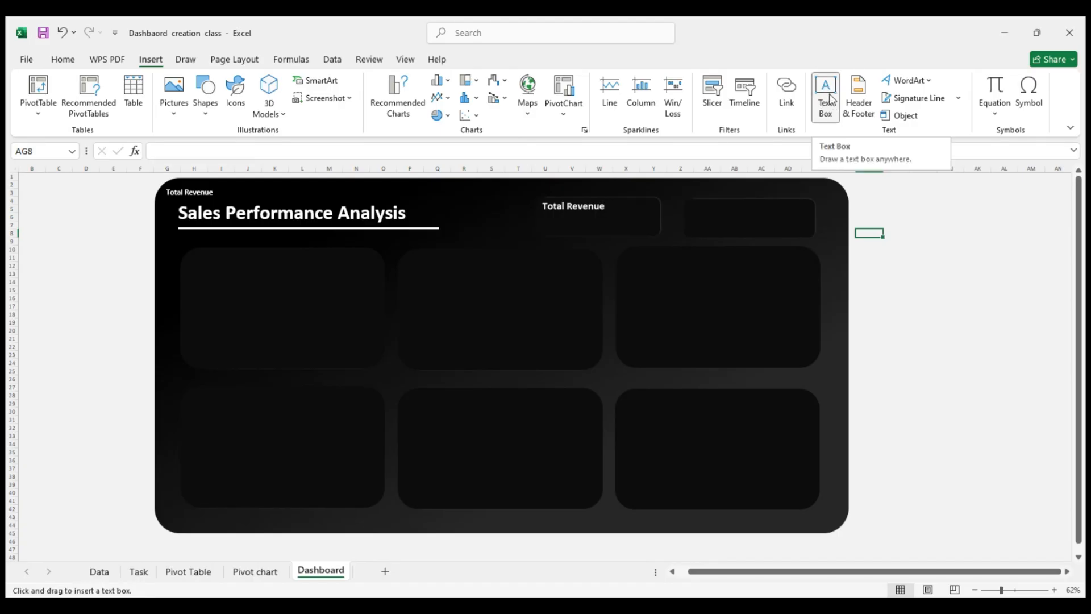
pyautogui.click(832, 100)
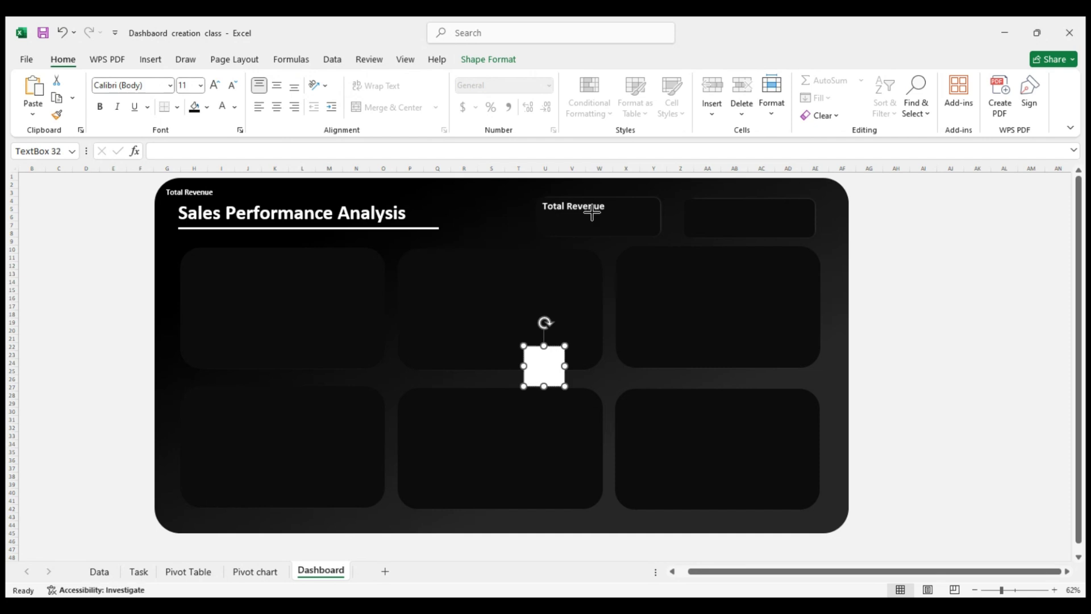
pyautogui.moveTo(592, 211); pyautogui.dragTo(600, 223)
pyautogui.press('Delete')
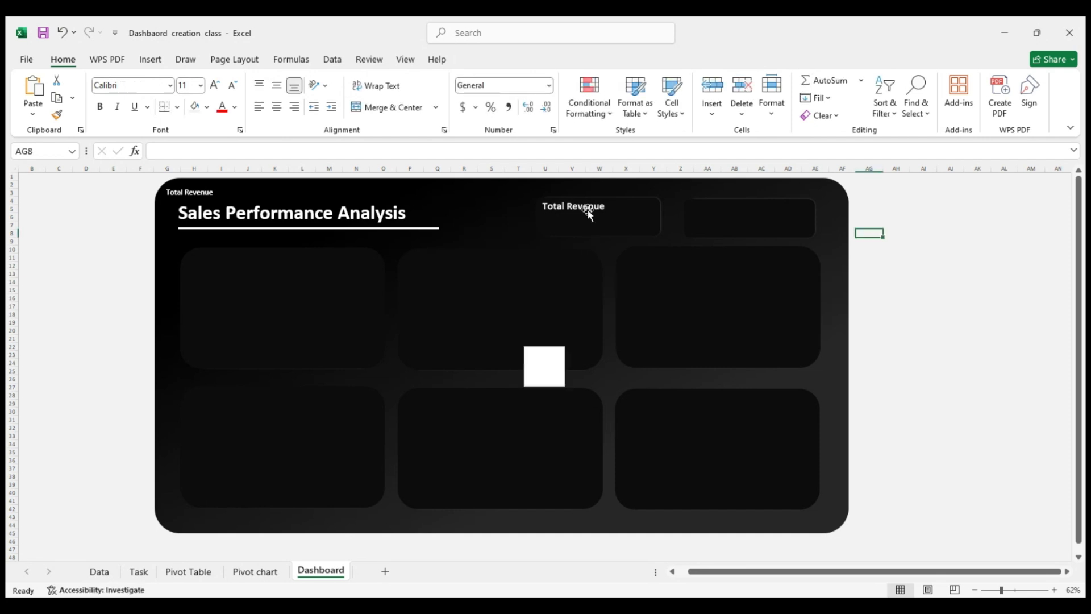
# Nudge the Total Revenue picture slightly within the first header card
pyautogui.click(585, 208)
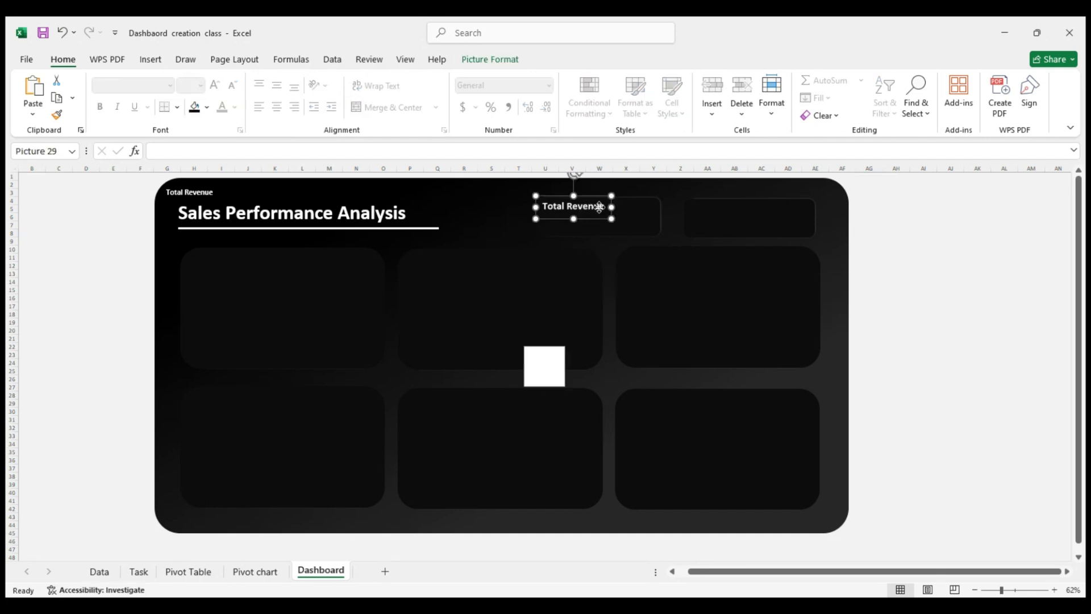
pyautogui.doubleClick(598, 207)
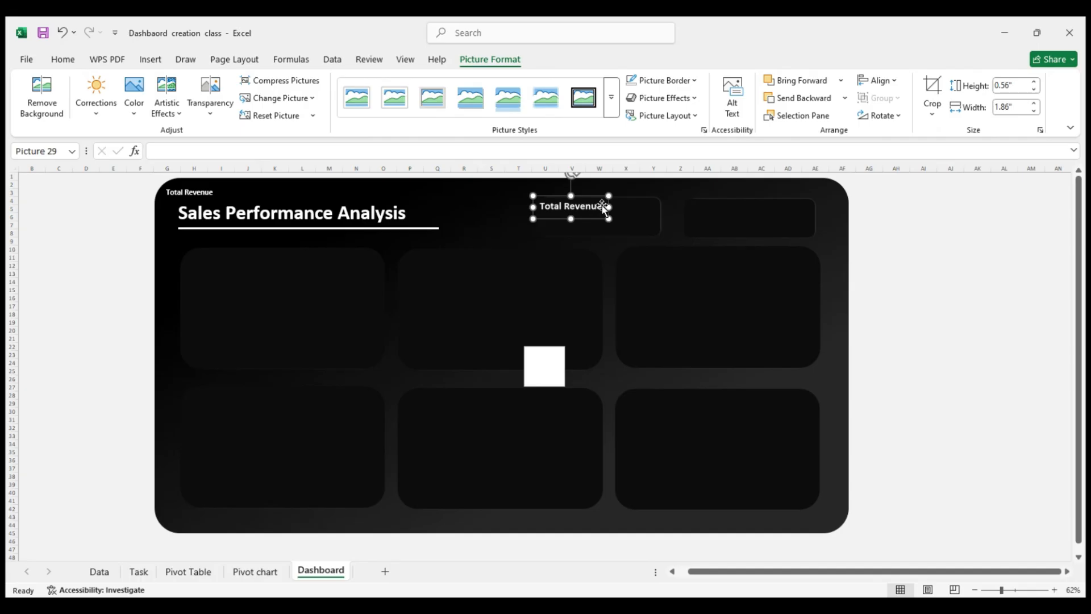
pyautogui.click(557, 367)
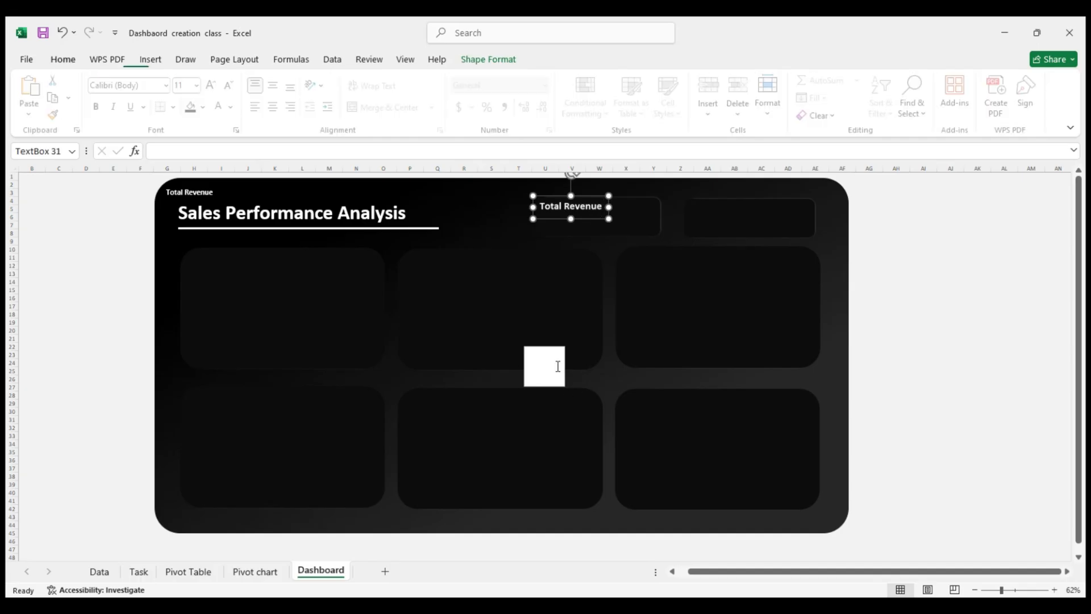
pyautogui.click(589, 206)
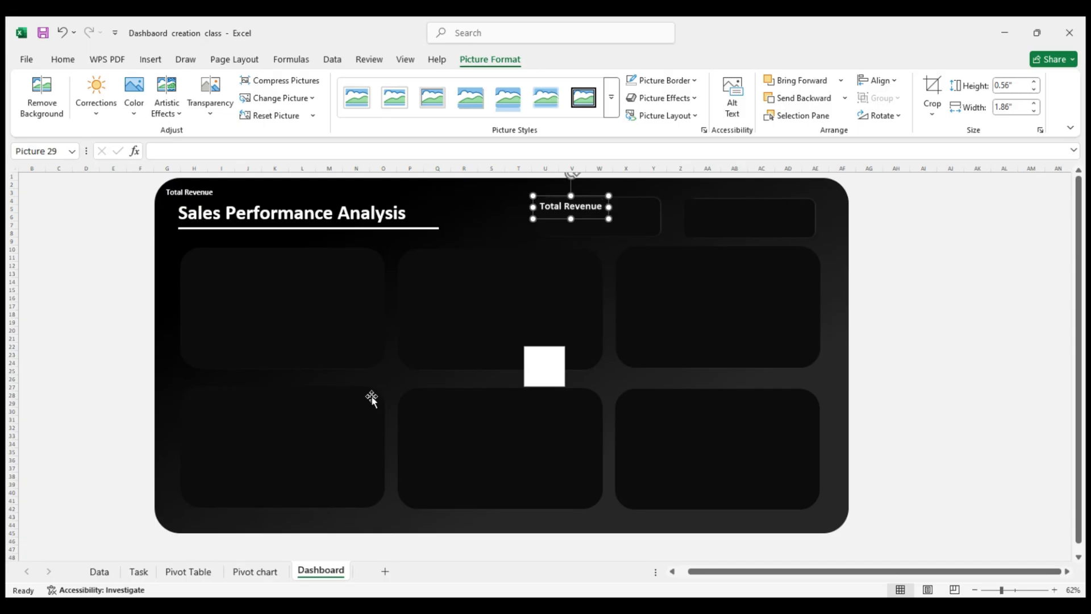
pyautogui.click(542, 363)
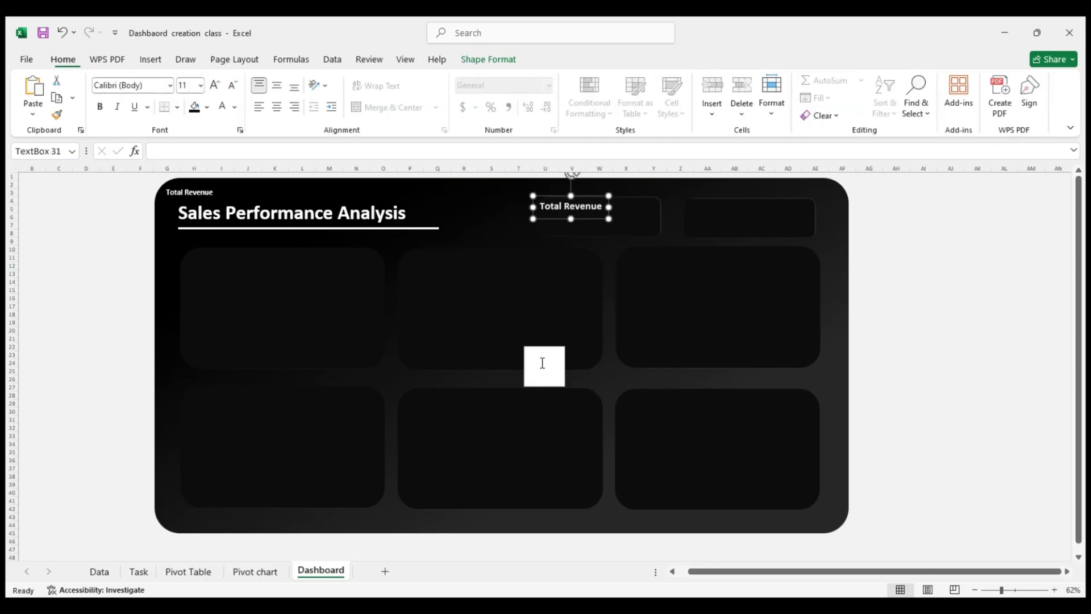
pyautogui.click(587, 209)
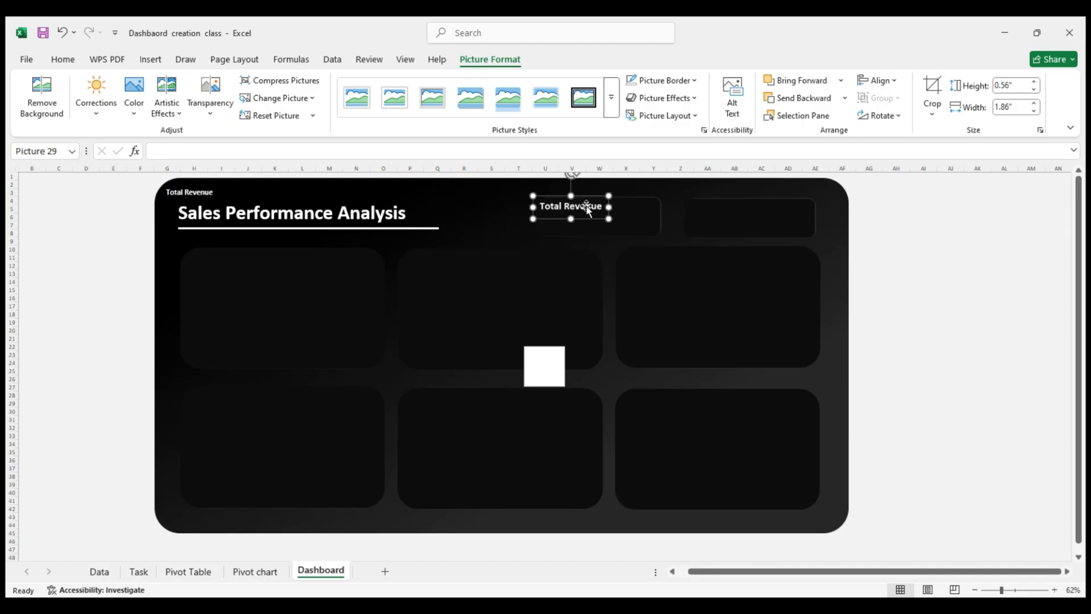
pyautogui.moveTo(586, 201); pyautogui.dragTo(587, 200)
# Try a "Total Unit sold" label in the blank white text box, reshaped into a wide shallow strip, and delete the box
pyautogui.click(538, 366)
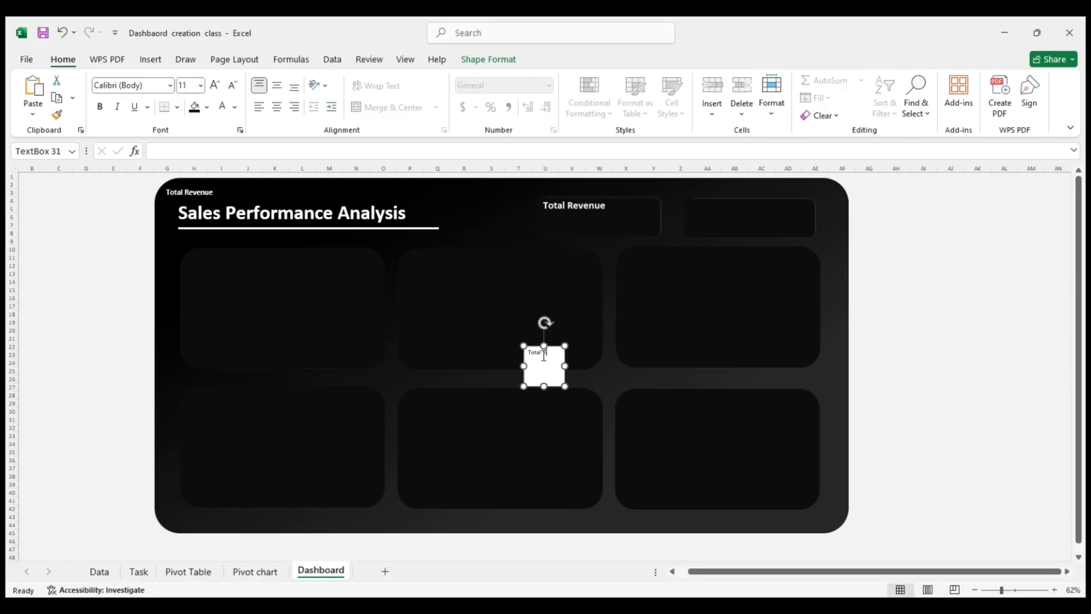
pyautogui.write('Total Unit sold')
pyautogui.moveTo(564, 366); pyautogui.dragTo(635, 366)
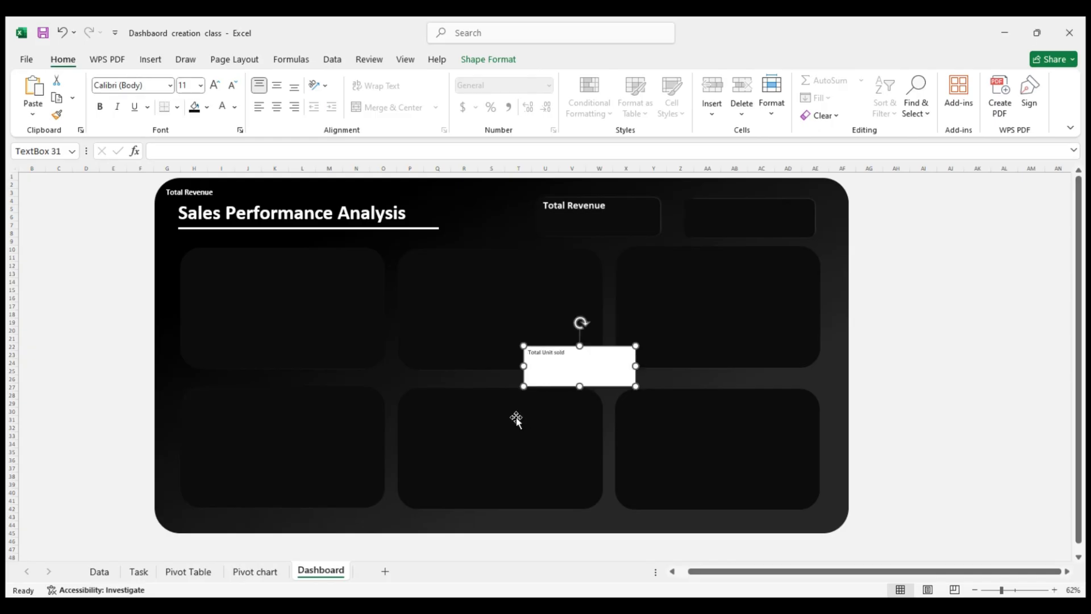
pyautogui.moveTo(579, 386); pyautogui.dragTo(579, 359)
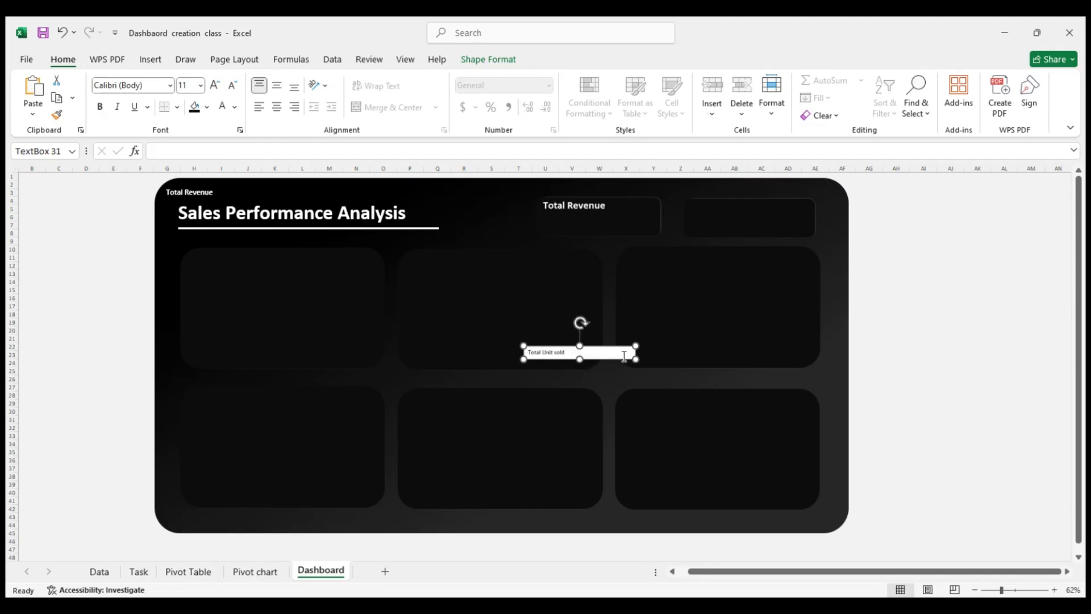
pyautogui.press('Delete')
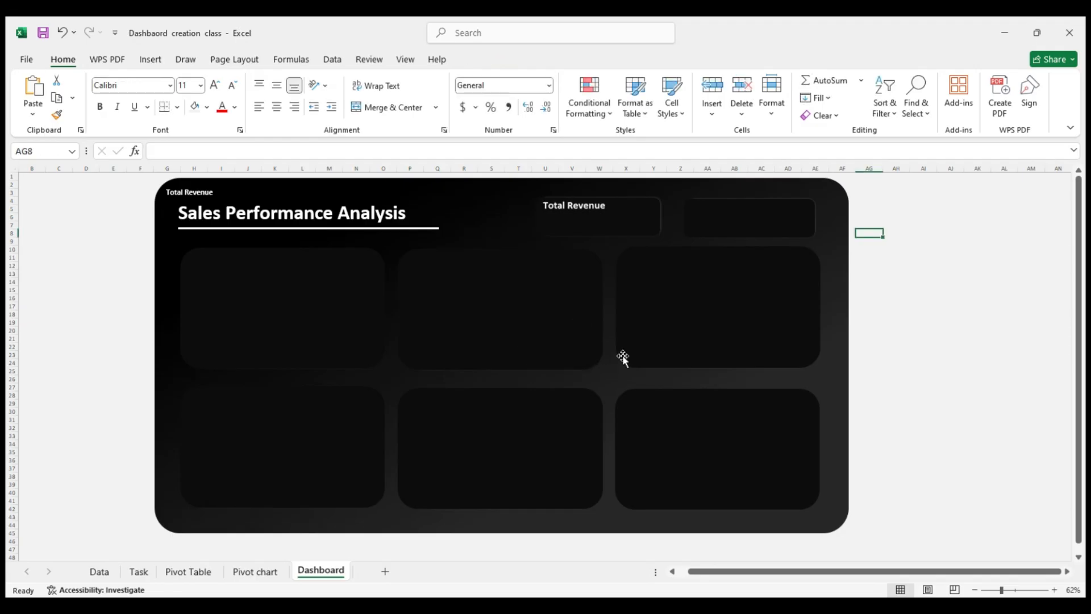
# Copy the Total Revenue picture and paste the copy outside the dashboard at cell AH4
pyautogui.click(577, 206)
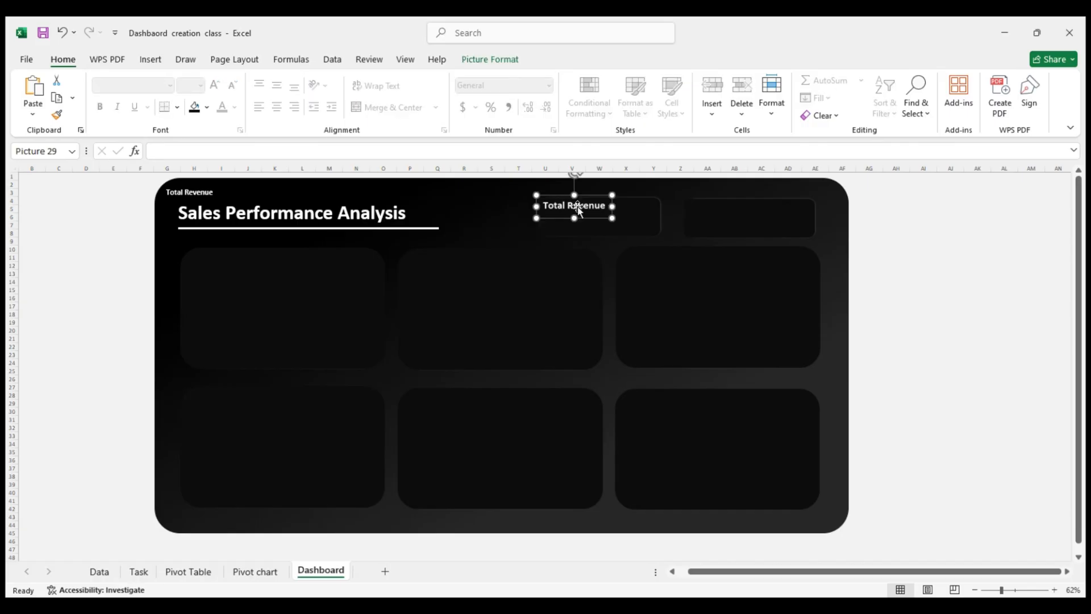
pyautogui.click(902, 221)
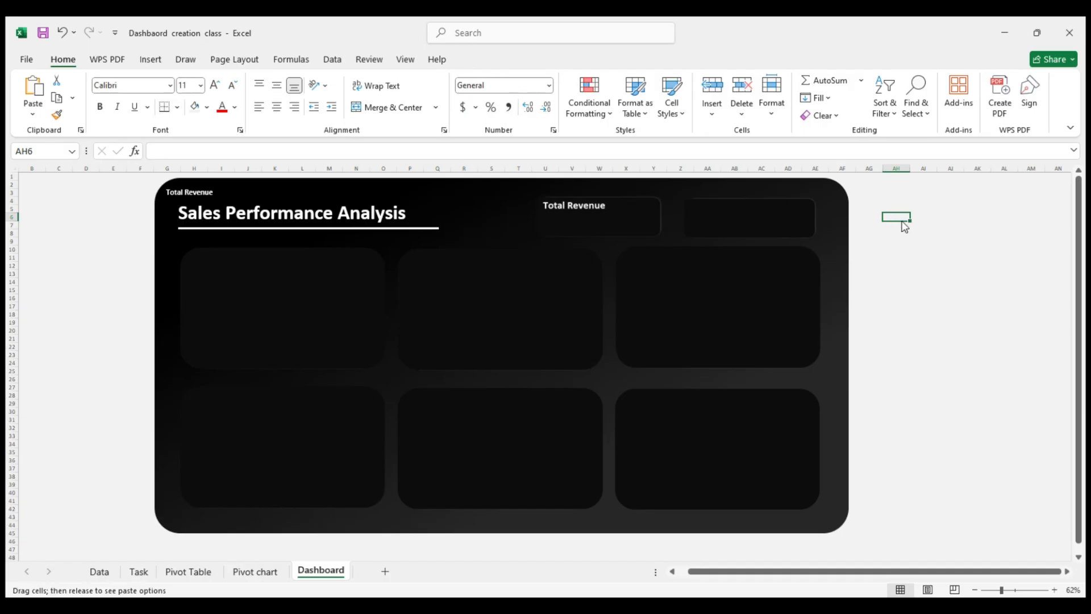
pyautogui.moveTo(902, 222); pyautogui.dragTo(897, 206)
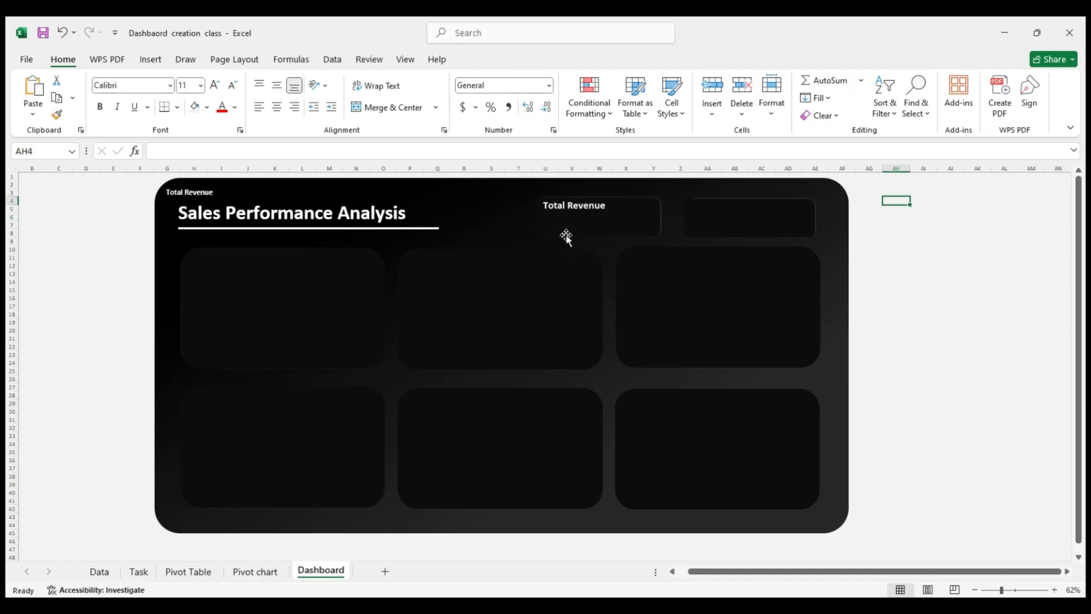
pyautogui.click(568, 210)
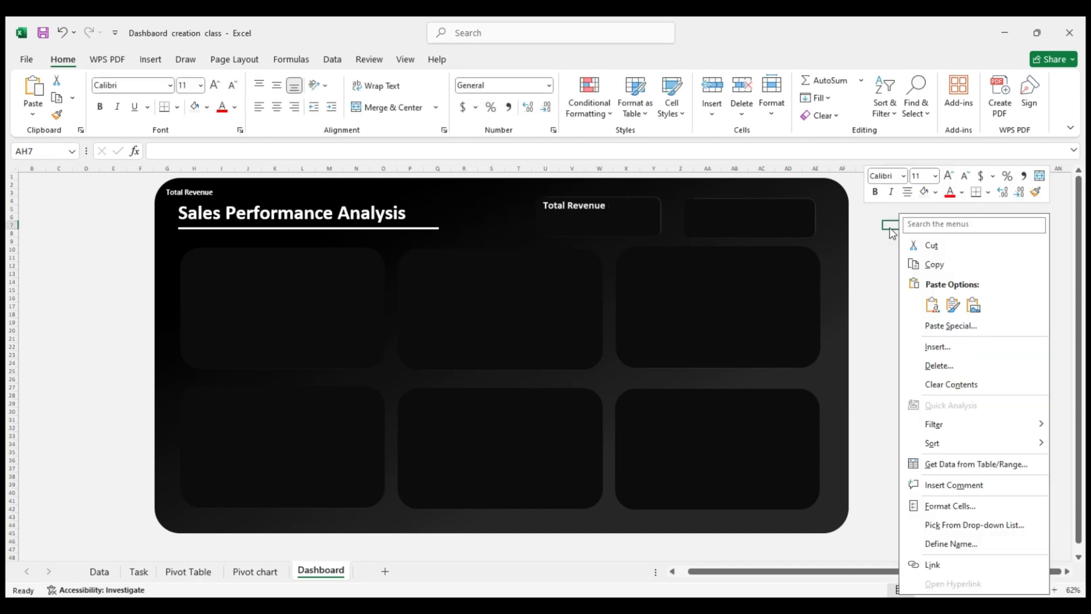
pyautogui.click(966, 332)
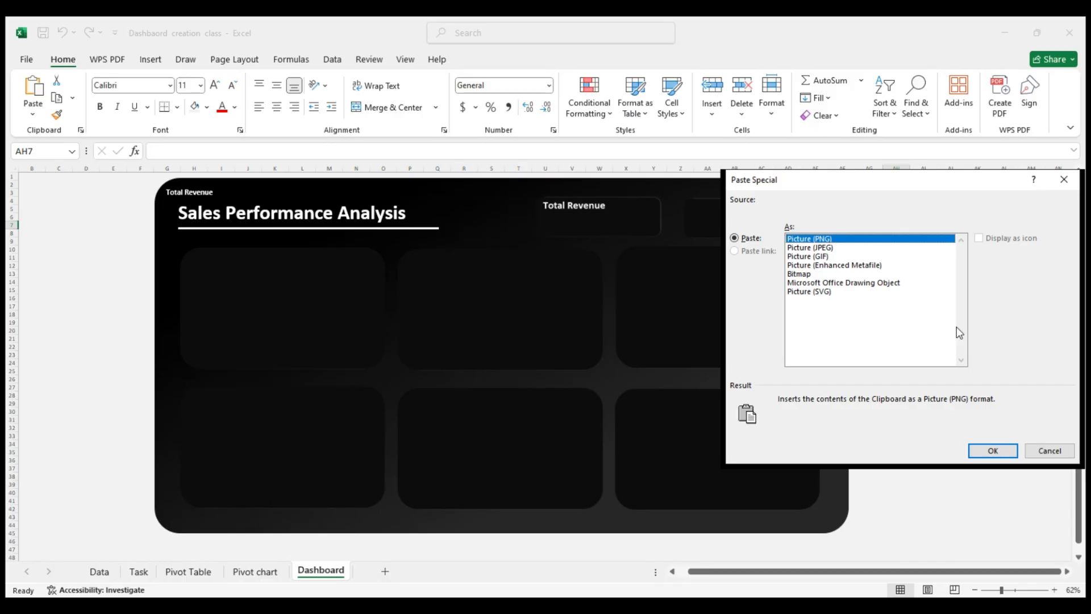
pyautogui.press('Escape')
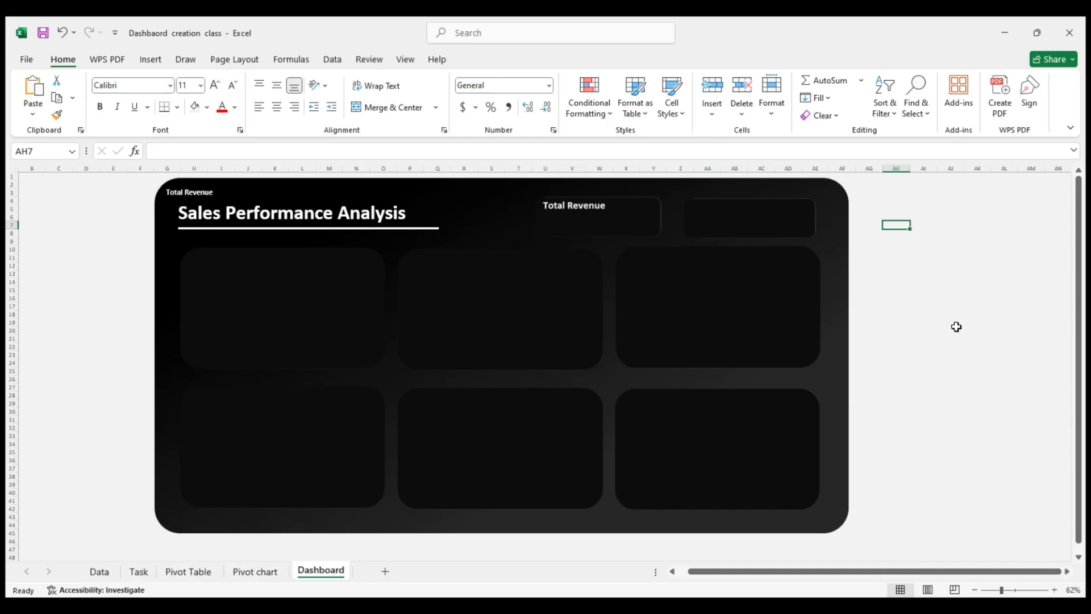
pyautogui.click(886, 200)
pyautogui.rightClick(887, 200)
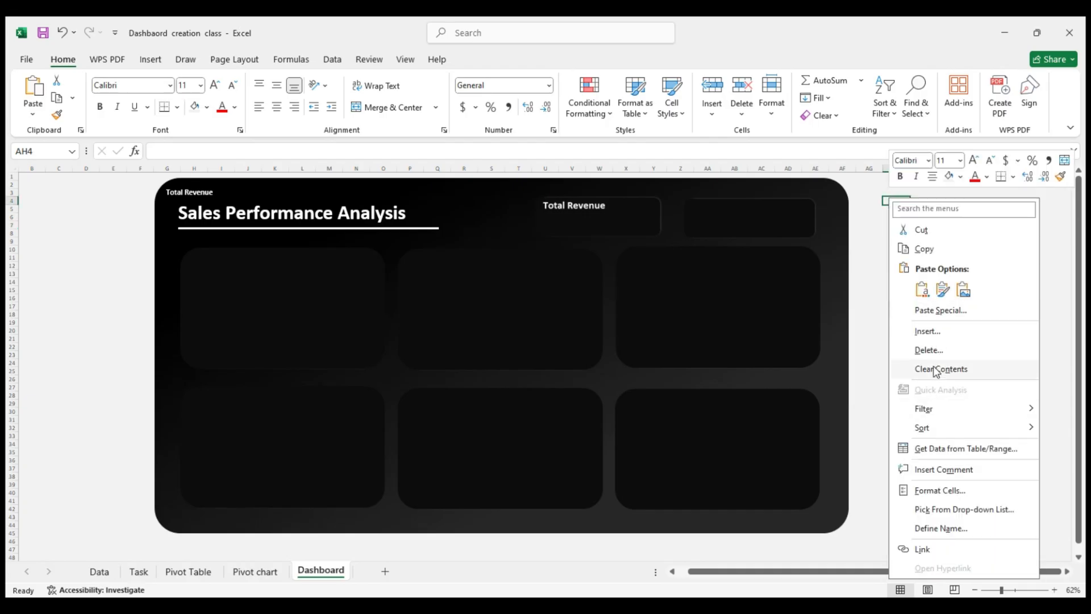
pyautogui.click(923, 289)
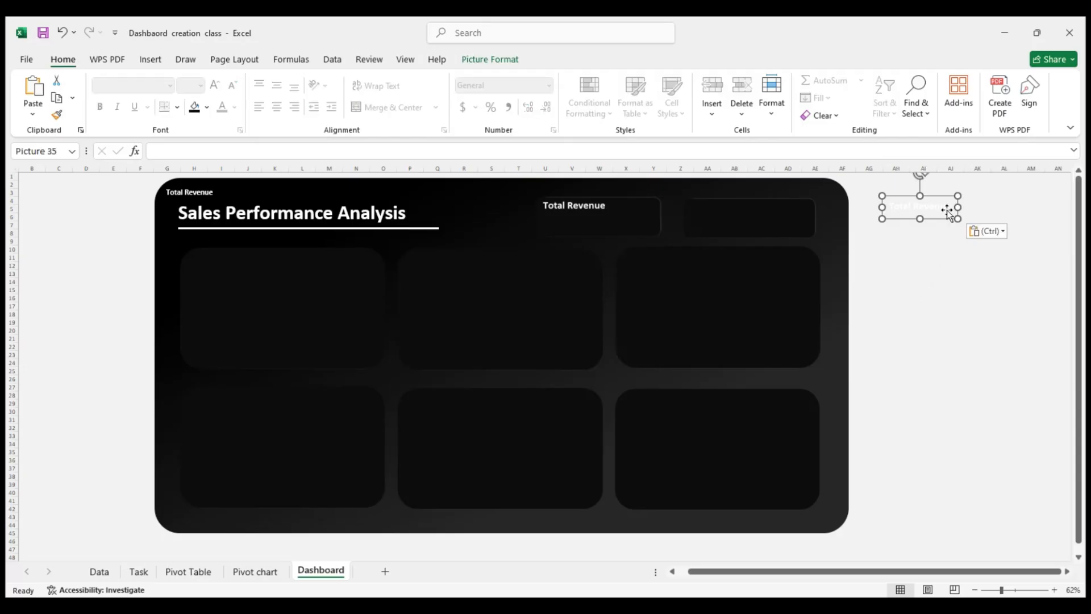
# Try the pasted Total Revenue copy at about 1.45 by 4.84 inches over the second header card, and delete it
pyautogui.moveTo(958, 220); pyautogui.dragTo(1000, 253)
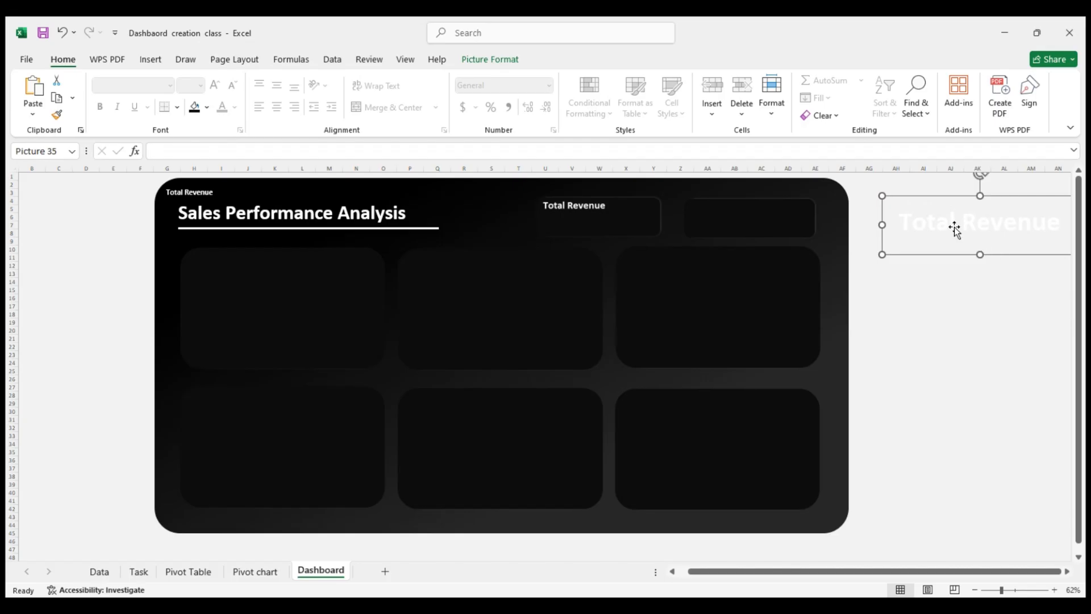
pyautogui.moveTo(926, 203); pyautogui.dragTo(674, 190)
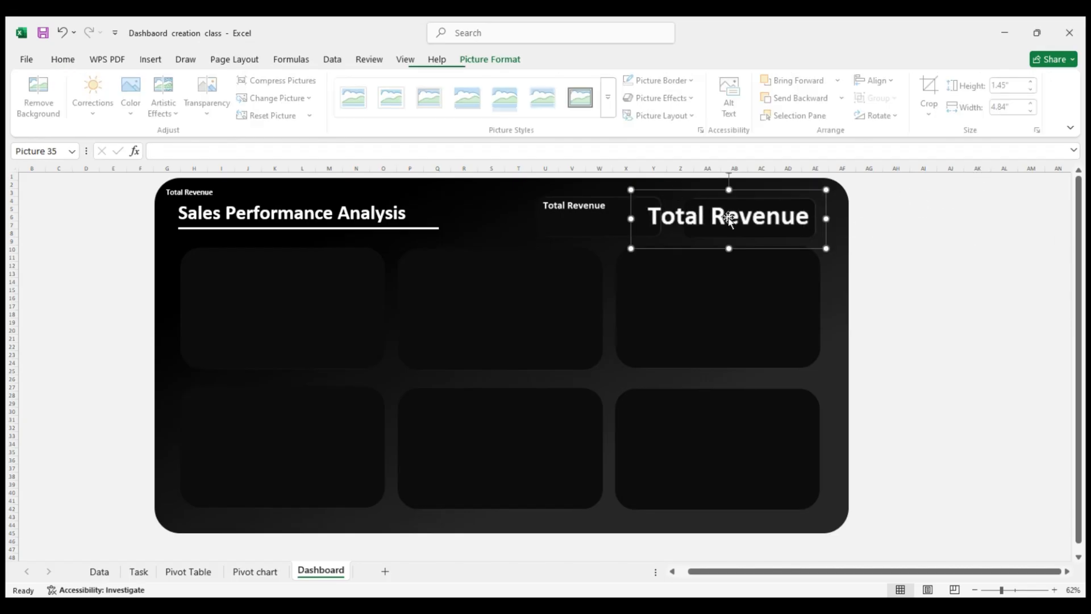
pyautogui.press('Delete')
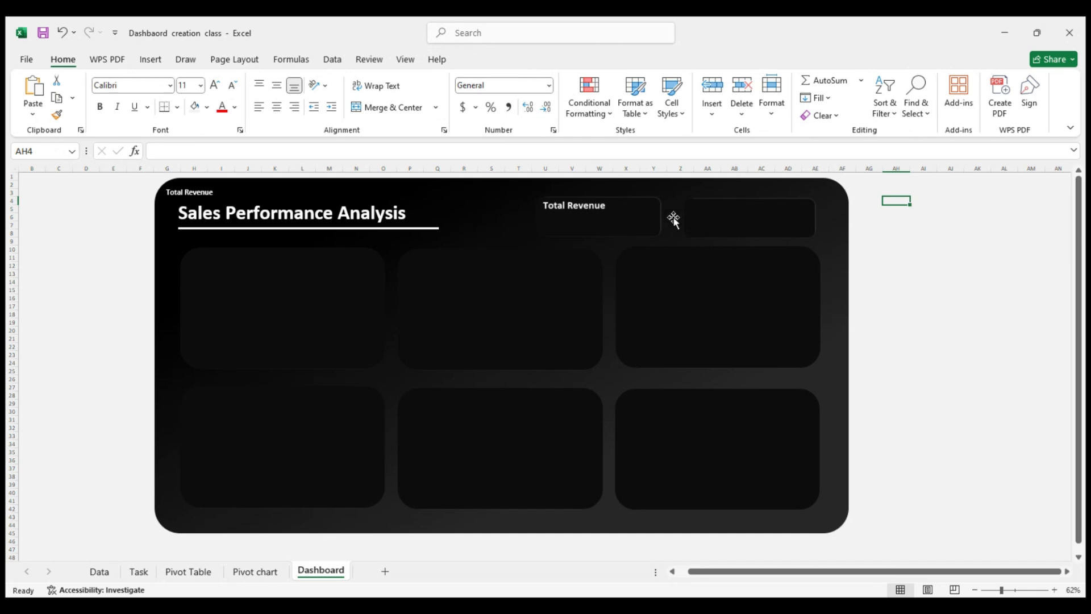
# Delete the Total Revenue picture from the first header card
pyautogui.click(568, 209)
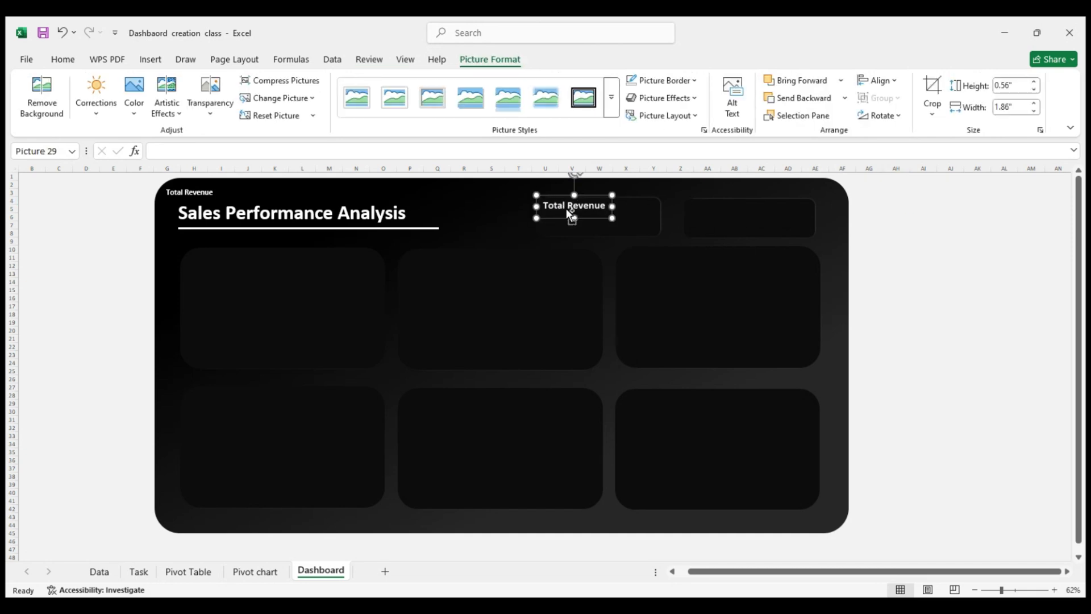
pyautogui.click(940, 253)
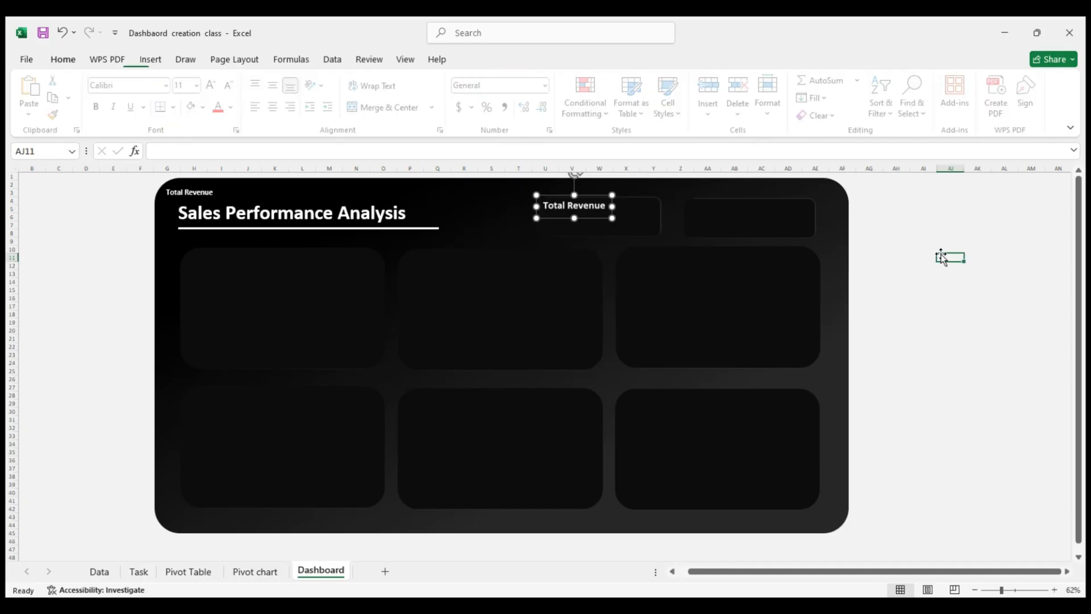
pyautogui.click(558, 205)
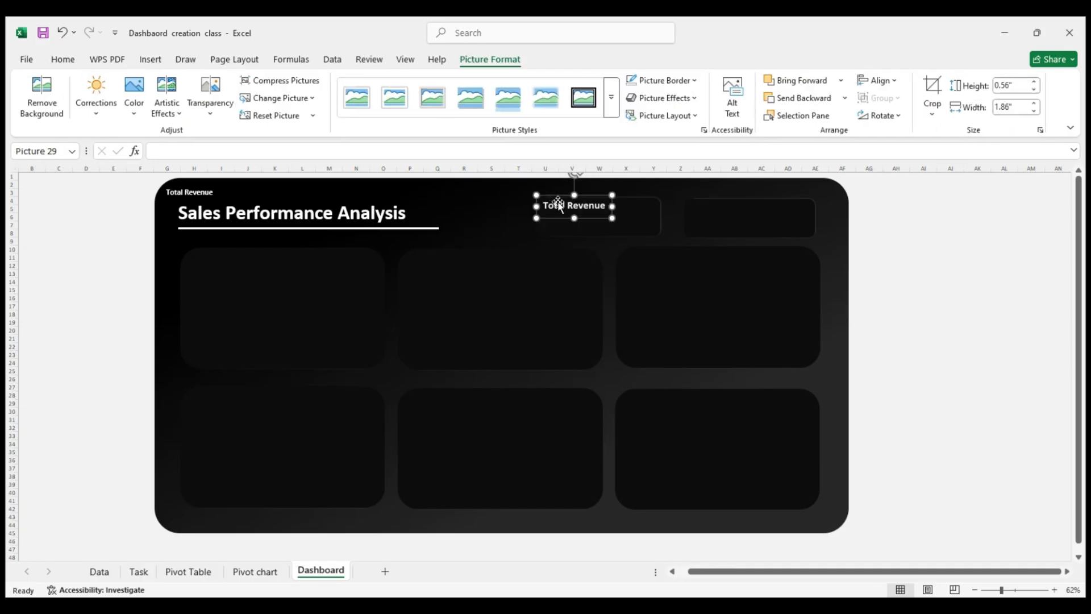
pyautogui.press('Delete')
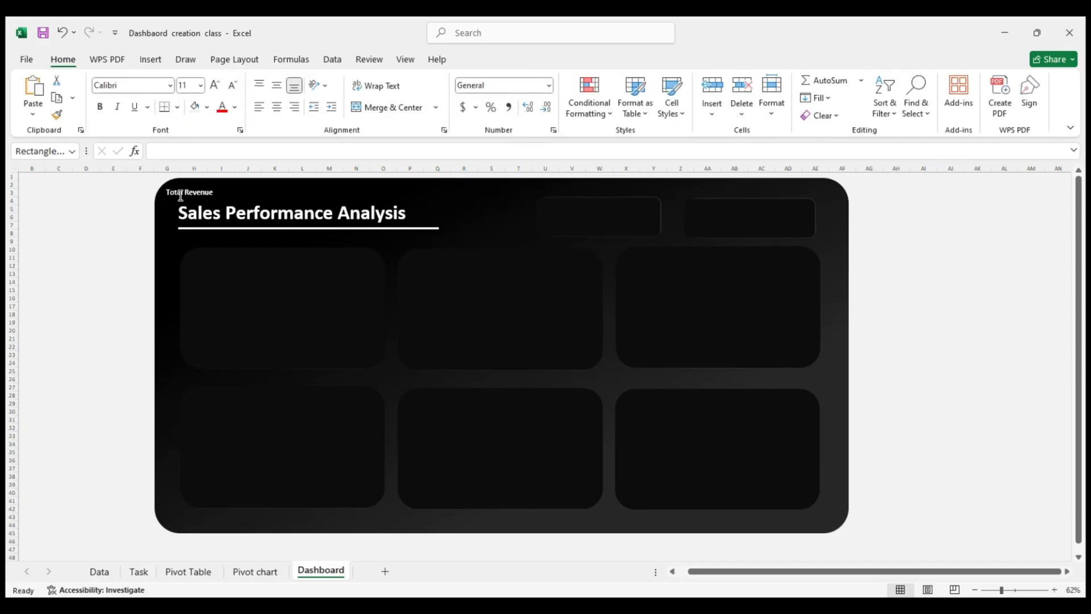
# Remove the stray Total Revenue text above the title in the dashboard's background shape
pyautogui.click(192, 192)
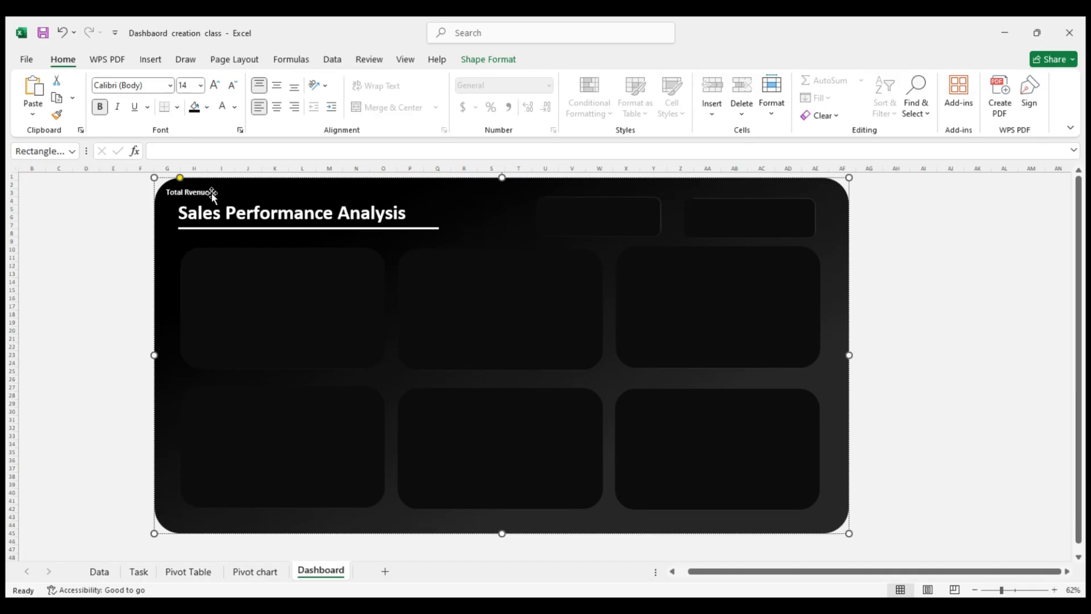
pyautogui.moveTo(213, 196); pyautogui.dragTo(164, 190)
pyautogui.hotkey('ctrl', 'z')
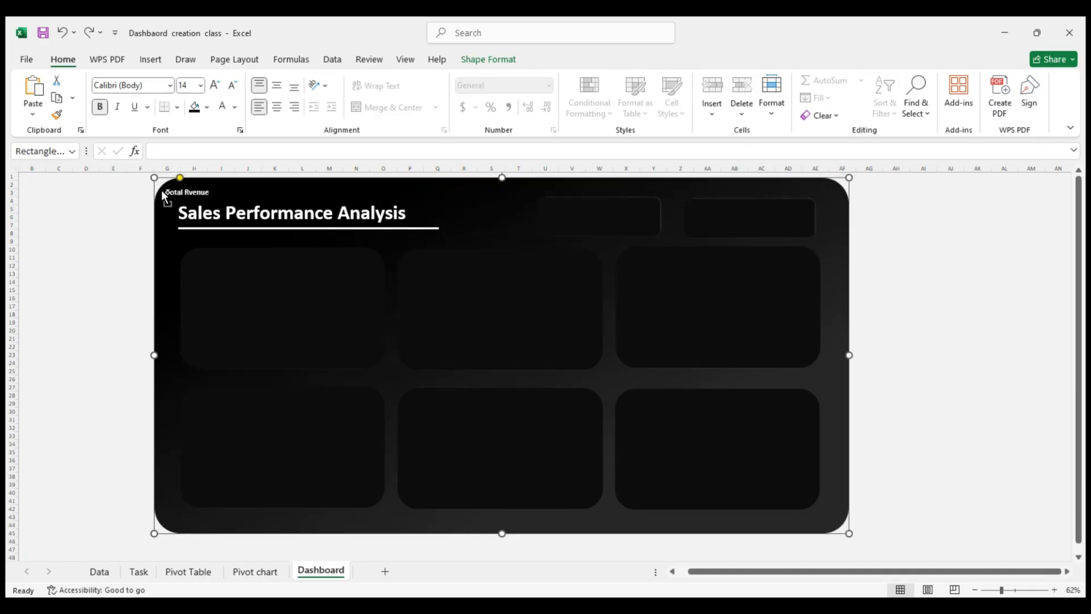
pyautogui.tripleClick(172, 190)
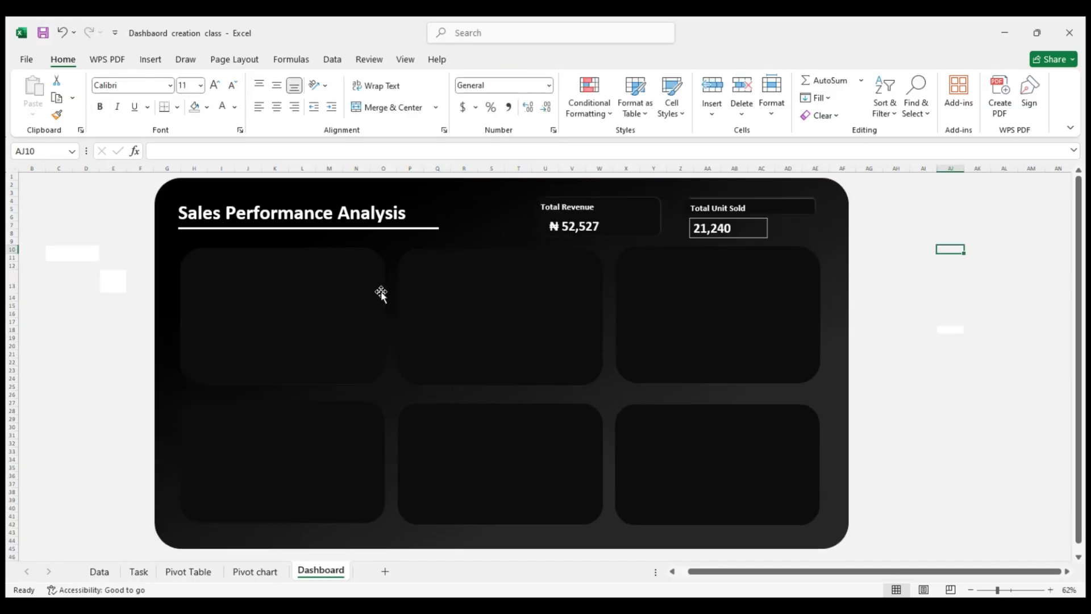
# Delete the 21,240 value text box below the Total Unit Sold label
pyautogui.click(730, 244)
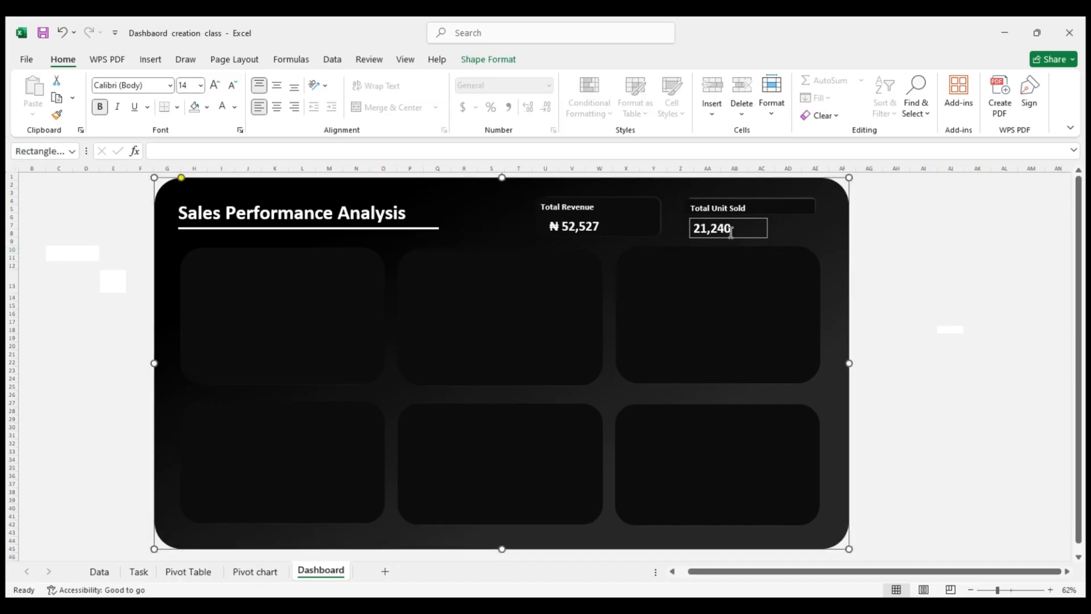
pyautogui.click(727, 230)
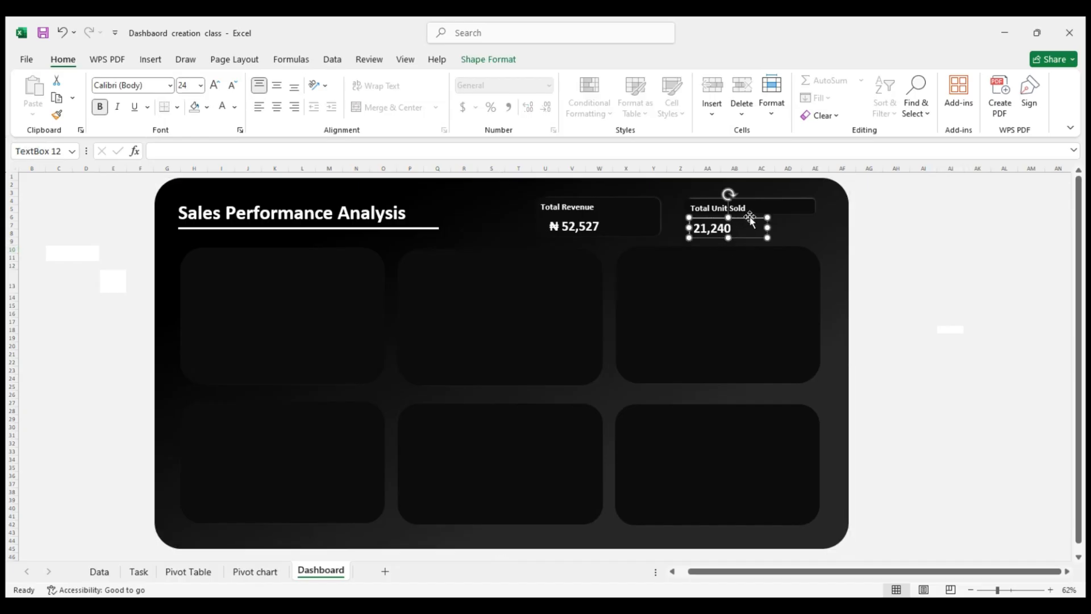
pyautogui.press('Delete')
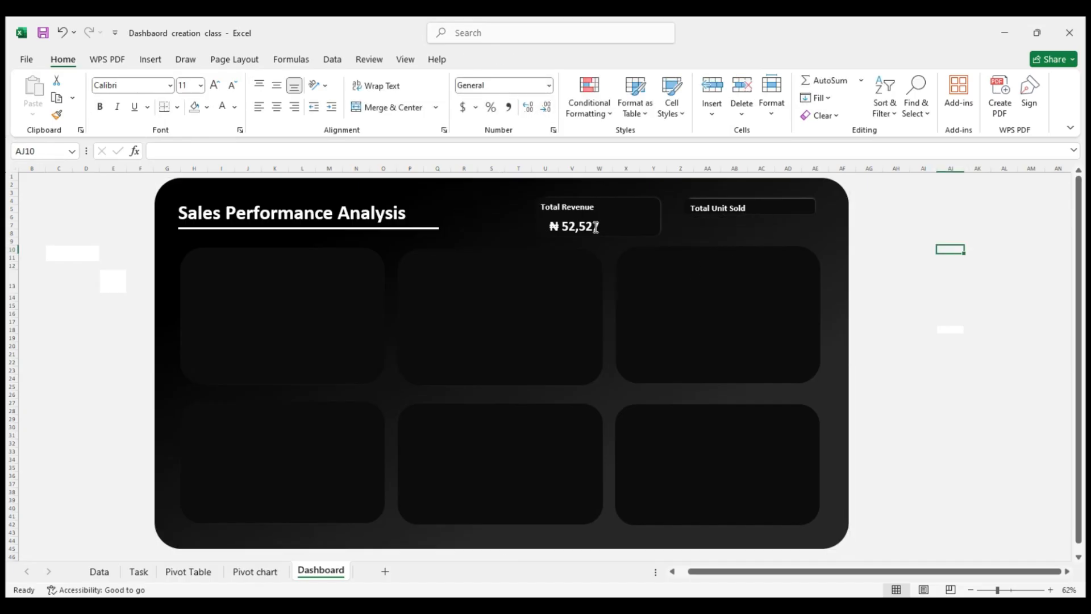
pyautogui.click(577, 227)
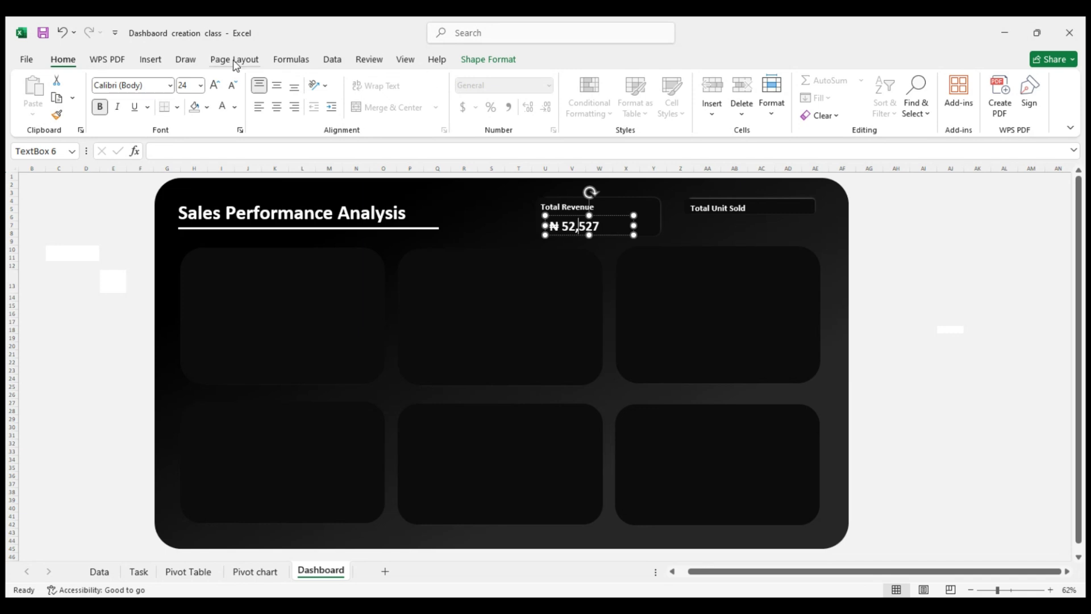
pyautogui.click(898, 209)
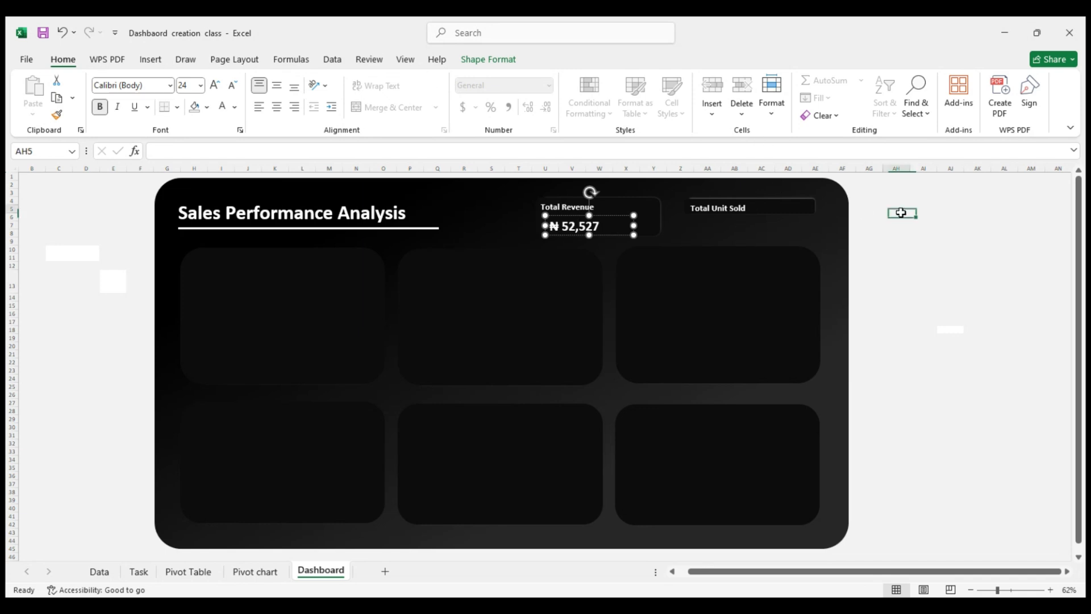
# Draw a small text box below the Total Unit Sold label in the dashboard header
pyautogui.click(150, 60)
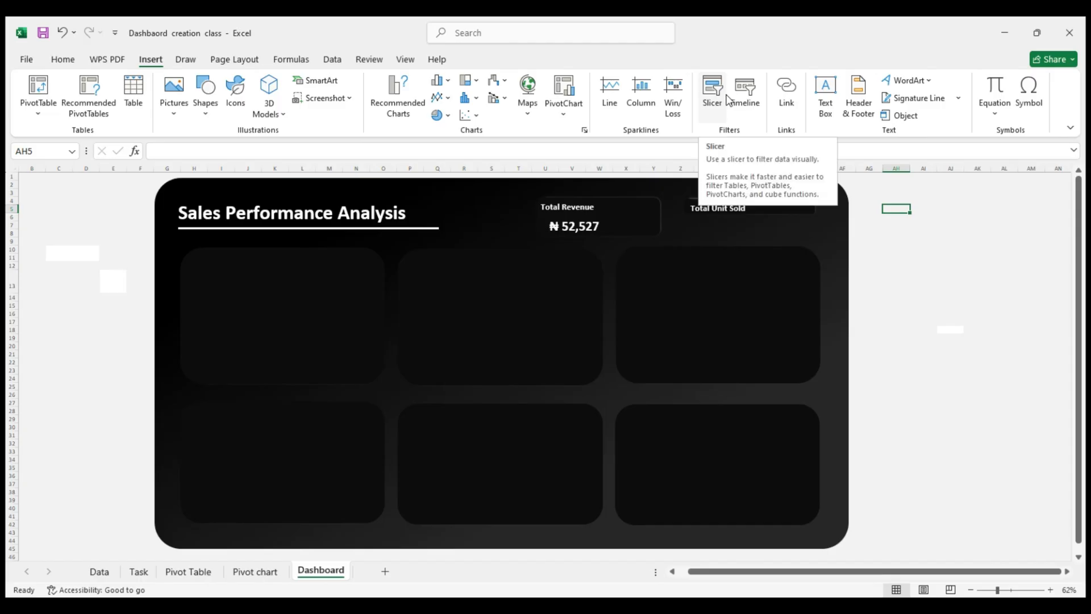
pyautogui.click(825, 94)
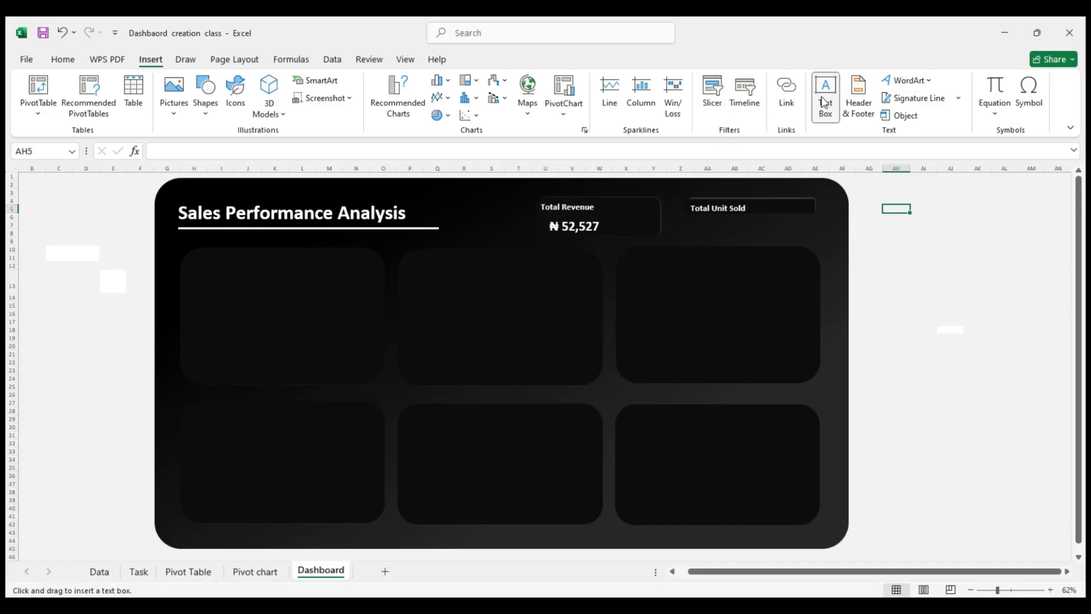
pyautogui.click(703, 225)
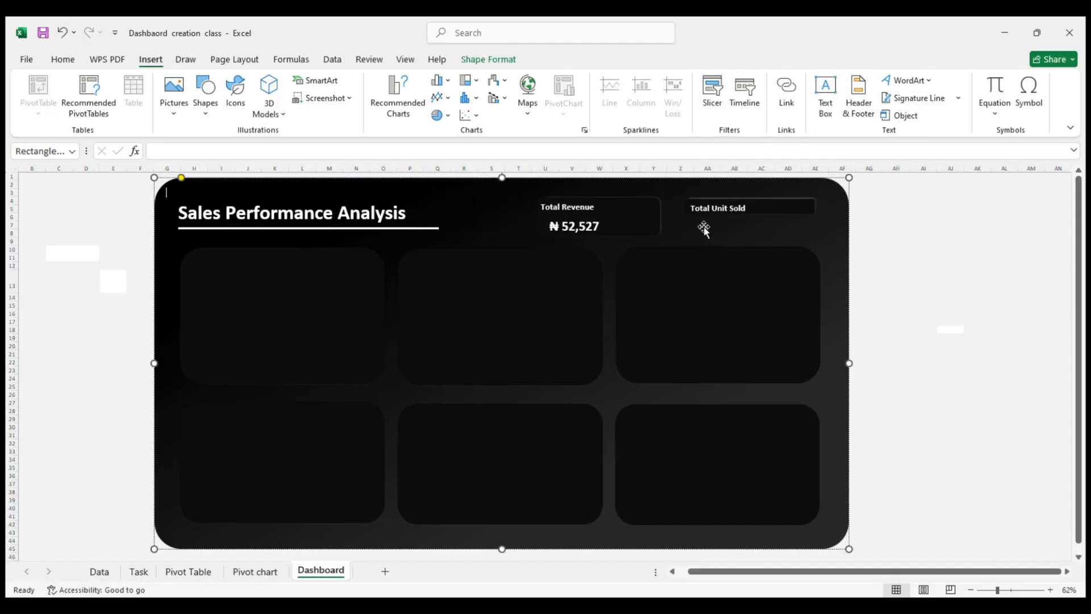
pyautogui.click(825, 94)
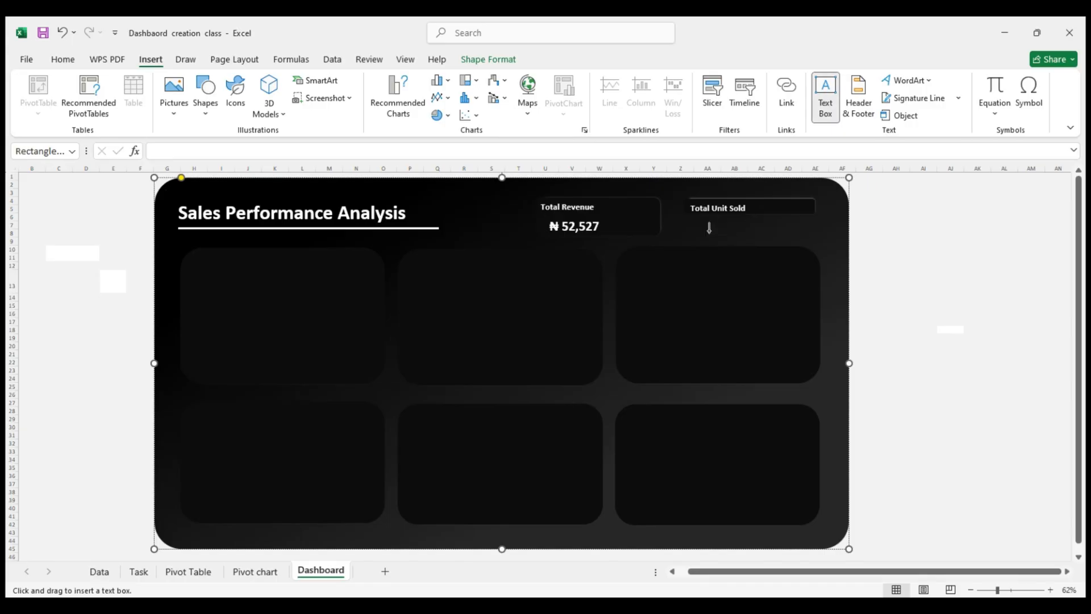
pyautogui.moveTo(708, 222); pyautogui.dragTo(755, 246)
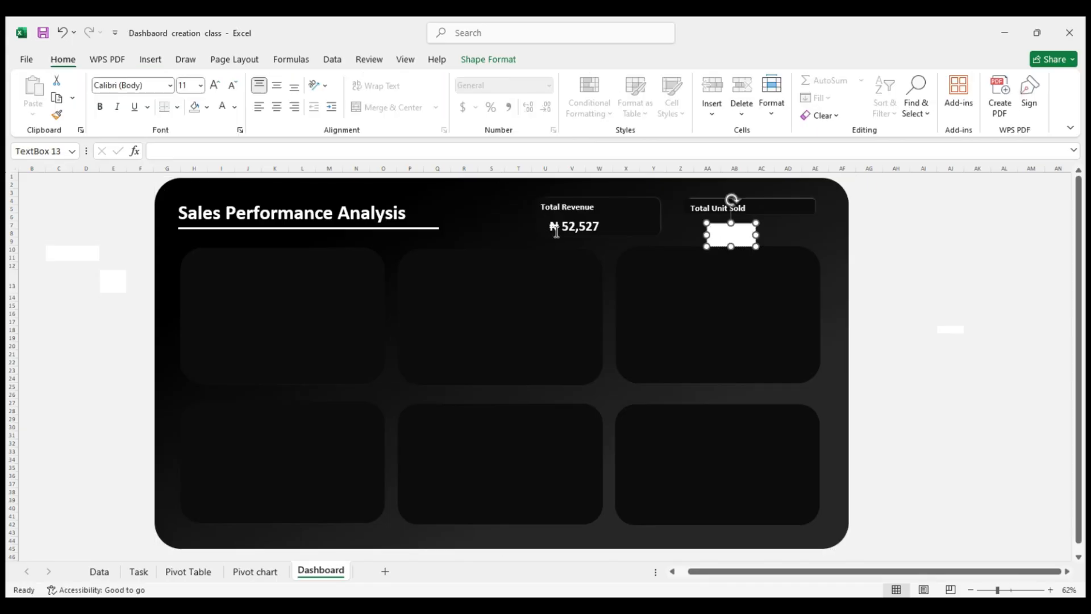
# Copy the Total Product Sold value in A11 of the Pivot Table sheet and paste it into the new text box on the Dashboard sheet
pyautogui.click(187, 574)
pyautogui.hotkey('ctrl', 'c')
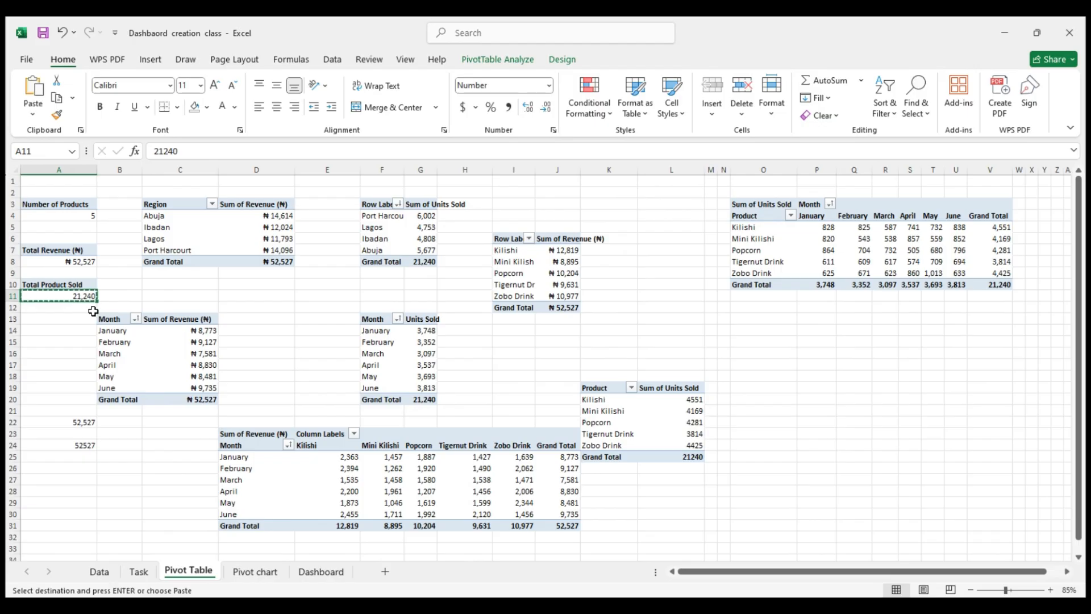
pyautogui.click(320, 571)
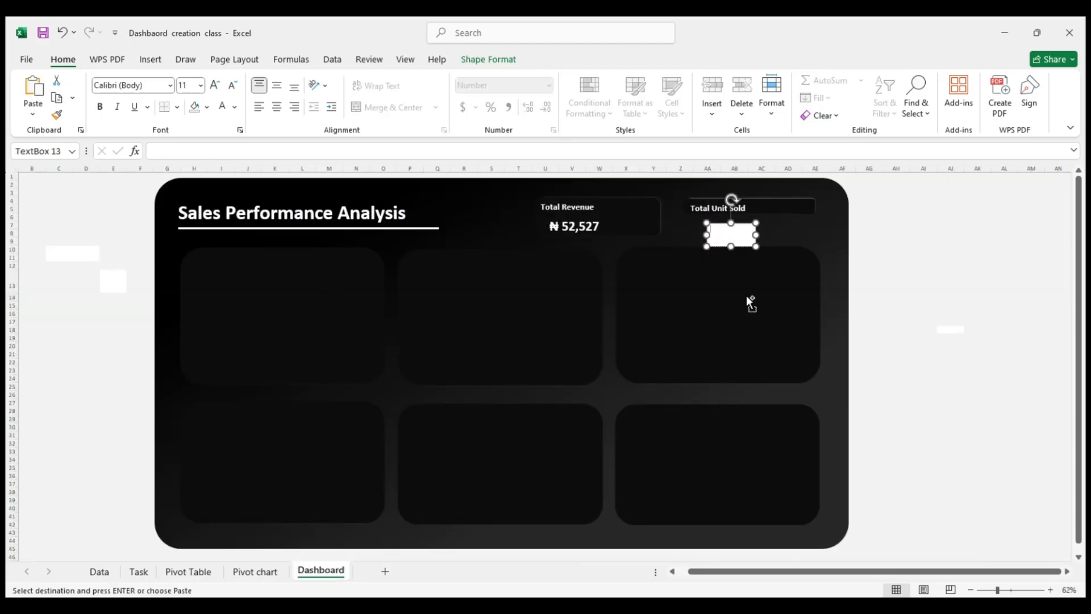
pyautogui.click(728, 223)
pyautogui.hotkey('ctrl', 'v')
# Remove the fill from the text box holding the total units value
pyautogui.hotkey('ctrl', 'a')
pyautogui.click(202, 108)
pyautogui.click(208, 107)
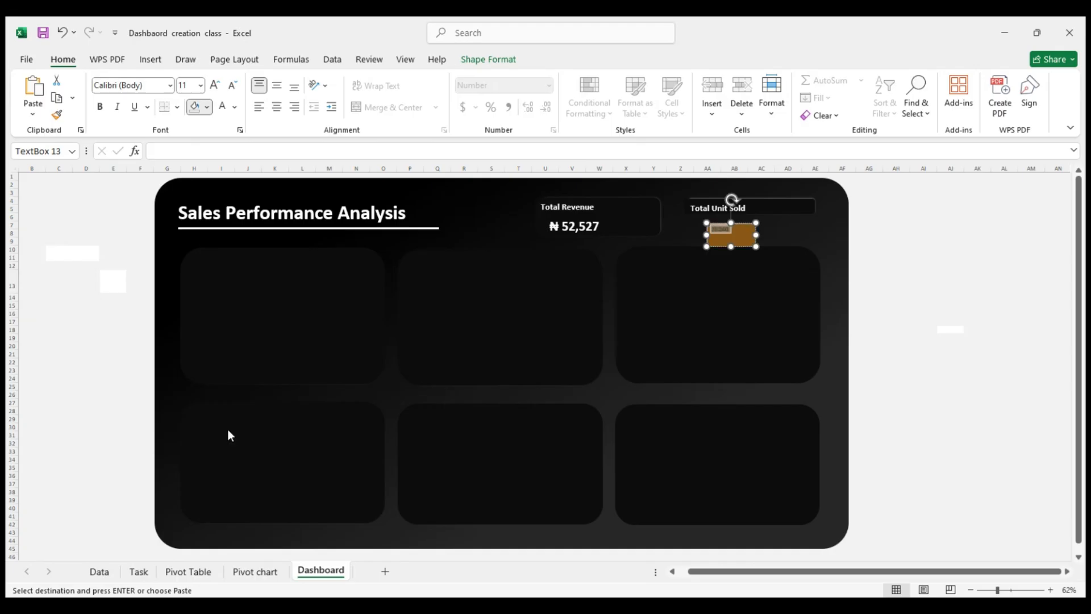
pyautogui.click(222, 403)
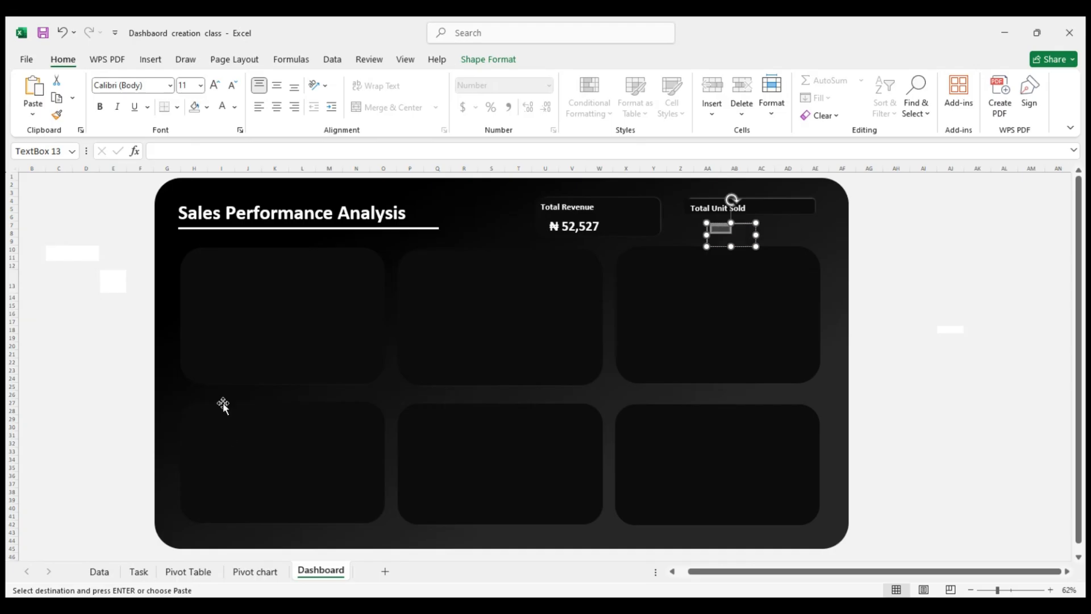
# Format the total units value as 24-point bold white text
pyautogui.click(202, 86)
pyautogui.write('24')
pyautogui.press('Return')
pyautogui.click(222, 106)
pyautogui.click(101, 107)
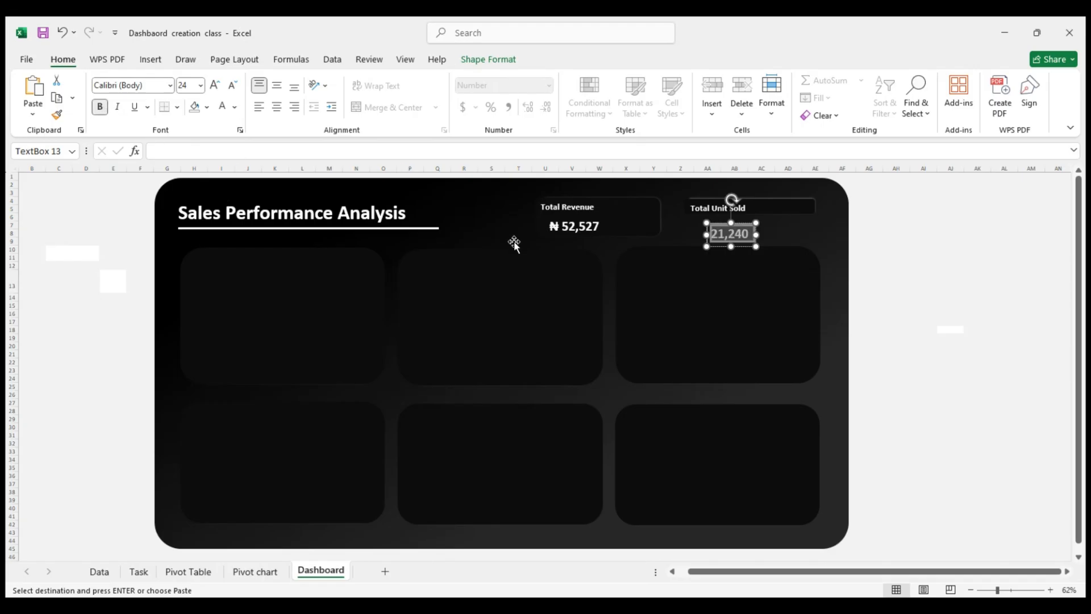
pyautogui.click(905, 241)
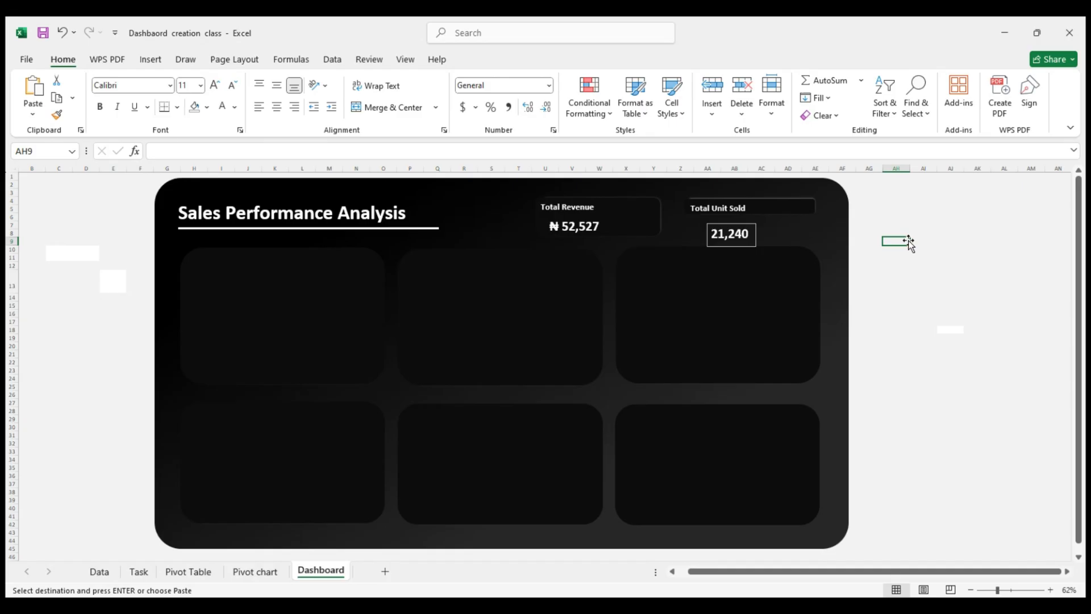
# Set the 21,240 text box's outline to No line and move the box directly beneath the start of the Total Unit Sold label
pyautogui.click(753, 232)
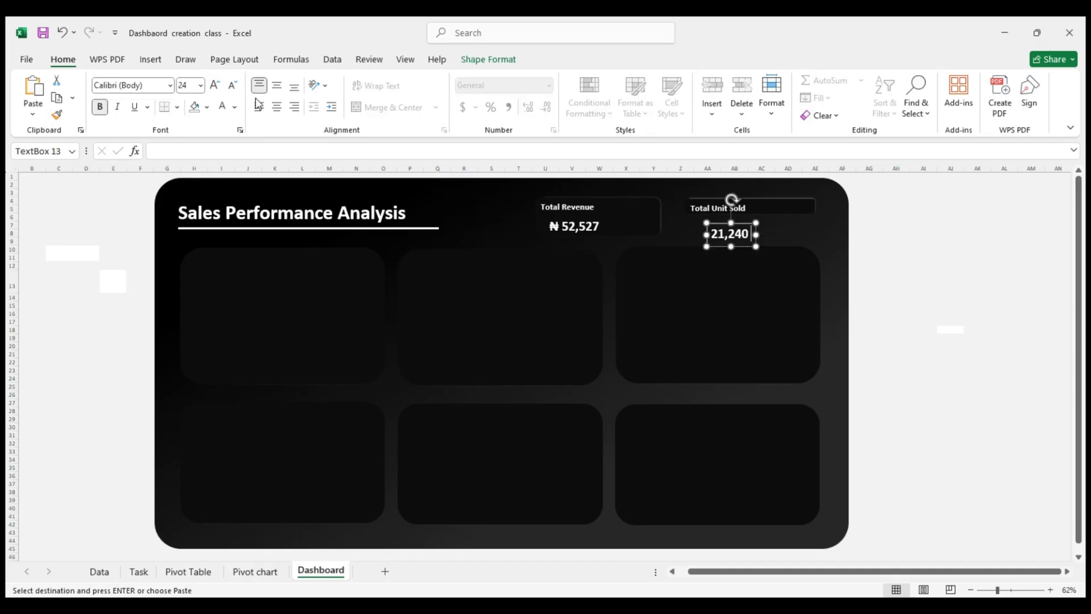
pyautogui.rightClick(752, 230)
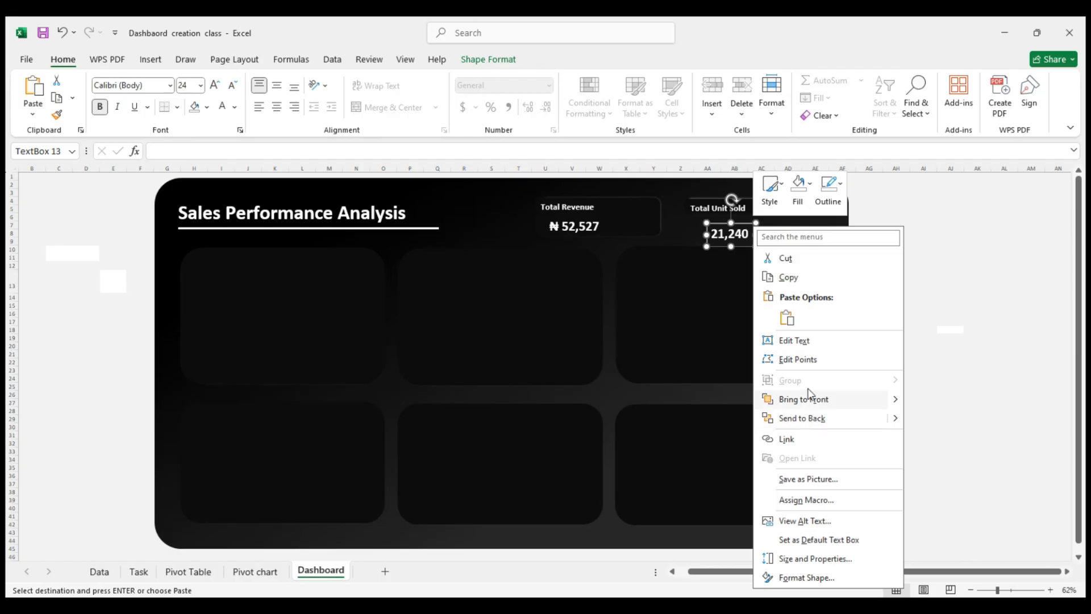
pyautogui.click(807, 578)
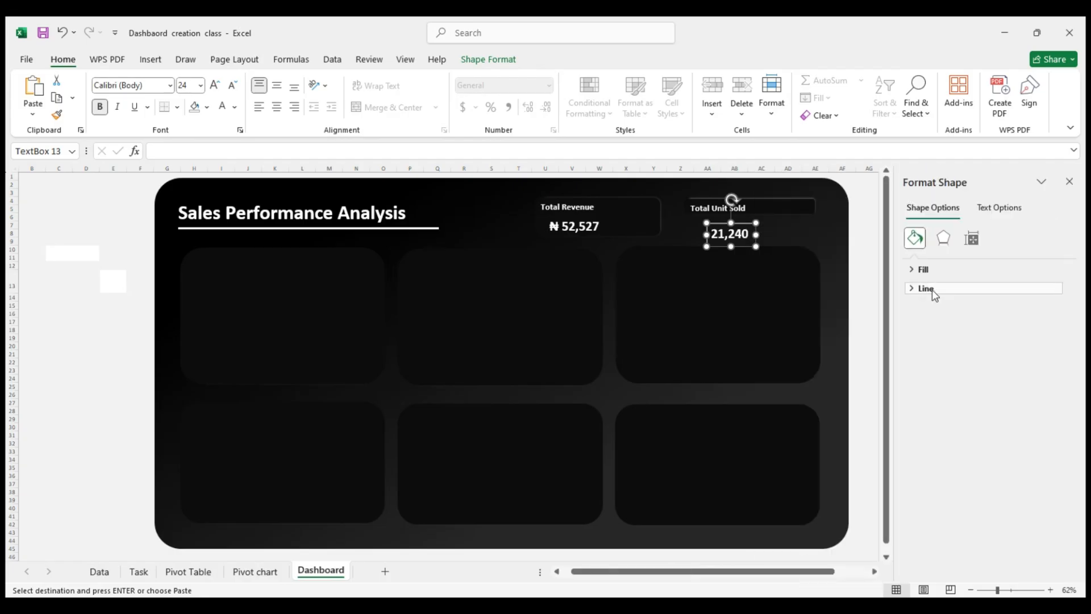
pyautogui.click(926, 288)
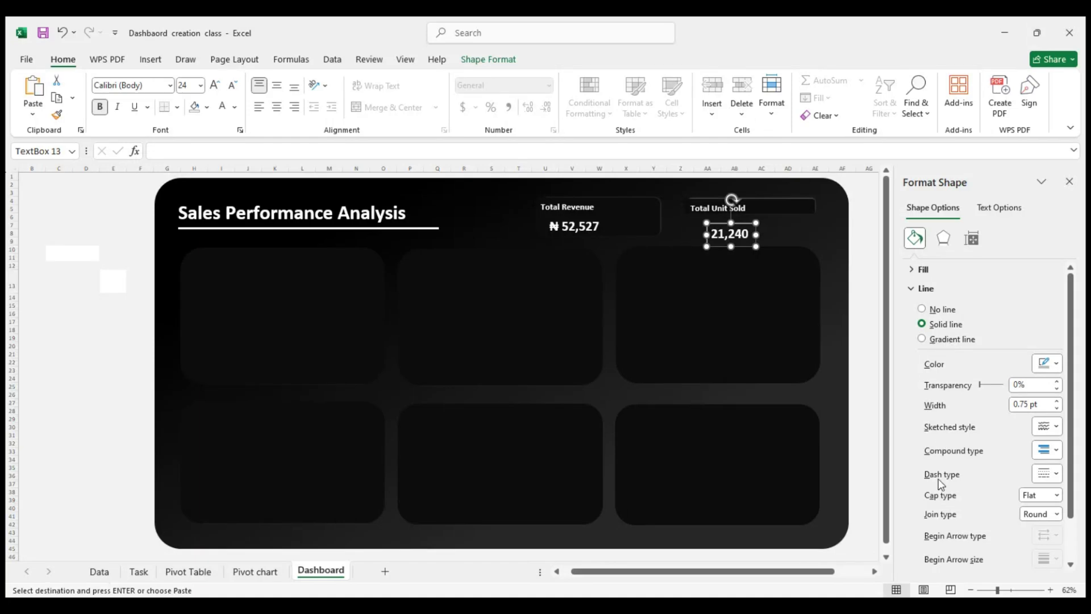
pyautogui.click(932, 309)
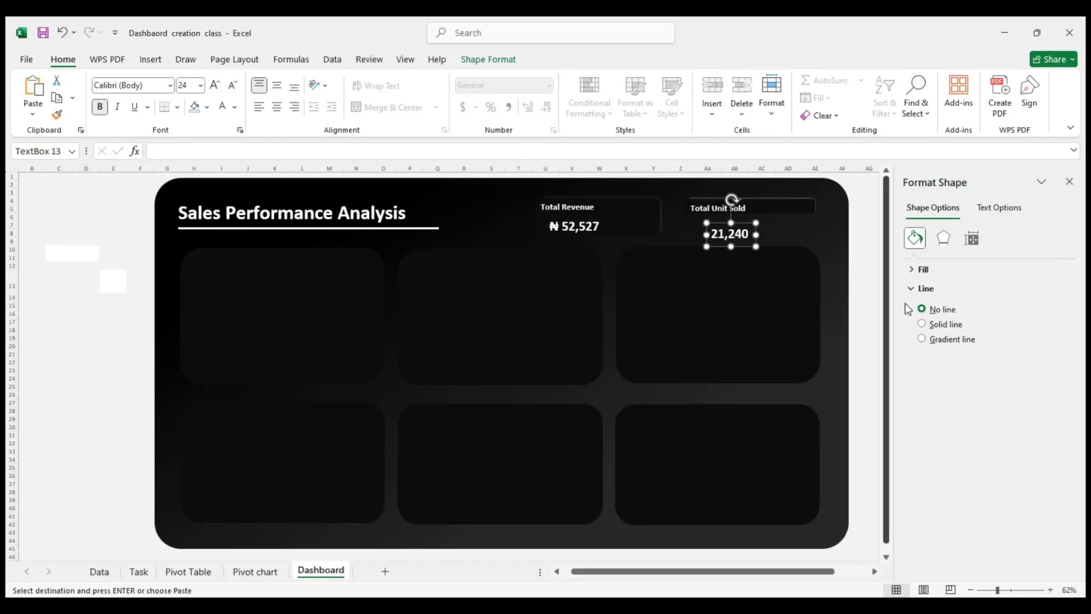
pyautogui.moveTo(745, 222); pyautogui.dragTo(729, 214)
pyautogui.click(1069, 182)
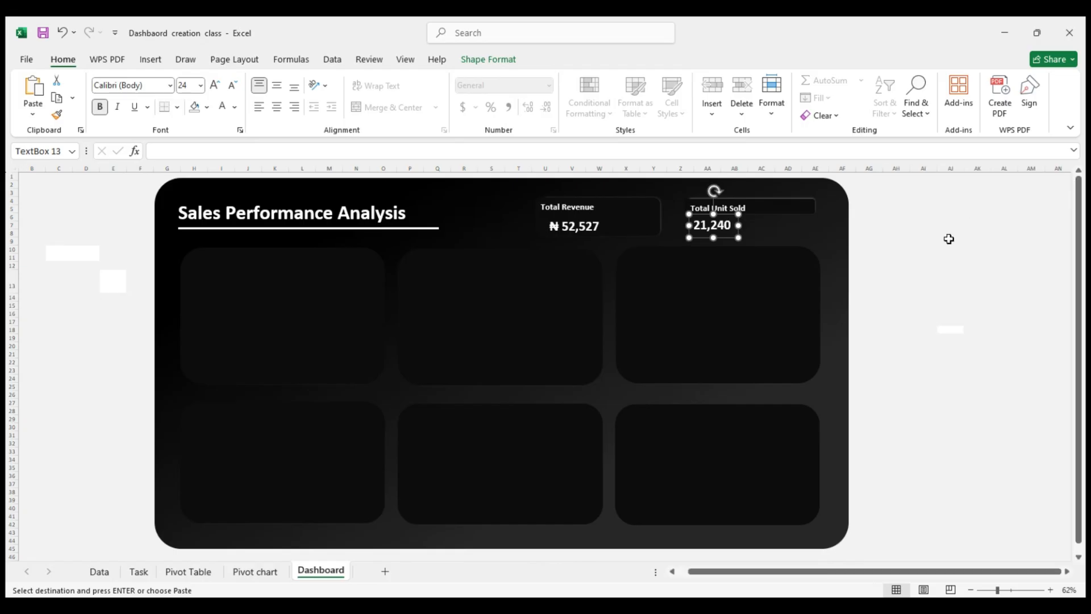
pyautogui.click(948, 241)
pyautogui.click(958, 337)
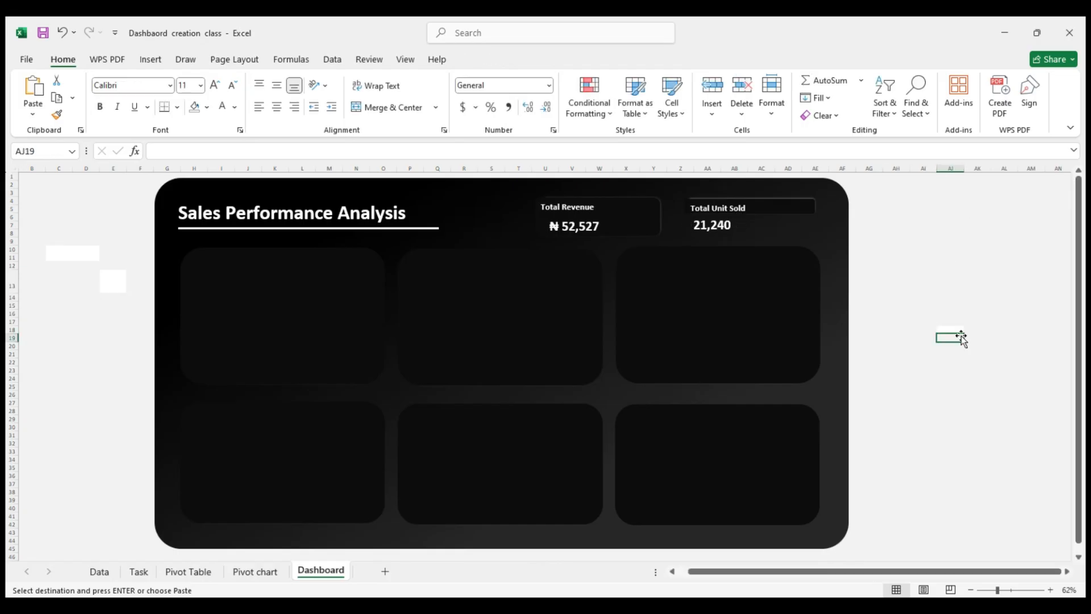
pyautogui.click(920, 284)
pyautogui.hotkey('ctrl', 'v')
pyautogui.press('Escape')
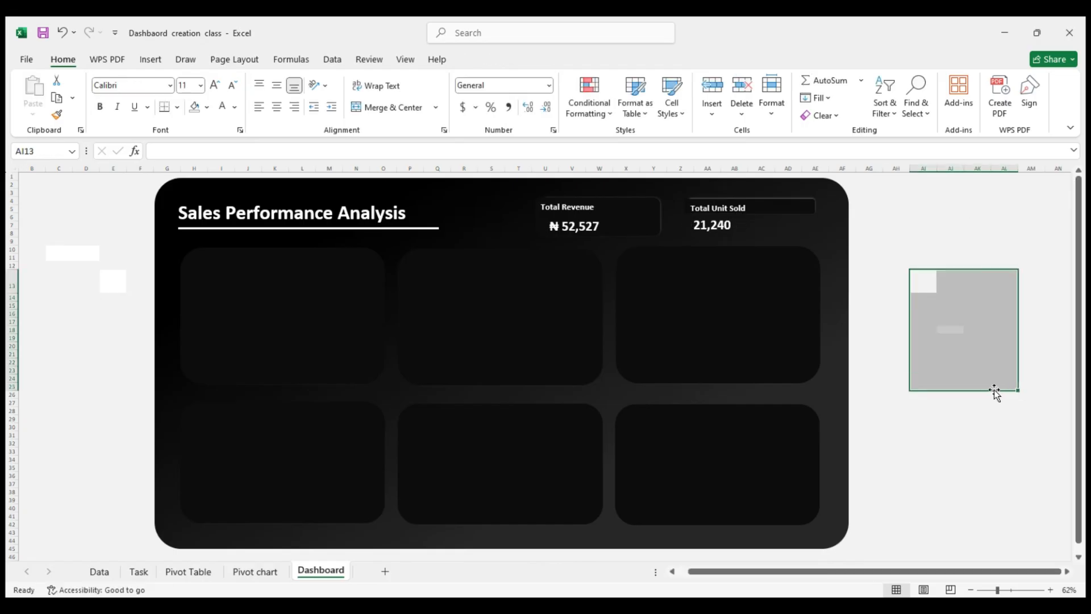
pyautogui.hotkey('ctrl', 'z')
pyautogui.click(63, 338)
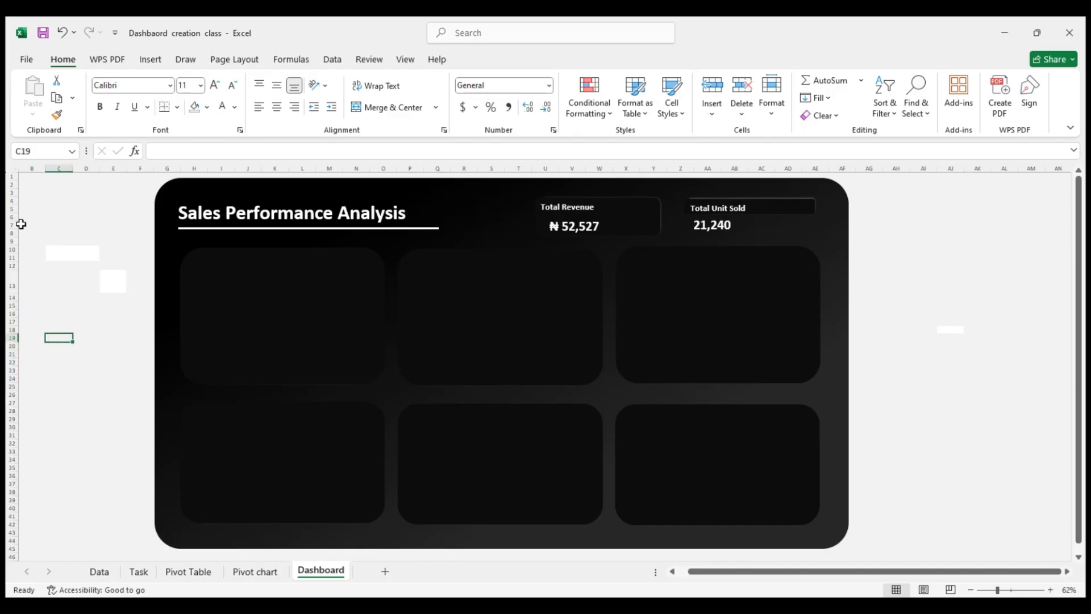
pyautogui.moveTo(21, 224); pyautogui.dragTo(136, 301)
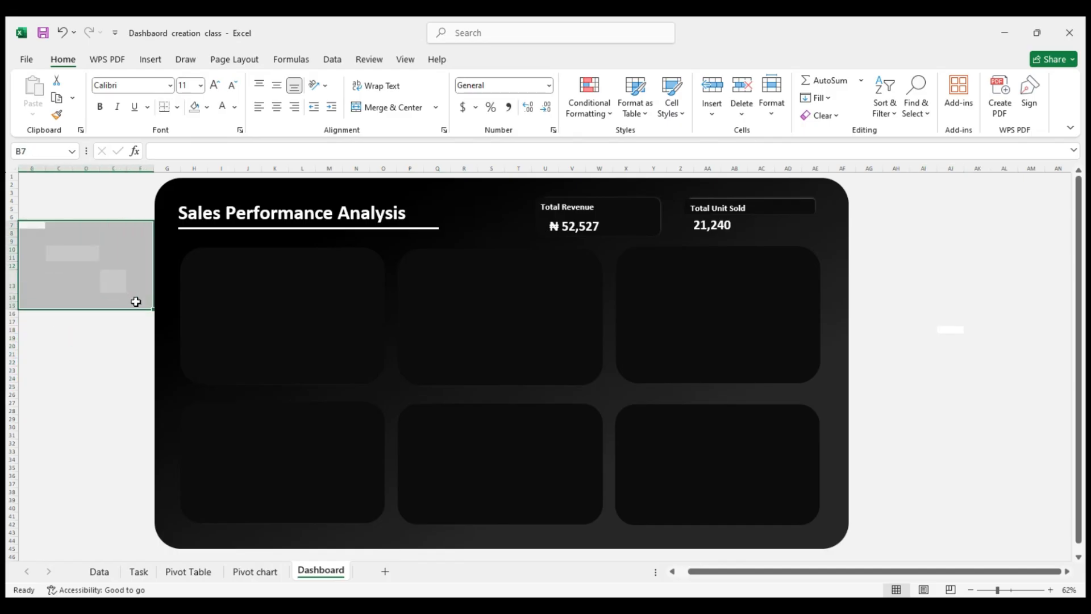
pyautogui.click(950, 320)
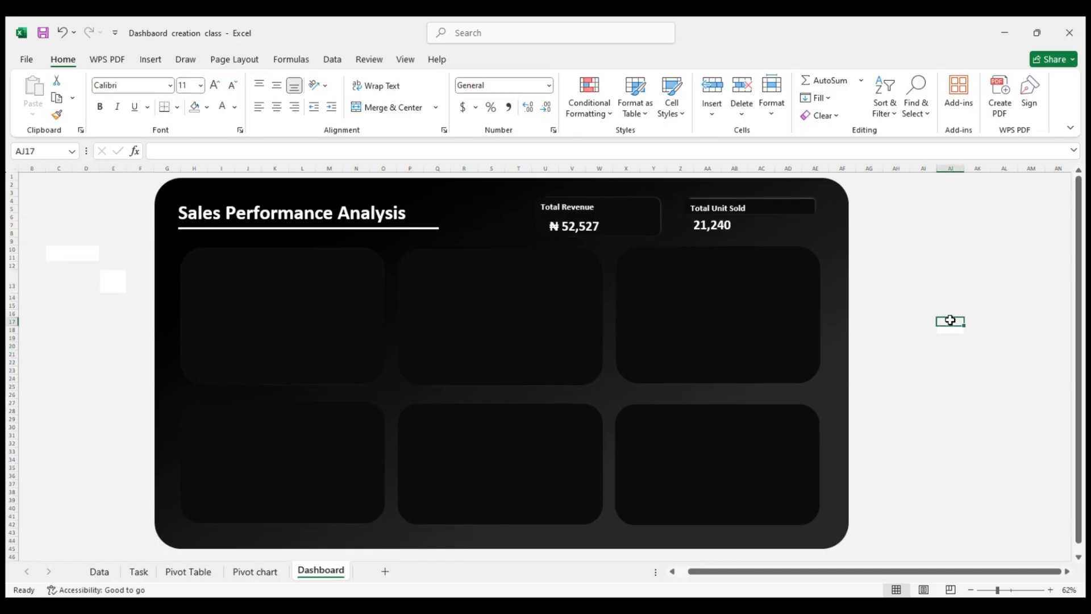
pyautogui.click(76, 251)
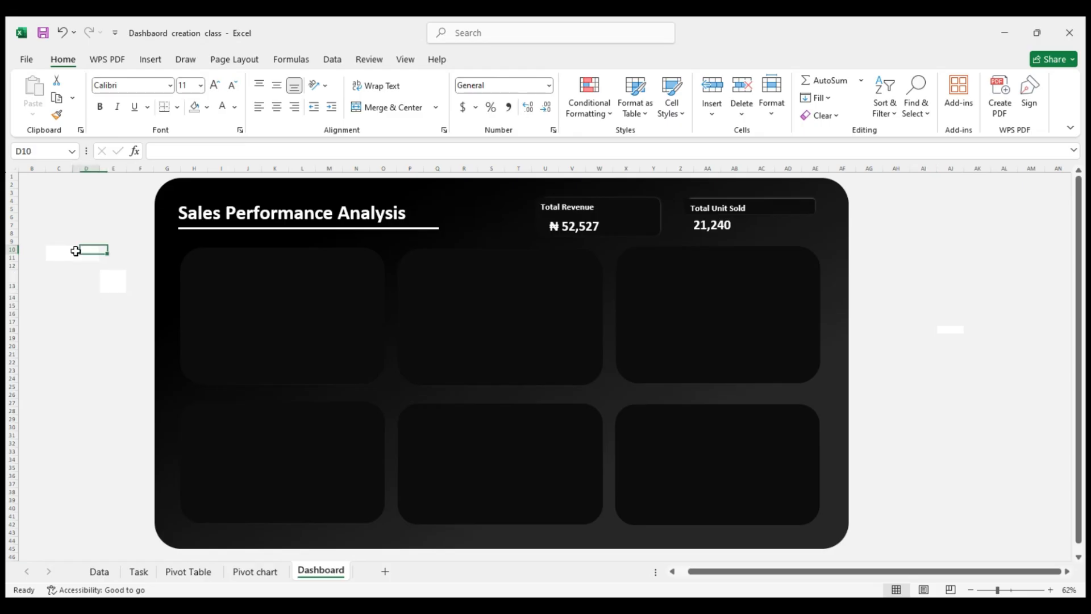
pyautogui.moveTo(63, 248); pyautogui.dragTo(138, 293)
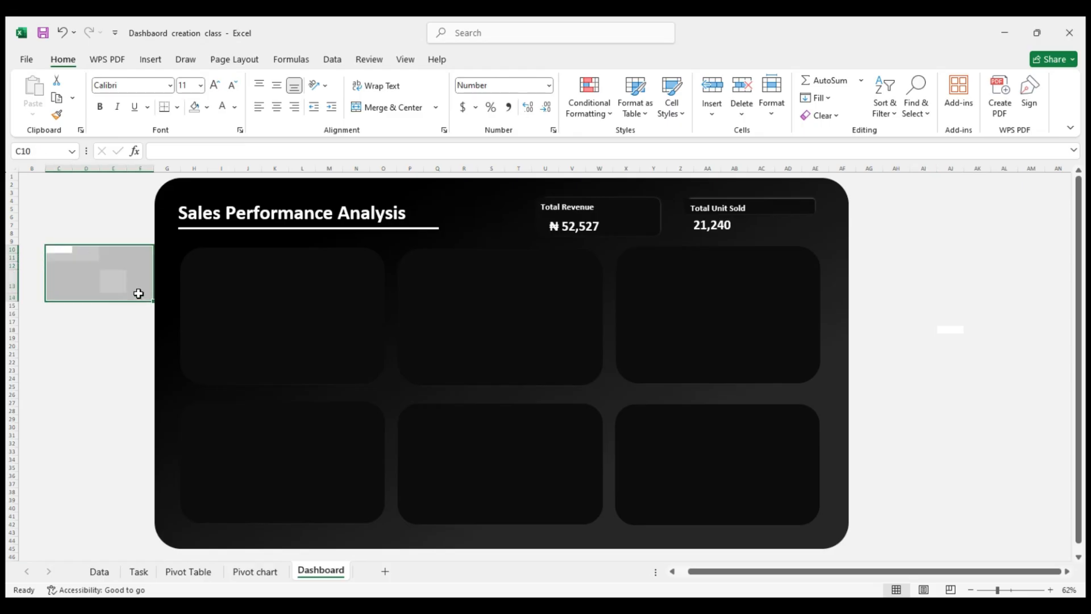
pyautogui.click(989, 248)
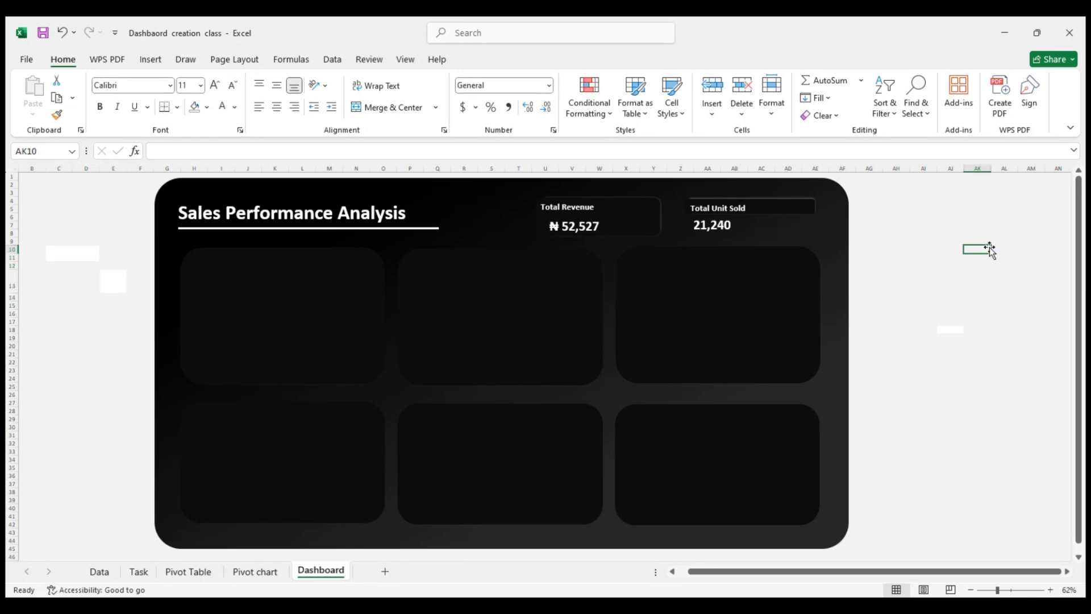
pyautogui.moveTo(1031, 209); pyautogui.dragTo(964, 250)
pyautogui.click(941, 321)
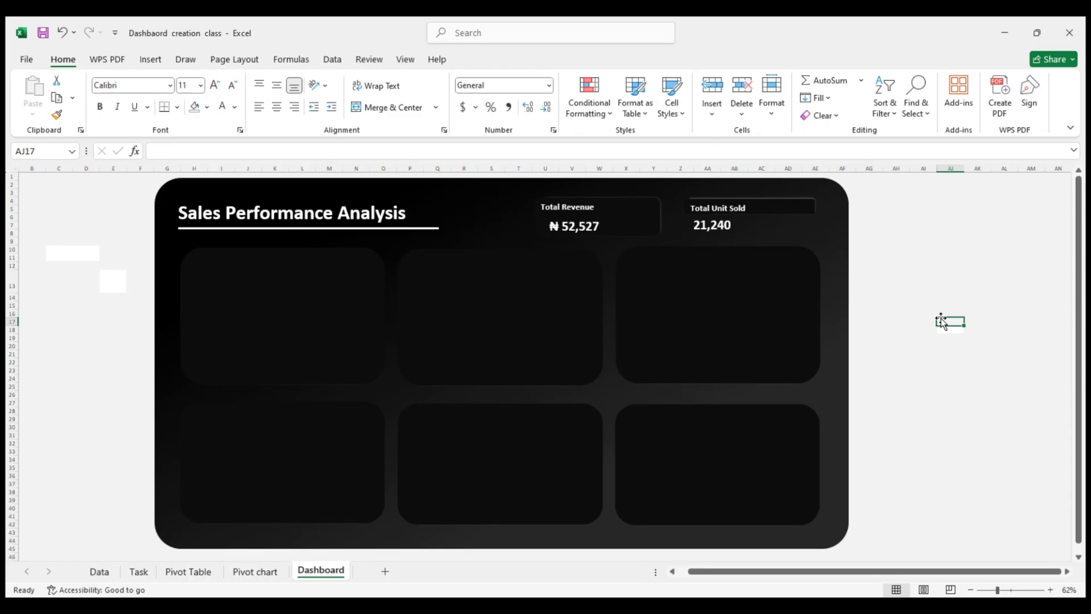
pyautogui.click(723, 225)
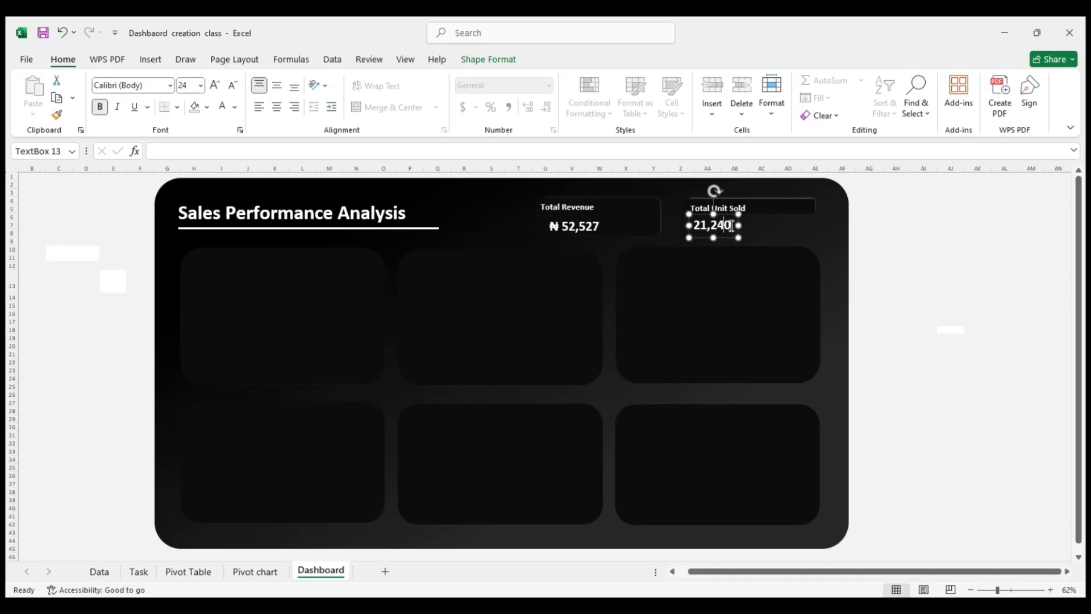
pyautogui.moveTo(732, 227); pyautogui.dragTo(691, 227)
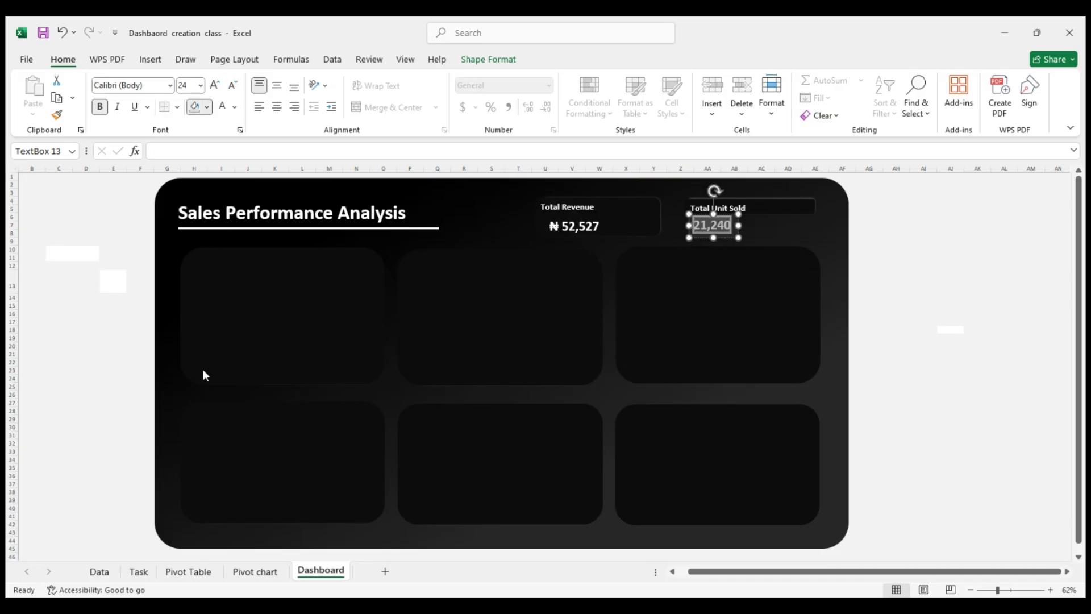
pyautogui.click(975, 224)
# Extend the Total Unit Sold card downward behind the 21,240 value and nudge the card slightly to the left
pyautogui.click(802, 232)
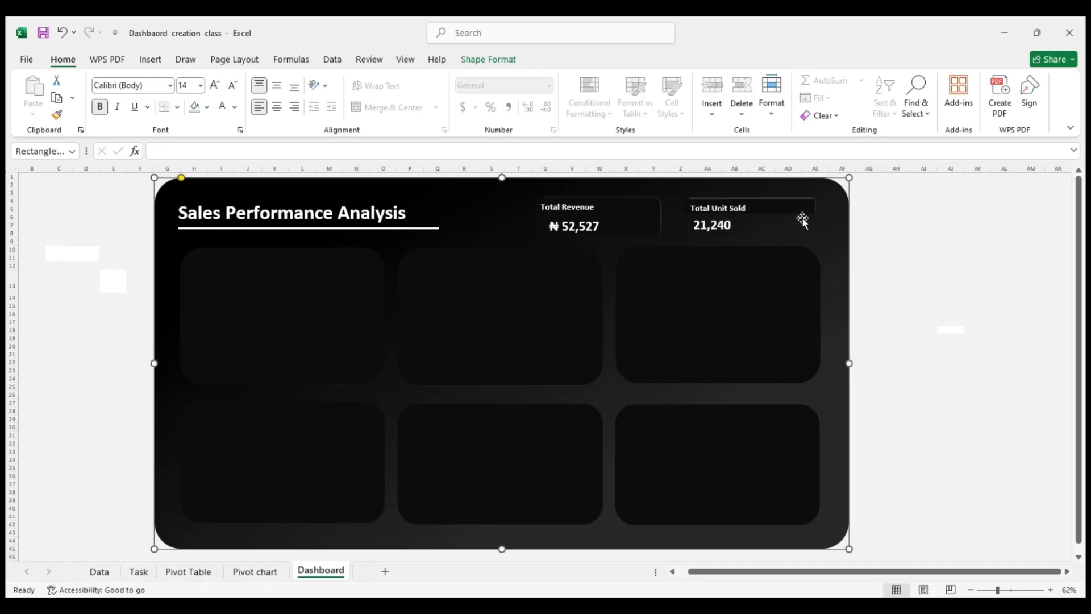
pyautogui.click(804, 211)
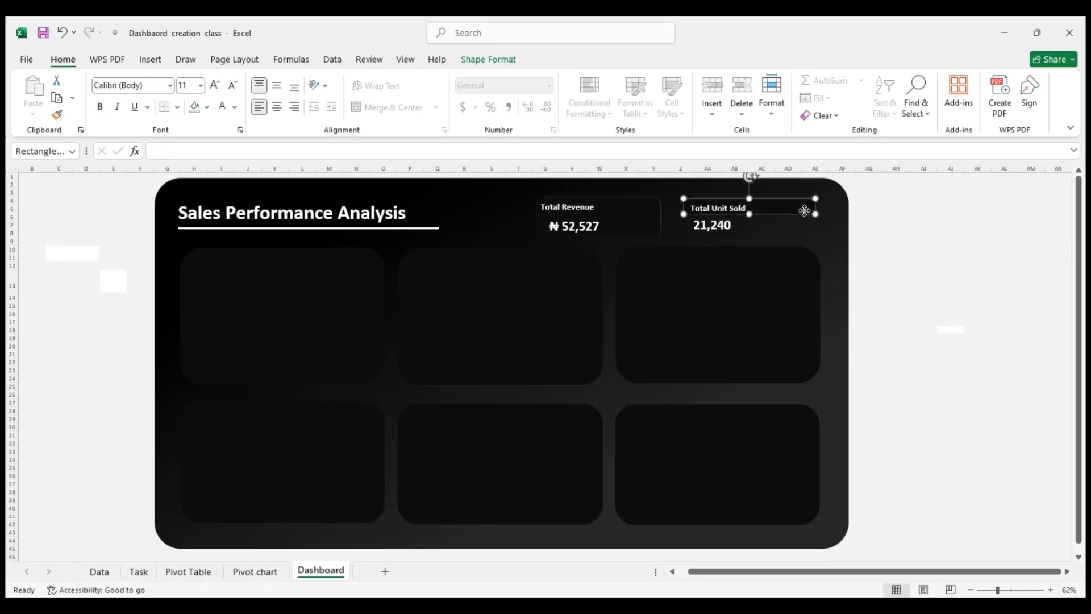
pyautogui.moveTo(805, 212); pyautogui.dragTo(751, 238)
pyautogui.click(957, 224)
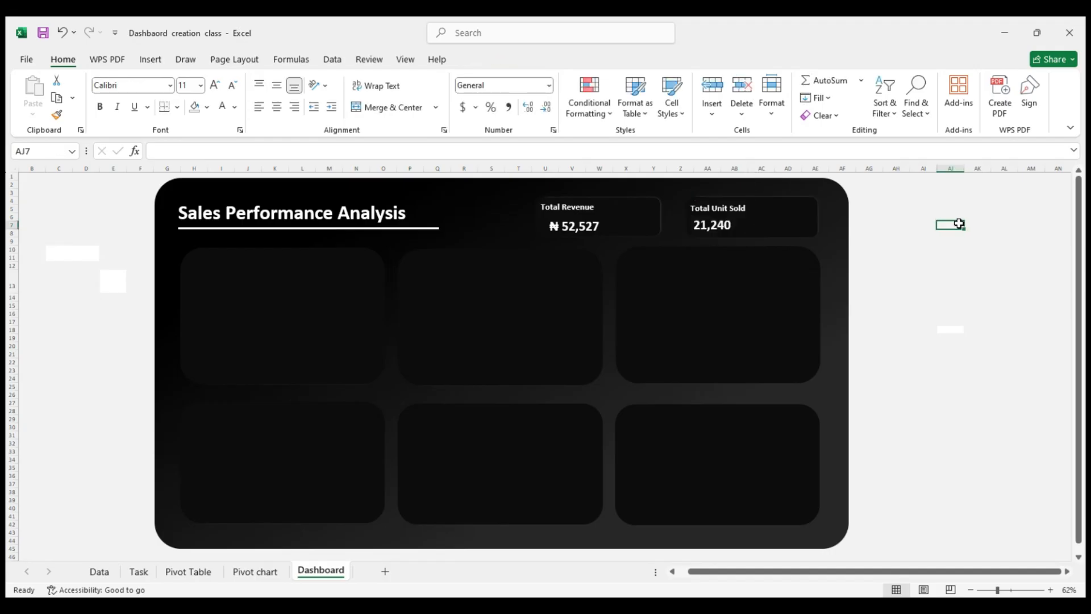
pyautogui.moveTo(793, 230); pyautogui.dragTo(785, 228)
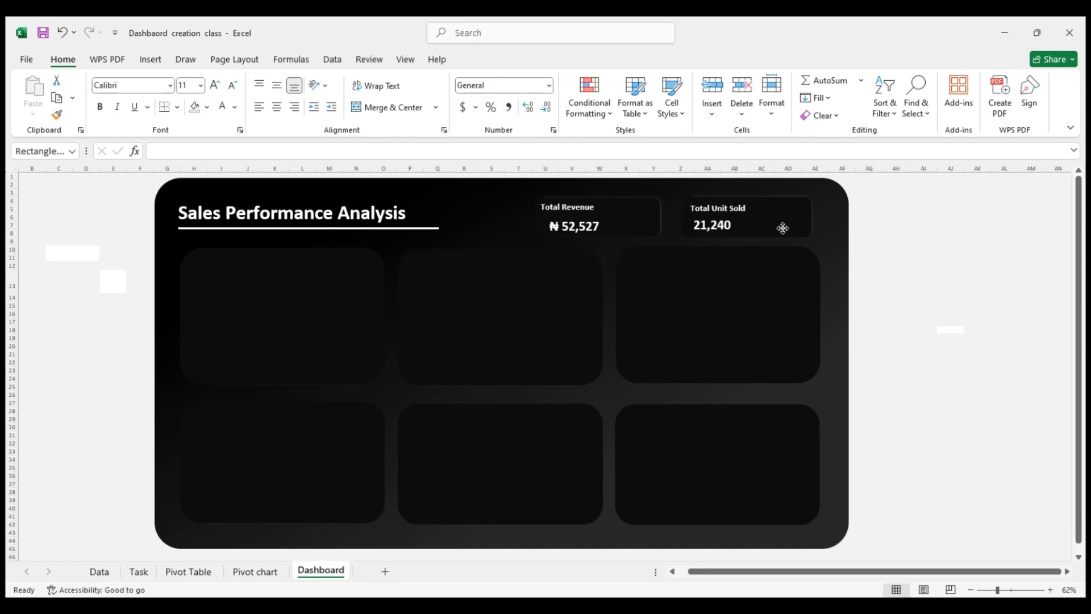
pyautogui.click(637, 215)
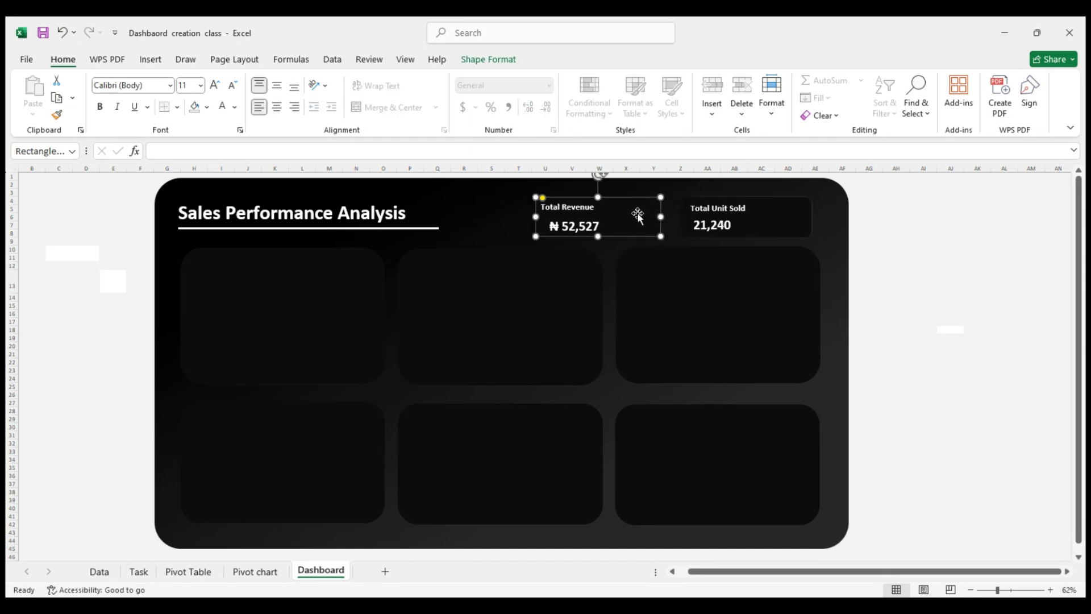
pyautogui.click(781, 206)
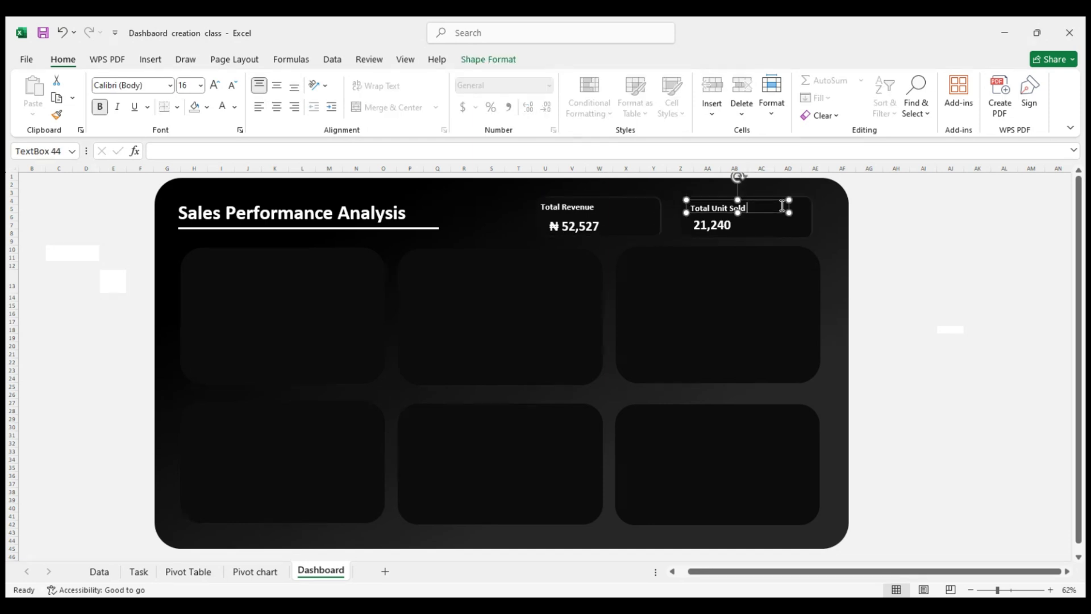
pyautogui.click(657, 228)
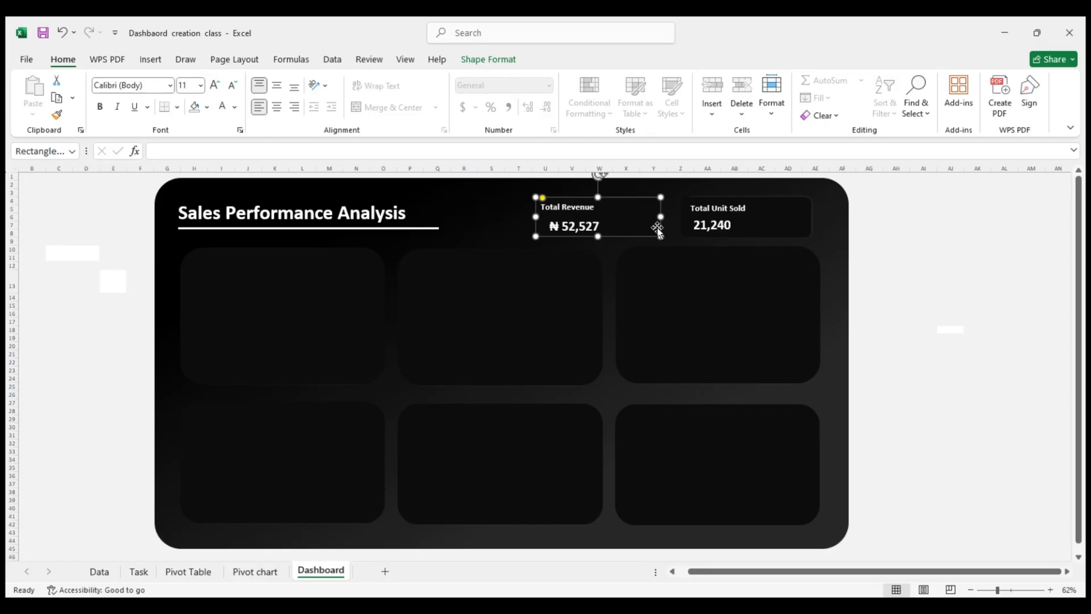
pyautogui.click(761, 223)
pyautogui.click(884, 229)
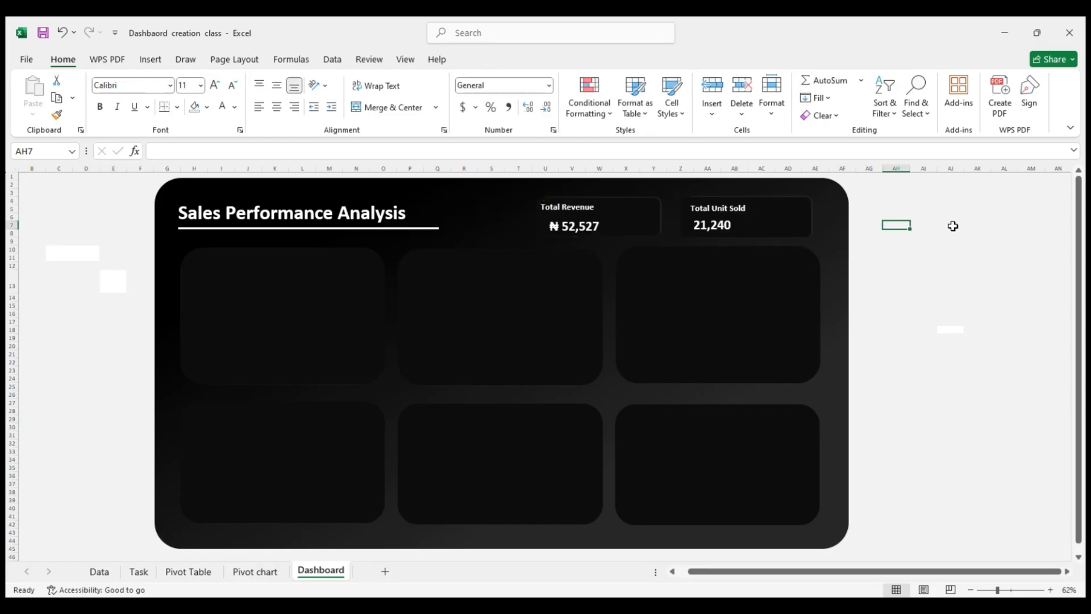
# Nudge the Total Unit Sold card's background rectangle slightly to the left
pyautogui.click(768, 228)
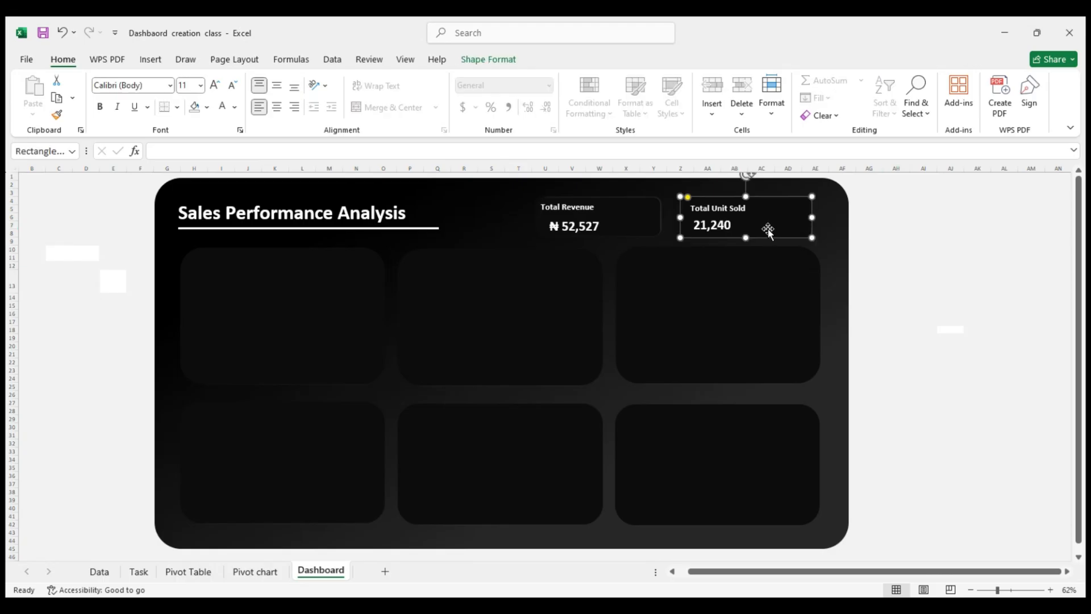
pyautogui.moveTo(767, 227); pyautogui.dragTo(764, 230)
pyautogui.click(896, 233)
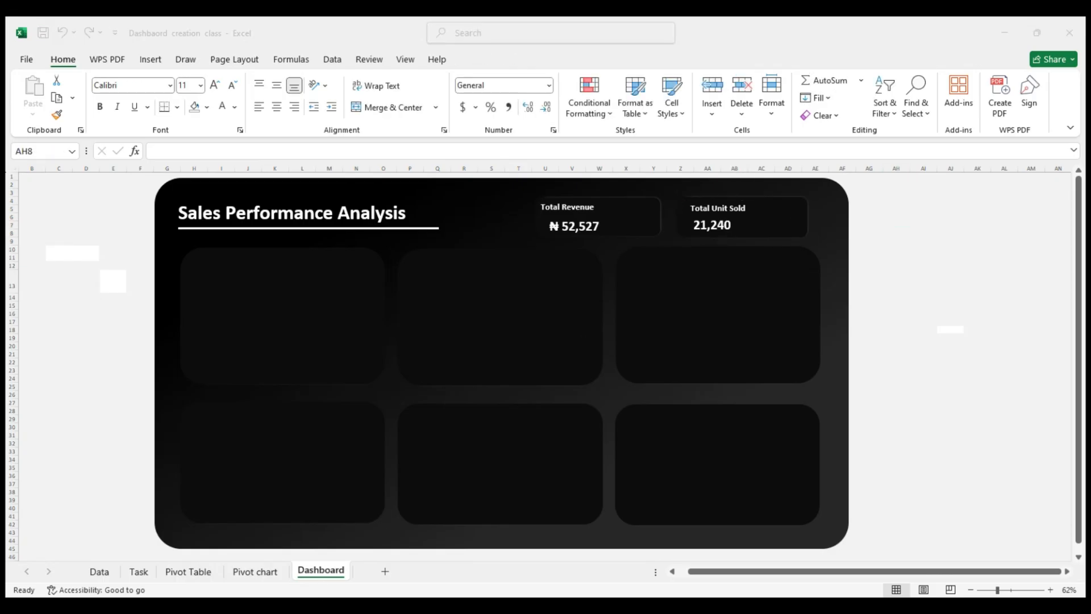
pyautogui.click(979, 267)
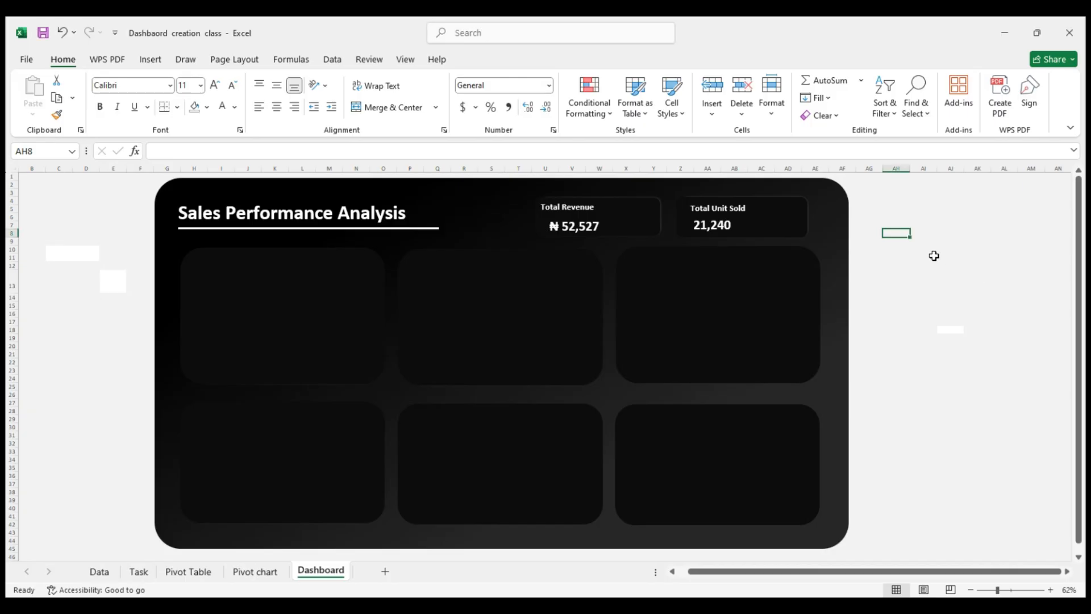
# Shift the ₦ 52,527 and 21,240 value boxes slightly left so each lines up with the start of its card label
pyautogui.click(568, 222)
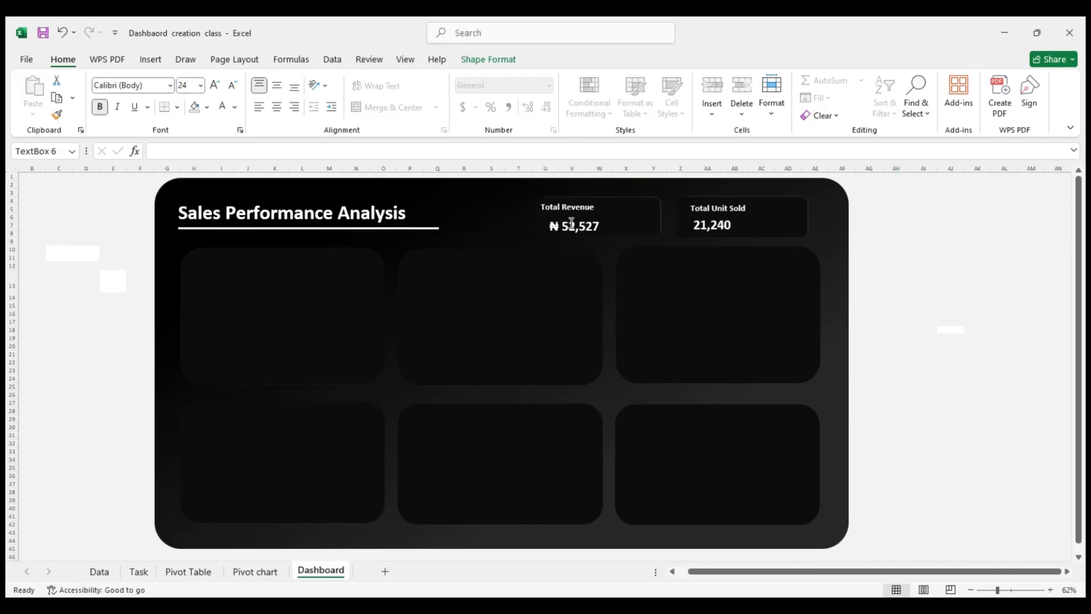
pyautogui.moveTo(578, 215); pyautogui.dragTo(570, 213)
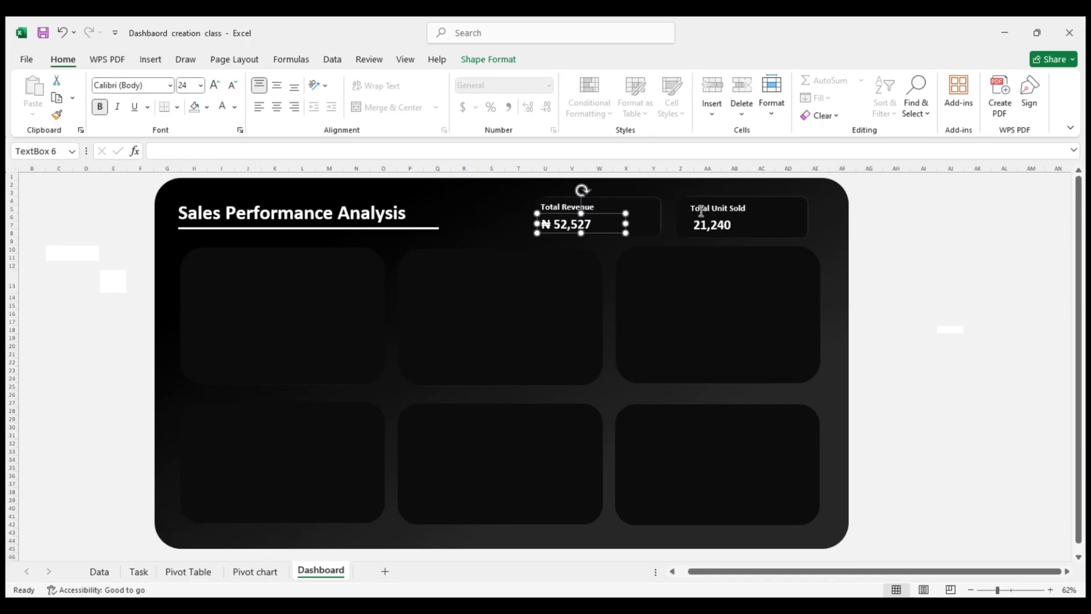
pyautogui.click(719, 225)
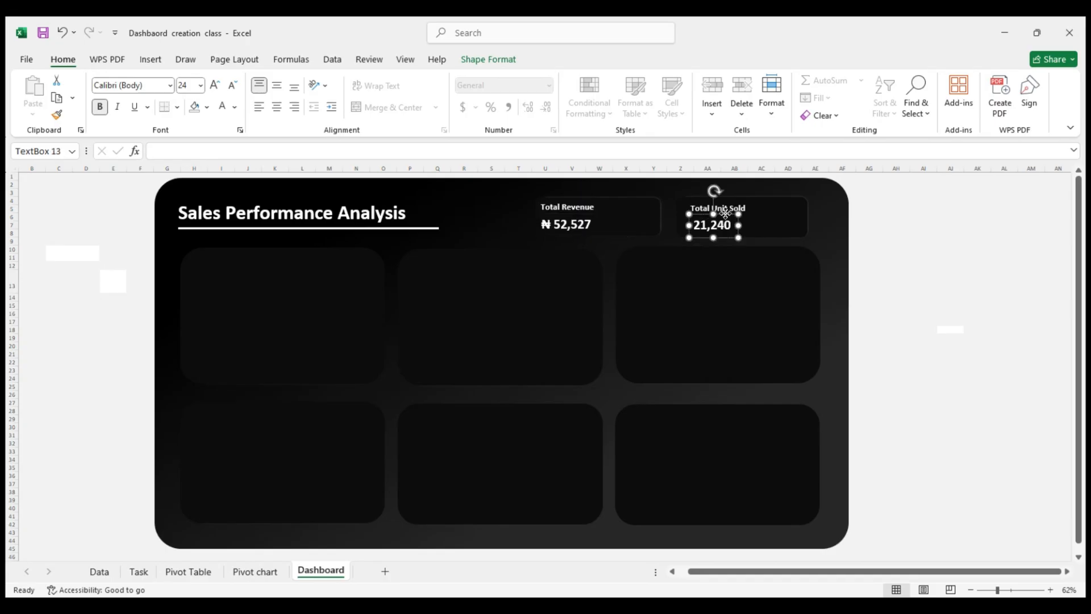
pyautogui.moveTo(726, 213); pyautogui.dragTo(720, 214)
pyautogui.click(916, 223)
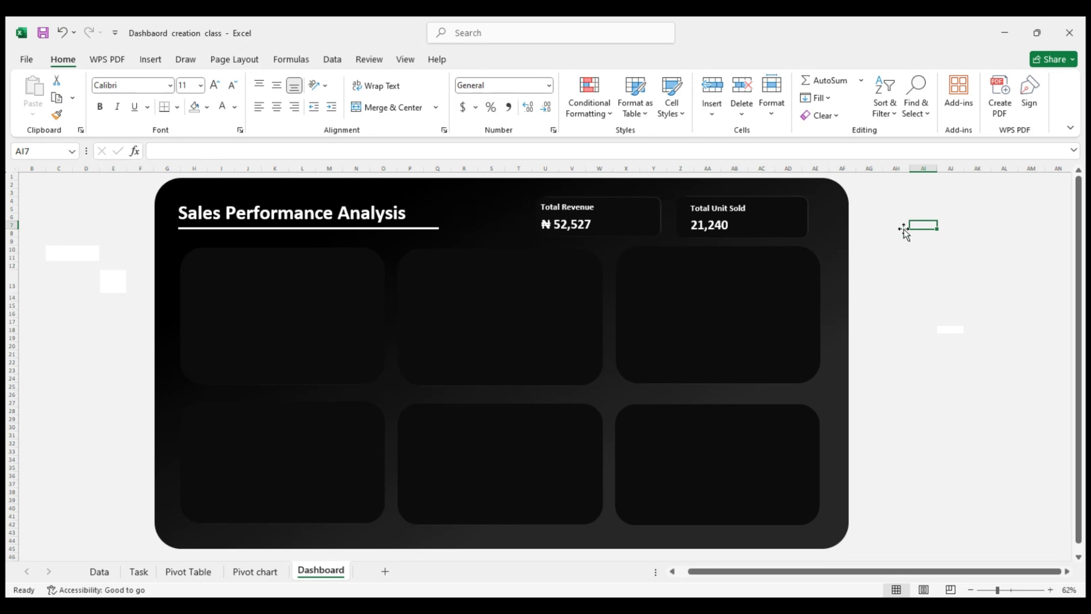
# Move the Total Unit Sold label slightly left within its card
pyautogui.click(720, 224)
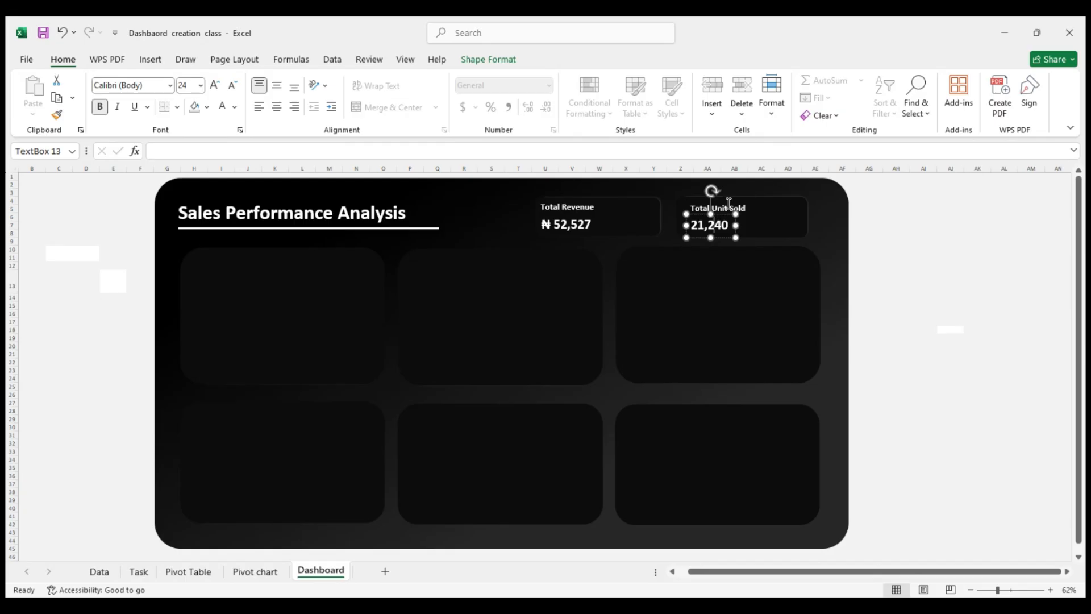
pyautogui.click(730, 204)
pyautogui.moveTo(730, 201); pyautogui.dragTo(725, 201)
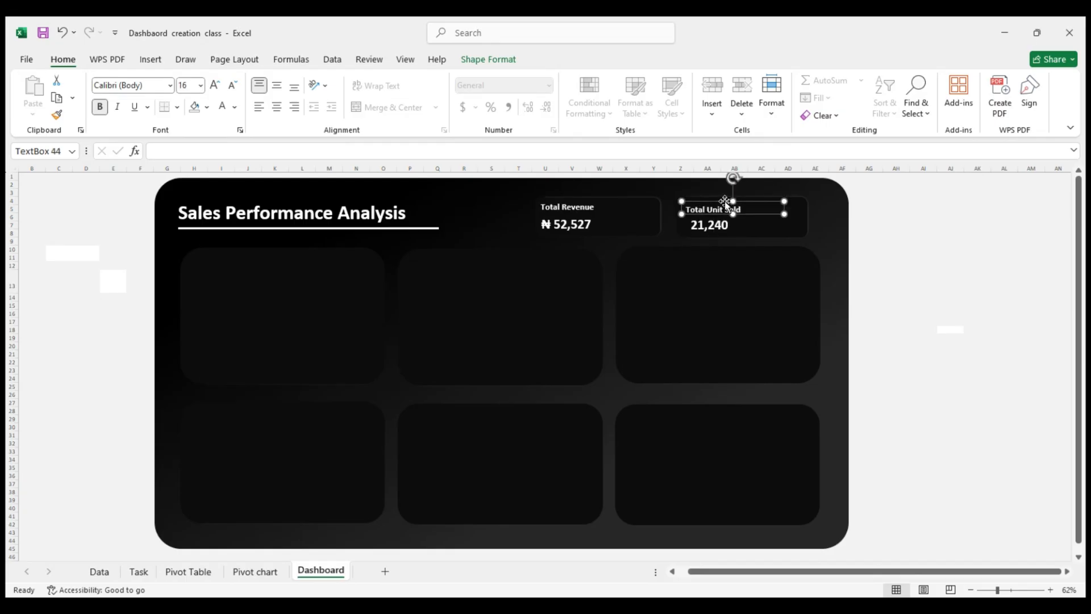
pyautogui.click(909, 211)
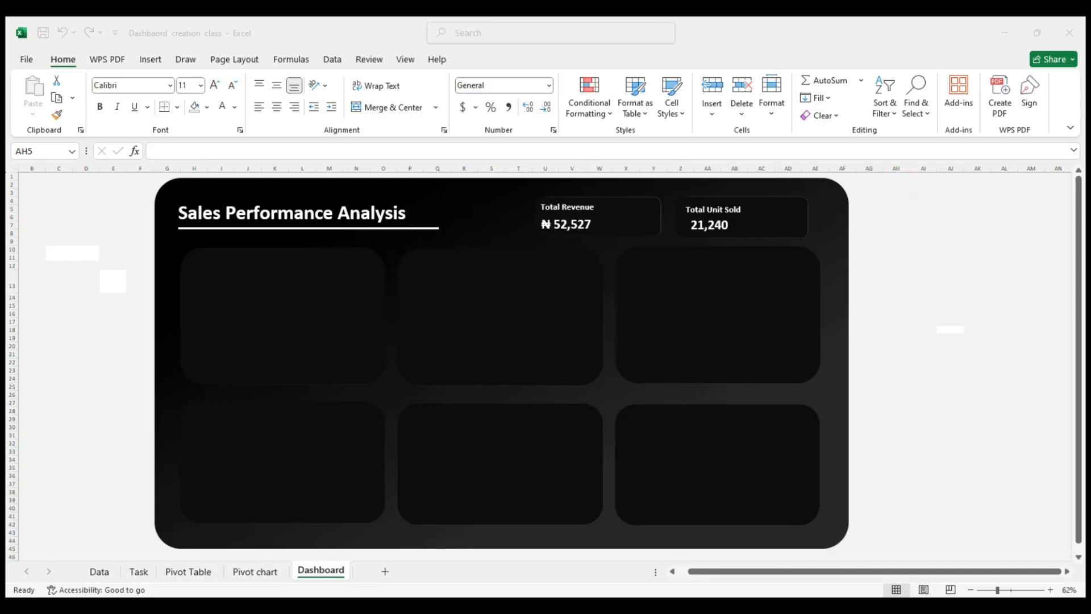
# Insert the handshake icon from the stock icon library into the dashboard sheet
pyautogui.click(150, 61)
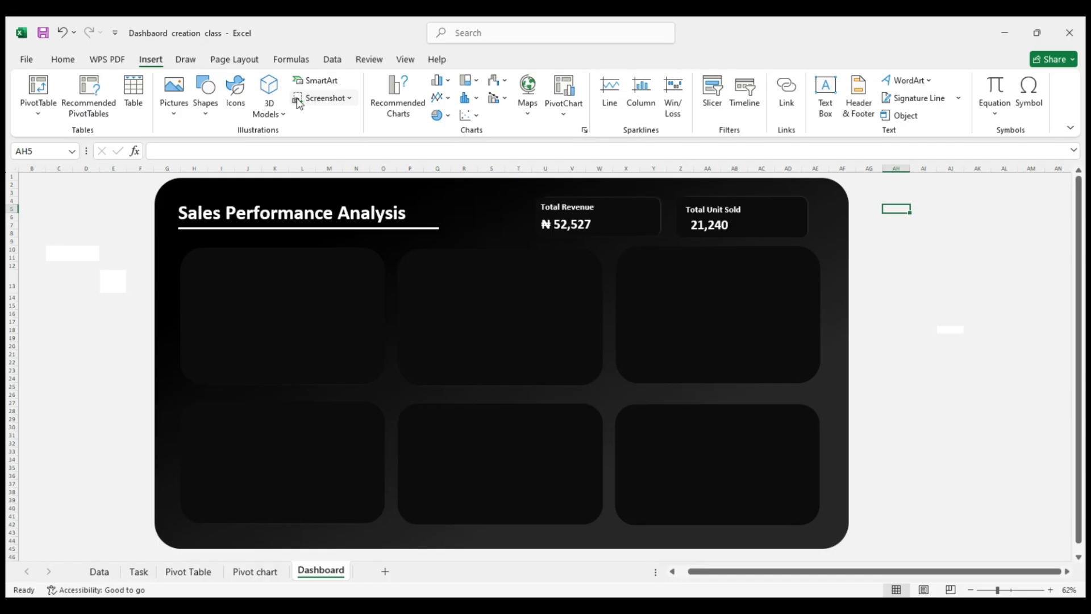
pyautogui.click(236, 104)
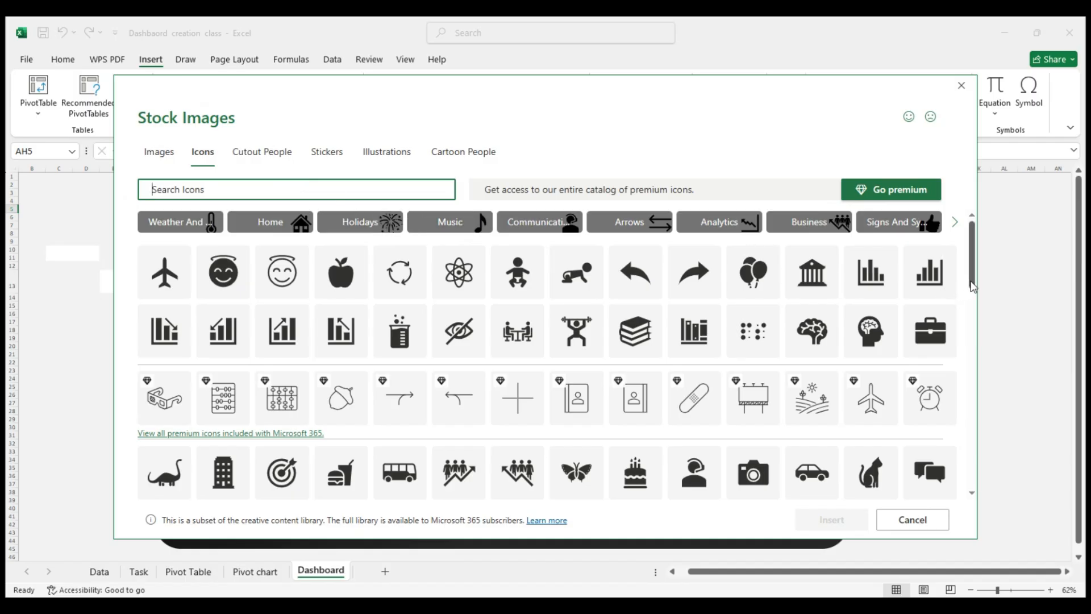
pyautogui.moveTo(973, 285); pyautogui.dragTo(972, 409)
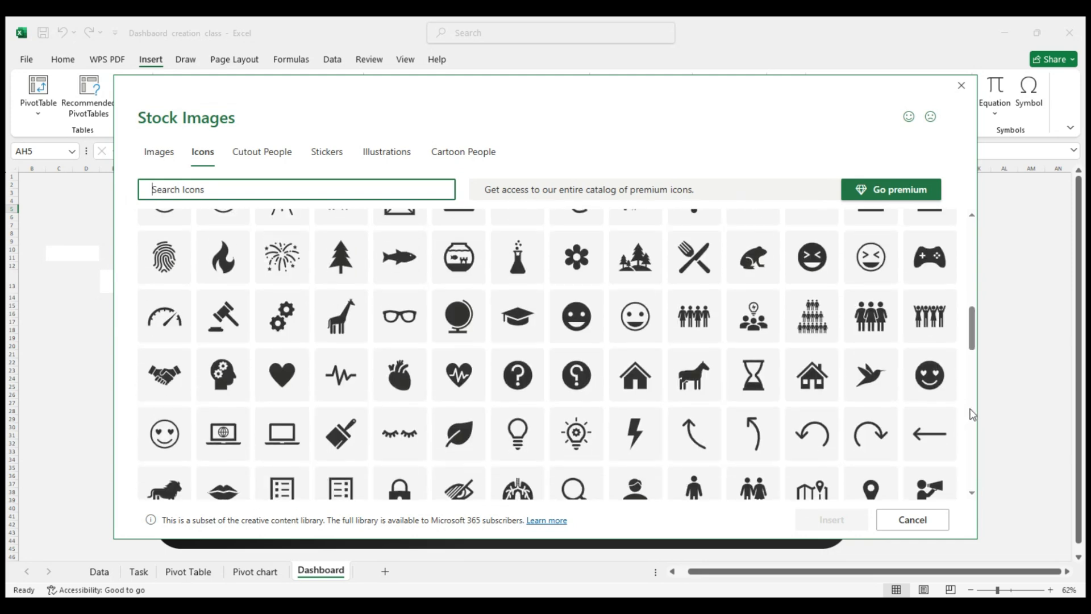
pyautogui.doubleClick(180, 380)
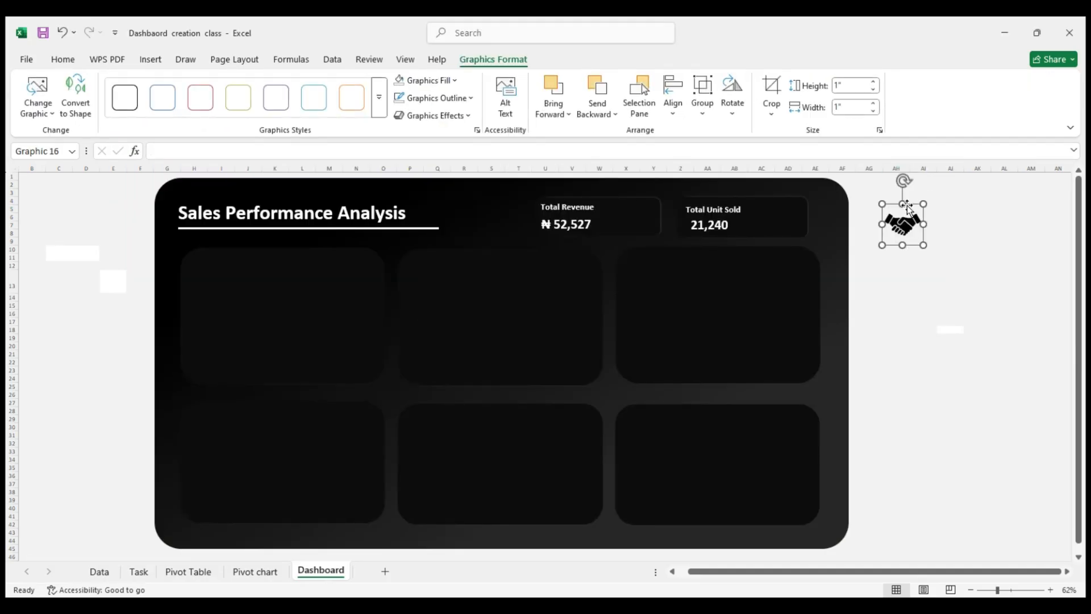
# Place the handshake icon right after the Sales Performance Analysis title, filled white and scaled to 0.82" square
pyautogui.moveTo(908, 206); pyautogui.dragTo(423, 196)
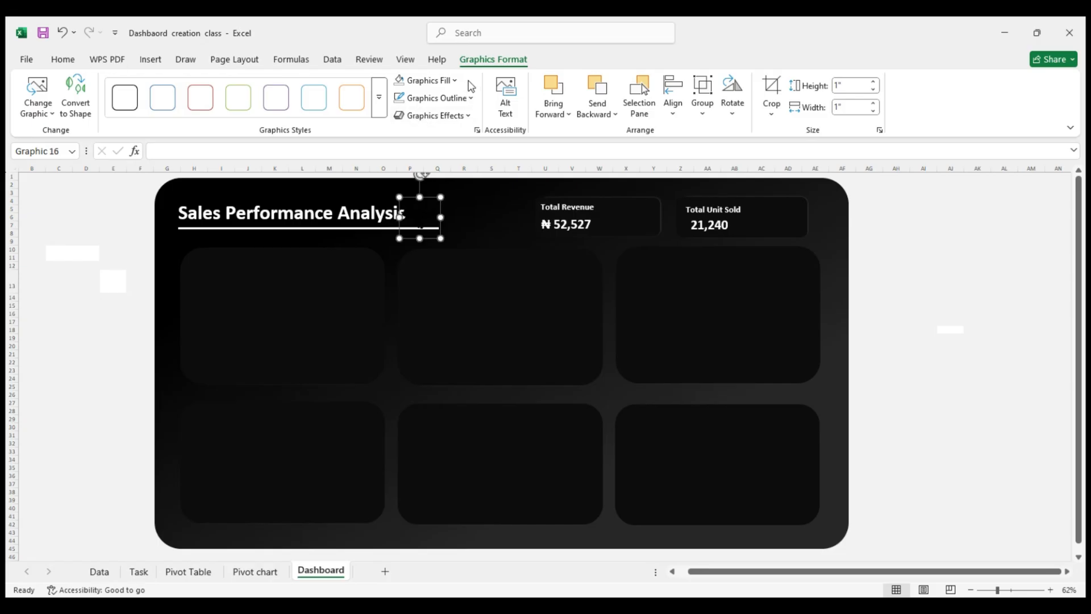
pyautogui.click(424, 80)
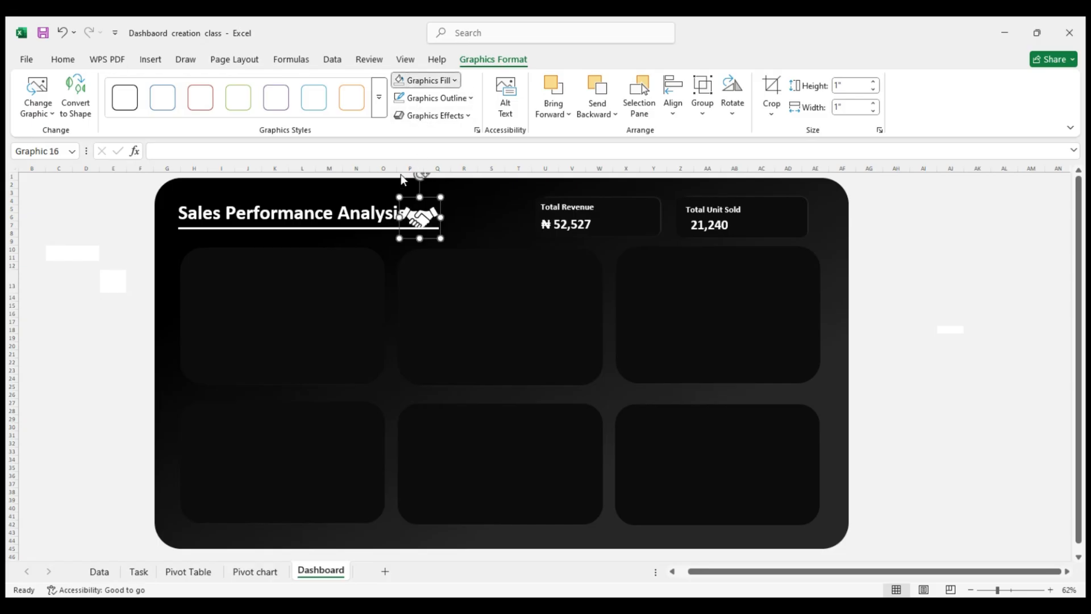
pyautogui.moveTo(424, 214); pyautogui.dragTo(446, 231)
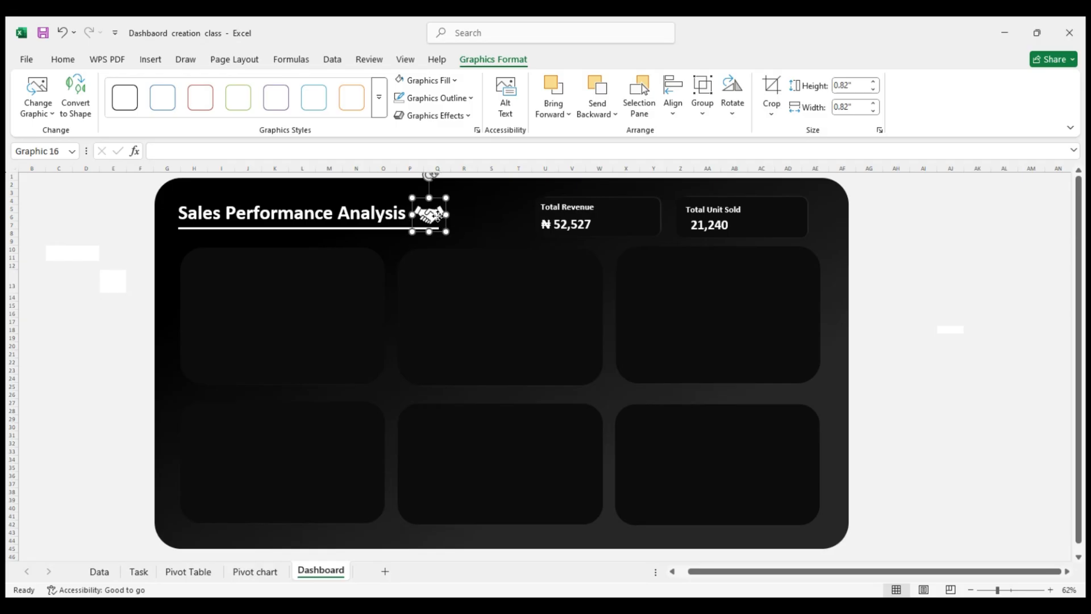
pyautogui.click(916, 199)
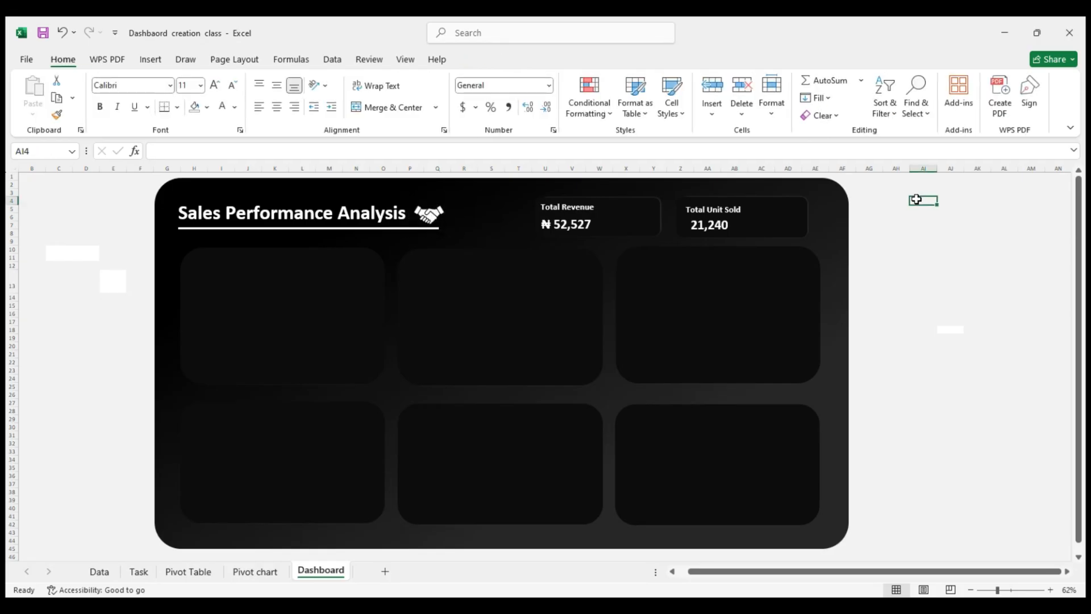
# Scale the handshake icon down proportionally to about 0.73" square so it sits above the title's underline
pyautogui.click(427, 215)
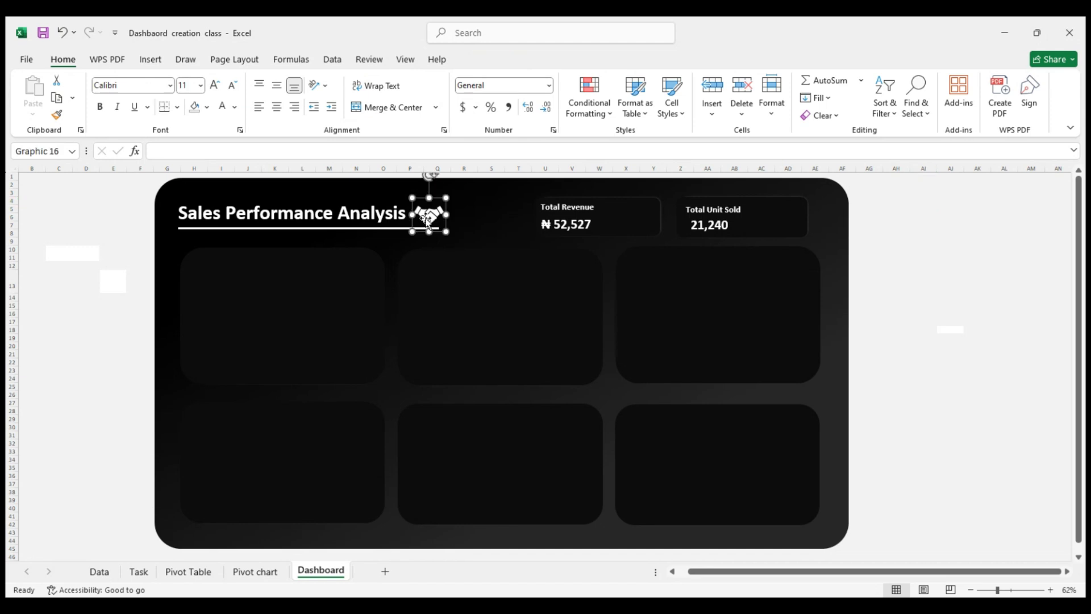
pyautogui.moveTo(428, 230); pyautogui.dragTo(428, 225)
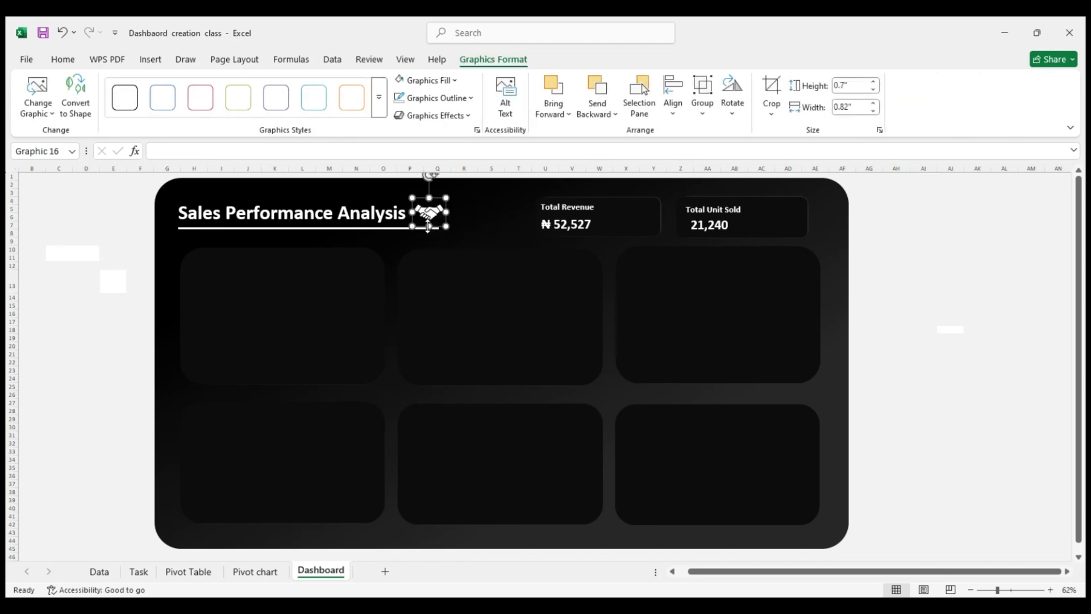
pyautogui.hotkey('ctrl', 'z')
pyautogui.moveTo(442, 231); pyautogui.dragTo(439, 228)
pyautogui.click(902, 279)
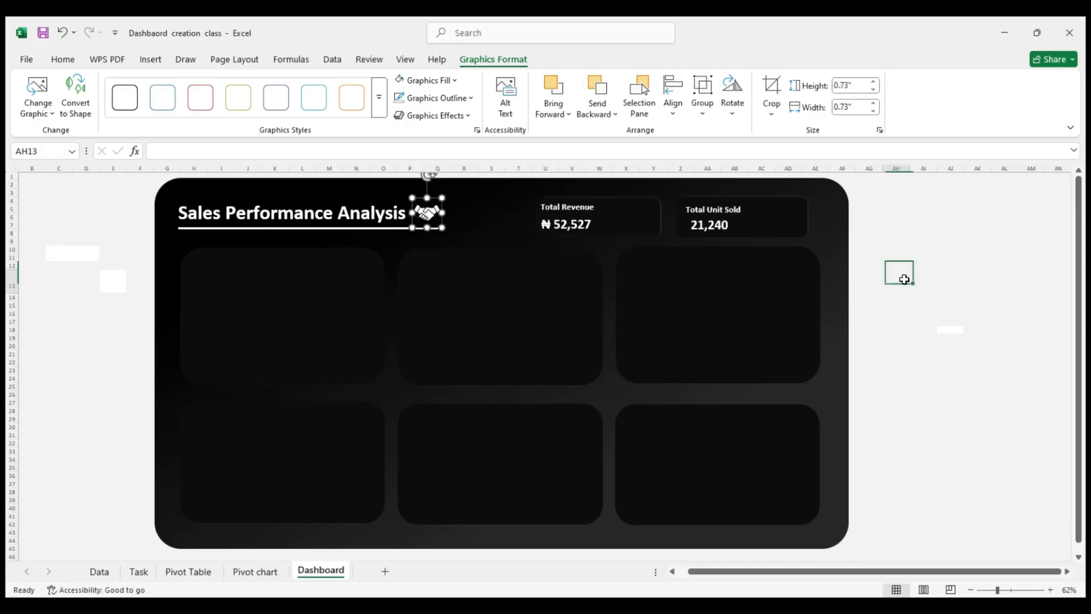
pyautogui.click(428, 213)
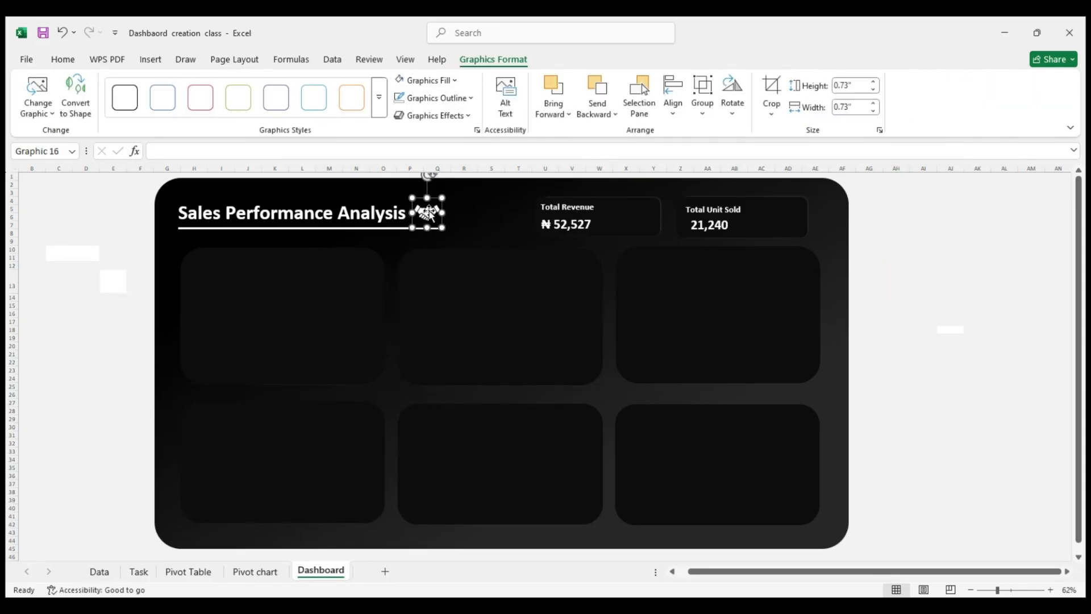
pyautogui.click(924, 234)
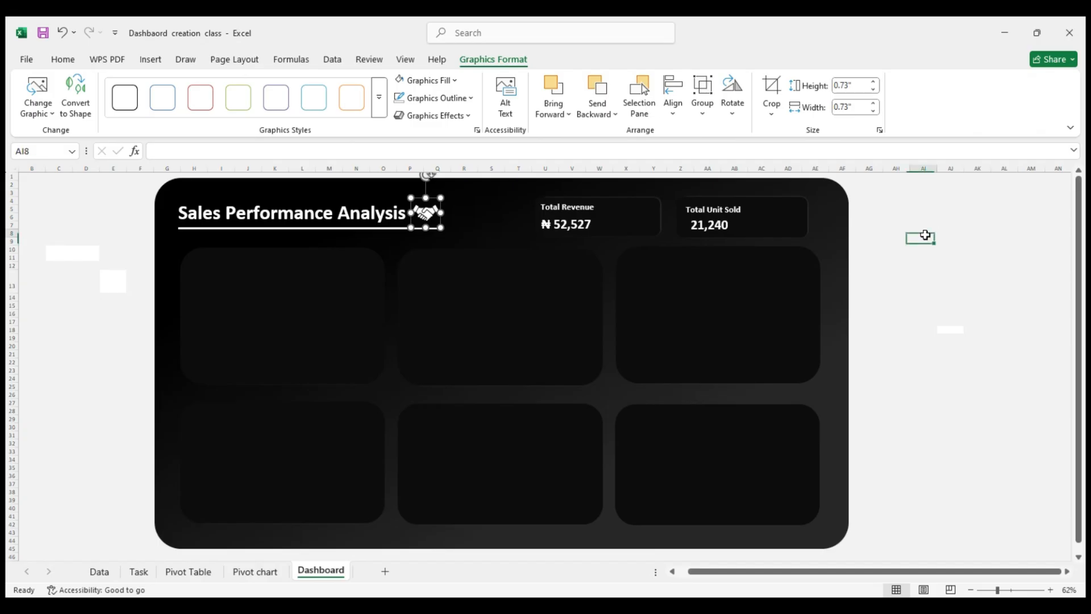
# Nudge the Sales Performance Analysis title slightly right, closer to the handshake icon
pyautogui.click(395, 195)
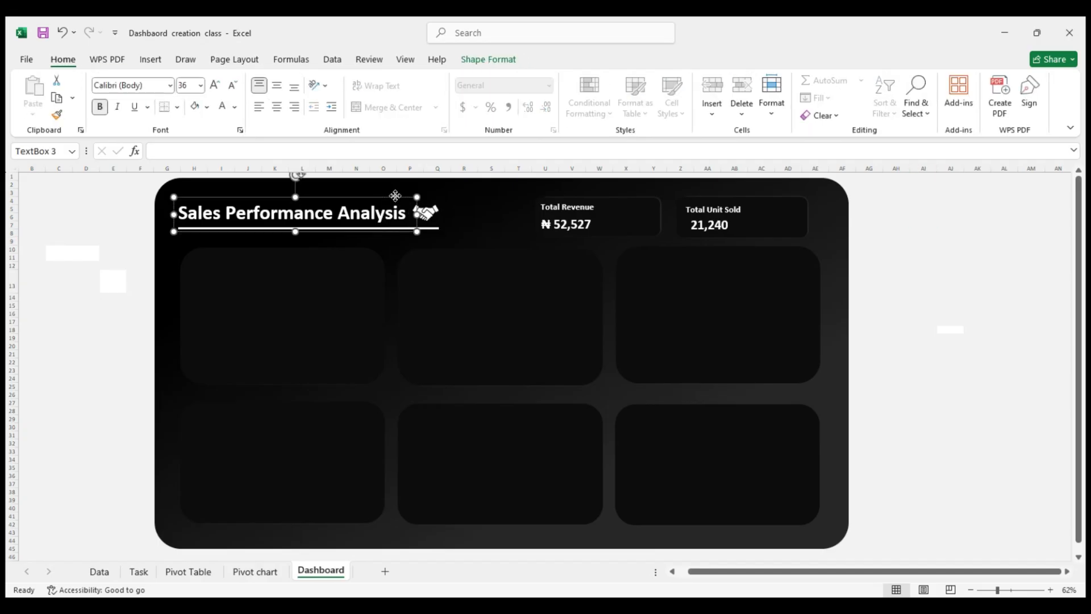
pyautogui.moveTo(395, 195); pyautogui.dragTo(397, 196)
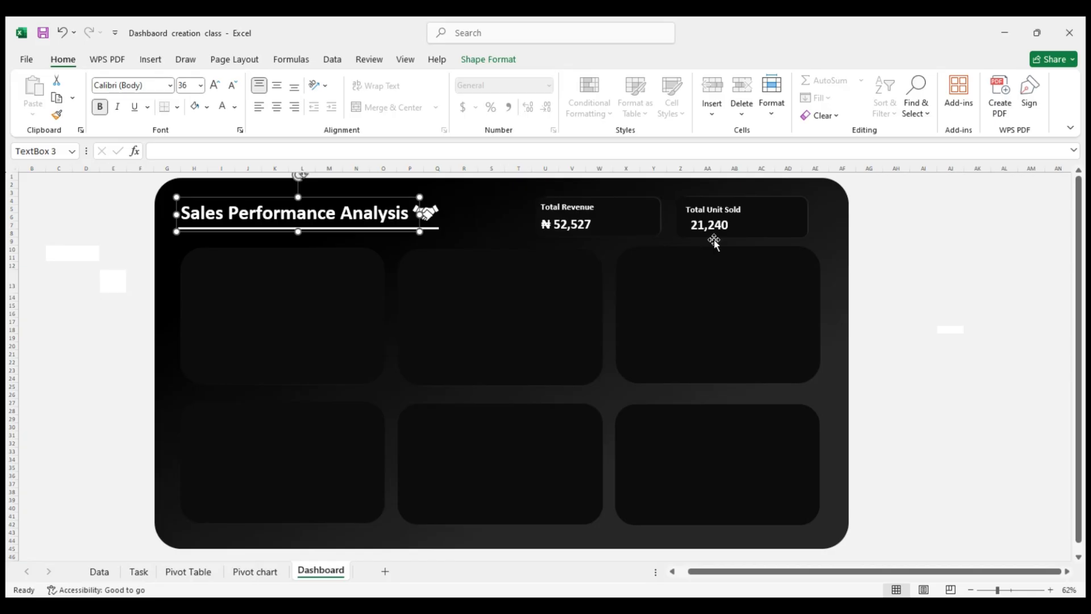
pyautogui.click(862, 241)
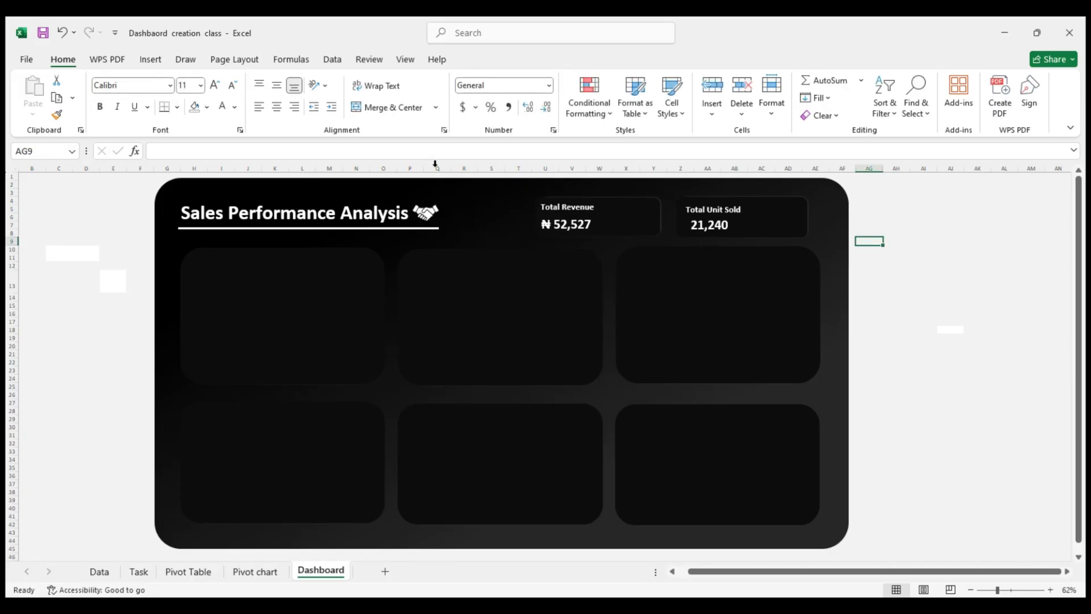
# Insert the stacked coins icon and the database cylinder icon from the stock icon library into the dashboard sheet
pyautogui.click(158, 59)
pyautogui.click(239, 107)
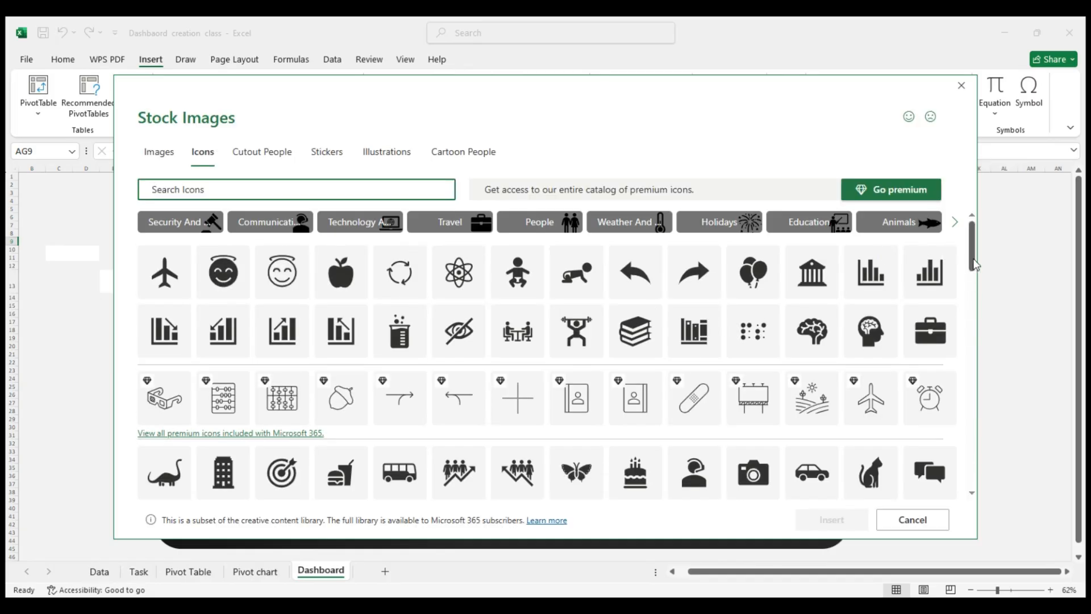
pyautogui.moveTo(974, 265); pyautogui.dragTo(976, 320)
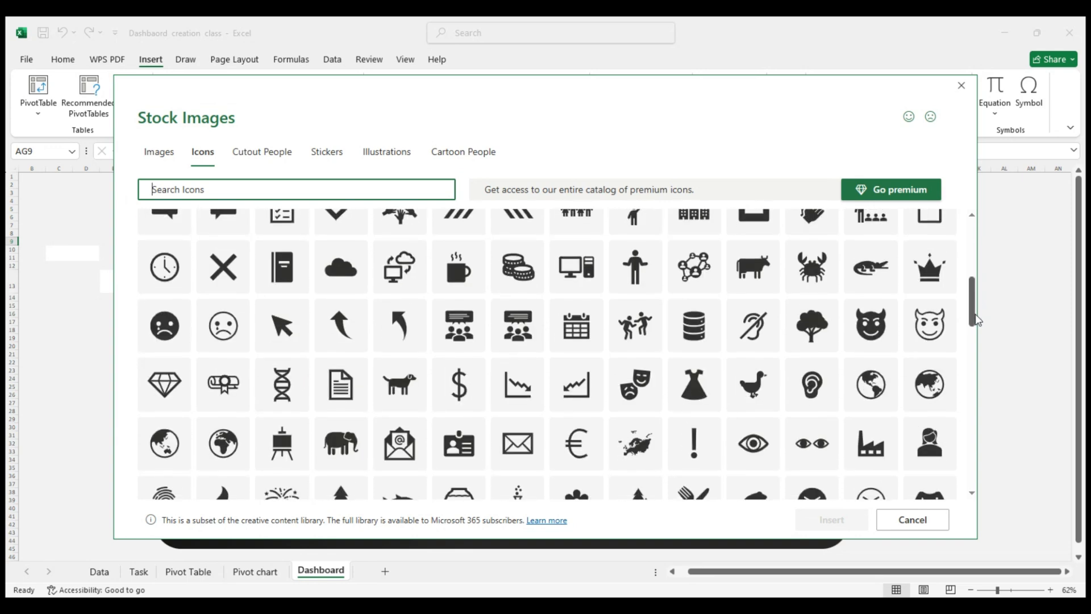
pyautogui.moveTo(976, 320)
pyautogui.mouseDown()
pyautogui.moveTo(974, 339)
pyautogui.moveTo(973, 316)
pyautogui.mouseUp()
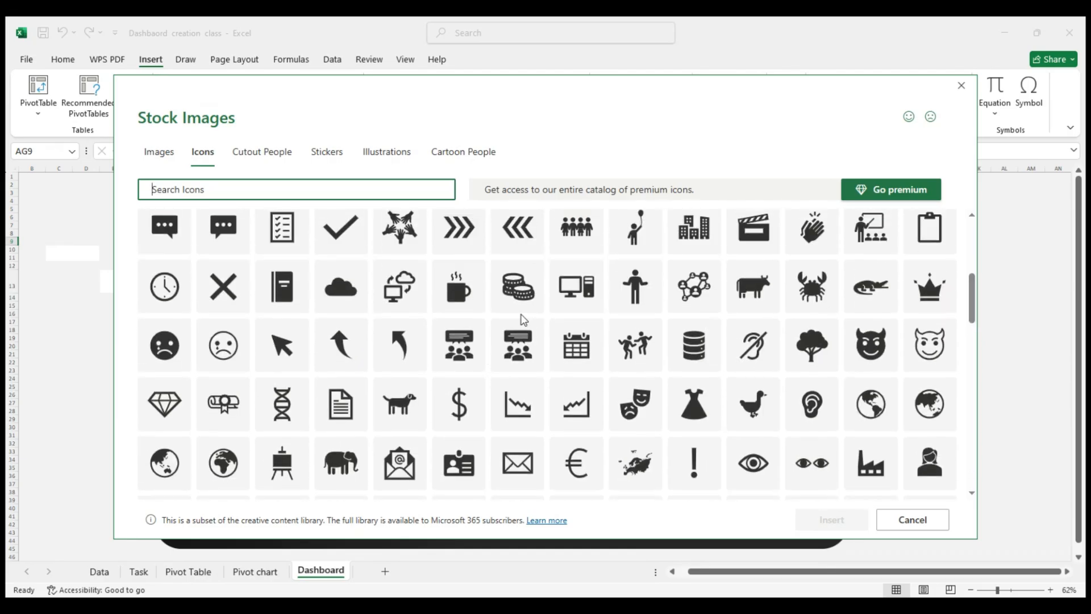
pyautogui.click(521, 313)
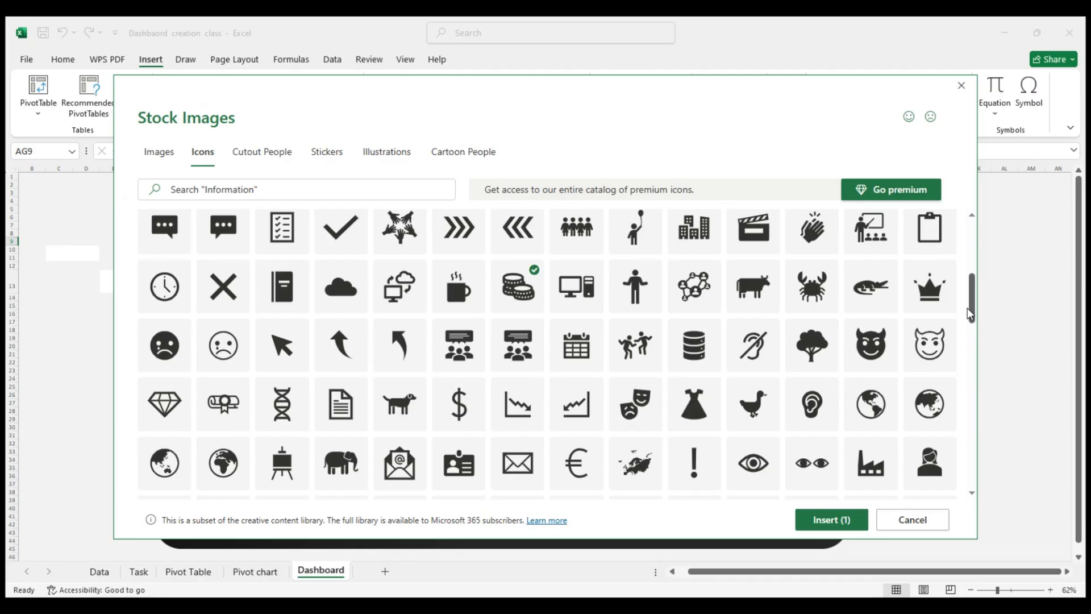
pyautogui.moveTo(967, 308)
pyautogui.mouseDown()
pyautogui.moveTo(978, 481)
pyautogui.moveTo(977, 319)
pyautogui.mouseUp()
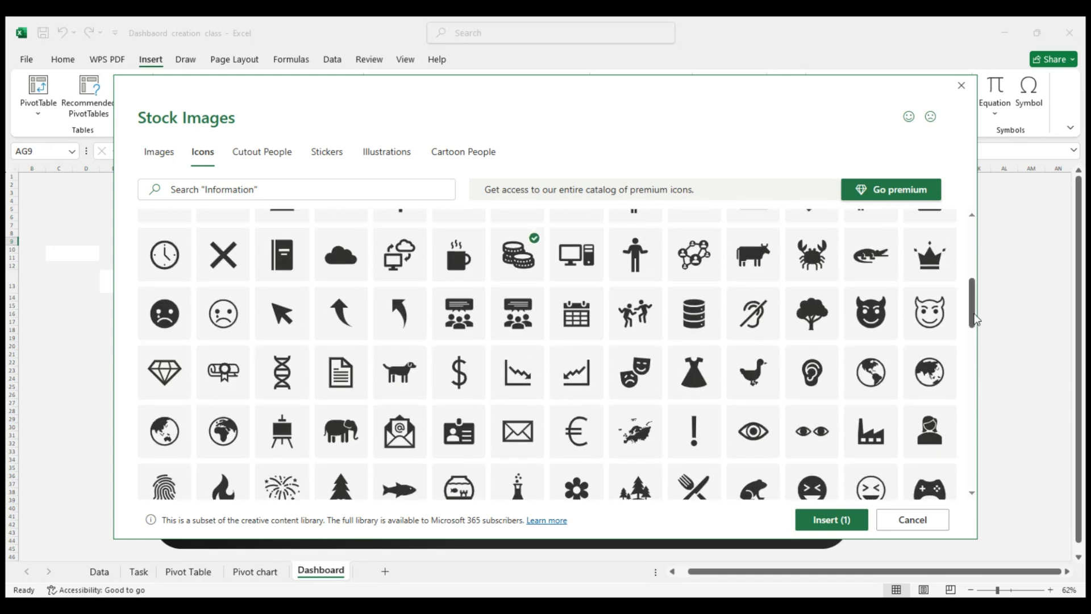
pyautogui.click(688, 336)
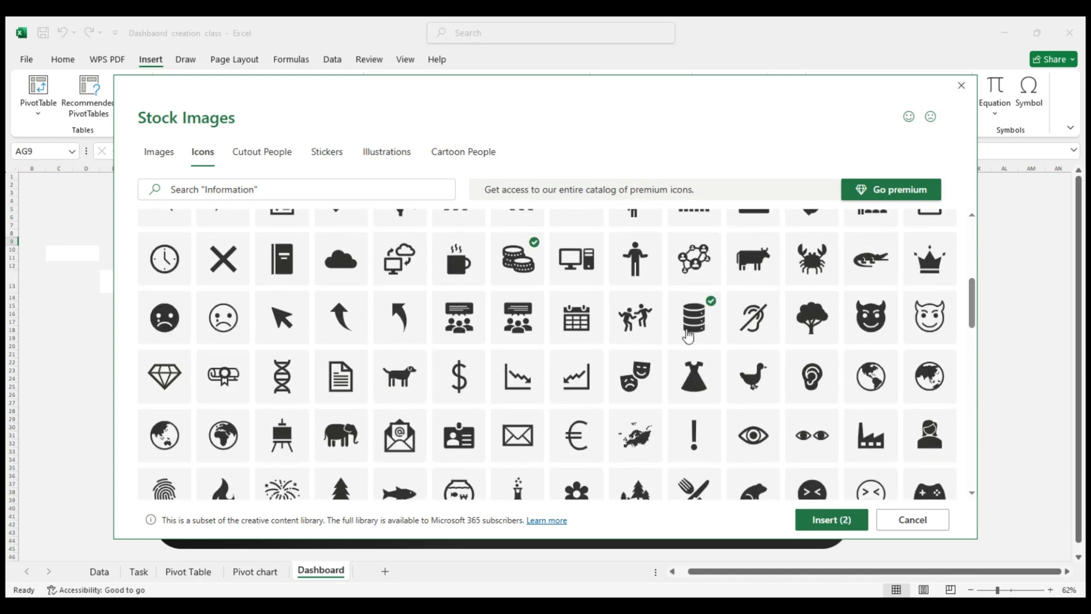
pyautogui.click(829, 519)
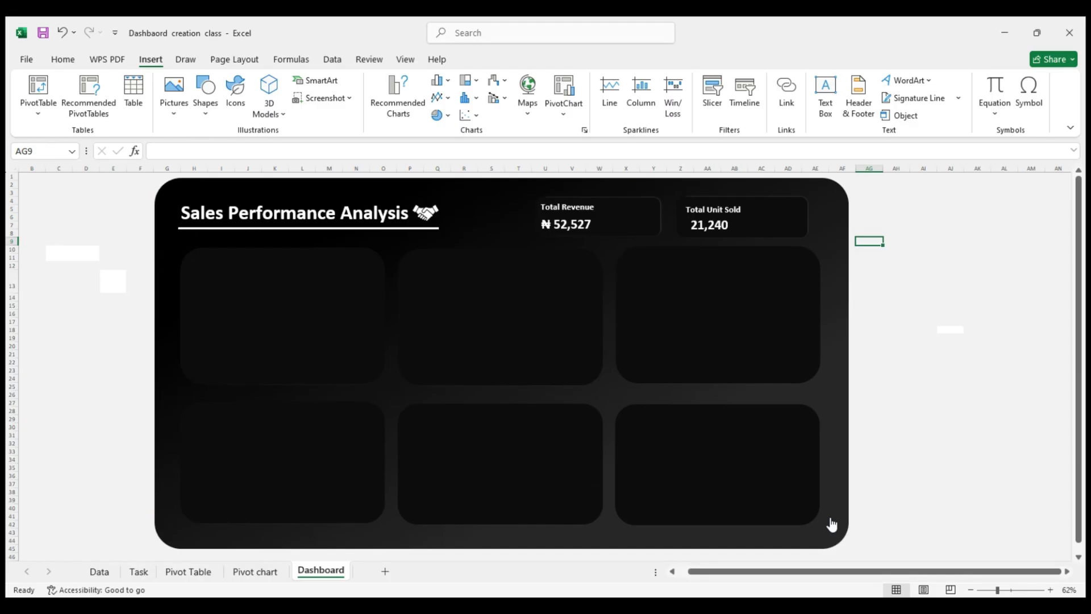
# Move the cylinder icon into the Total Unit Sold card and the coins icon into the Total Revenue card
pyautogui.moveTo(890, 263); pyautogui.dragTo(767, 216)
pyautogui.click(915, 233)
pyautogui.click(883, 302)
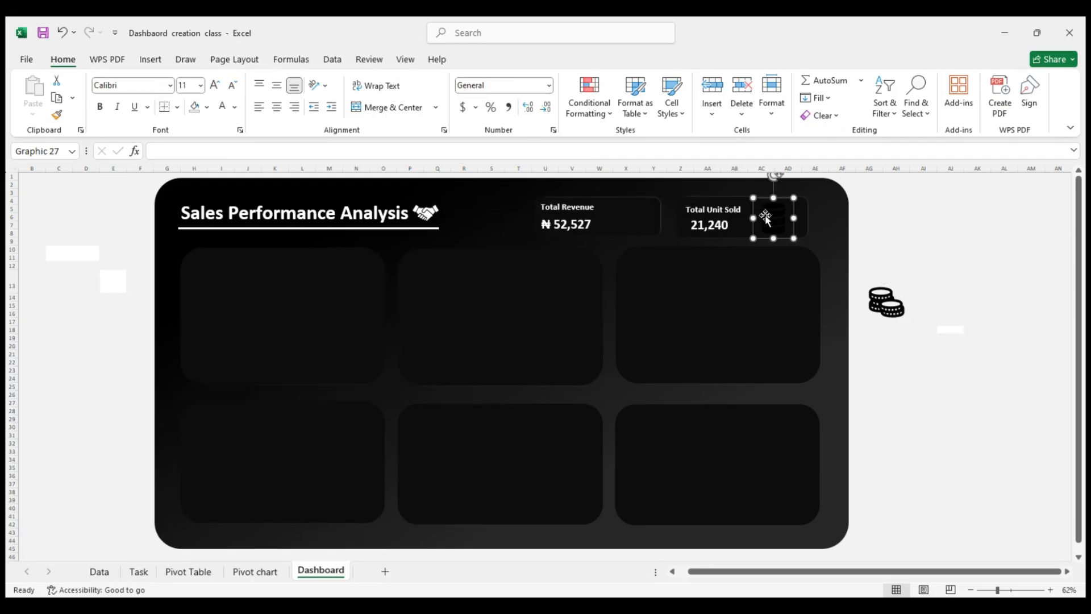
pyautogui.moveTo(884, 304); pyautogui.dragTo(632, 219)
# Apply a white outline to both the coins icon and the cylinder icon
pyautogui.rightClick(632, 219)
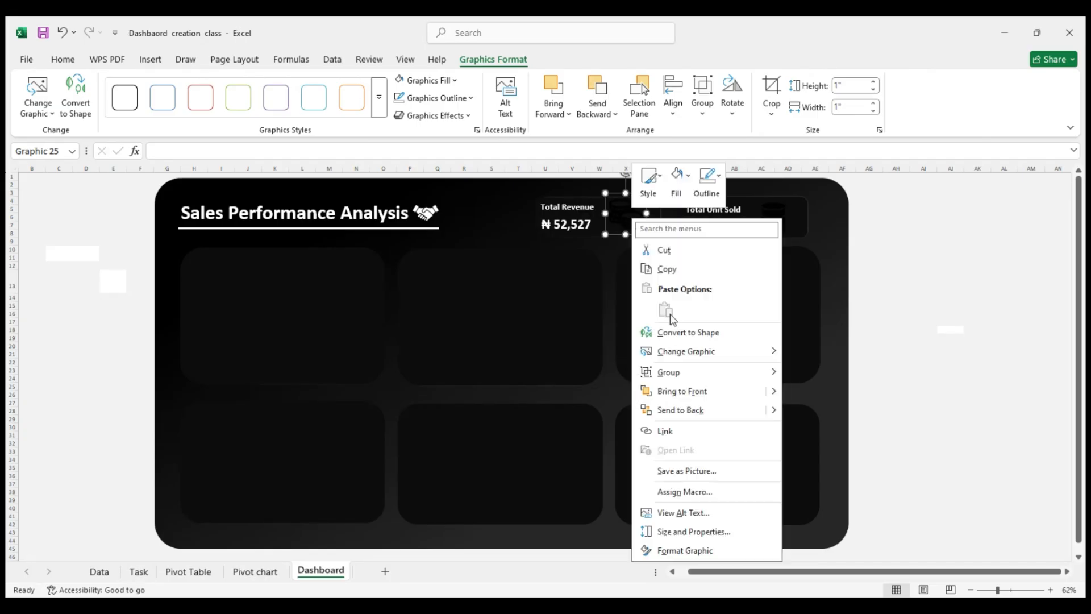
pyautogui.click(710, 186)
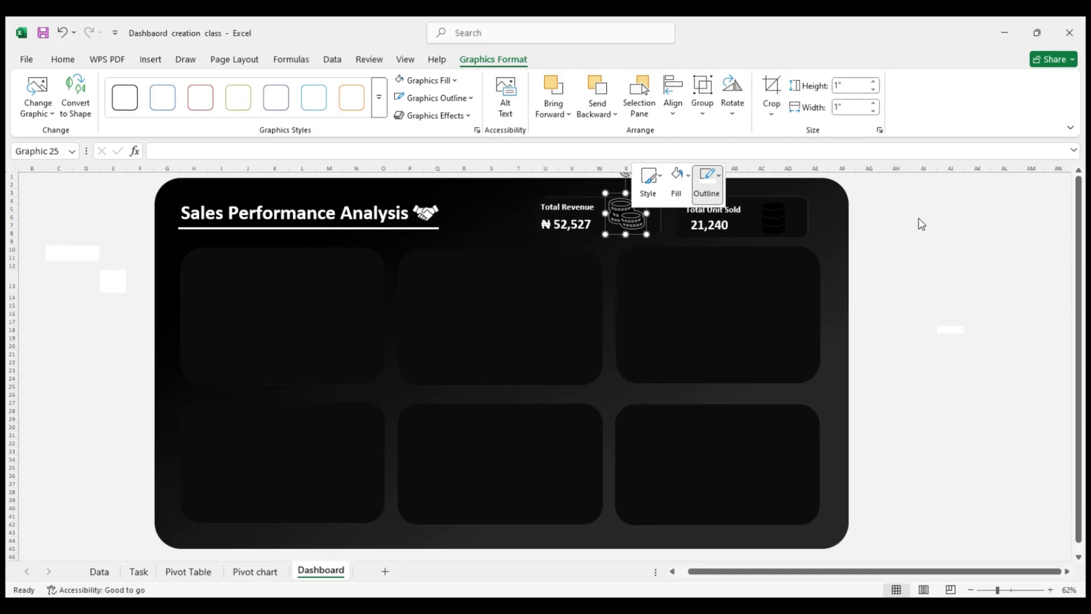
pyautogui.click(782, 218)
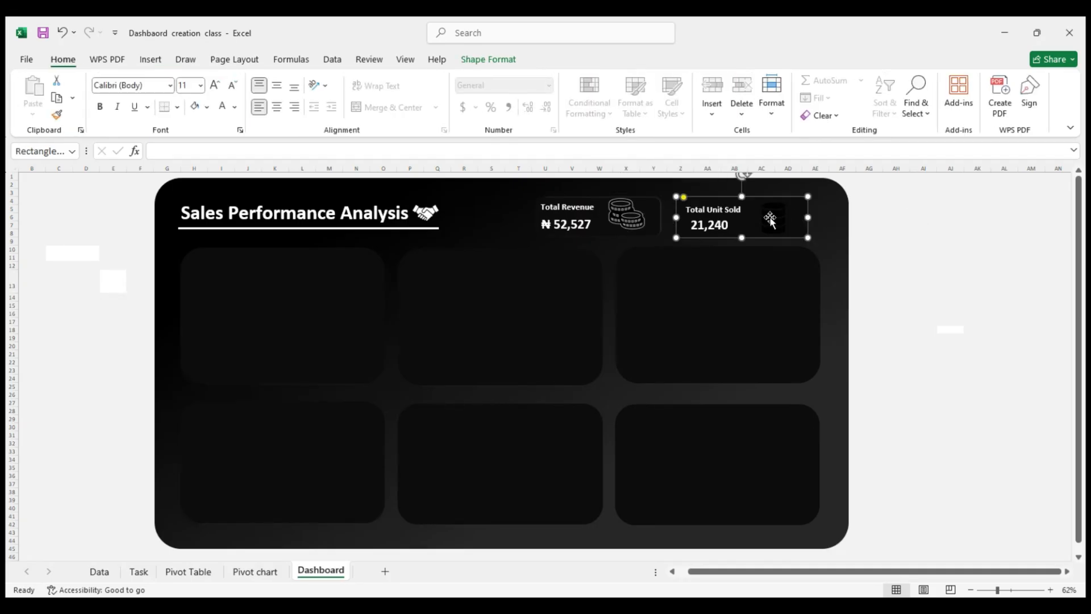
pyautogui.click(782, 220)
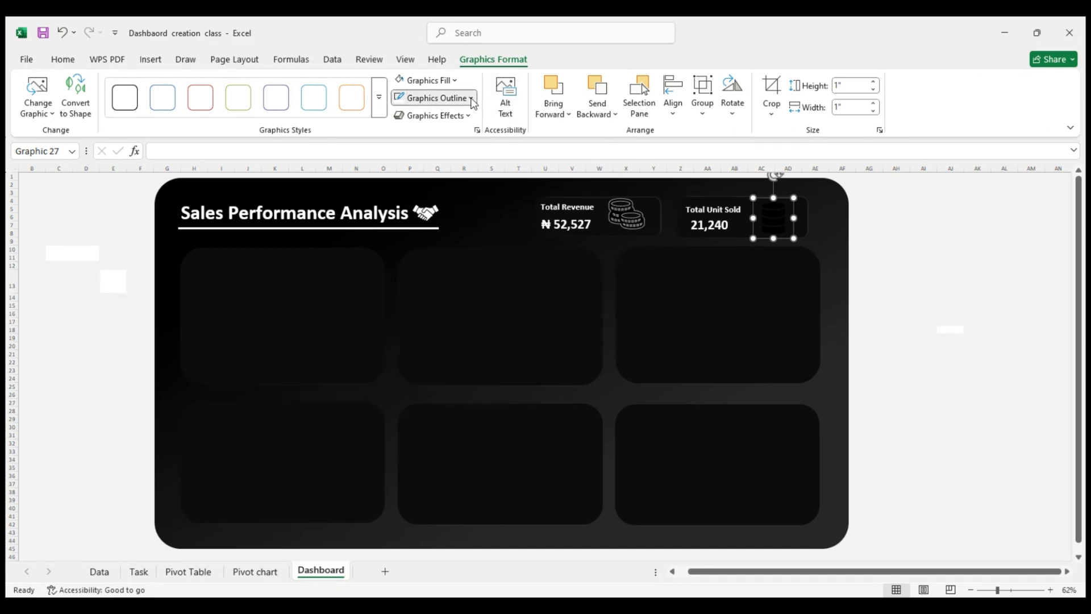
pyautogui.click(435, 98)
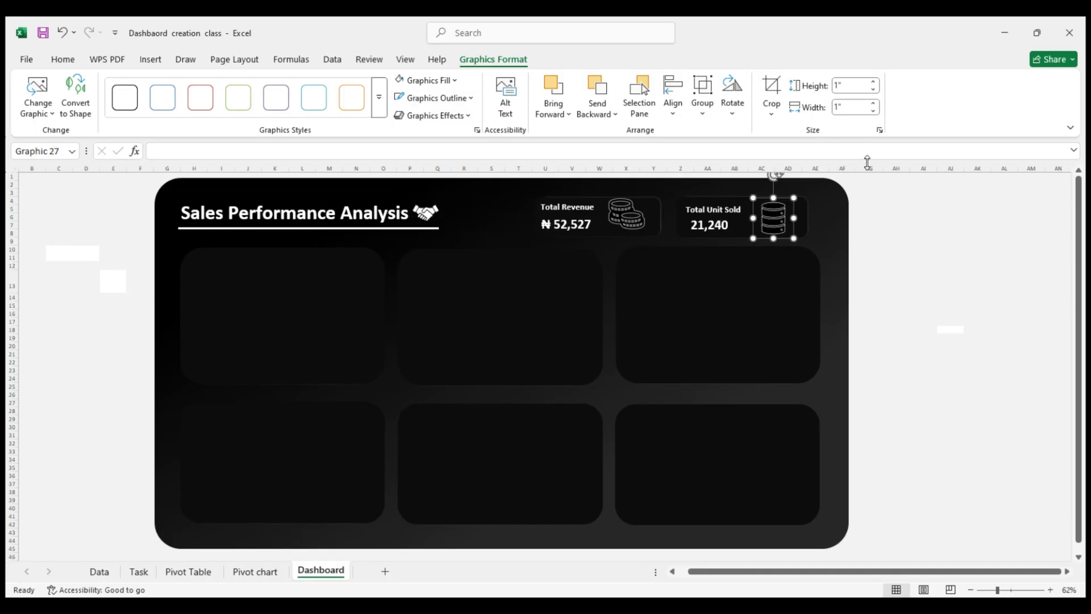
pyautogui.click(874, 104)
pyautogui.click(874, 104)
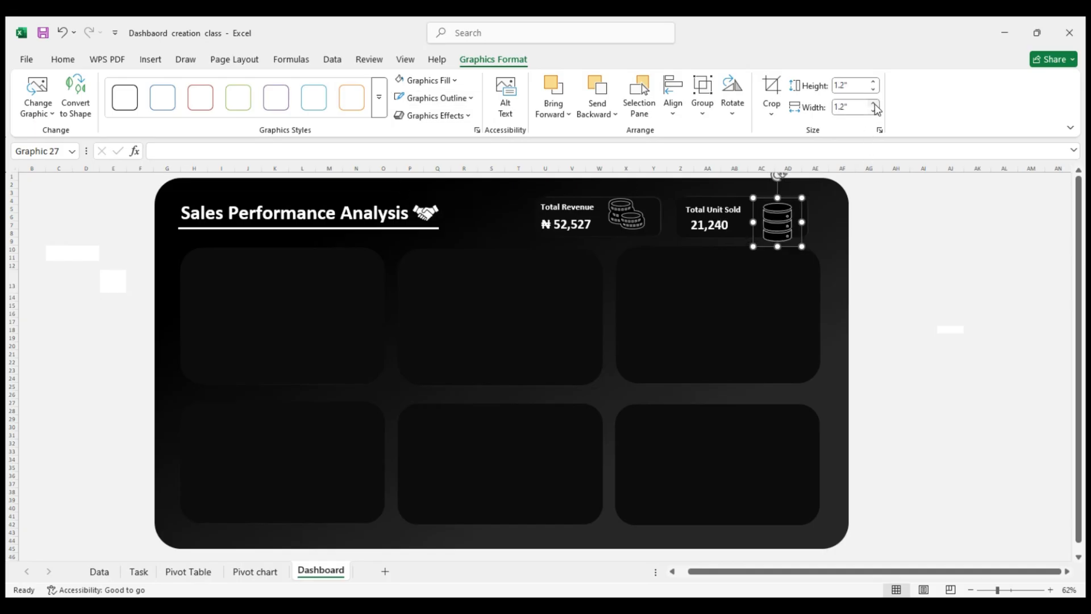
pyautogui.hotkey('ctrl', 'z')
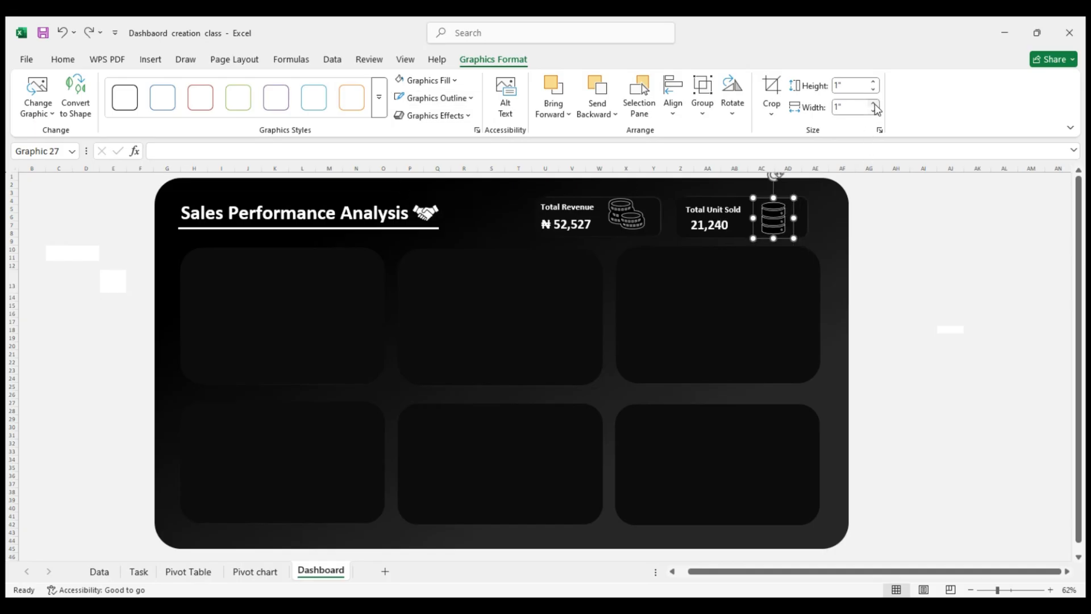
pyautogui.click(910, 236)
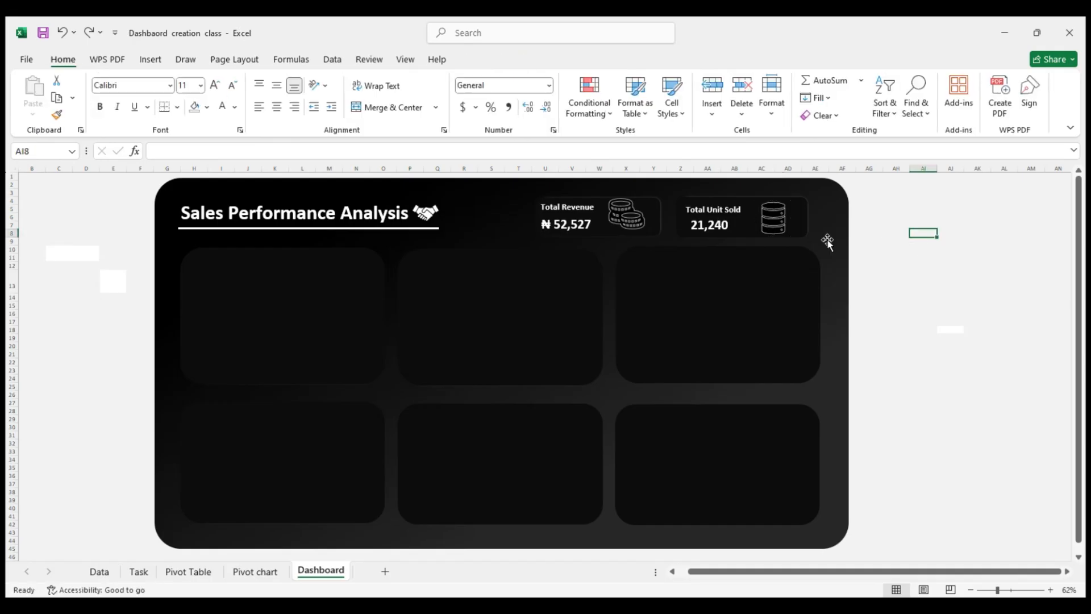
# Scale the cylinder icon down proportionally to 0.79" square and nudge the coins icon slightly right within its card
pyautogui.click(781, 229)
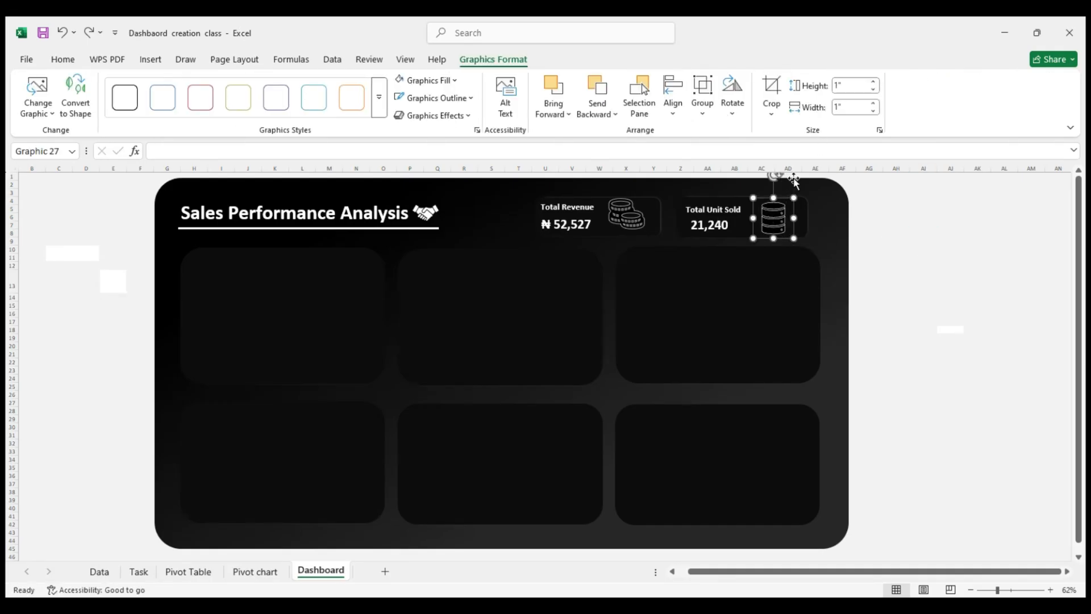
pyautogui.moveTo(793, 197); pyautogui.dragTo(776, 216)
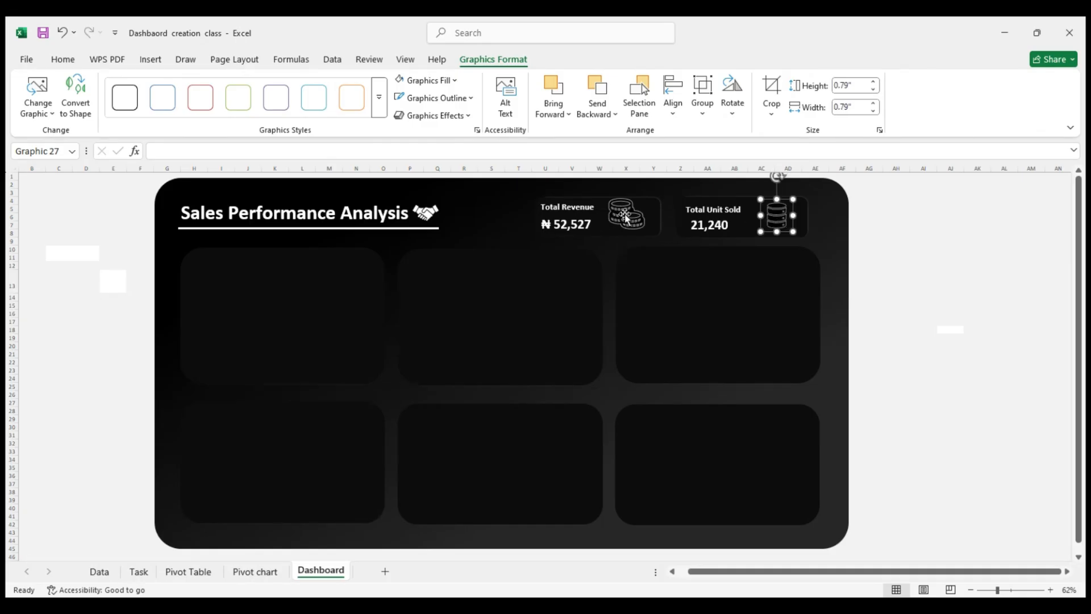
pyautogui.click(628, 213)
pyautogui.moveTo(627, 214); pyautogui.dragTo(632, 216)
pyautogui.click(869, 234)
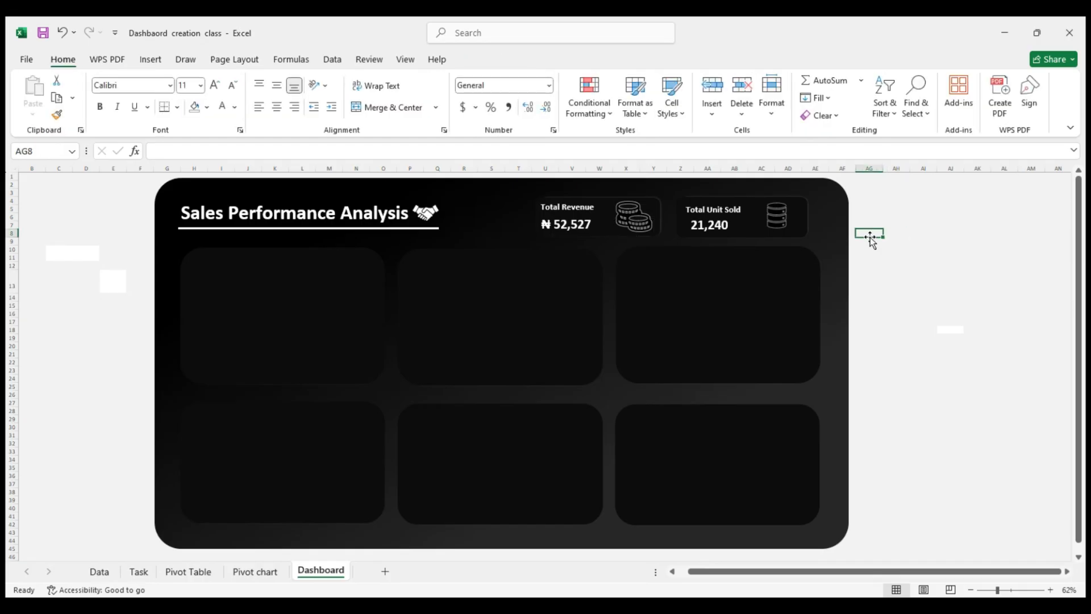
# Swap the two card icons, placing the cylinder in the Total Revenue card and the coins in the Total Unit Sold card
pyautogui.moveTo(787, 224)
pyautogui.mouseDown()
pyautogui.moveTo(613, 225)
pyautogui.moveTo(773, 219)
pyautogui.mouseUp()
pyautogui.click(642, 221)
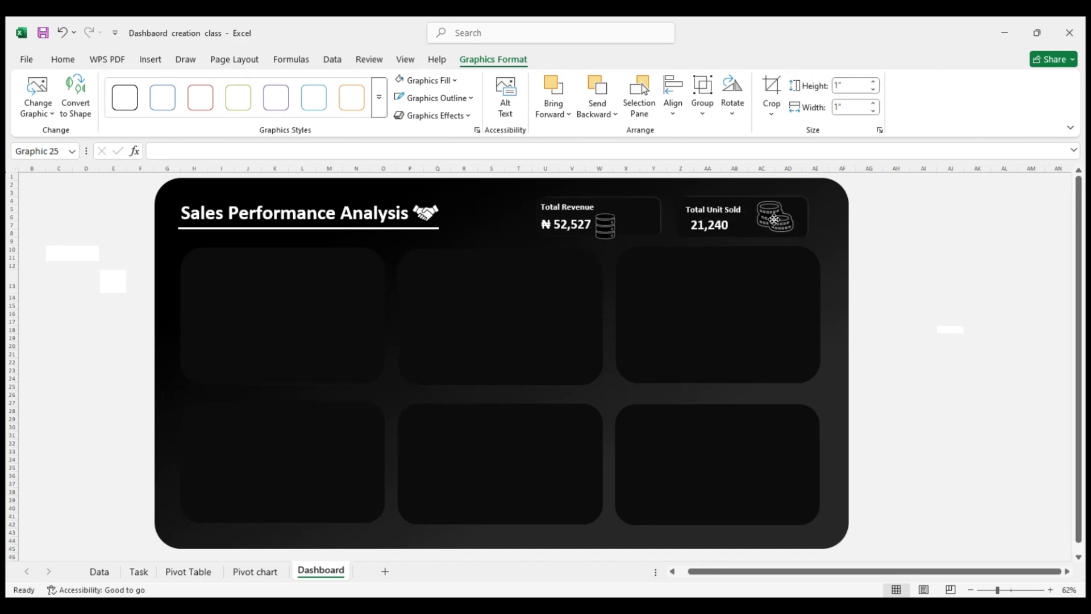
pyautogui.moveTo(605, 226); pyautogui.dragTo(625, 222)
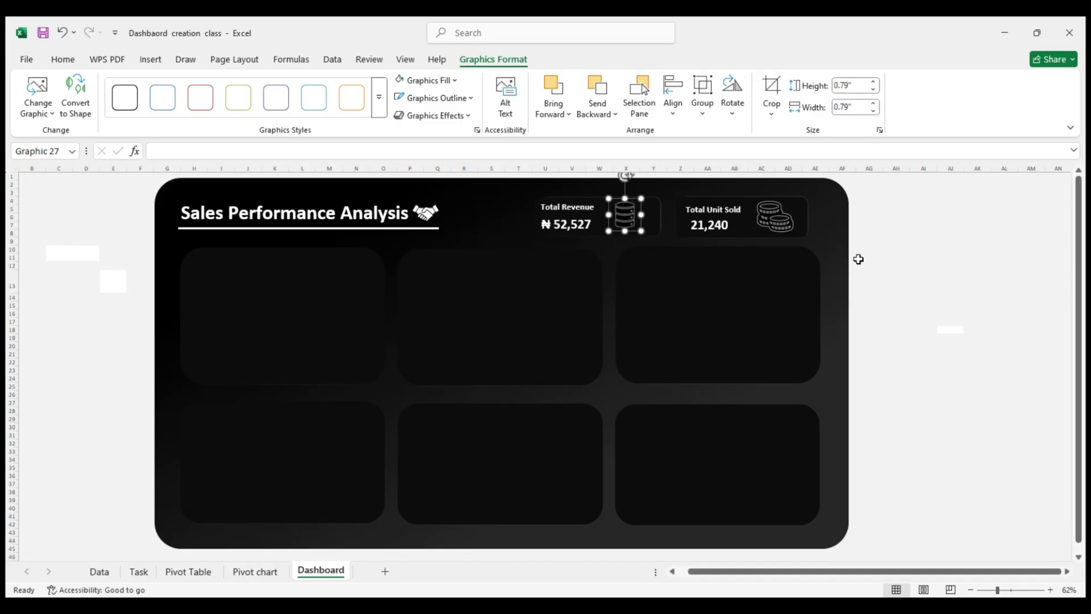
# Set the Total Revenue card's cylinder icon to no fill and thicken its white outline
pyautogui.rightClick(624, 225)
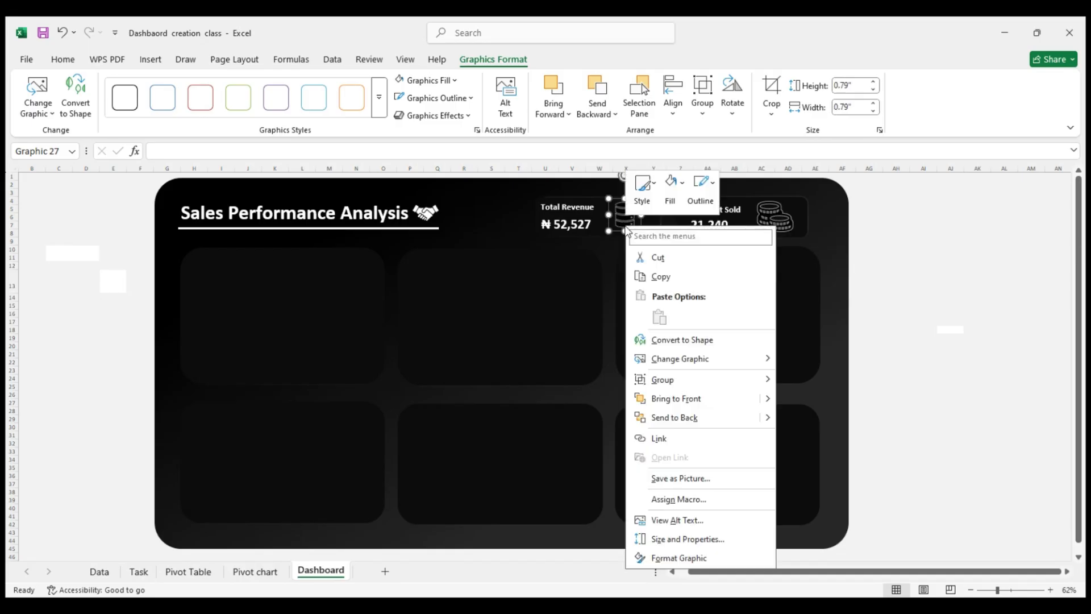
pyautogui.click(694, 558)
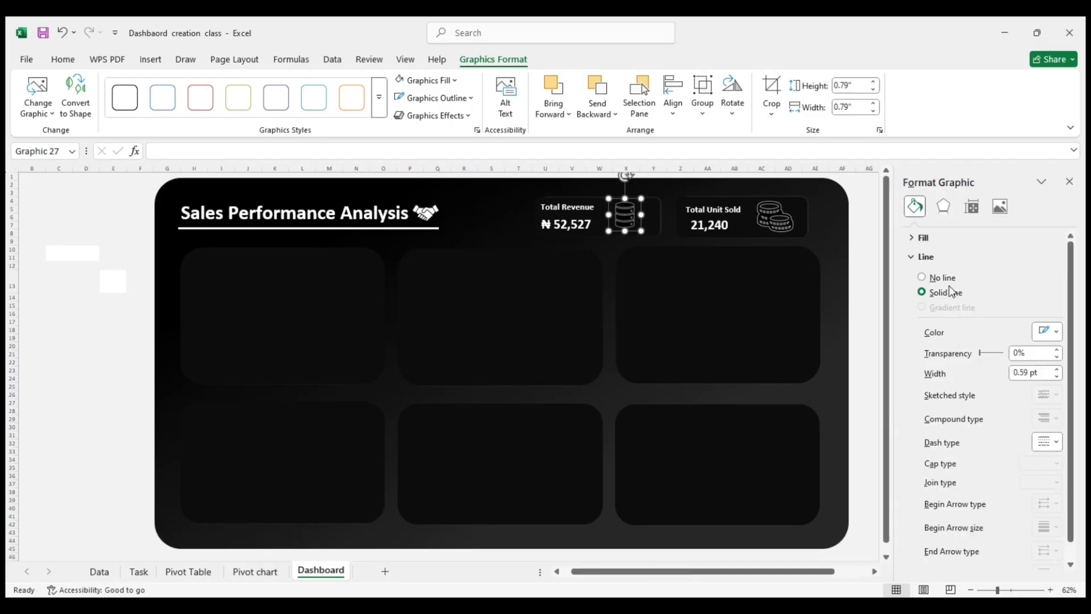
pyautogui.click(926, 238)
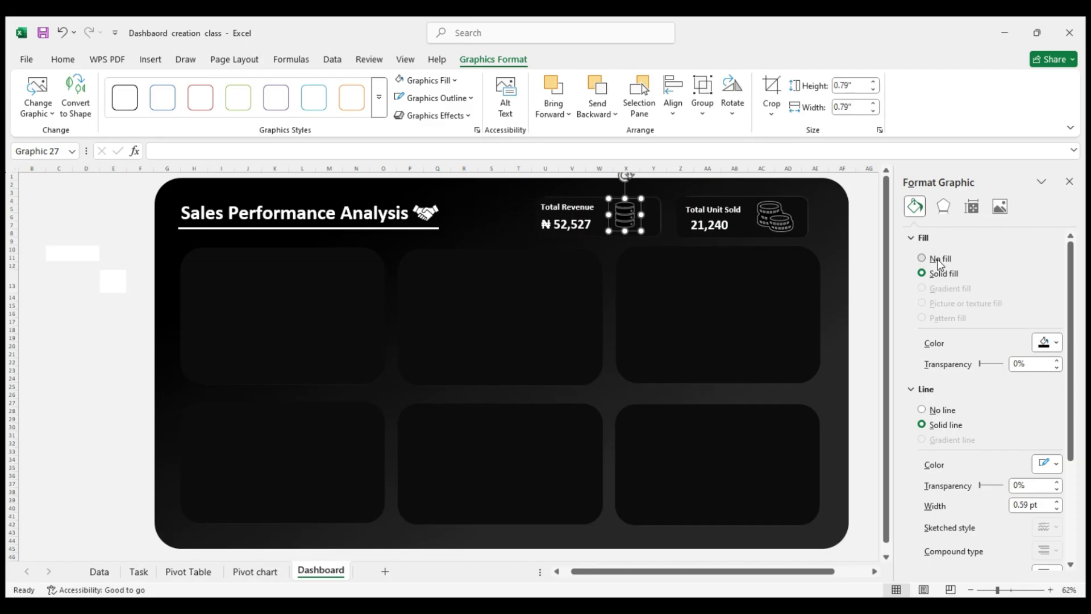
pyautogui.click(938, 260)
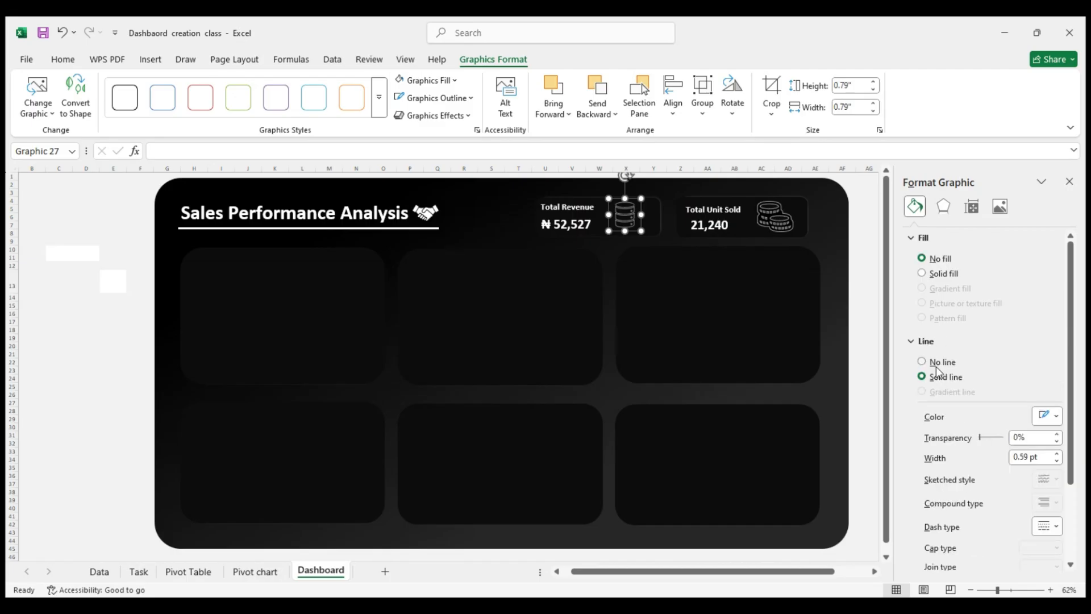
pyautogui.click(1056, 454)
pyautogui.click(1056, 454)
pyautogui.click(1057, 454)
pyautogui.click(1057, 454)
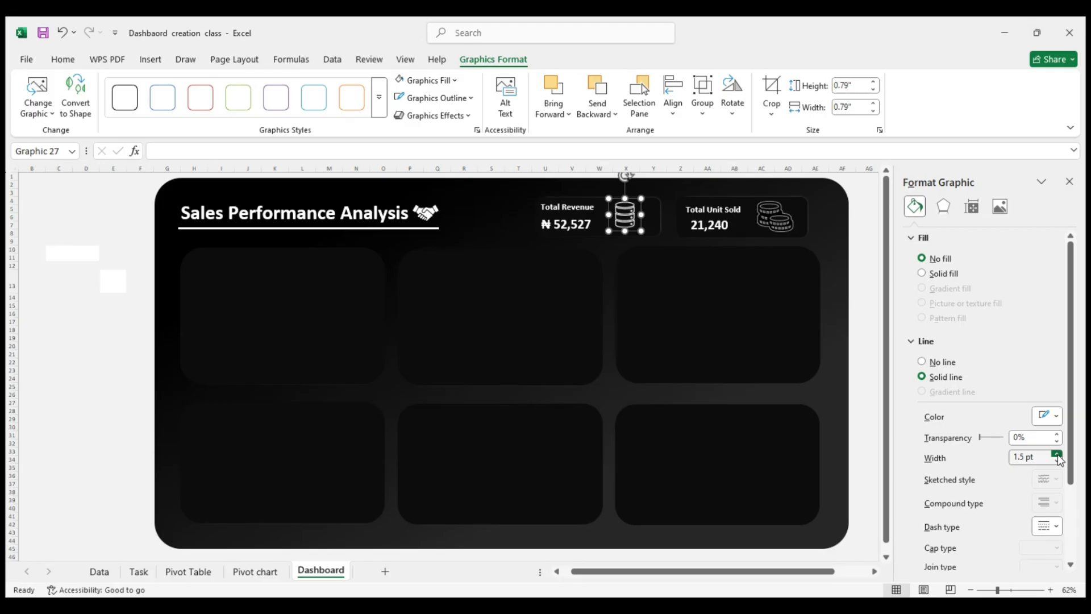
pyautogui.click(868, 306)
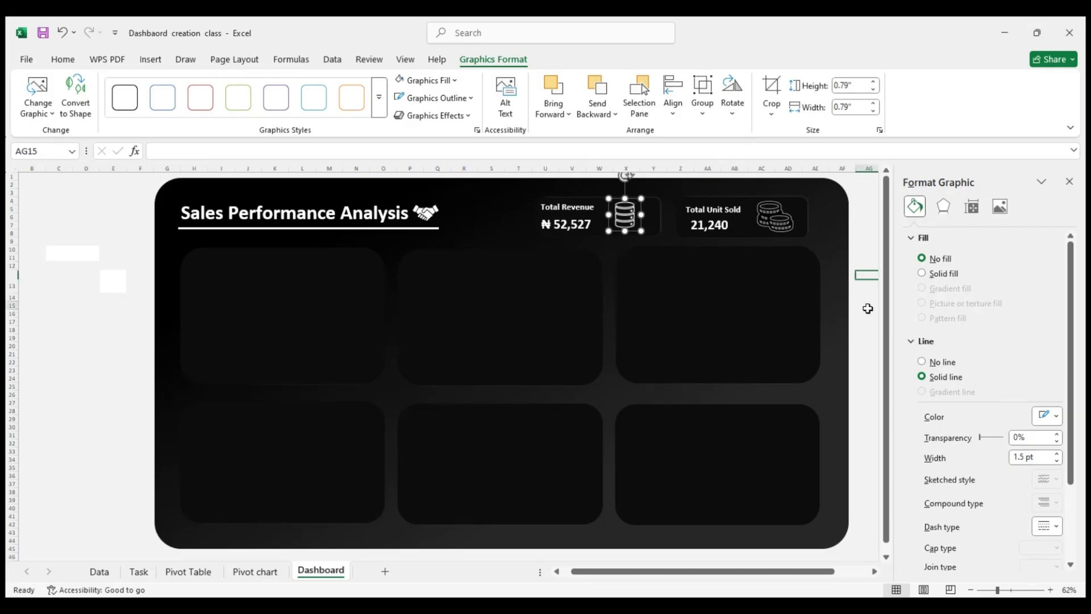
# Set the Total Unit Sold card's coins icon to no fill with a 1.75 pt outline
pyautogui.click(776, 205)
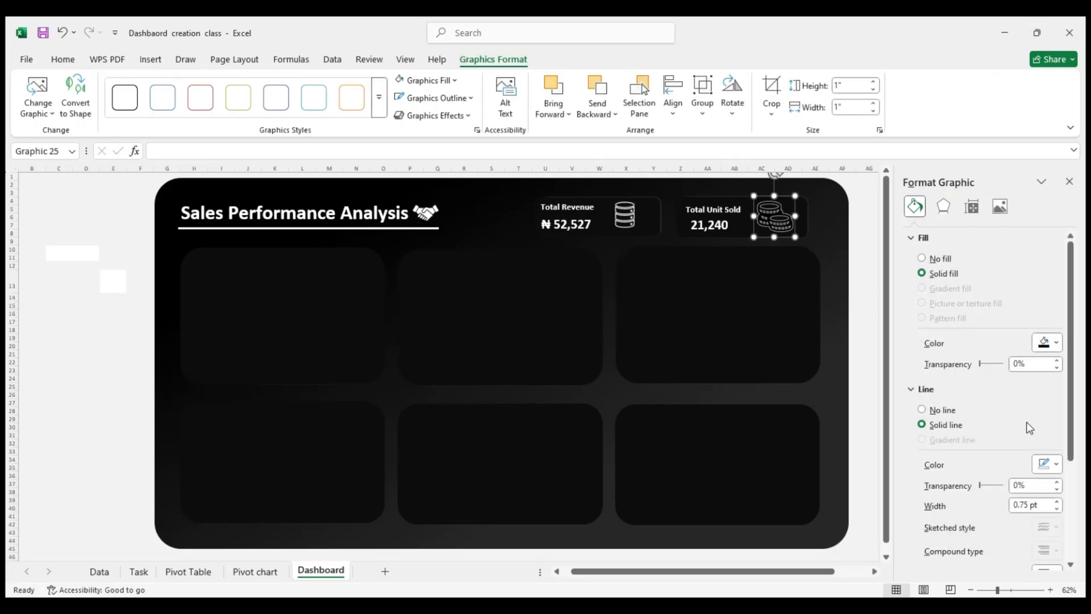
pyautogui.click(936, 256)
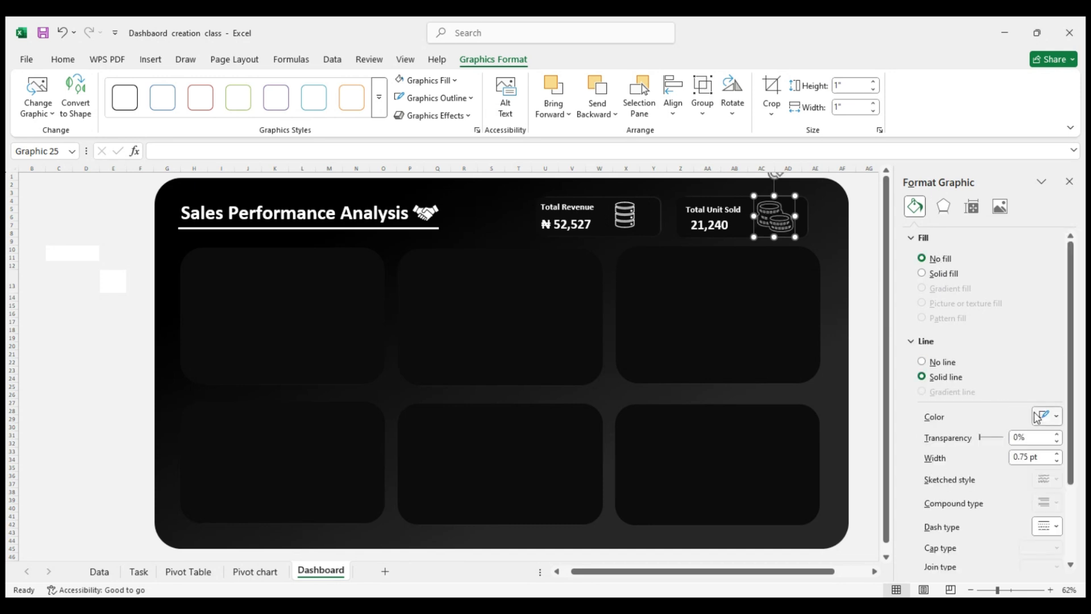
pyautogui.click(1057, 454)
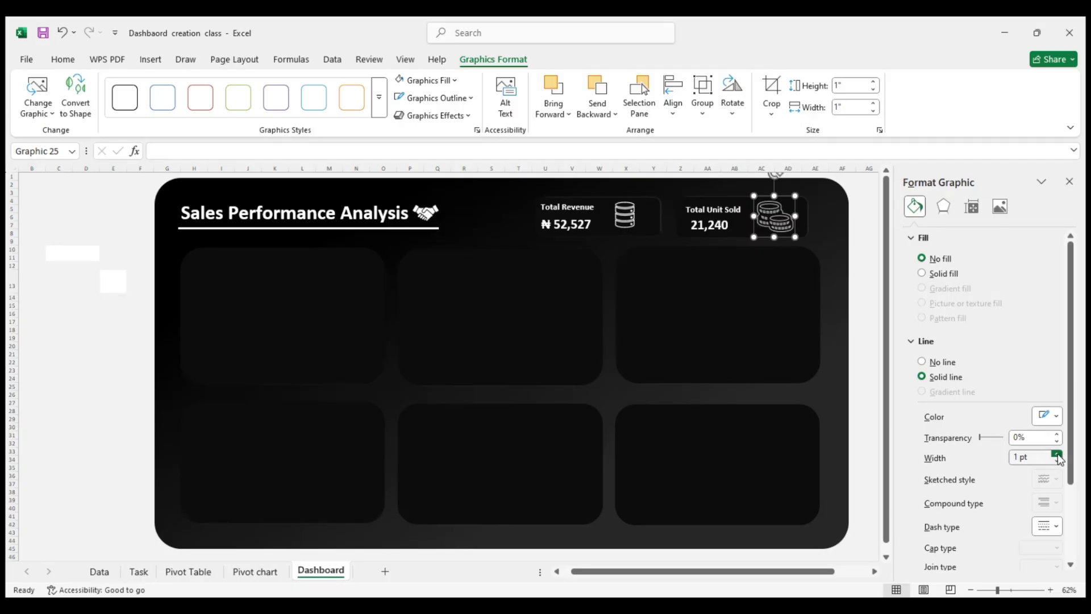
pyautogui.click(1057, 453)
pyautogui.click(1057, 453)
pyautogui.click(1058, 453)
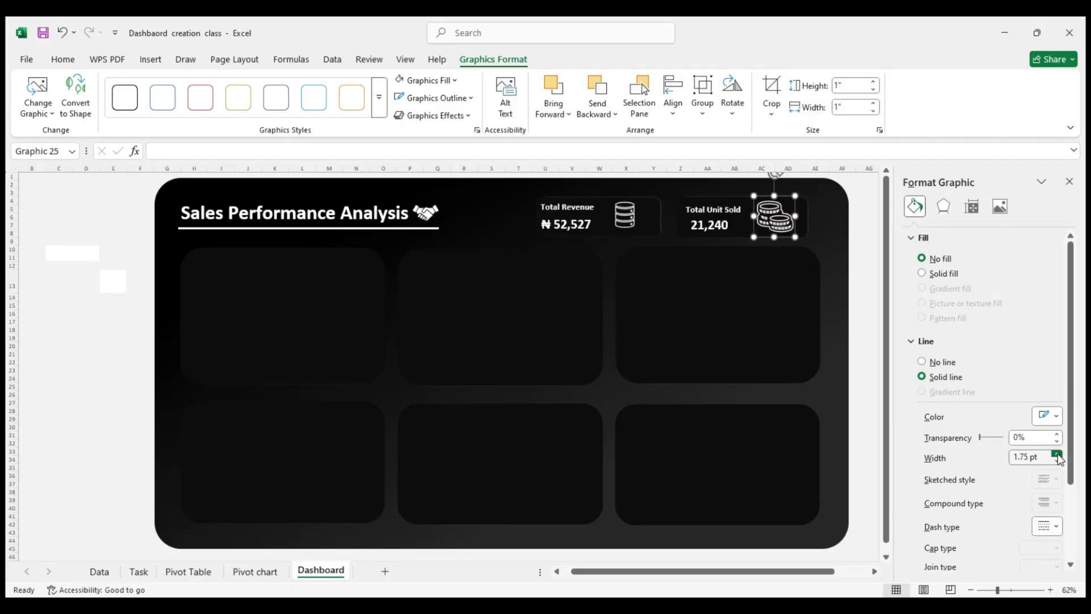
pyautogui.click(866, 337)
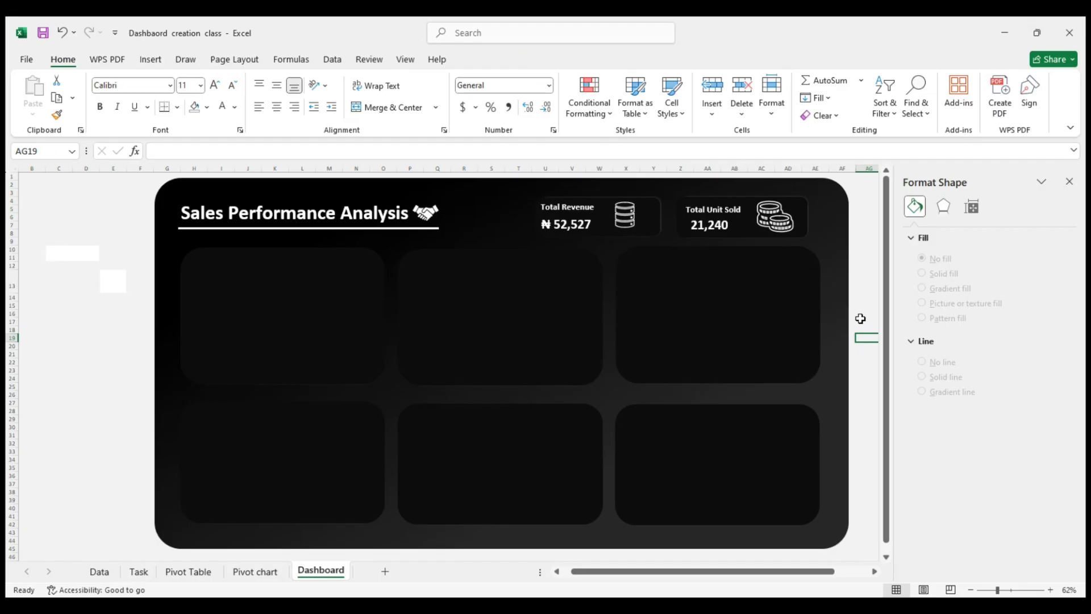
# Increase the coins icon's outline width to 2 pt
pyautogui.click(787, 228)
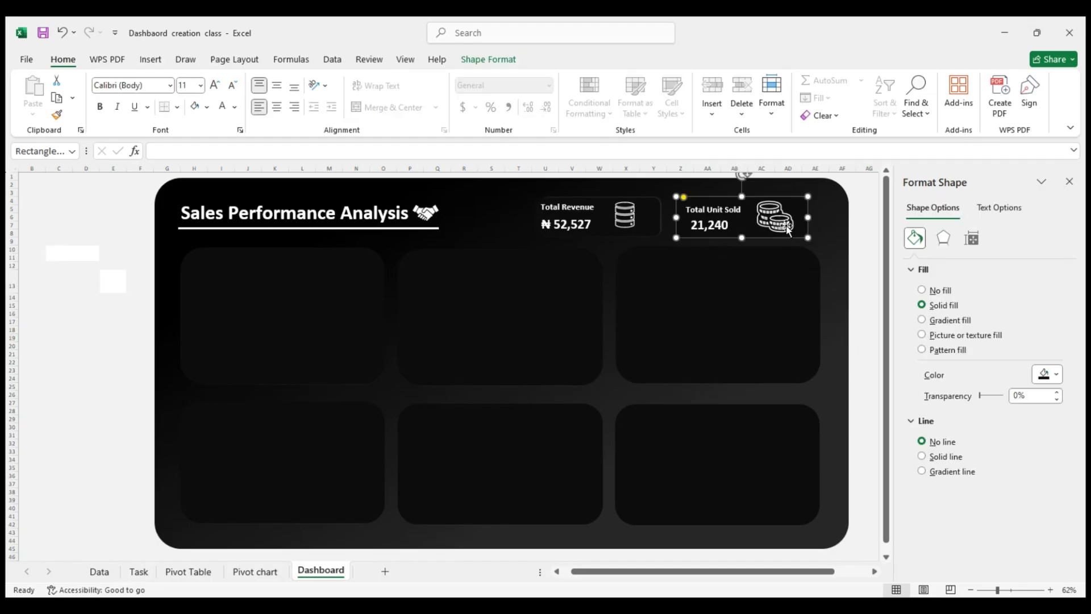
pyautogui.click(787, 228)
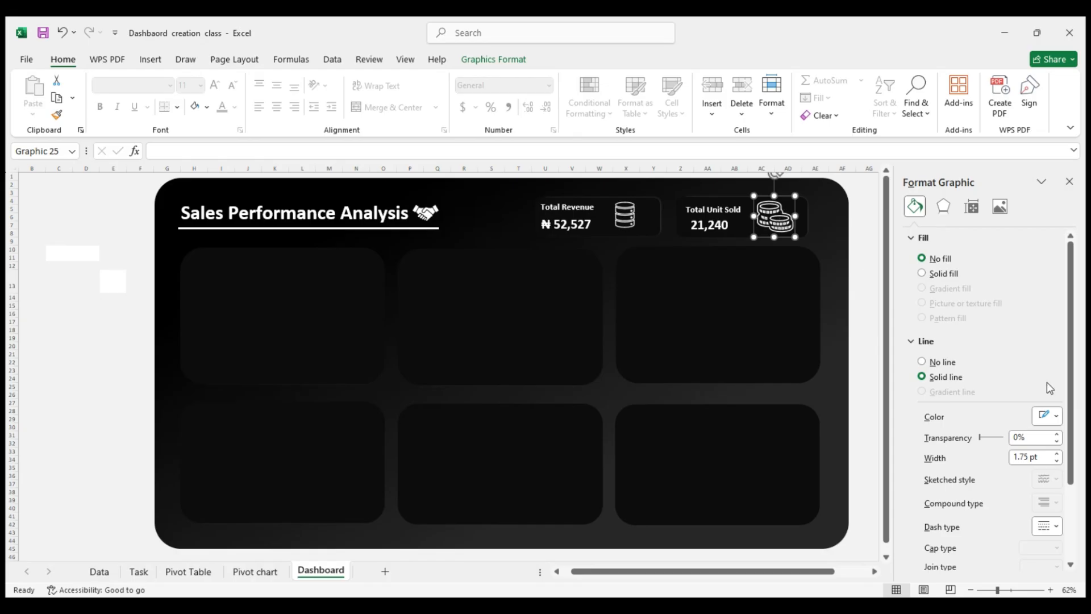
pyautogui.click(1058, 454)
pyautogui.click(1057, 454)
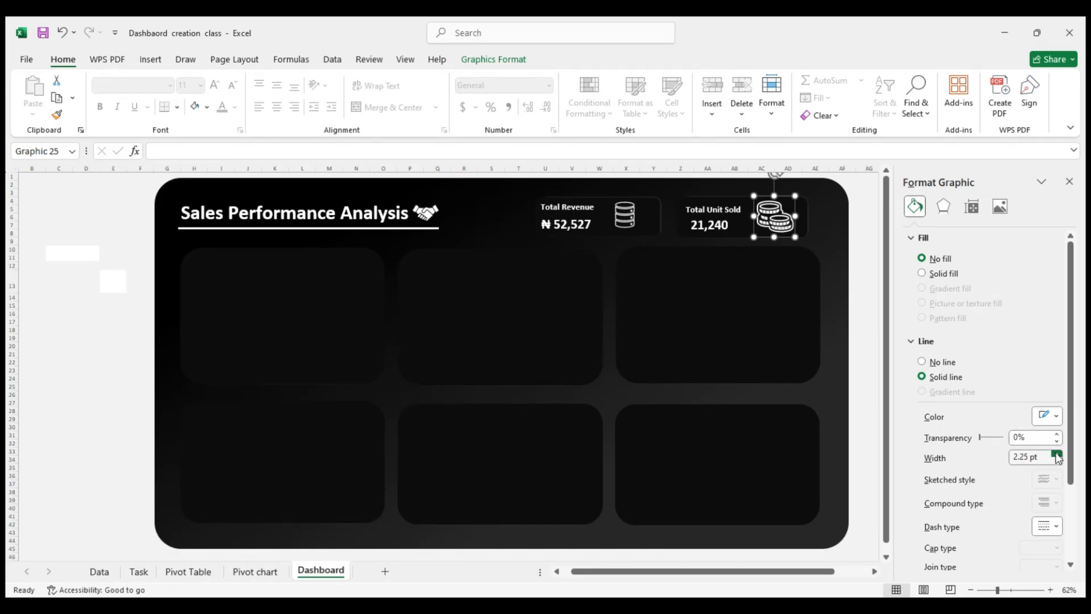
pyautogui.click(1057, 463)
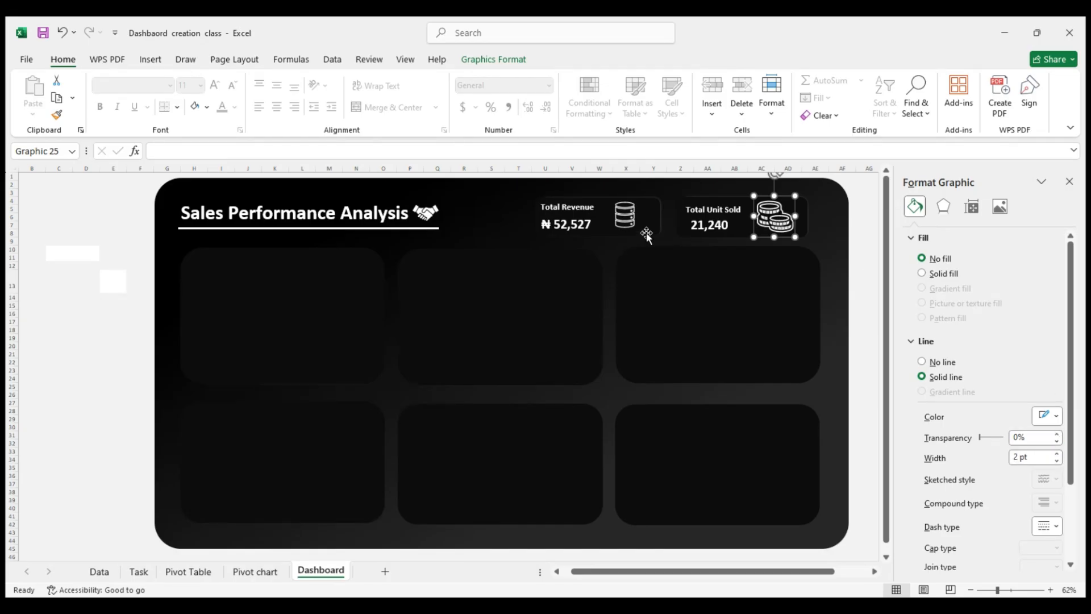
# Increase the outline width of the Total Revenue card's cylinder icon to 2 pt
pyautogui.click(631, 224)
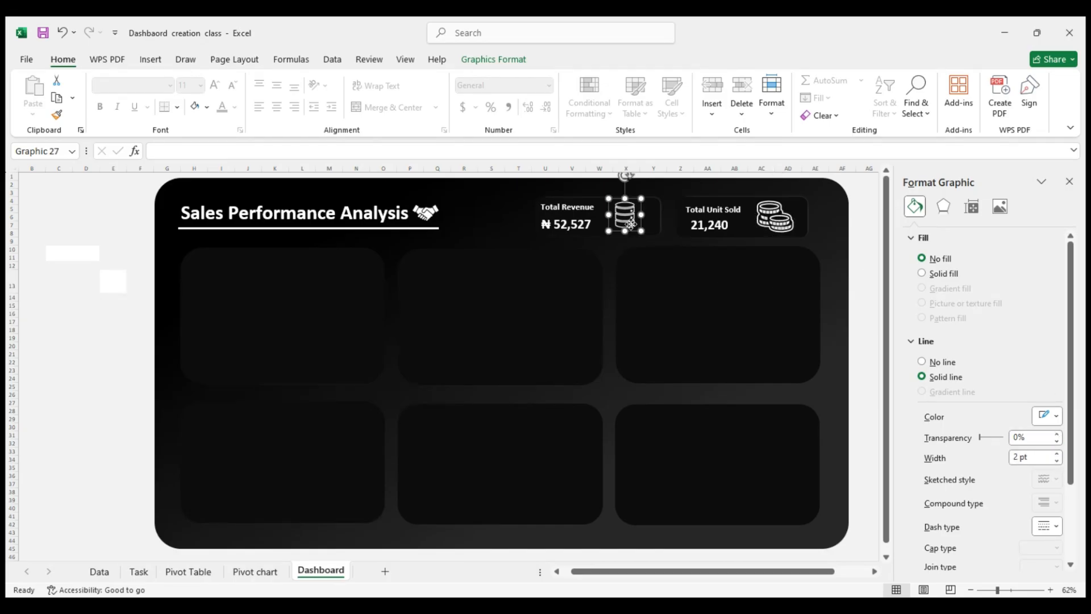
pyautogui.click(1057, 454)
pyautogui.click(1057, 453)
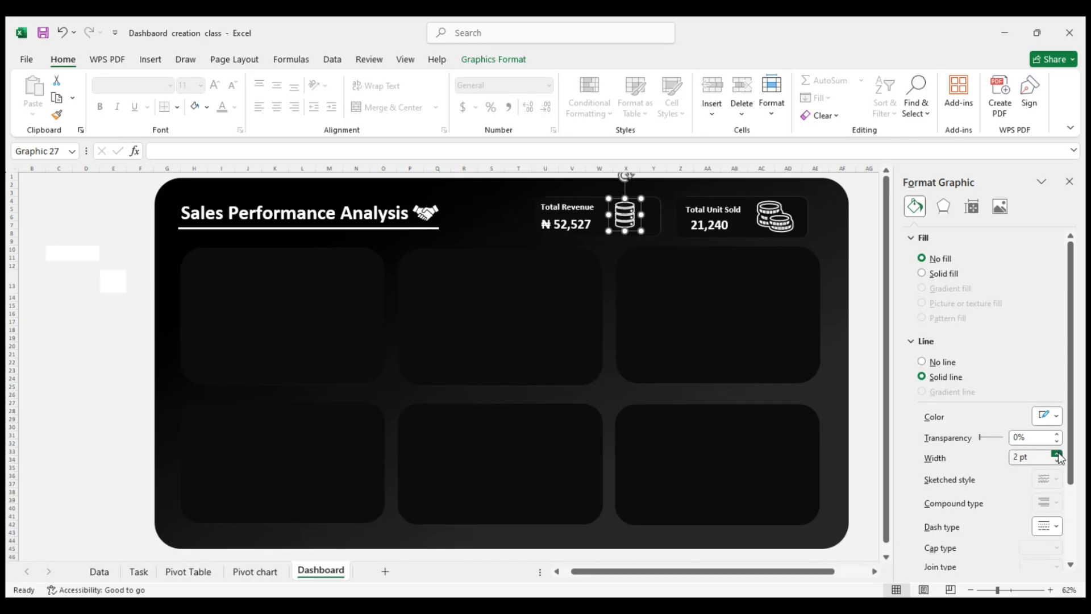
pyautogui.click(872, 305)
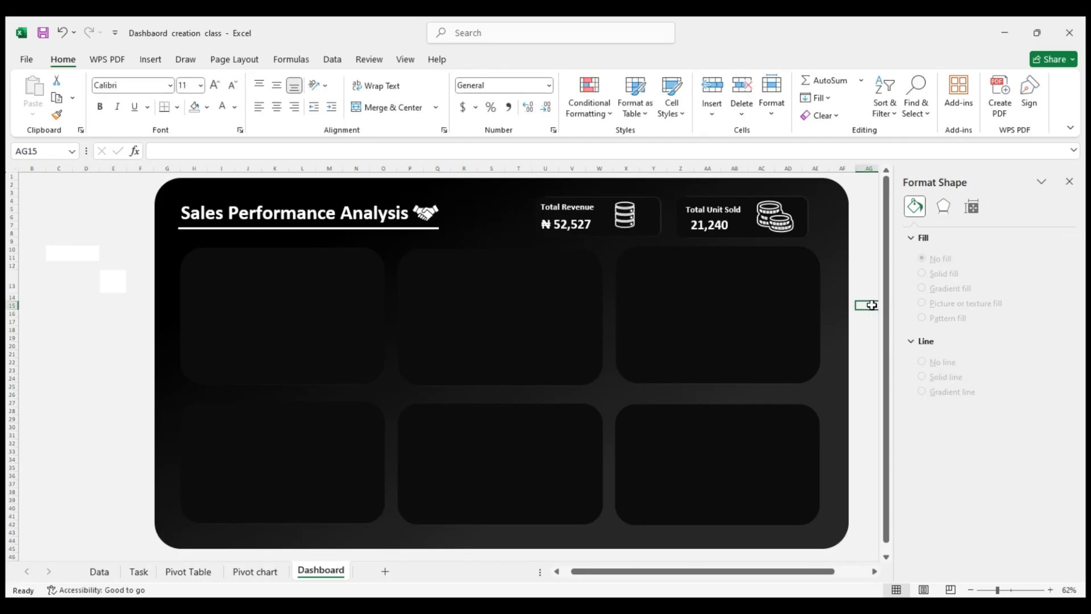
pyautogui.click(623, 214)
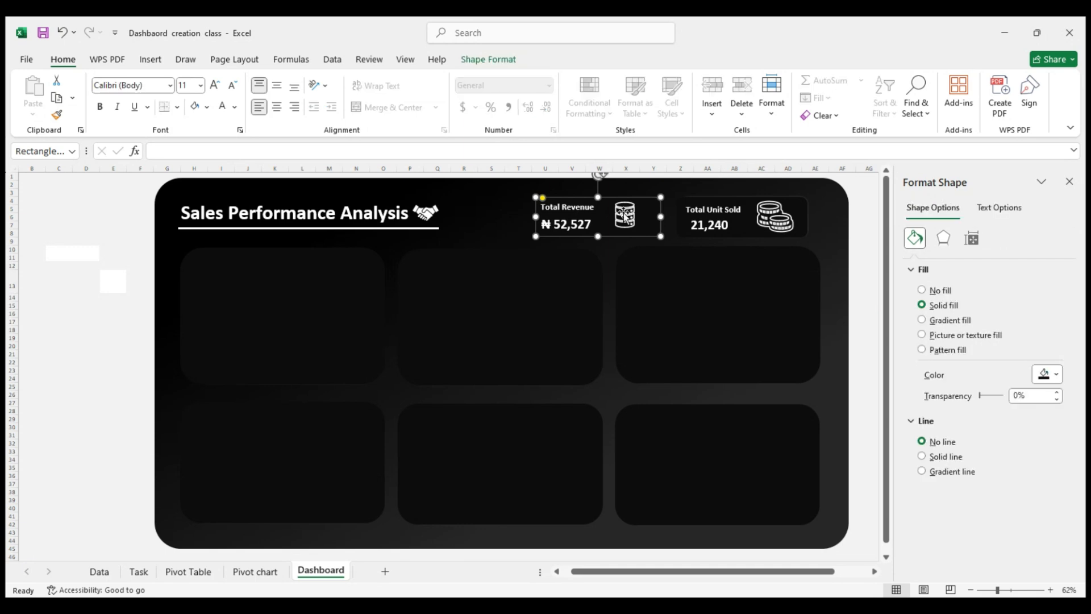
pyautogui.click(861, 210)
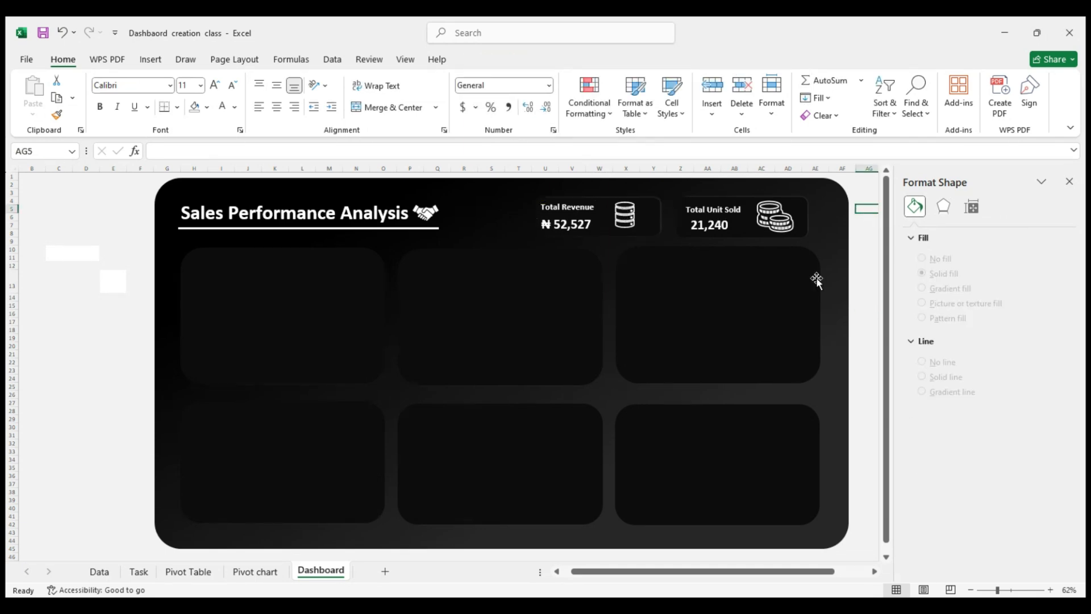
pyautogui.click(435, 219)
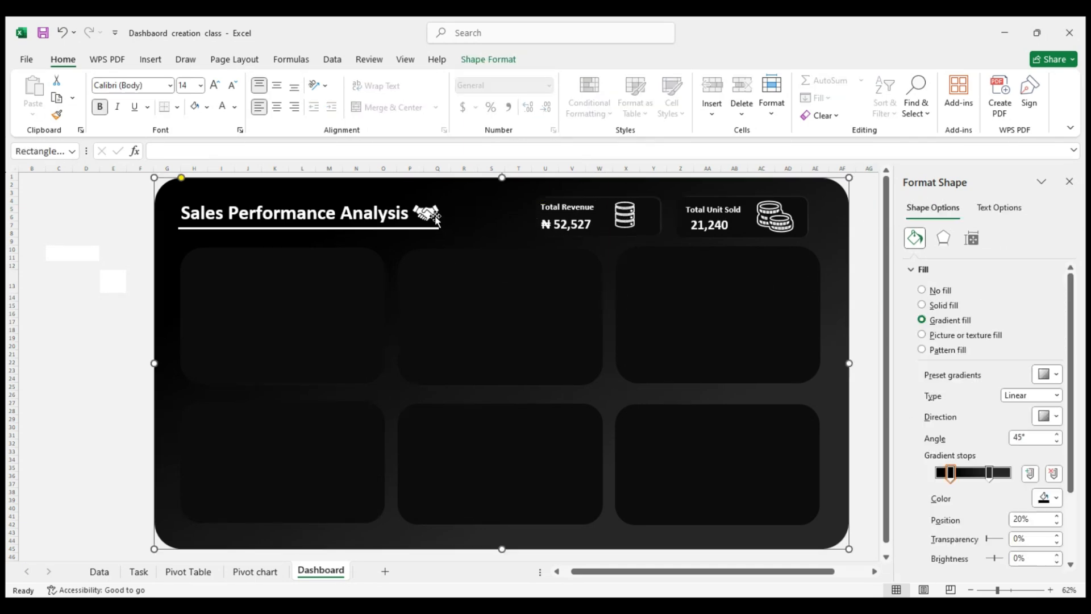
pyautogui.click(436, 219)
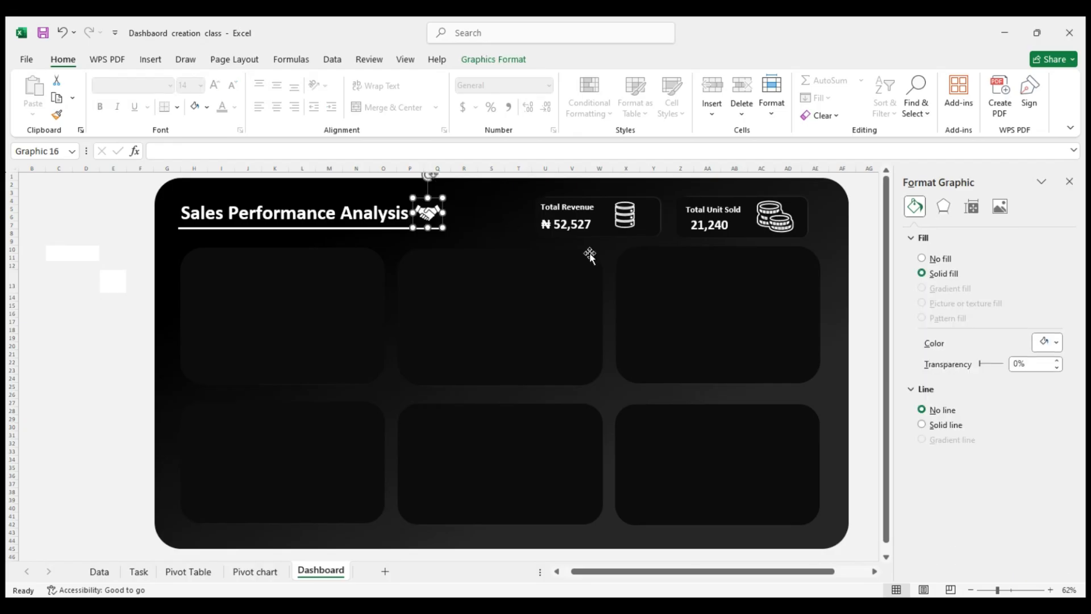
pyautogui.click(108, 385)
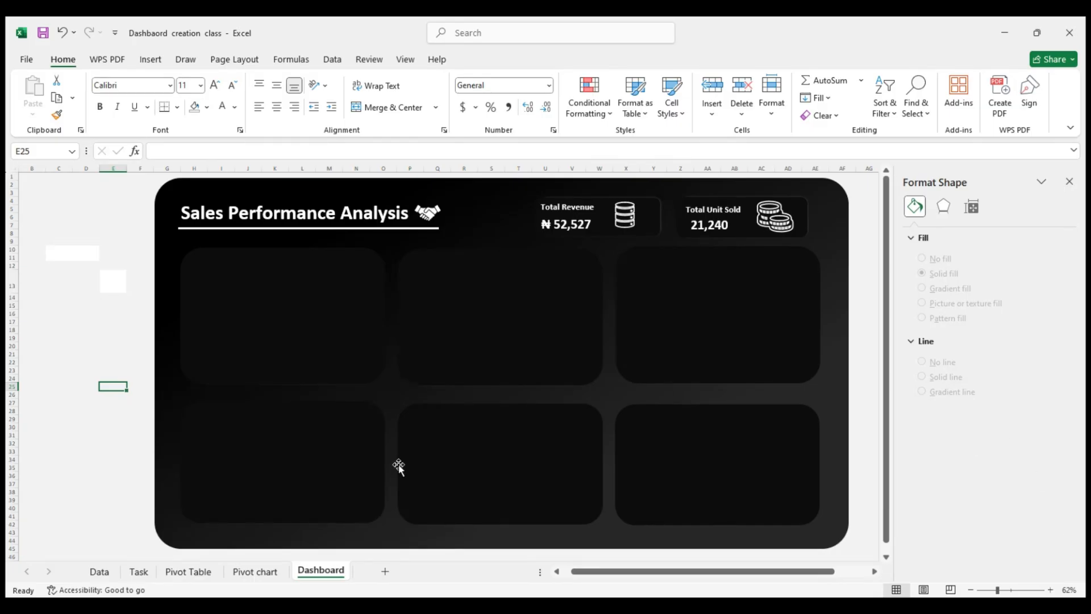
# On the Pivot chart sheet, give the Total Unit Sold per Month chart no fill and white text
pyautogui.click(255, 571)
pyautogui.click(298, 573)
pyautogui.click(265, 573)
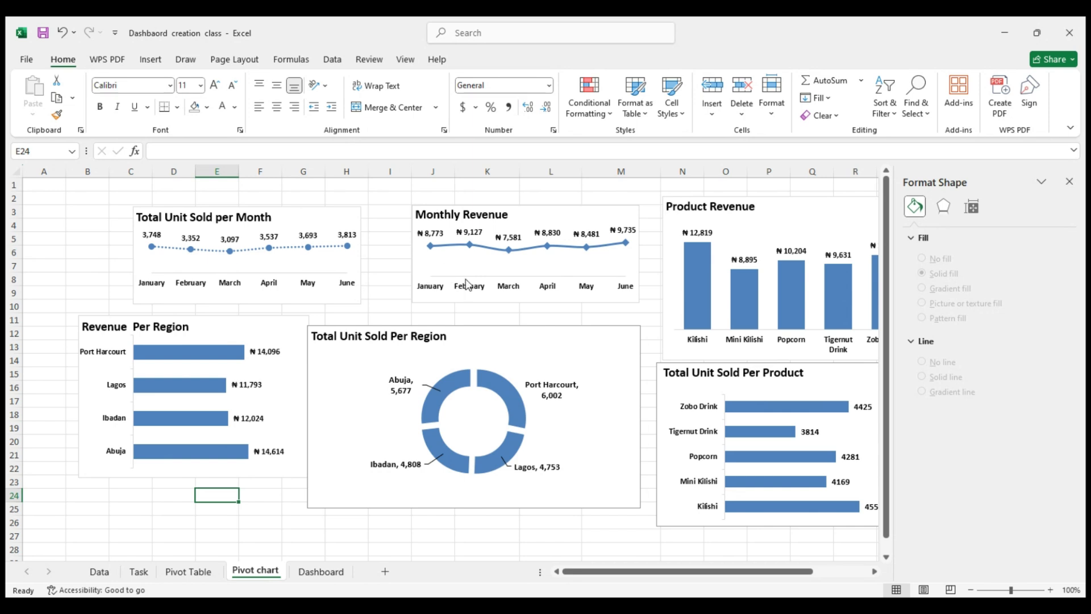
pyautogui.click(306, 257)
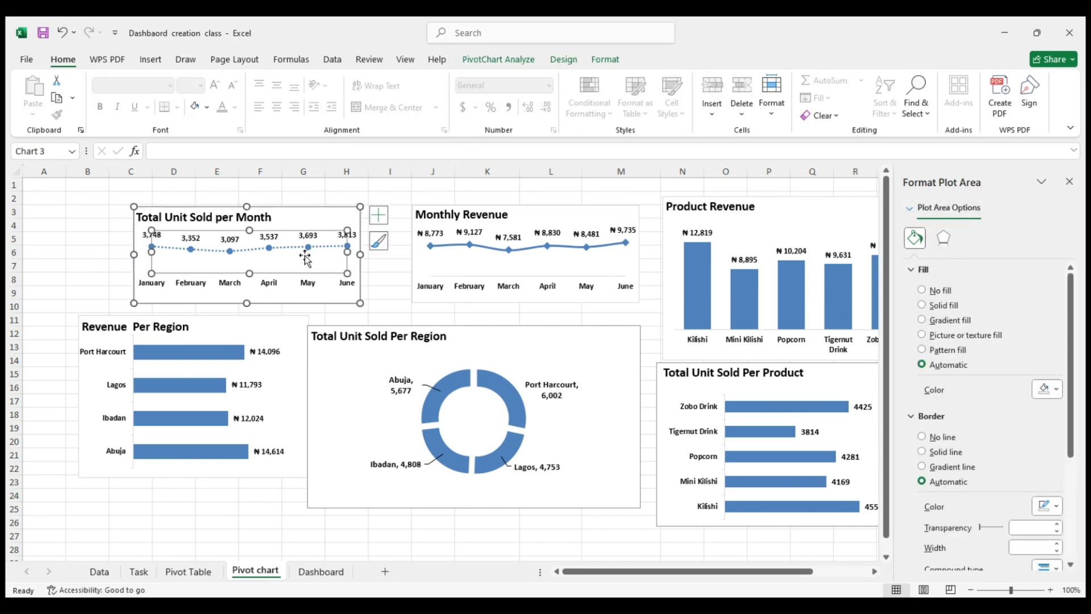
pyautogui.click(302, 210)
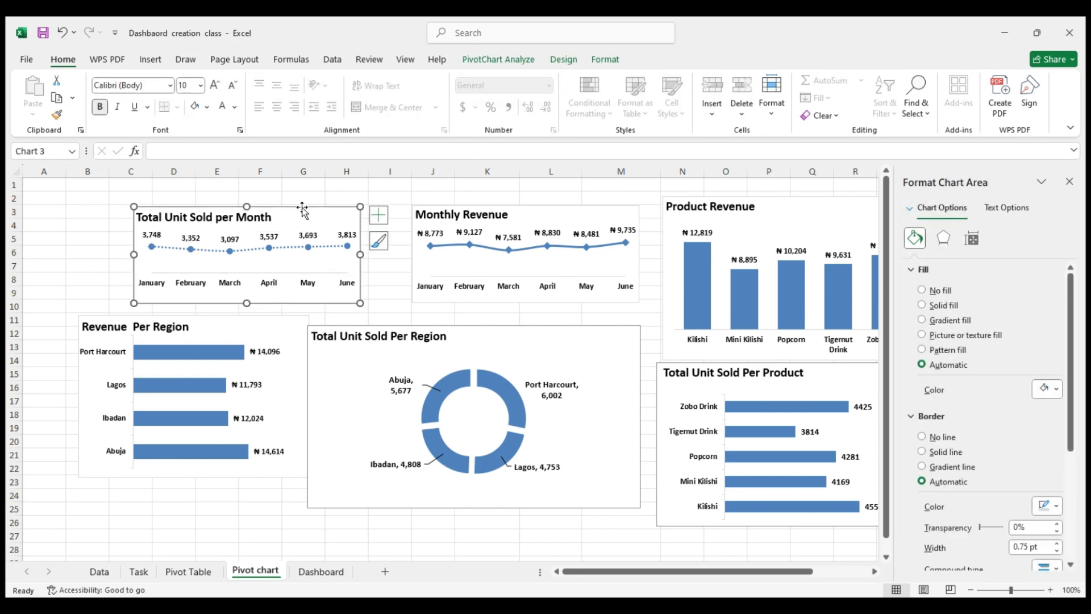
pyautogui.click(205, 111)
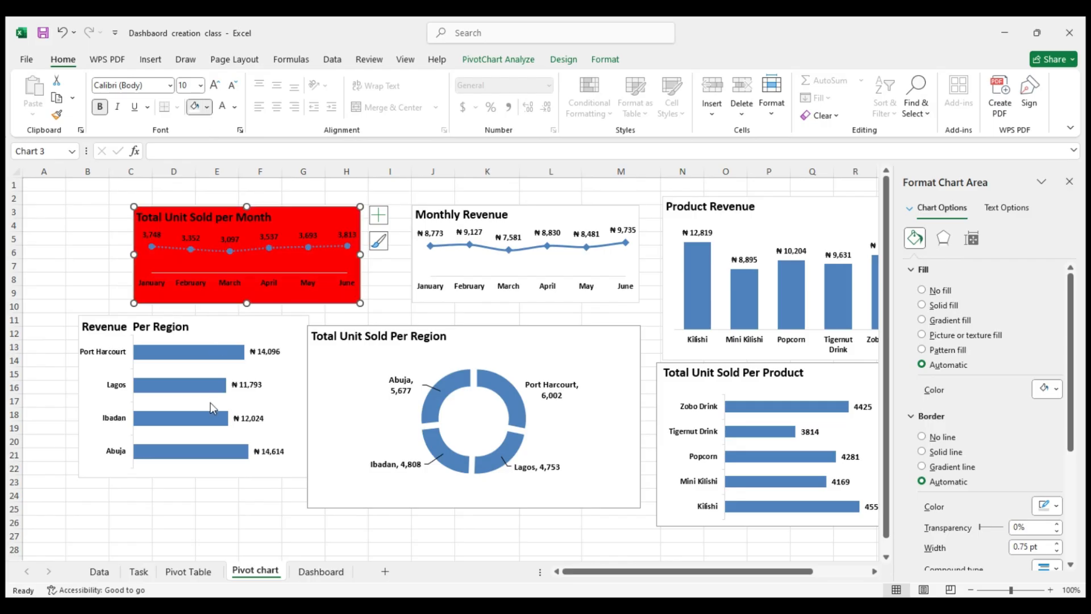
pyautogui.hotkey('ctrl', 'z')
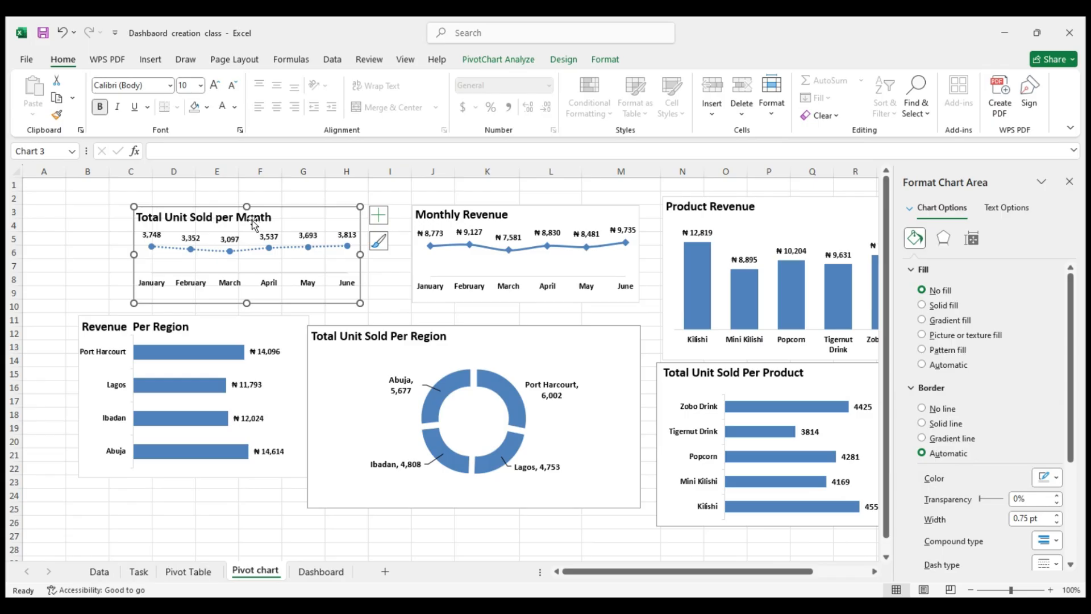
pyautogui.press('ctrl')
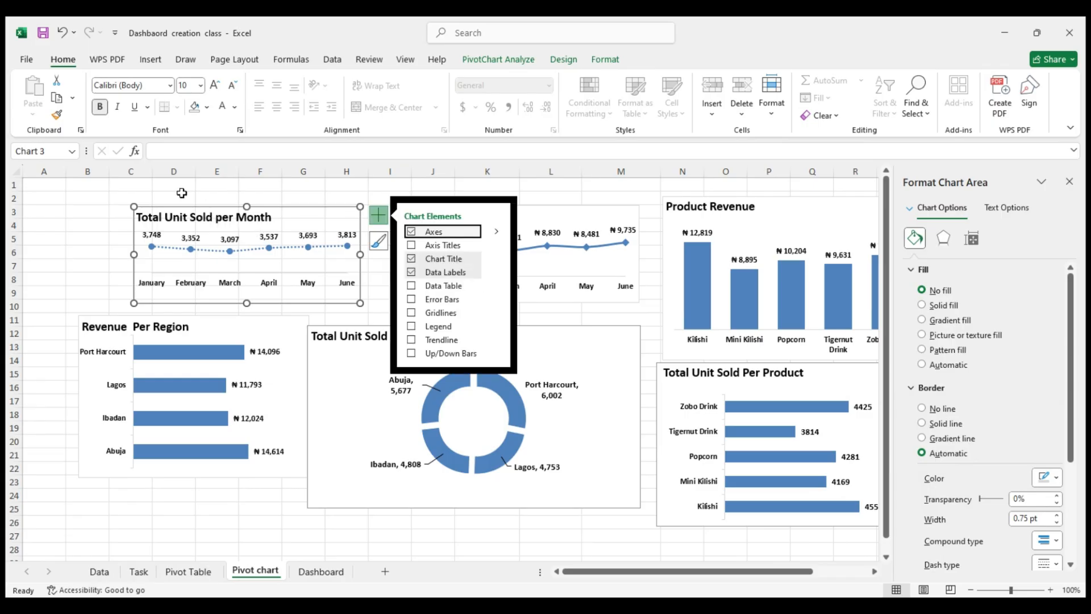
pyautogui.click(224, 107)
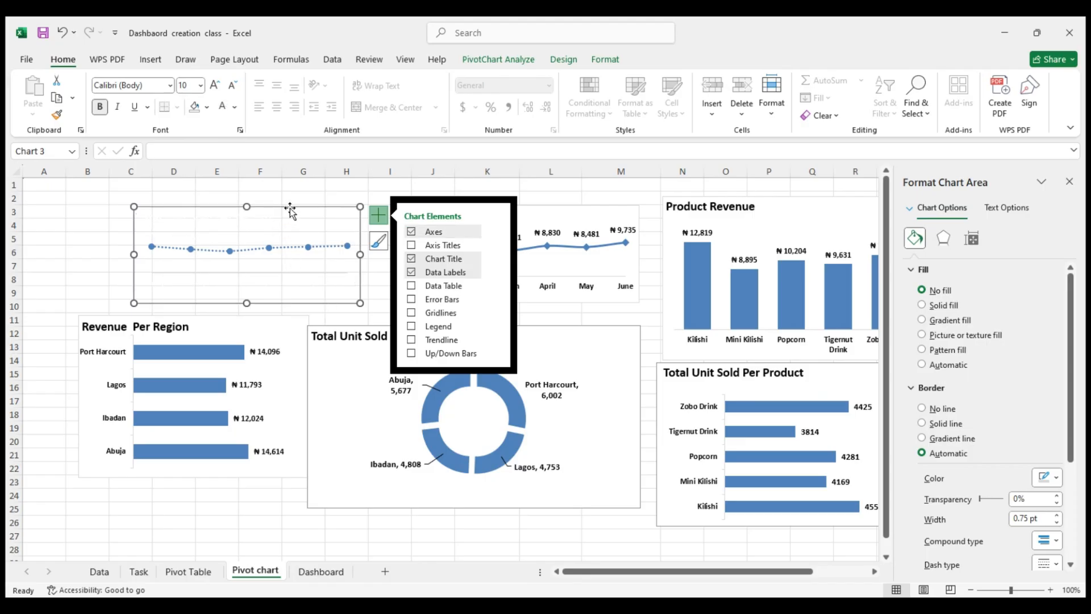
# Copy the Total Unit Sold per Month chart onto the Dashboard sheet
pyautogui.hotkey('ctrl', 'c')
pyautogui.click(321, 571)
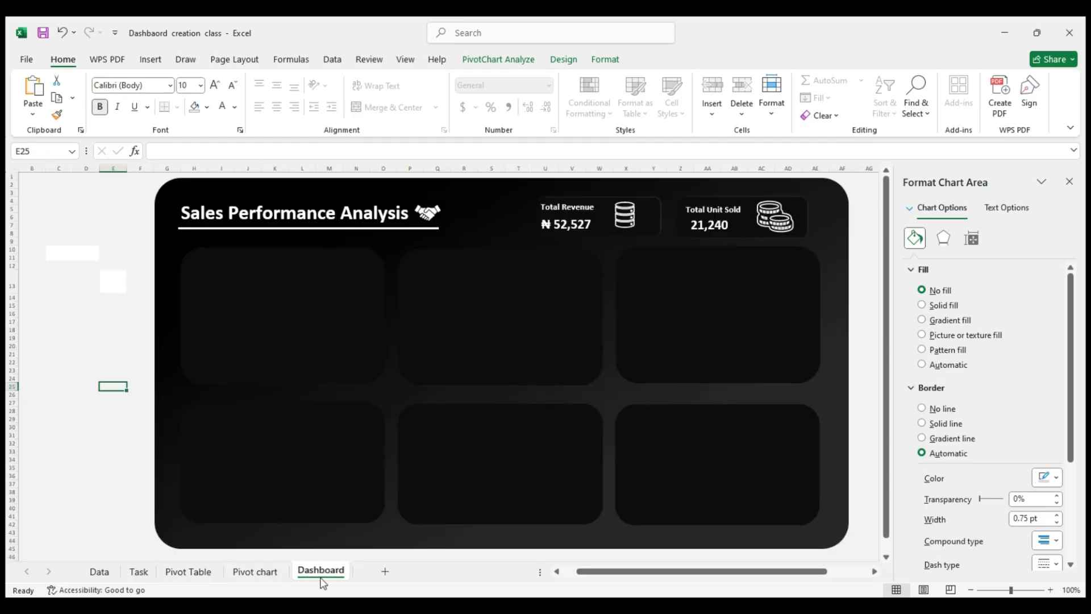
pyautogui.click(245, 330)
pyautogui.hotkey('ctrl', 'v')
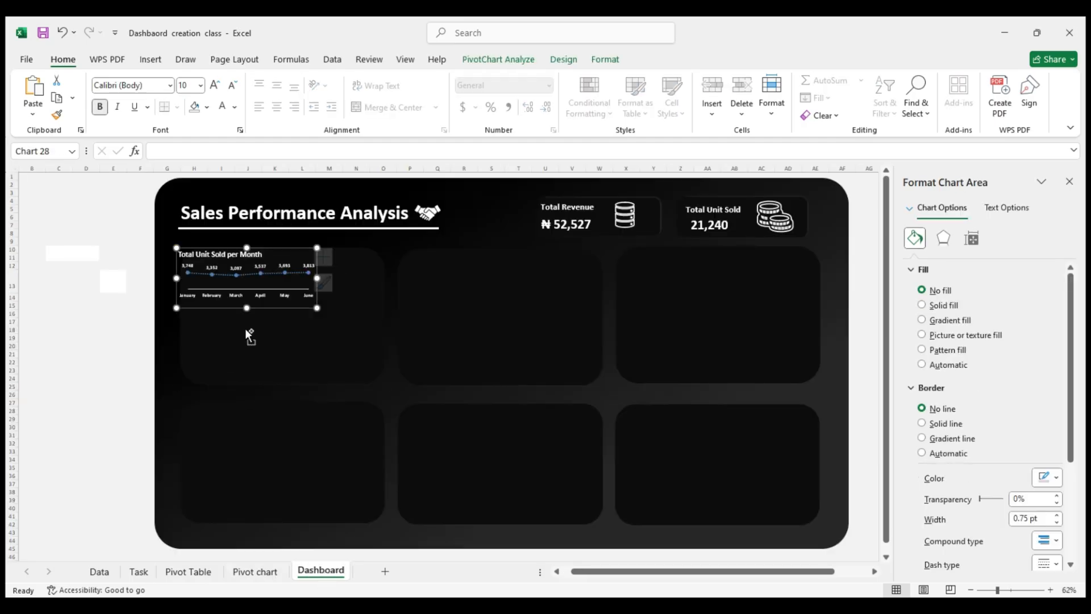
# Enlarge the Total Unit Sold per Month chart and position it inside the first panel of the upper row
pyautogui.moveTo(316, 308); pyautogui.dragTo(356, 341)
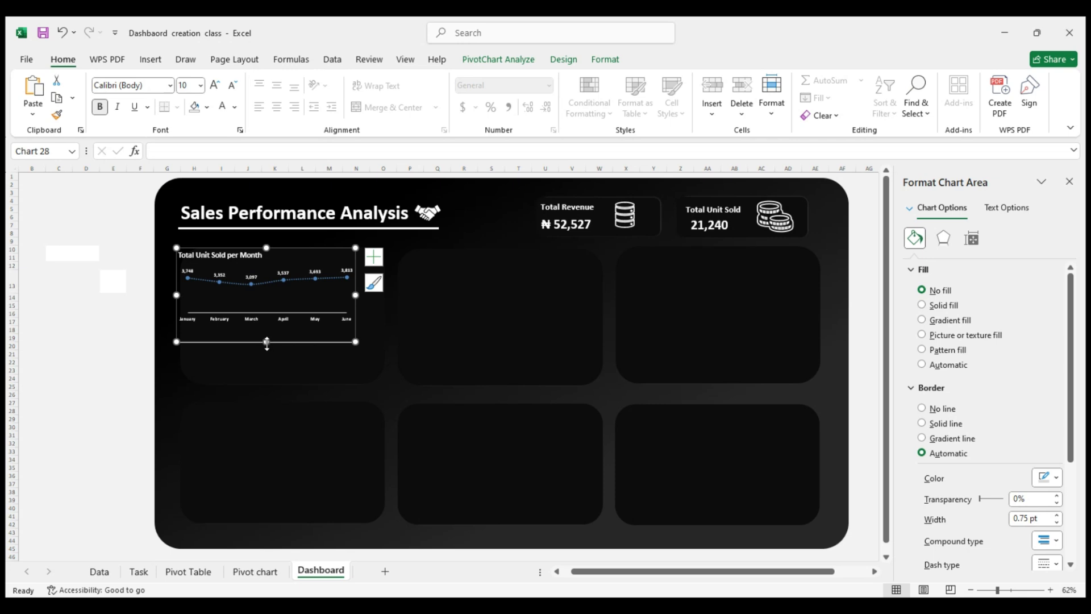
pyautogui.moveTo(266, 344); pyautogui.dragTo(268, 361)
pyautogui.moveTo(309, 251); pyautogui.dragTo(319, 255)
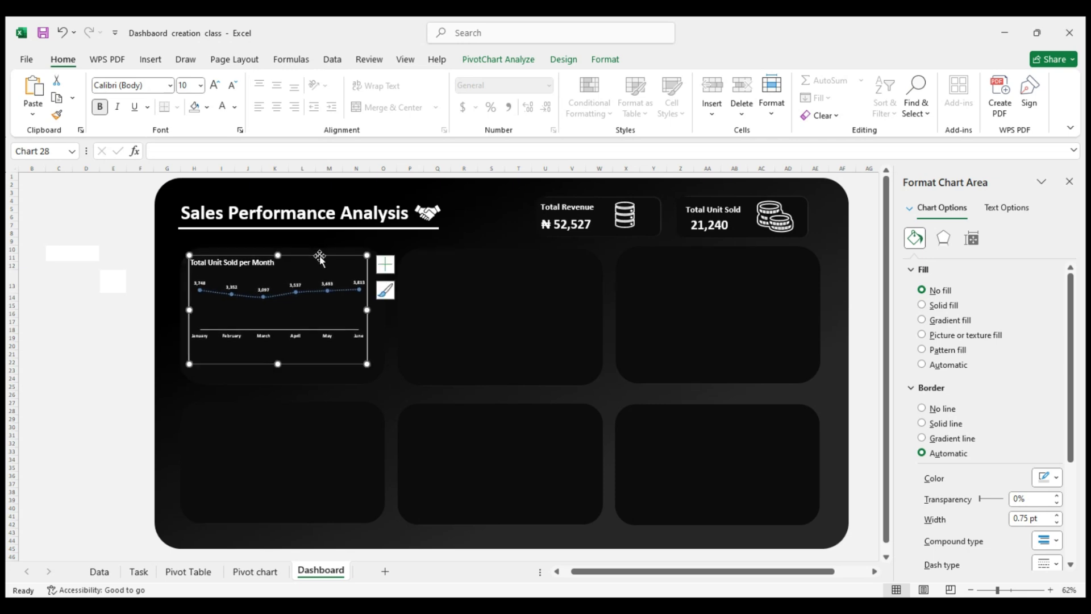
pyautogui.click(121, 322)
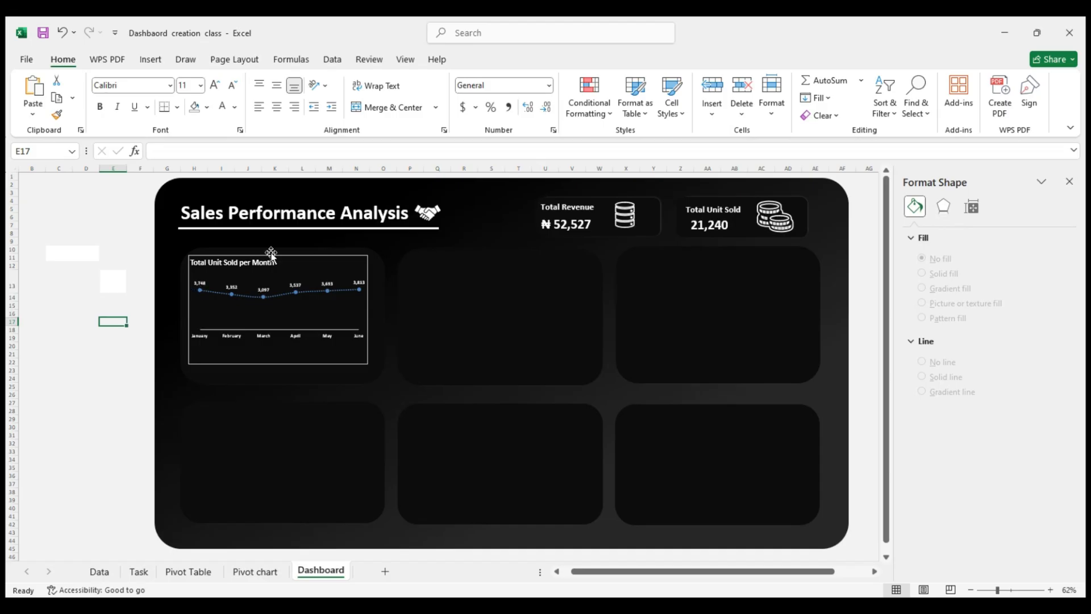
pyautogui.moveTo(296, 251); pyautogui.dragTo(297, 262)
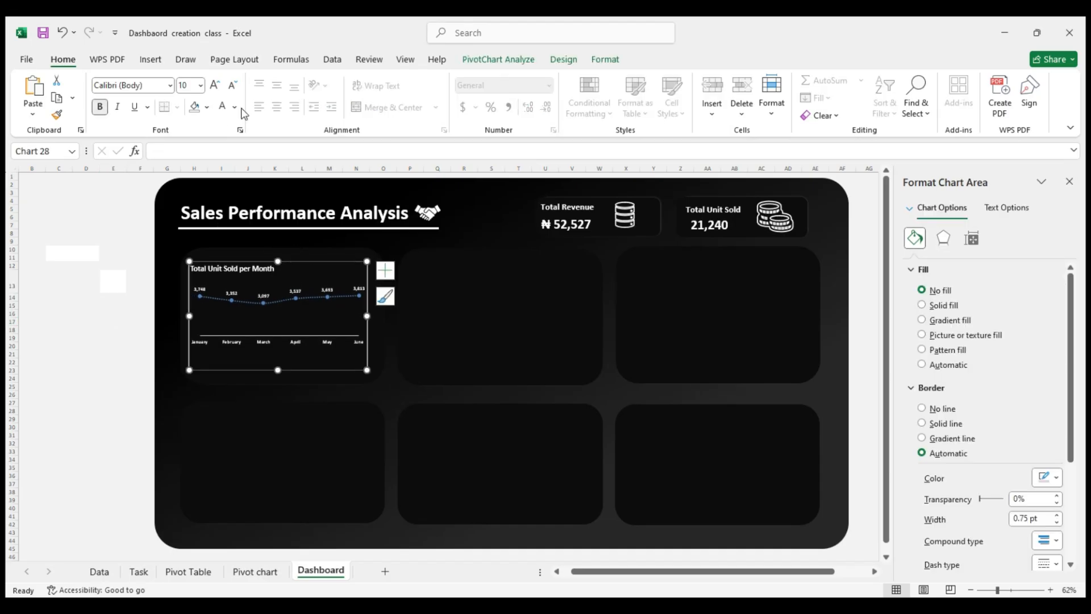
# Set the font size of the Total Unit Sold per Month chart to 14
pyautogui.click(200, 86)
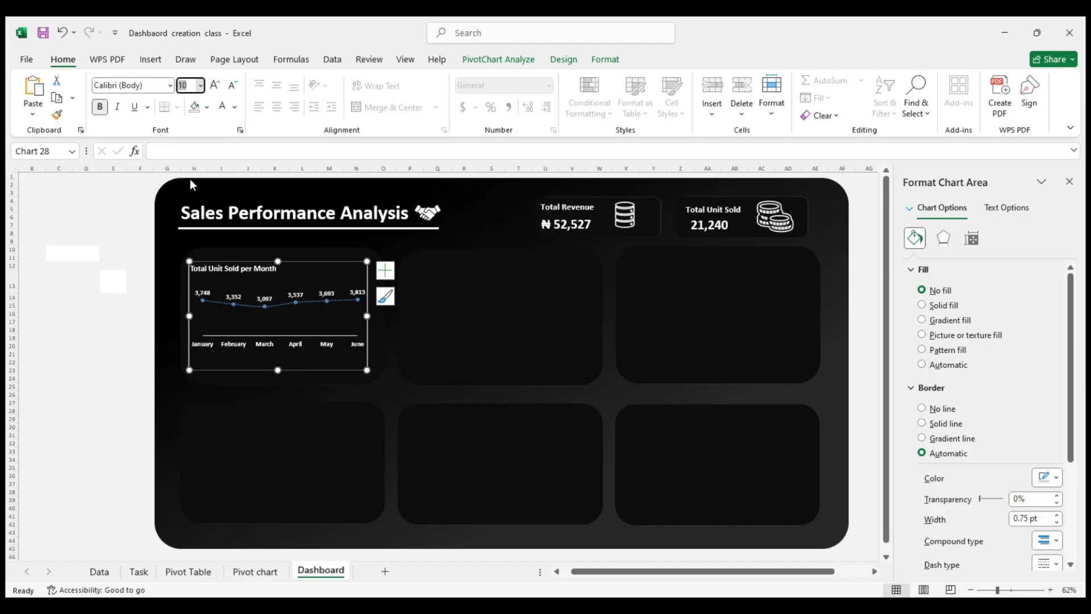
pyautogui.click(189, 195)
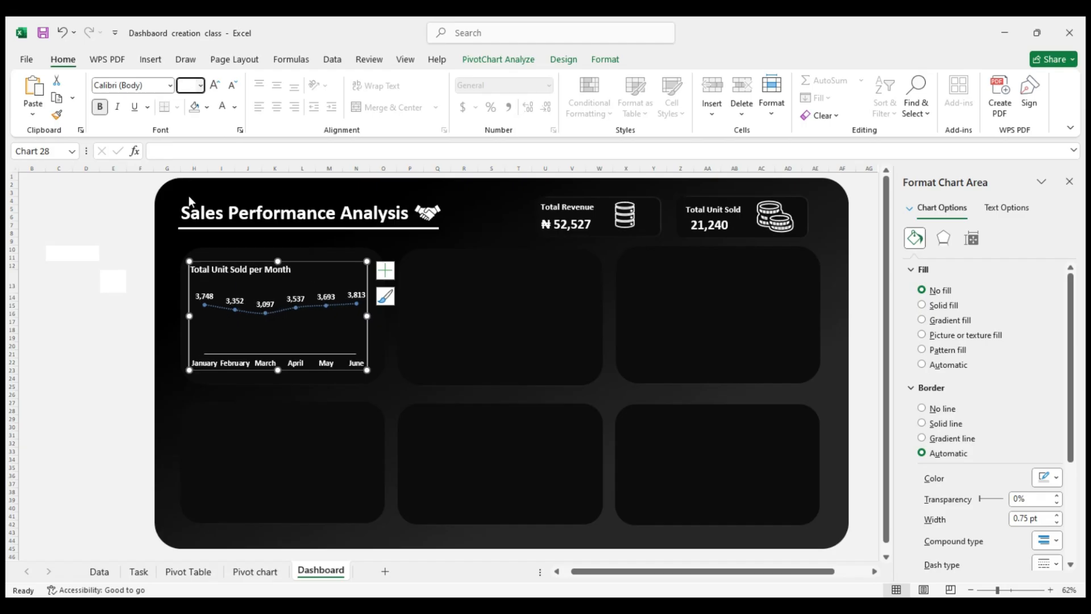
pyautogui.click(135, 370)
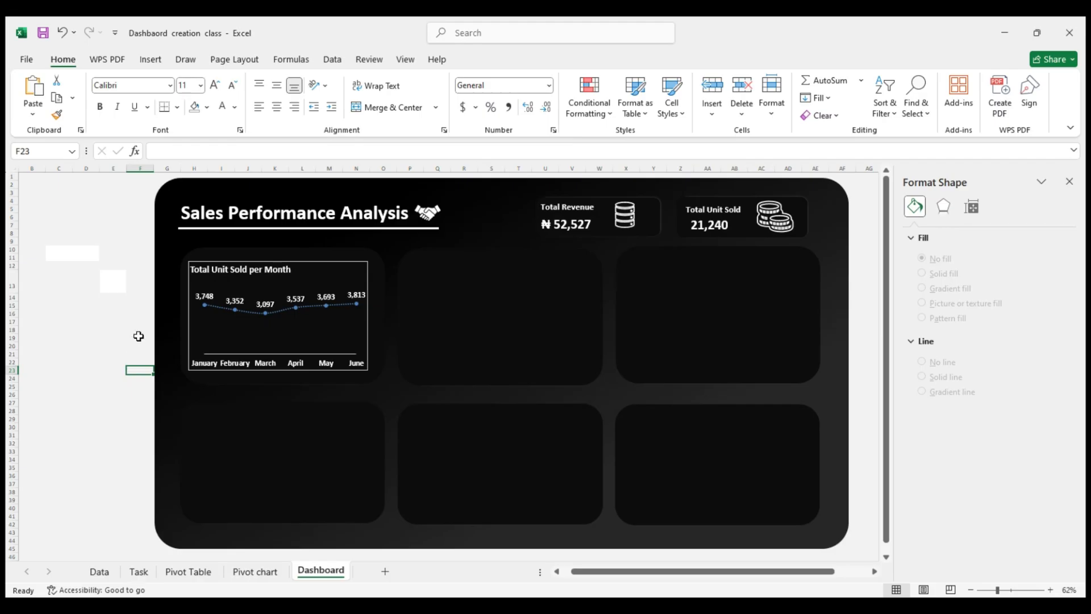
# Remove the border line of the Total Unit Sold per Month chart and nudge it slightly within its panel
pyautogui.click(277, 274)
pyautogui.click(327, 261)
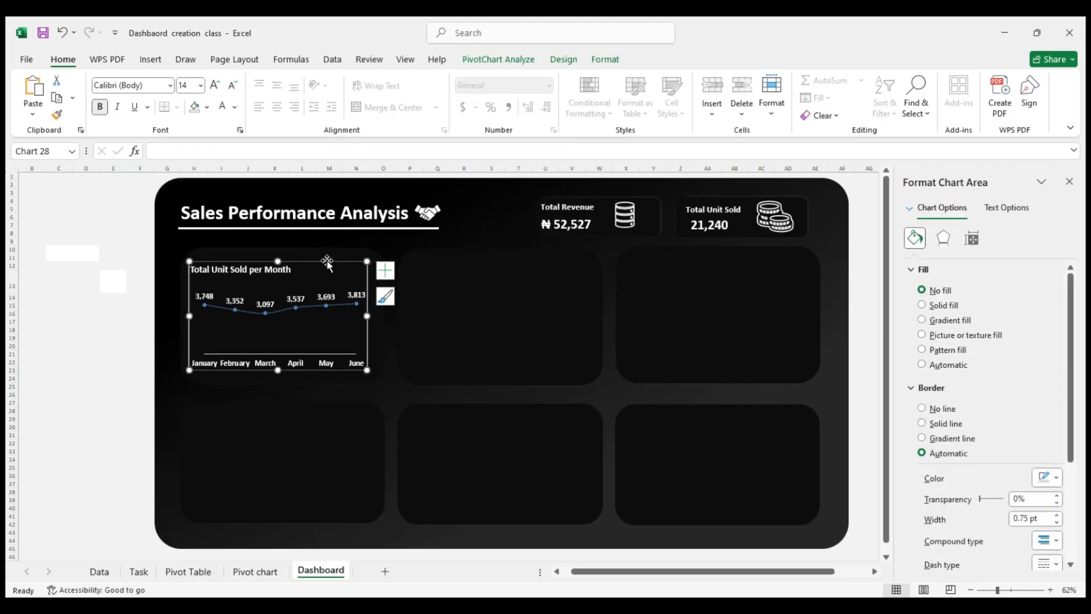
pyautogui.rightClick(327, 263)
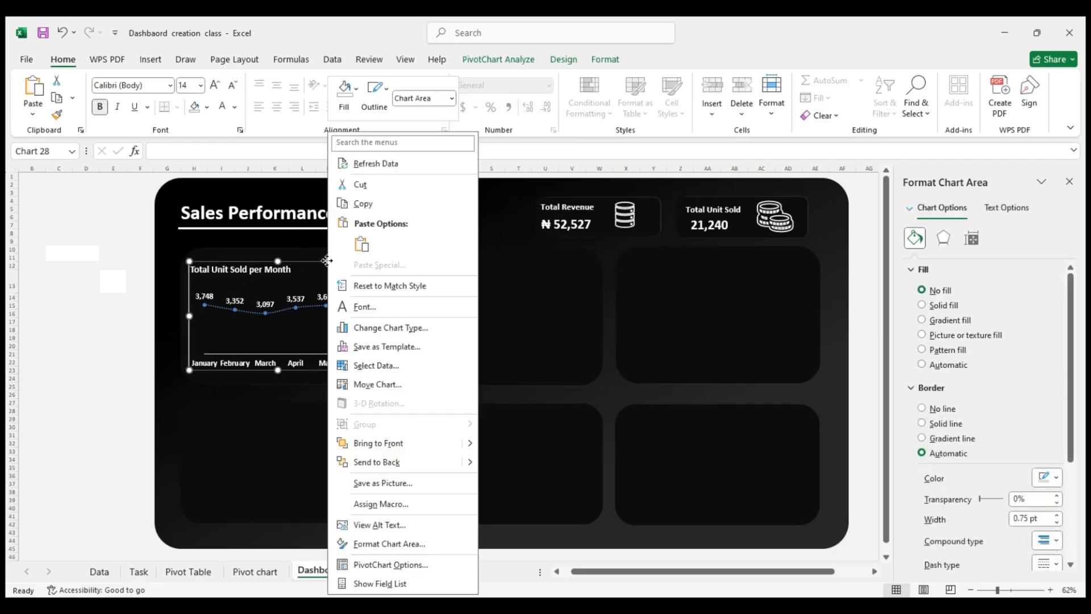
pyautogui.click(379, 544)
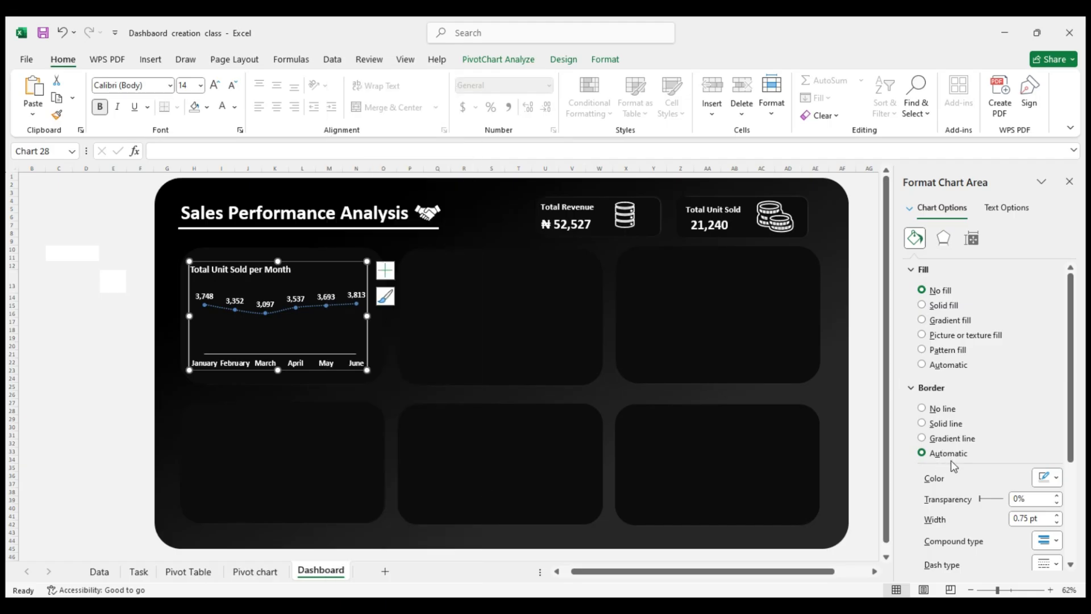
pyautogui.click(941, 410)
pyautogui.click(104, 419)
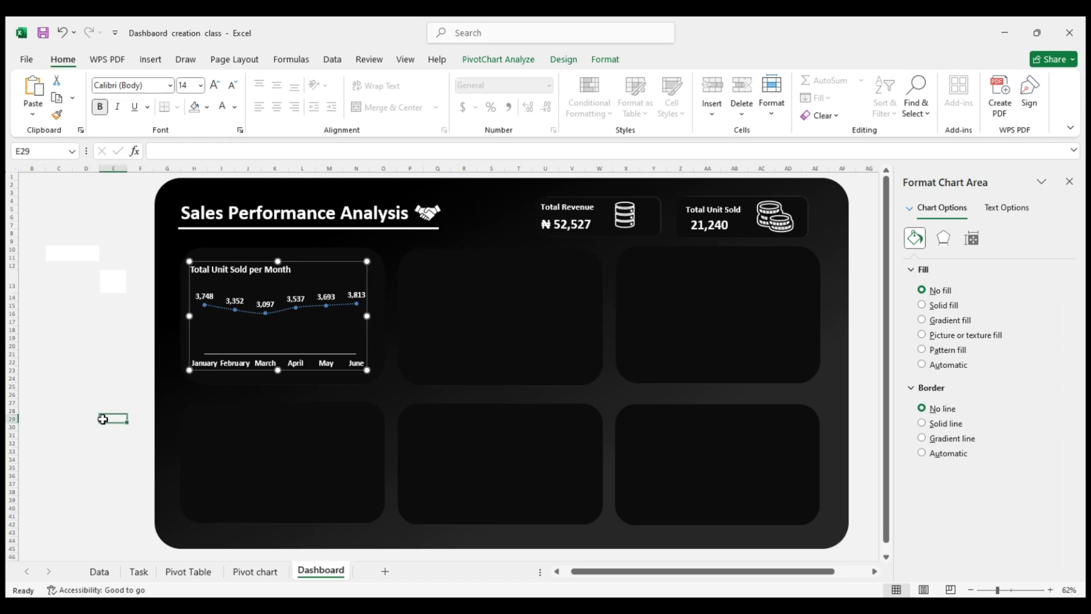
pyautogui.click(289, 291)
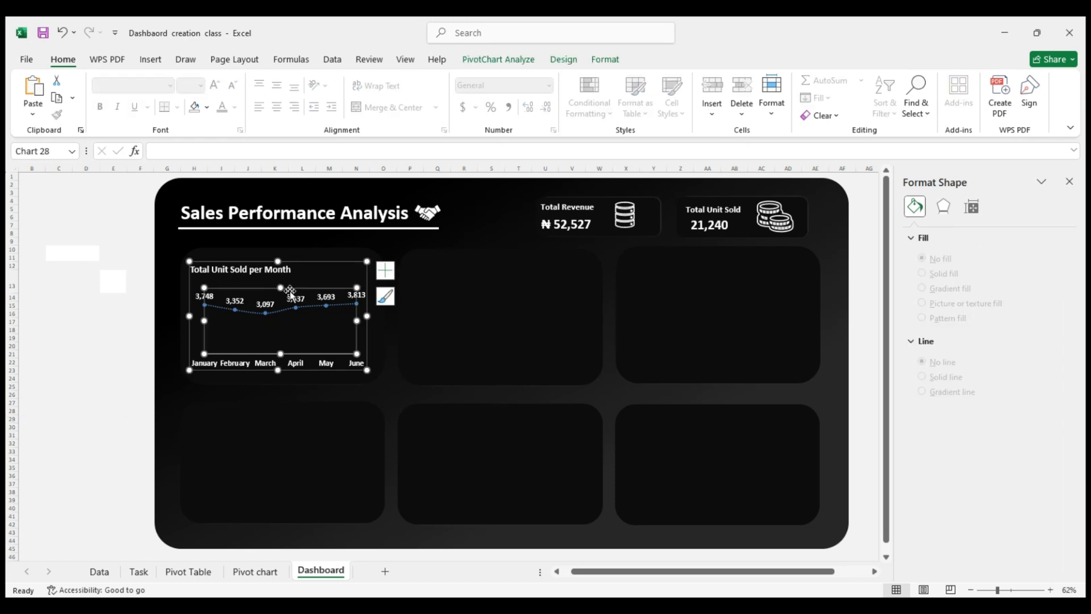
pyautogui.moveTo(286, 263); pyautogui.dragTo(287, 261)
# Try primary major horizontal gridlines on the Total Unit Sold per Month chart and remove them again
pyautogui.click(280, 334)
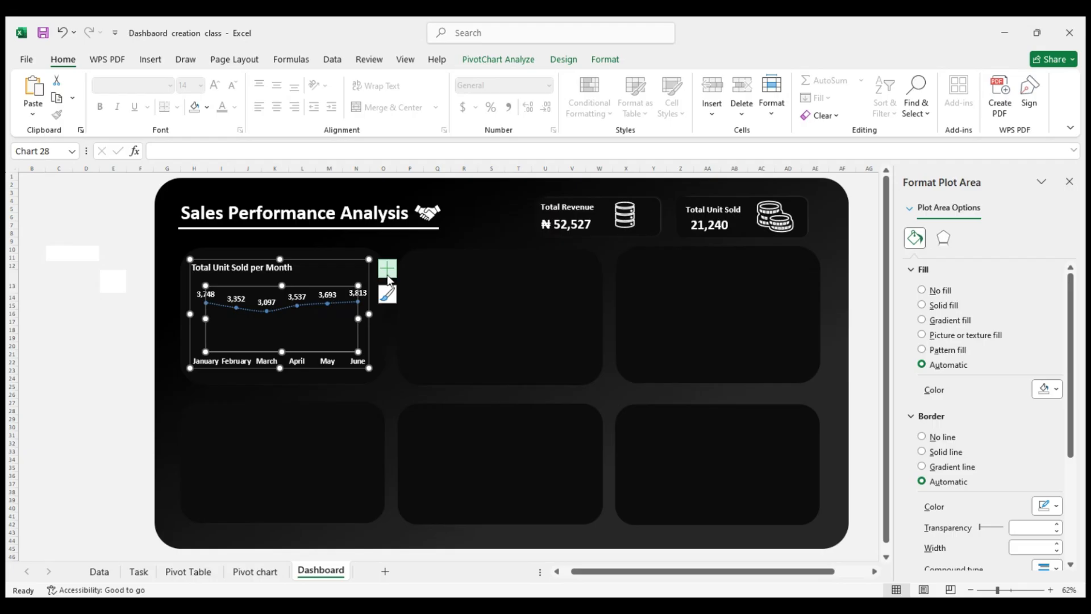
pyautogui.click(388, 278)
pyautogui.click(434, 301)
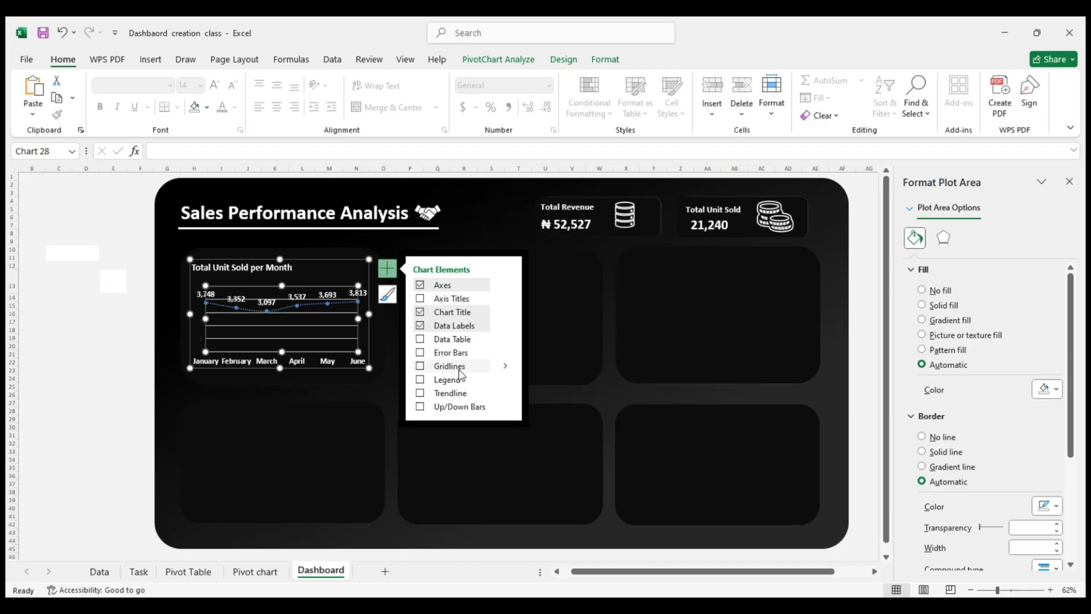
pyautogui.click(494, 370)
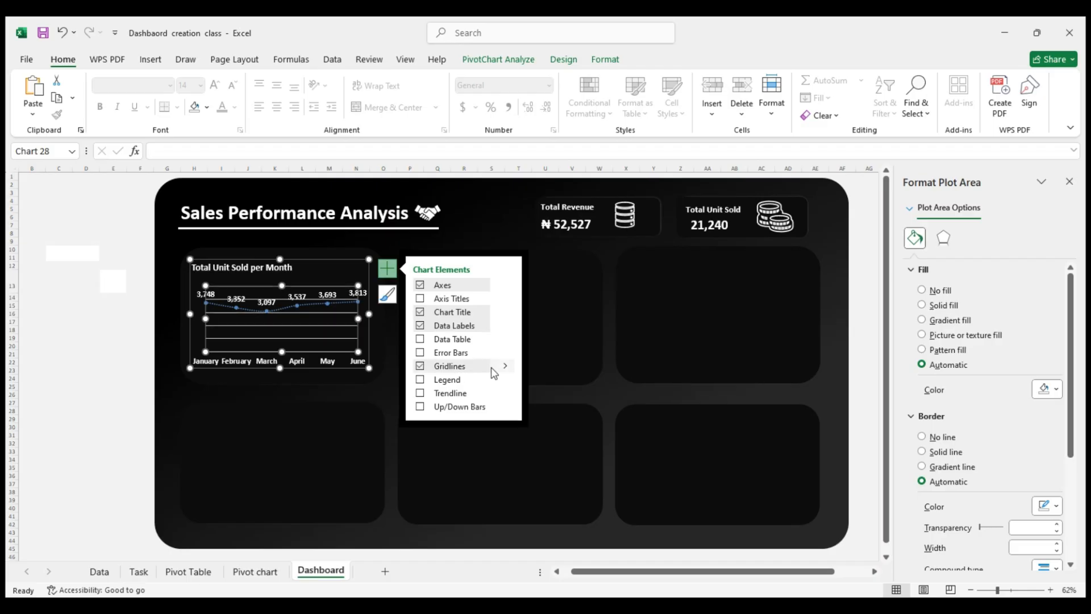
pyautogui.click(282, 309)
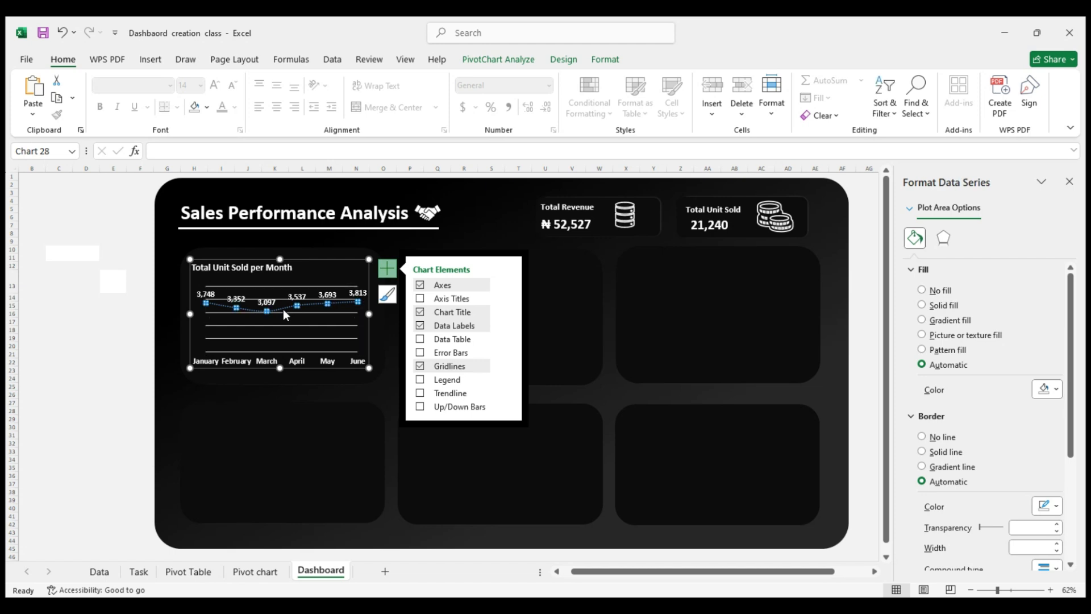
pyautogui.click(273, 311)
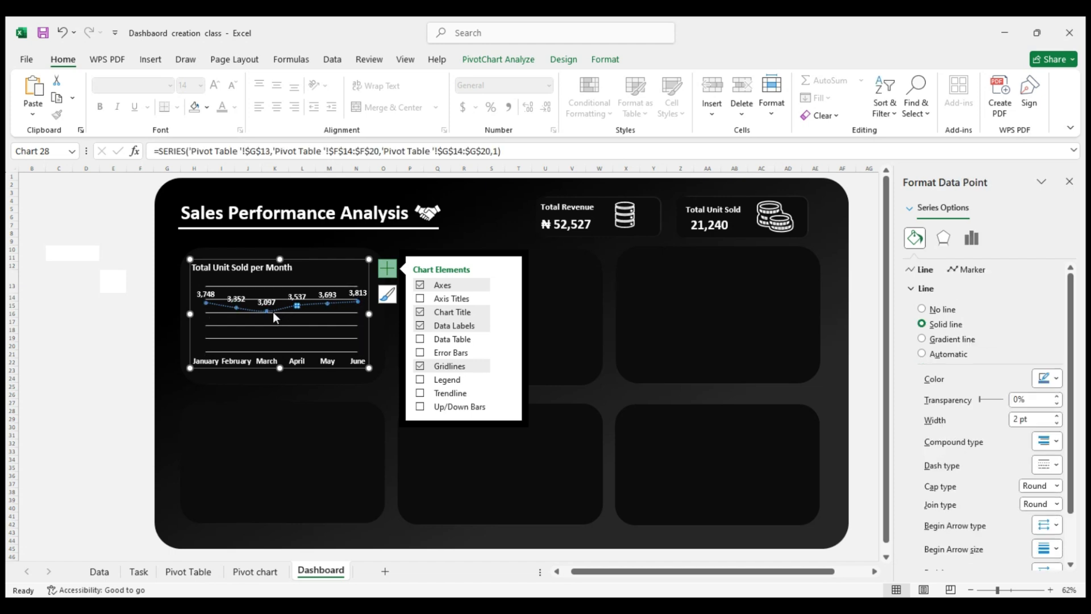
pyautogui.click(461, 370)
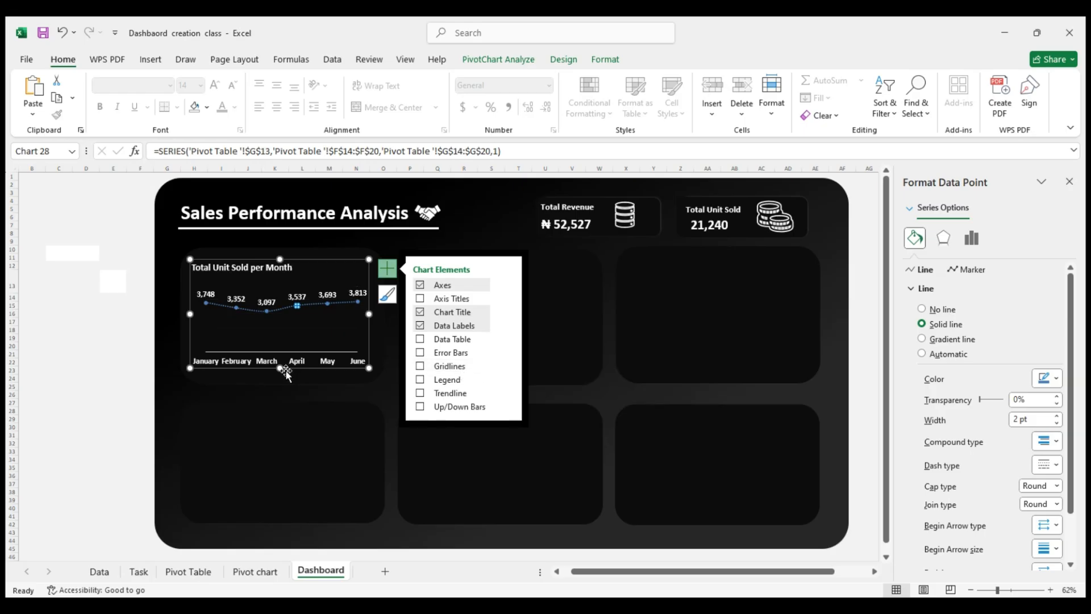
# Set the month axis of the Total Unit Sold per Month chart to be positioned between tick marks
pyautogui.click(236, 359)
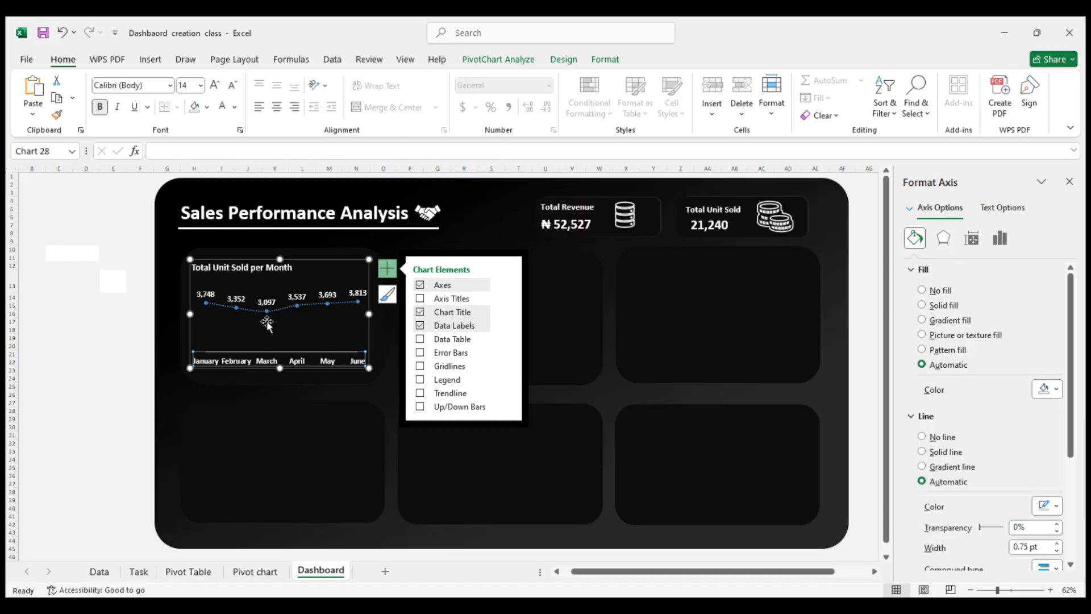
pyautogui.click(297, 355)
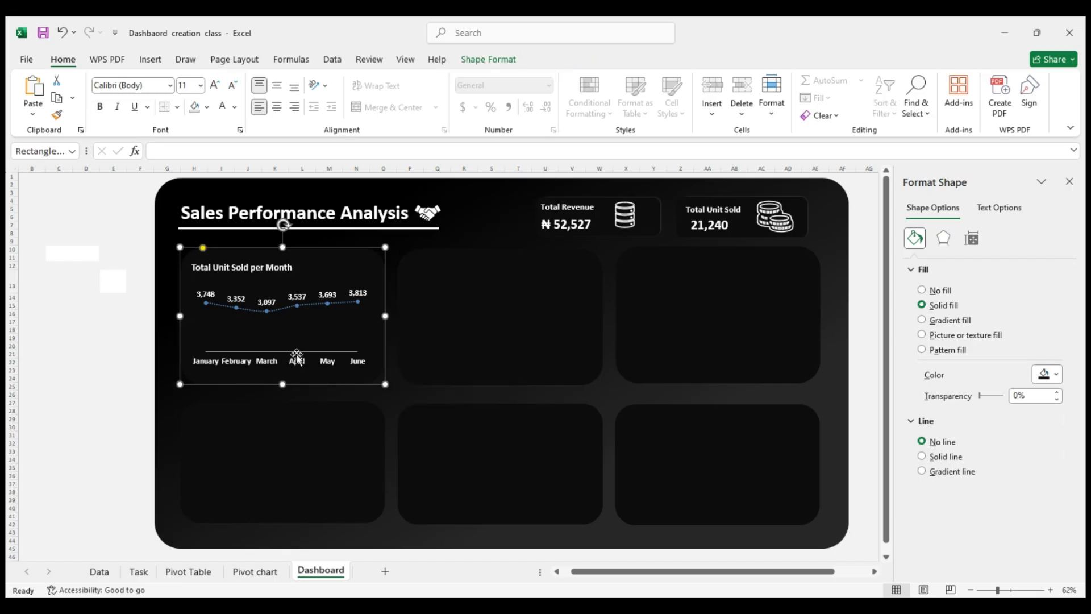
pyautogui.click(296, 362)
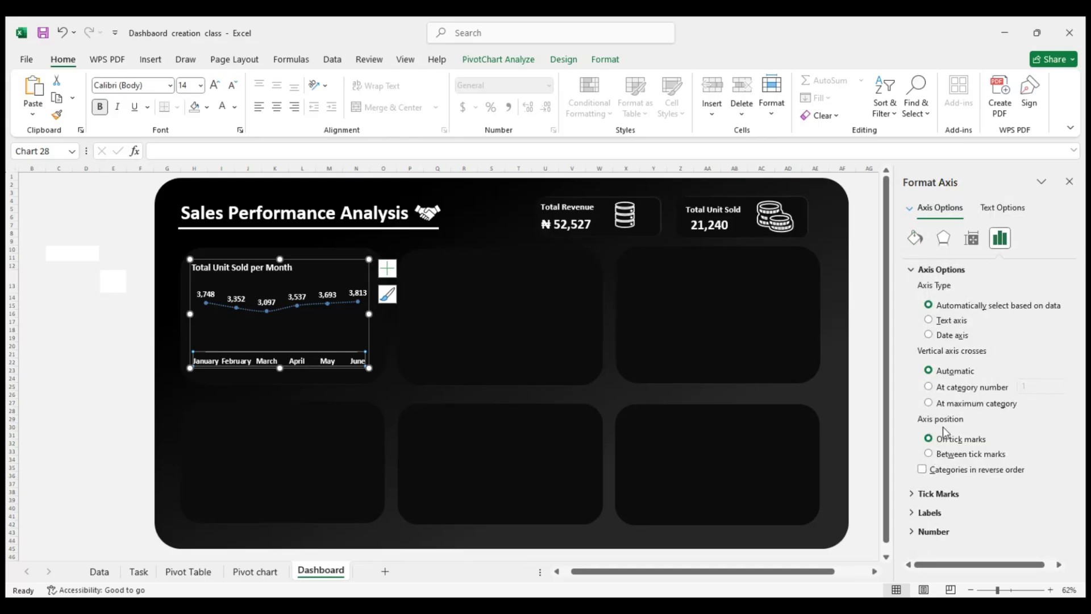
pyautogui.click(945, 457)
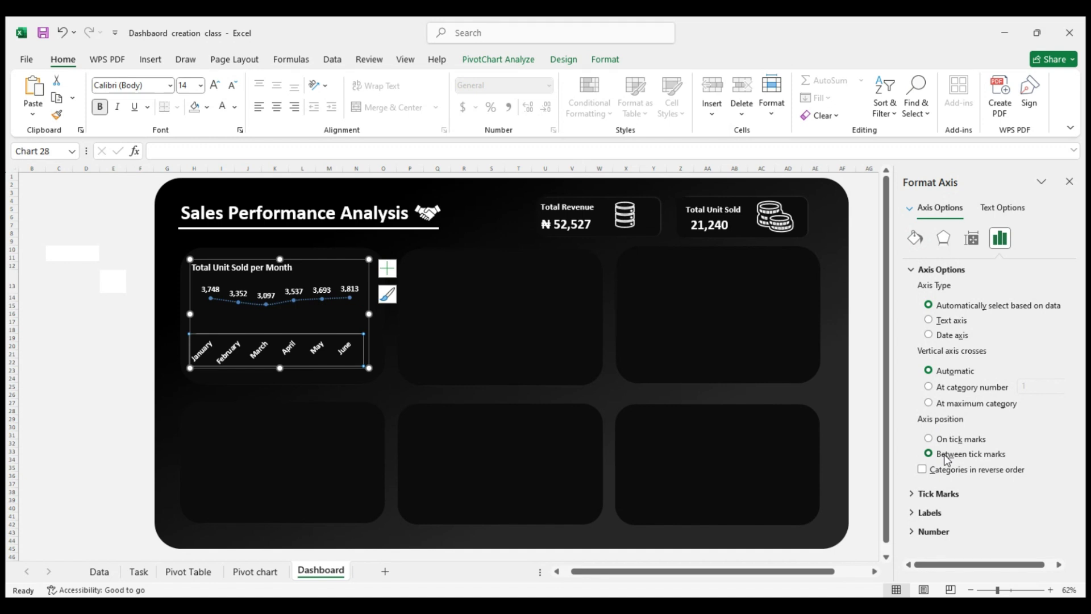
# Try the on-tick-marks position and a vertical axis crossing at category number 1, restoring automatic crossing and the between-tick-marks position
pyautogui.click(943, 441)
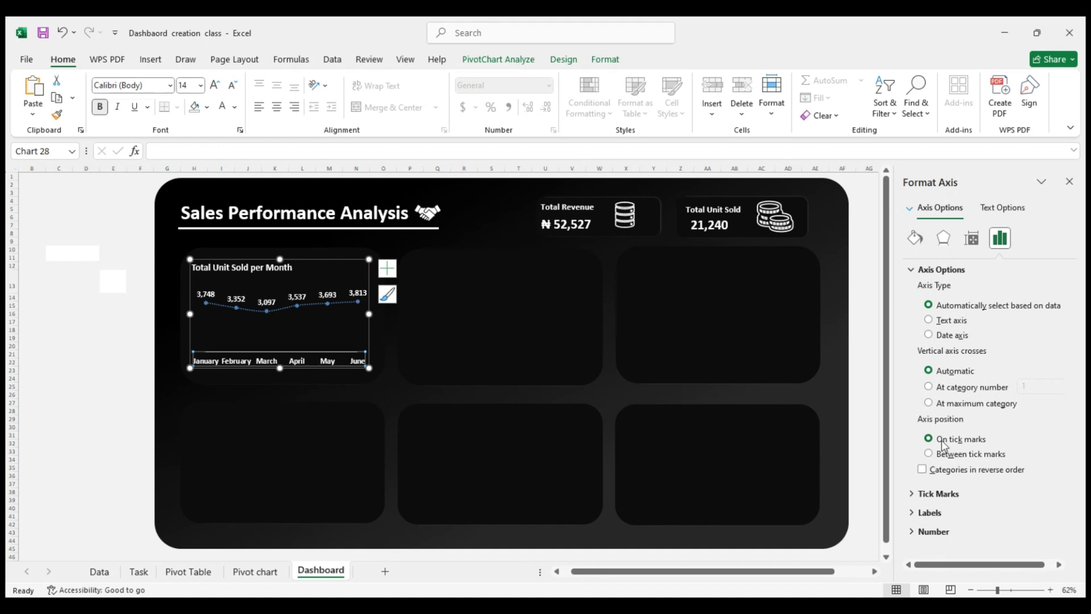
pyautogui.click(938, 389)
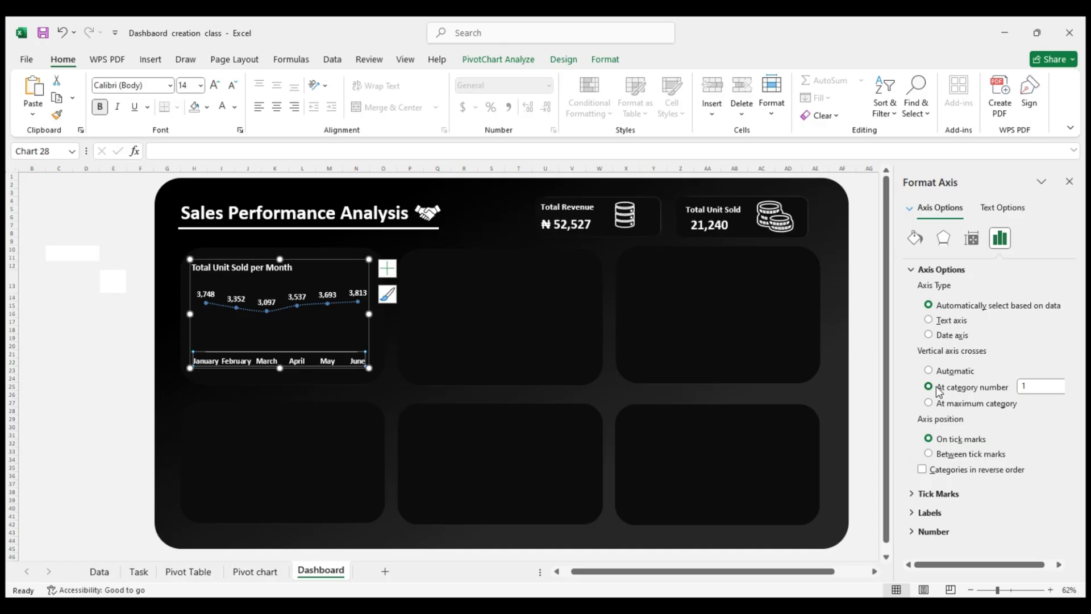
pyautogui.click(929, 372)
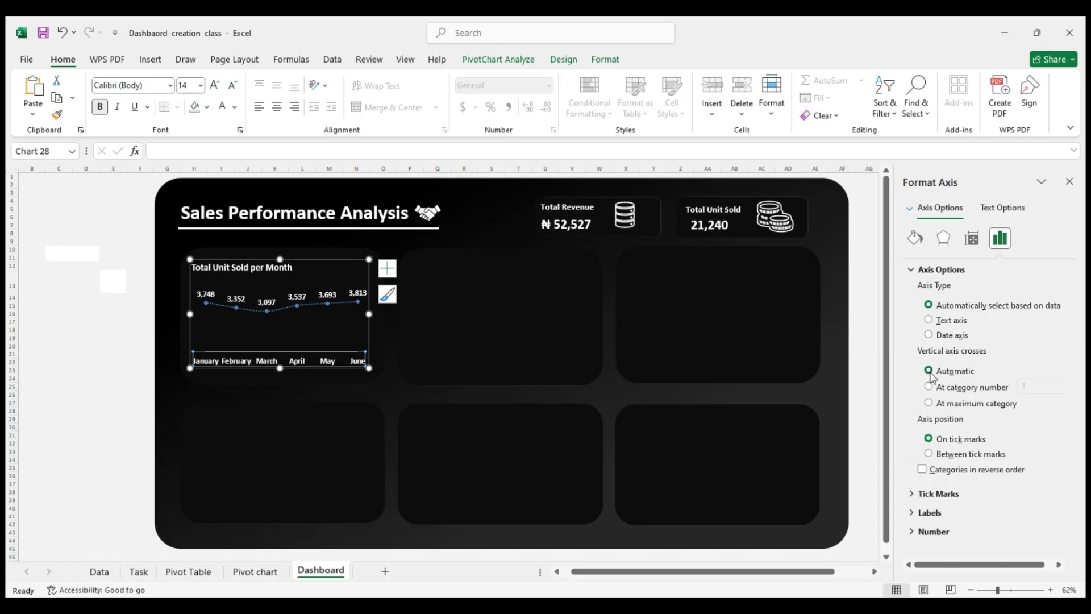
pyautogui.click(943, 453)
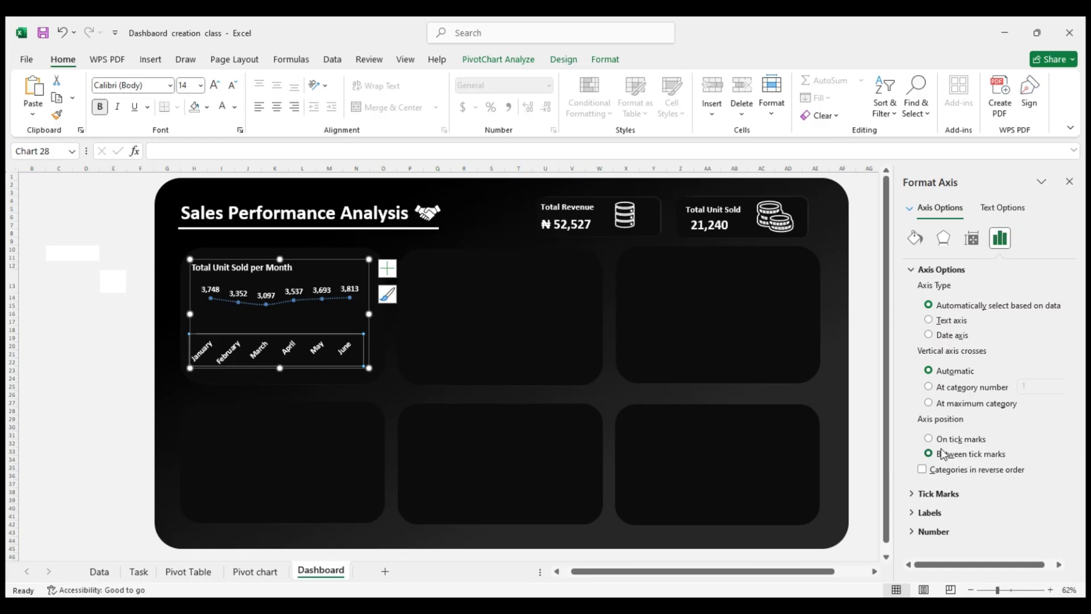
pyautogui.click(940, 440)
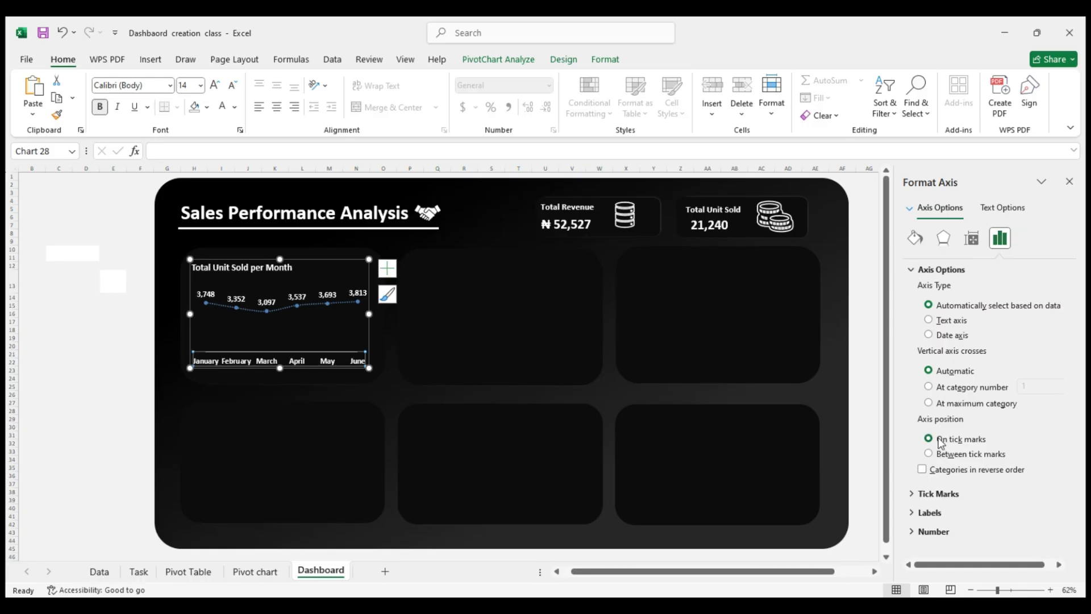
pyautogui.click(943, 453)
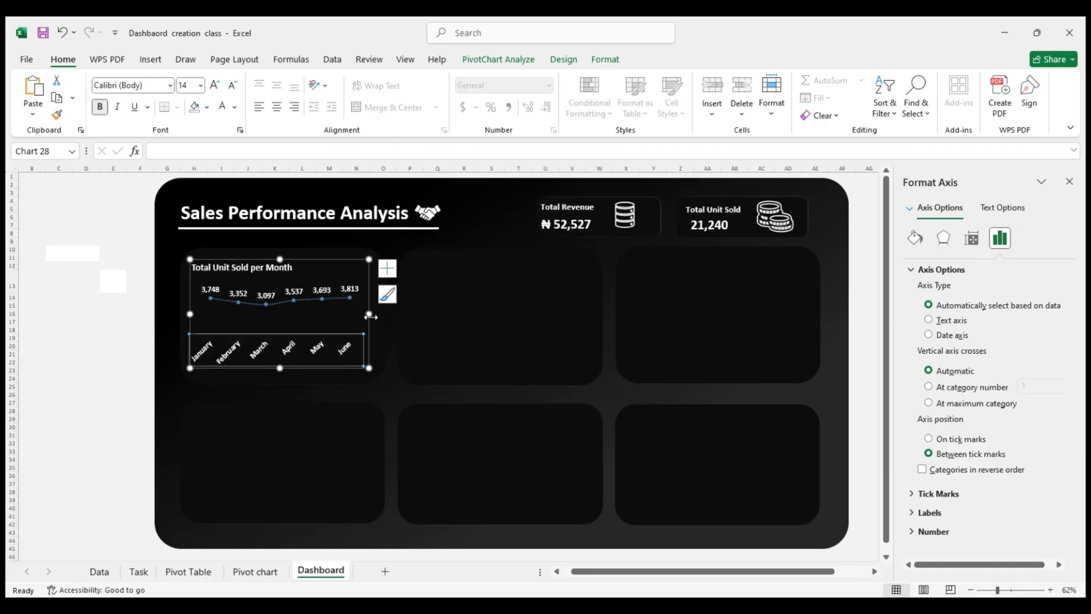
# Widen the Total Unit Sold per Month chart slightly on both sides within its panel
pyautogui.moveTo(371, 316); pyautogui.dragTo(379, 315)
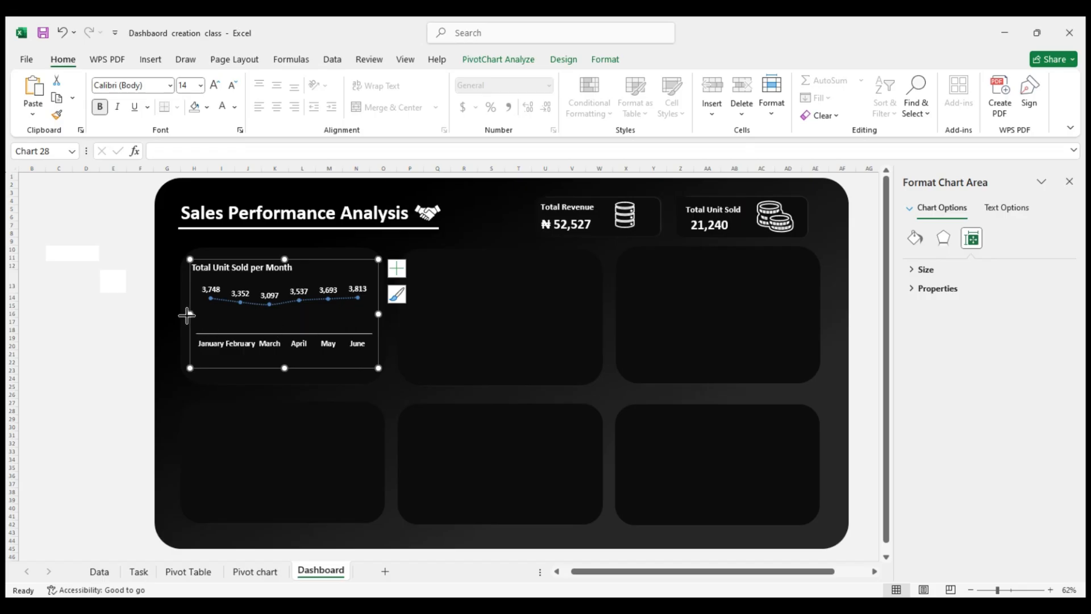
pyautogui.moveTo(187, 315); pyautogui.dragTo(184, 314)
pyautogui.click(117, 297)
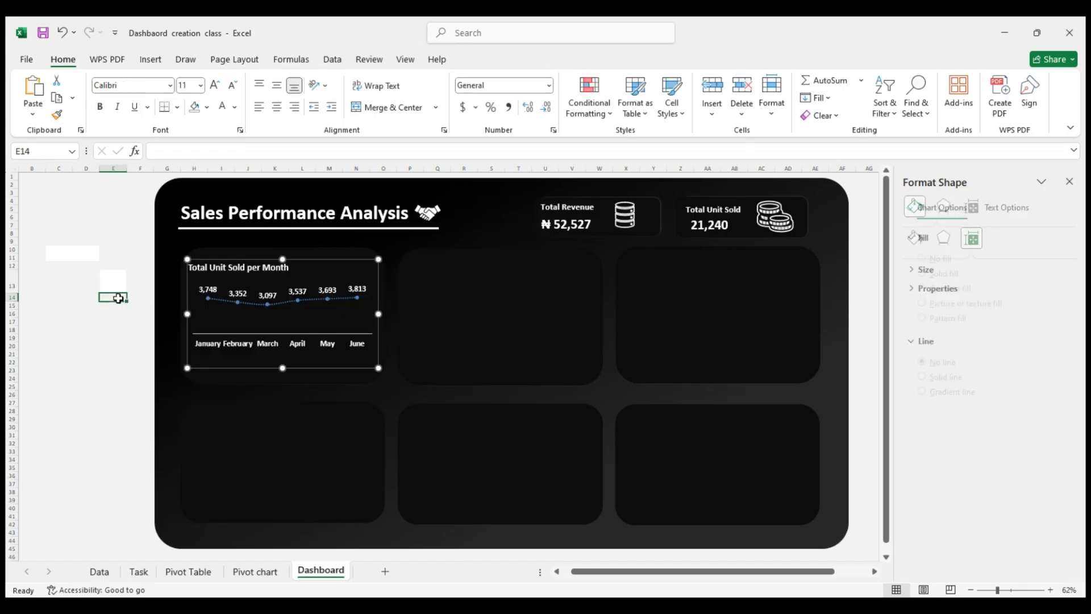
# Open the line formatting settings for the data series of the Total Unit Sold per Month chart
pyautogui.click(255, 301)
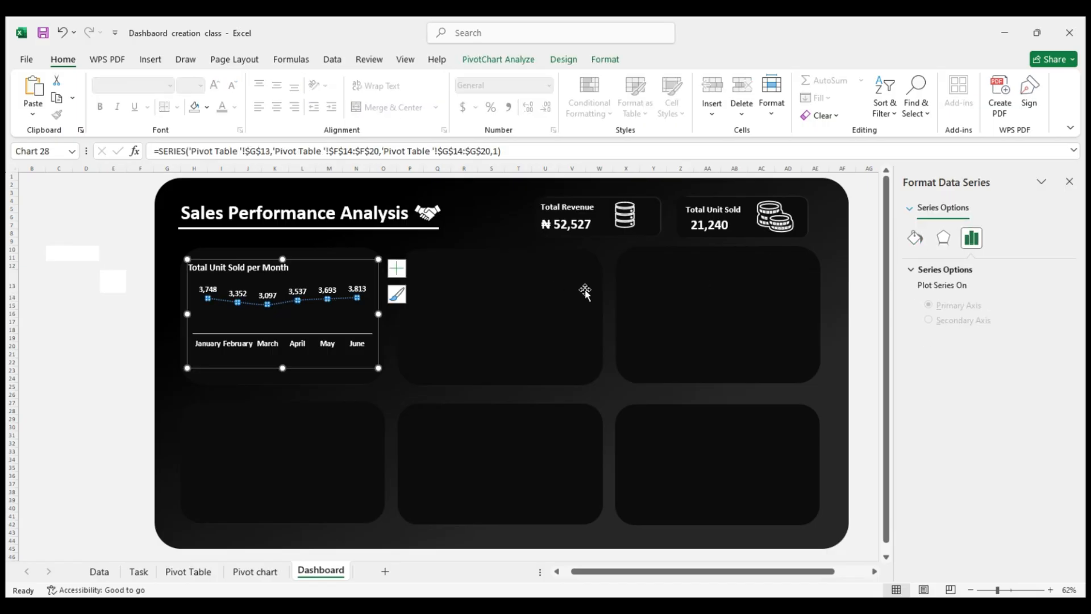
pyautogui.click(298, 303)
pyautogui.click(108, 313)
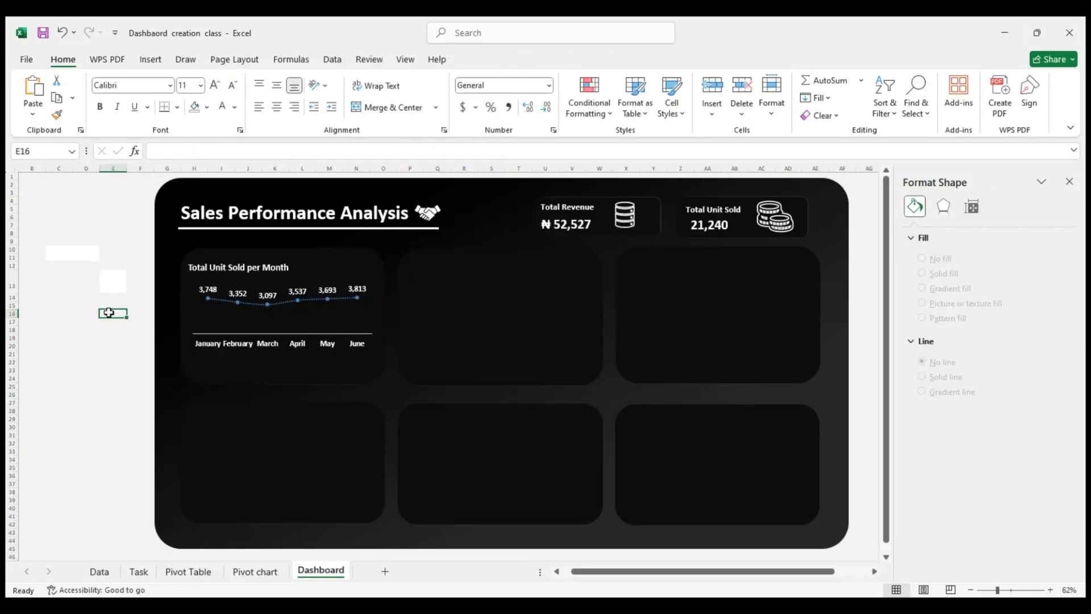
pyautogui.click(218, 302)
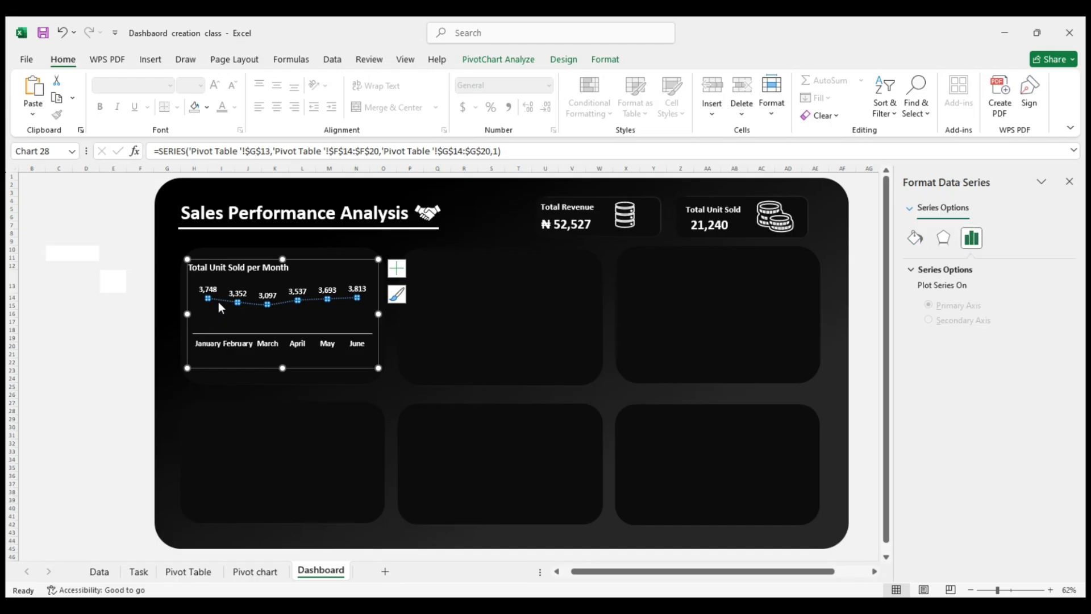
pyautogui.click(915, 240)
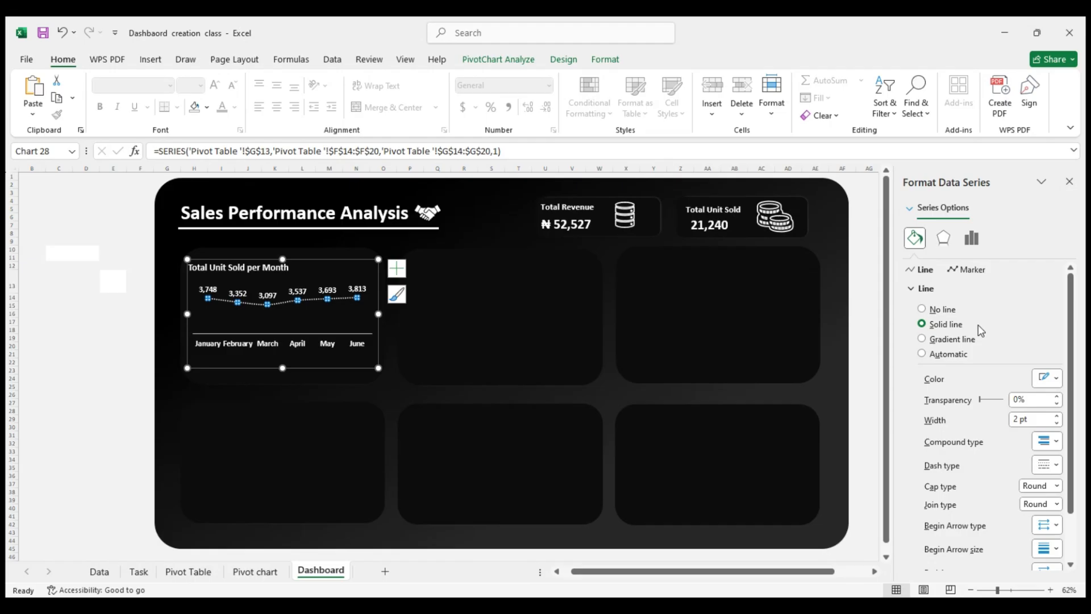
# Try borderless markers with a solid fill, and colors varied by point, on the Total Unit Sold per Month series
pyautogui.click(963, 274)
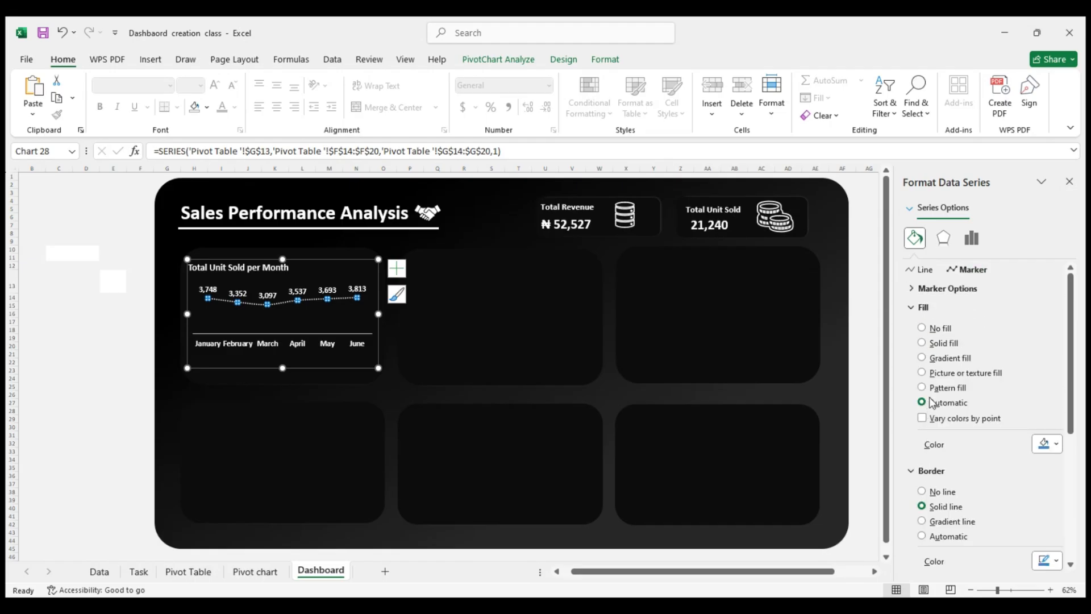
pyautogui.click(930, 495)
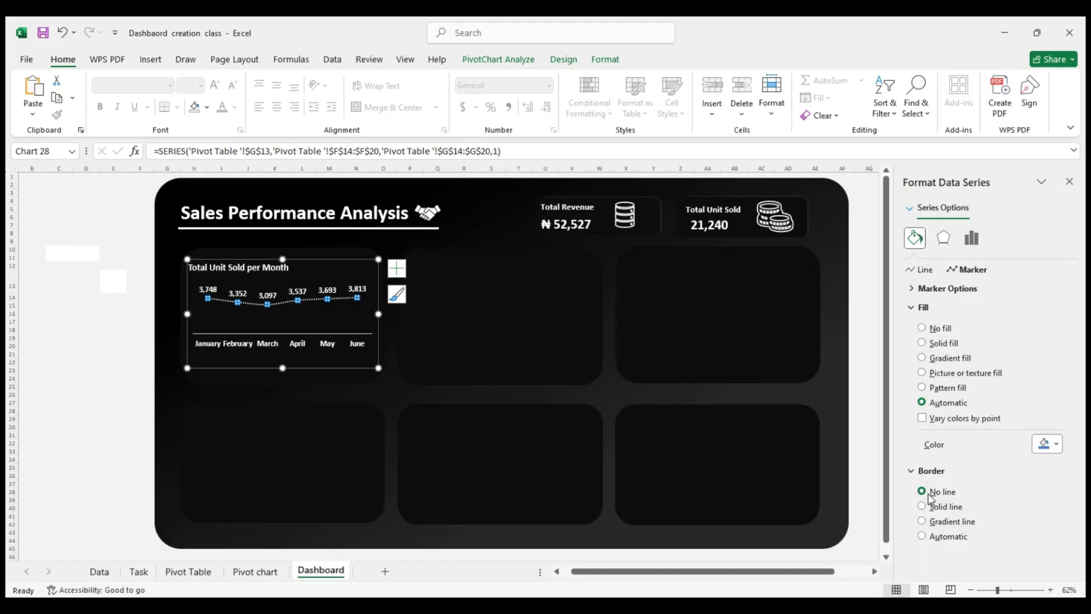
pyautogui.click(936, 345)
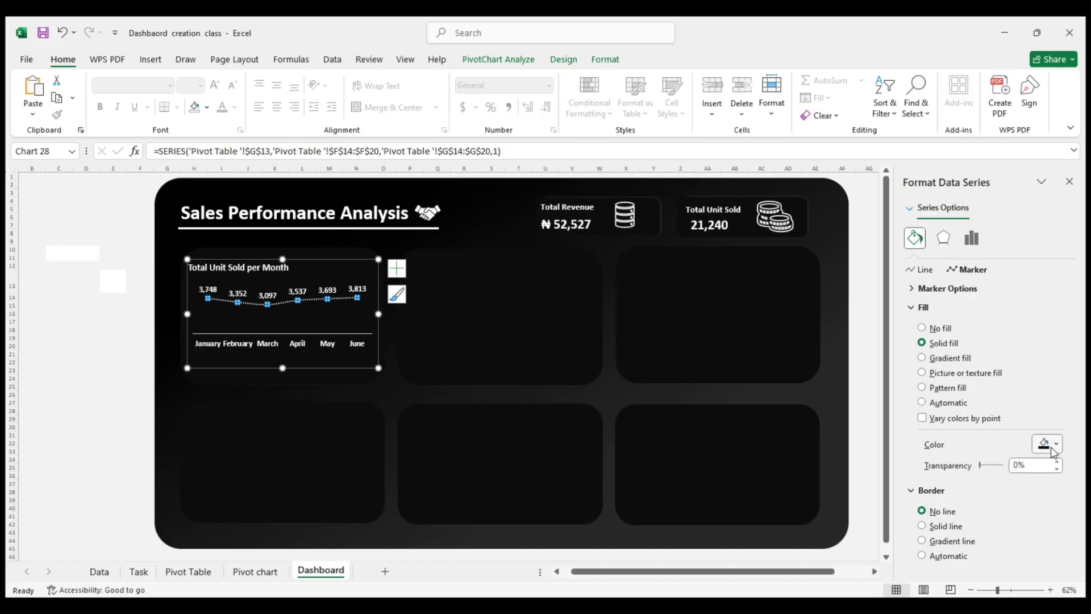
pyautogui.click(908, 241)
pyautogui.click(991, 423)
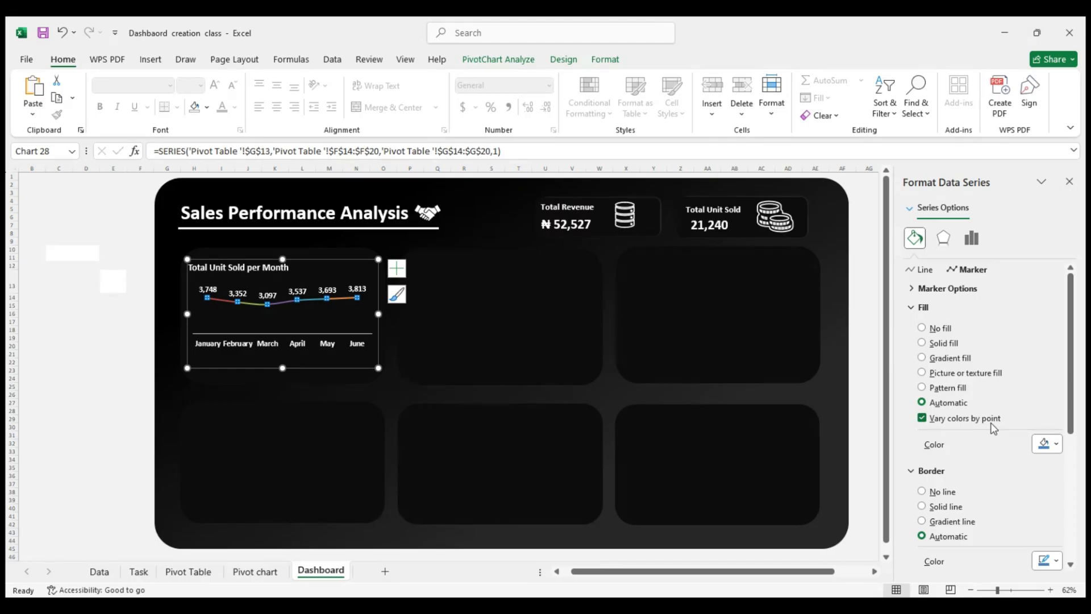
pyautogui.click(990, 423)
# Set the built-in marker size of the Total Unit Sold per Month series to 8
pyautogui.click(961, 291)
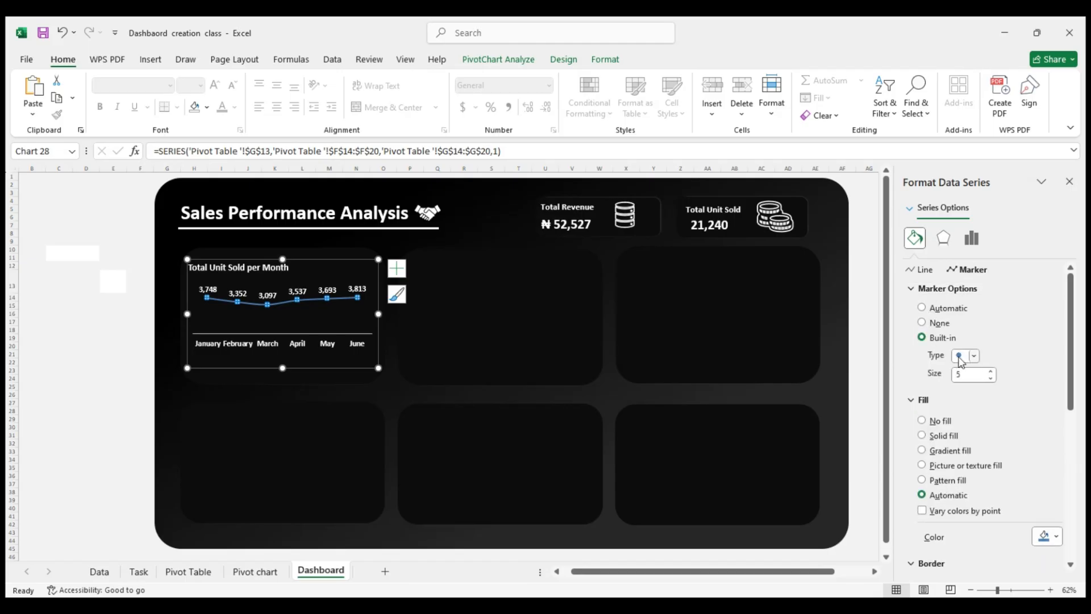
pyautogui.click(990, 371)
pyautogui.click(990, 371)
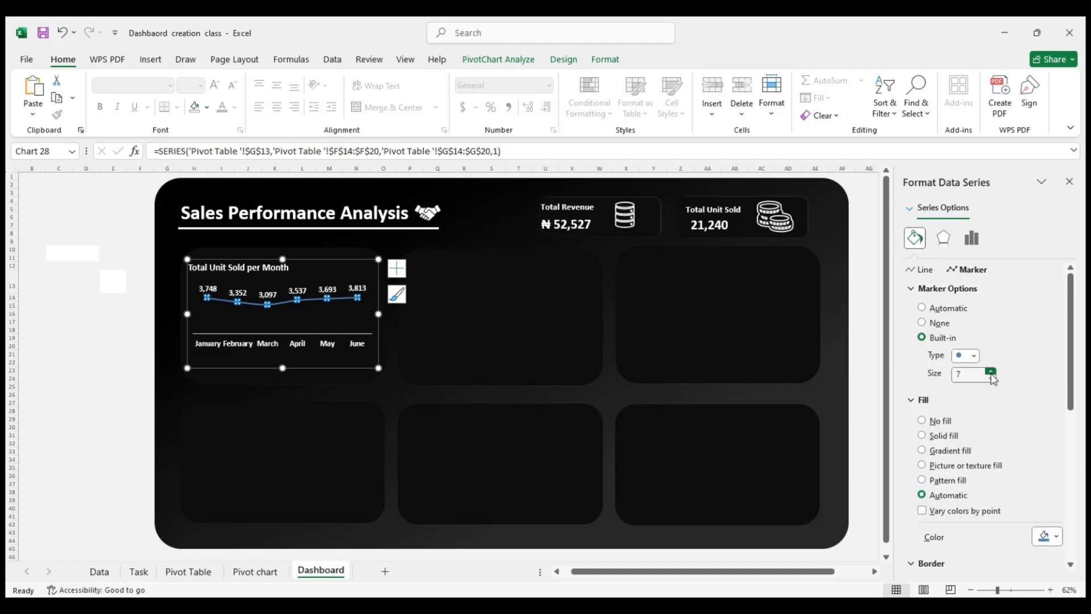
pyautogui.click(990, 370)
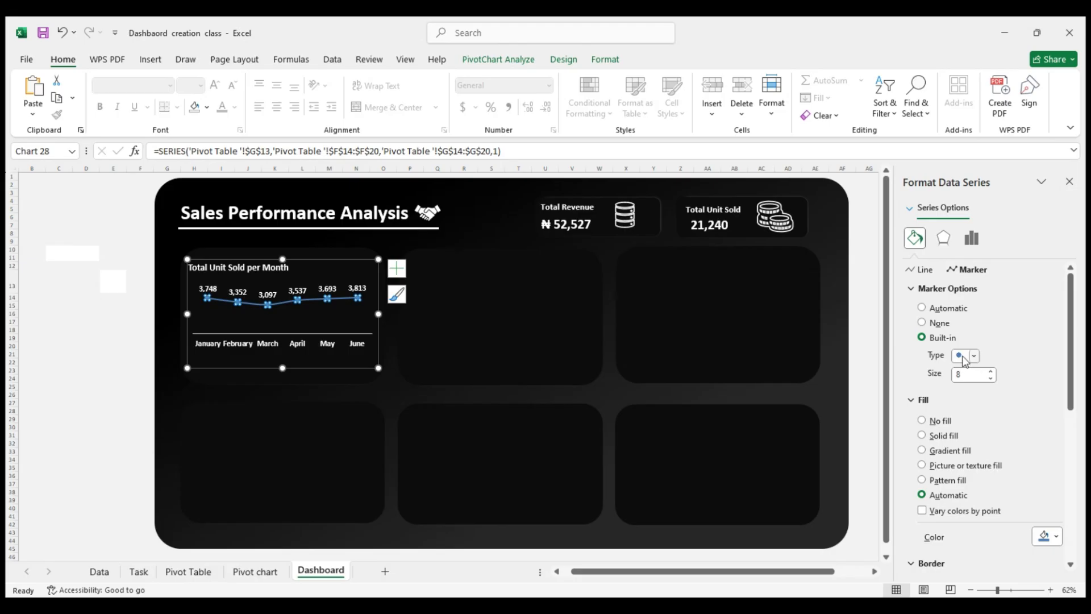
pyautogui.click(911, 401)
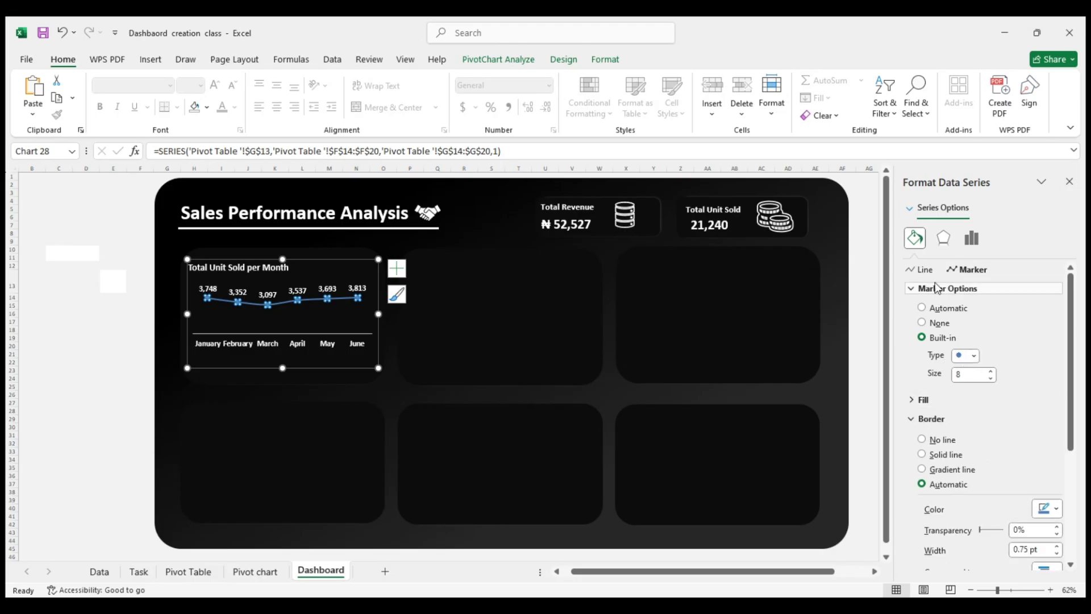
# Format the line of the Total Unit Sold per Month series as a solid white line
pyautogui.click(921, 269)
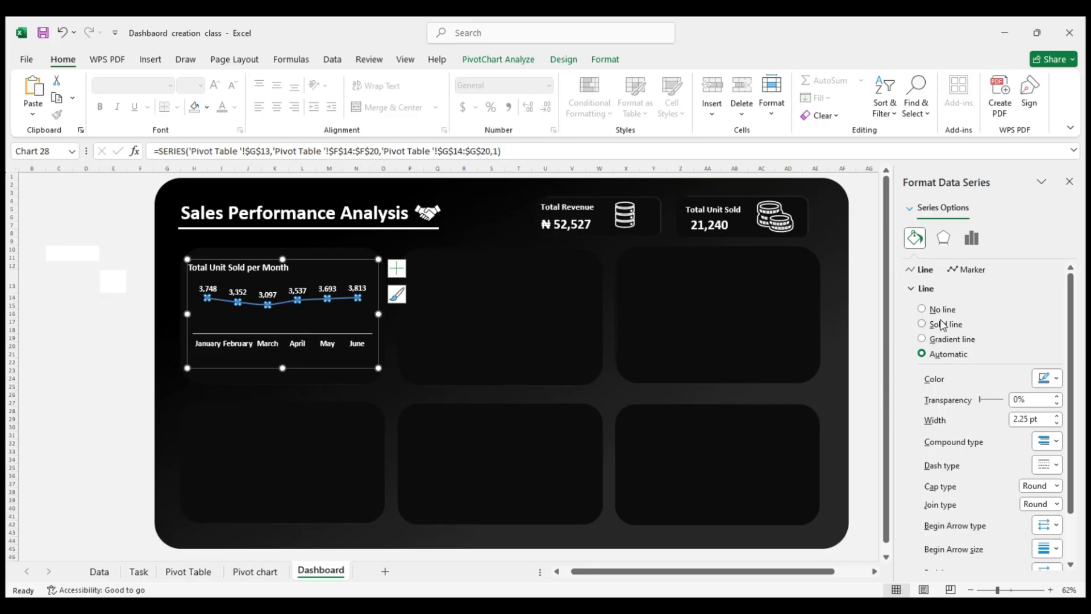
pyautogui.click(913, 288)
pyautogui.click(913, 288)
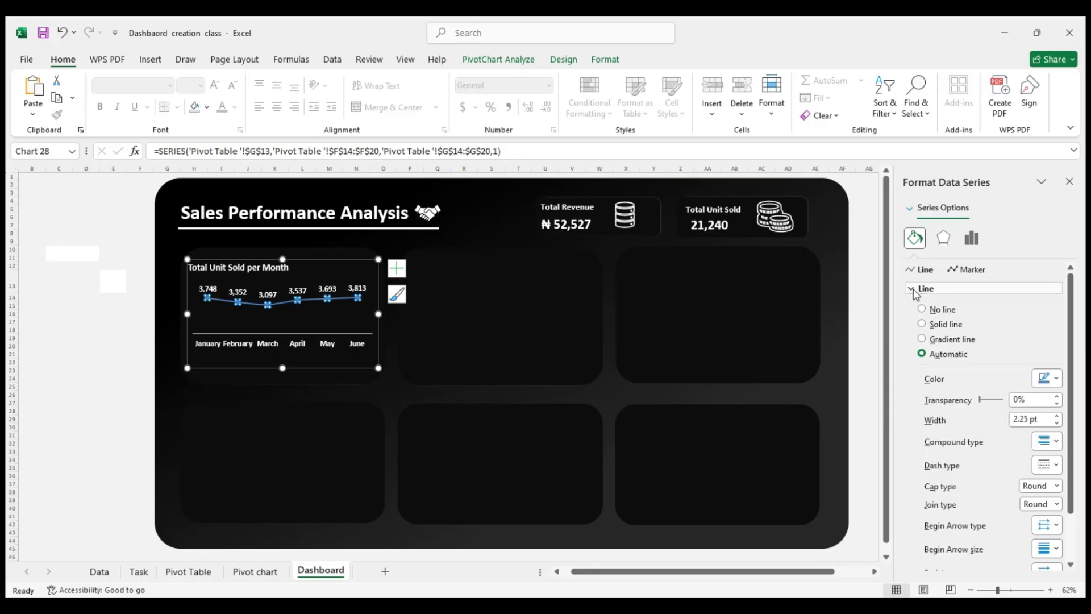
pyautogui.click(941, 313)
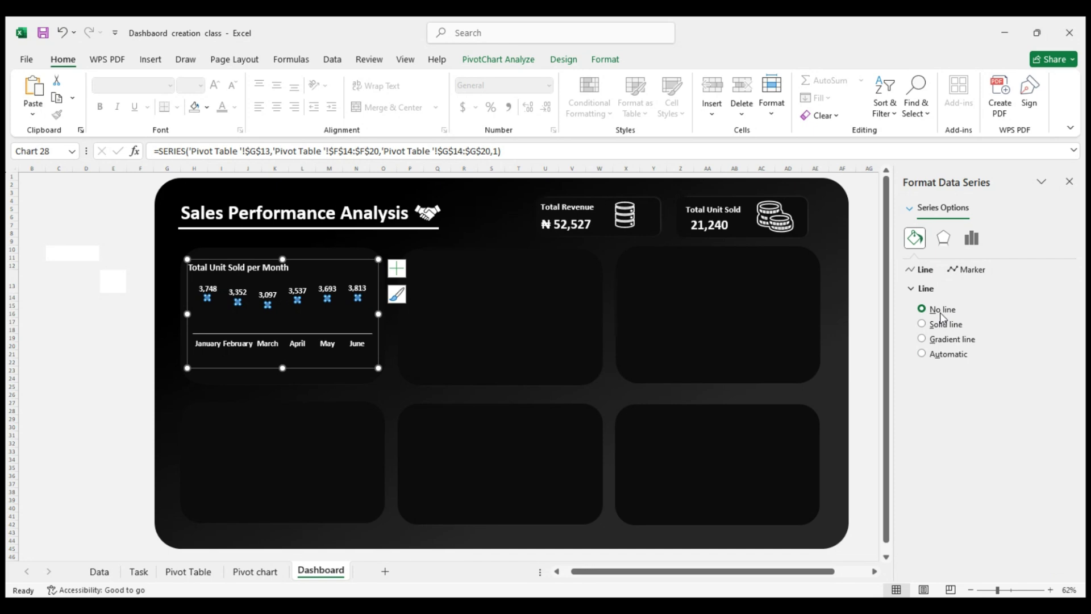
pyautogui.click(943, 325)
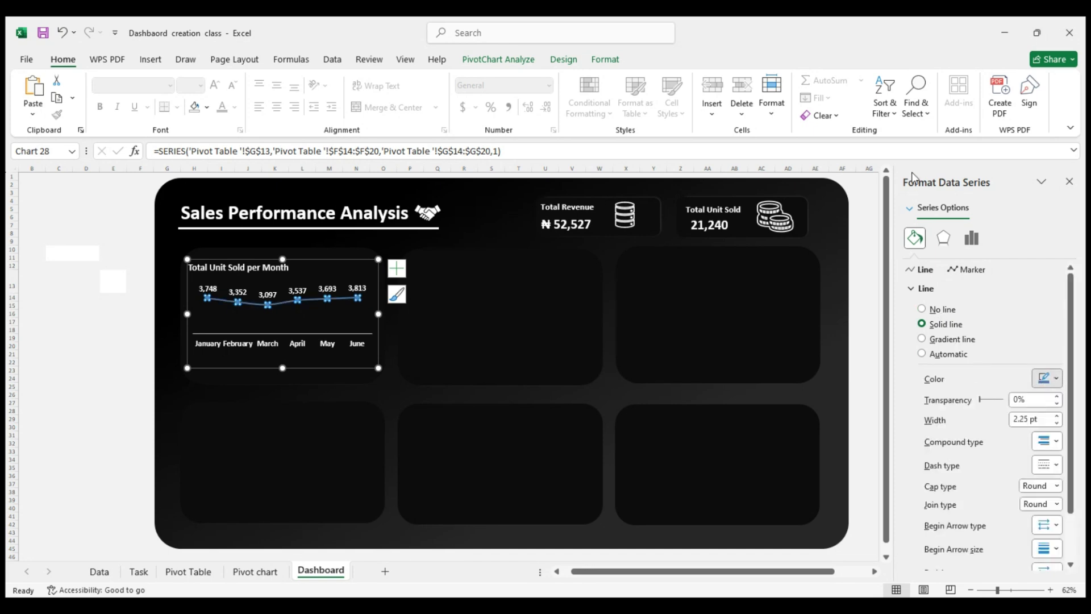
pyautogui.click(135, 338)
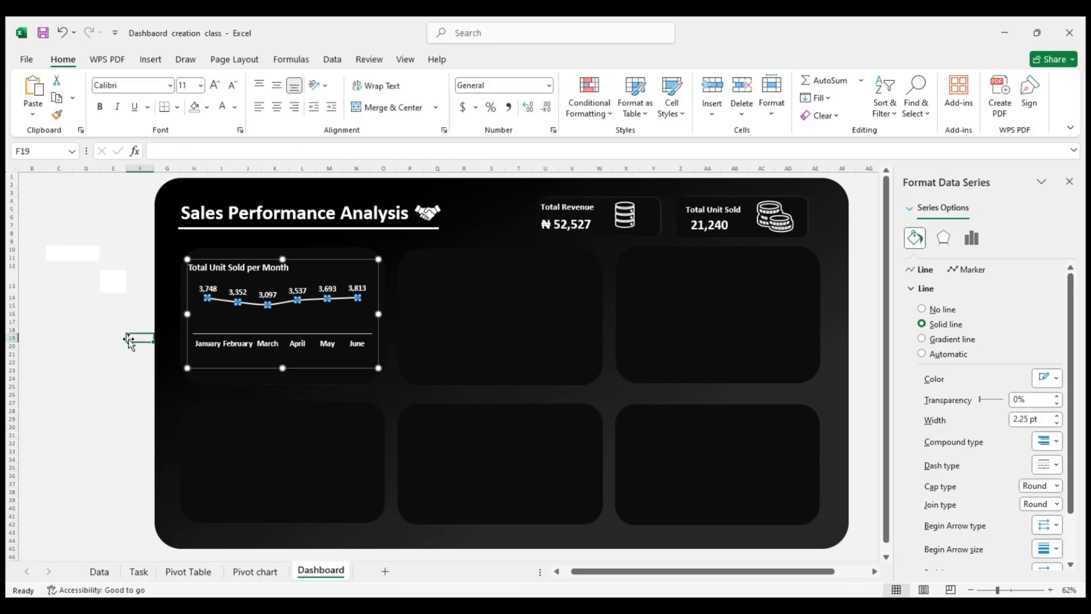
# Remove the border from the Total Unit Sold per Month series markers and give them a solid white fill
pyautogui.click(276, 304)
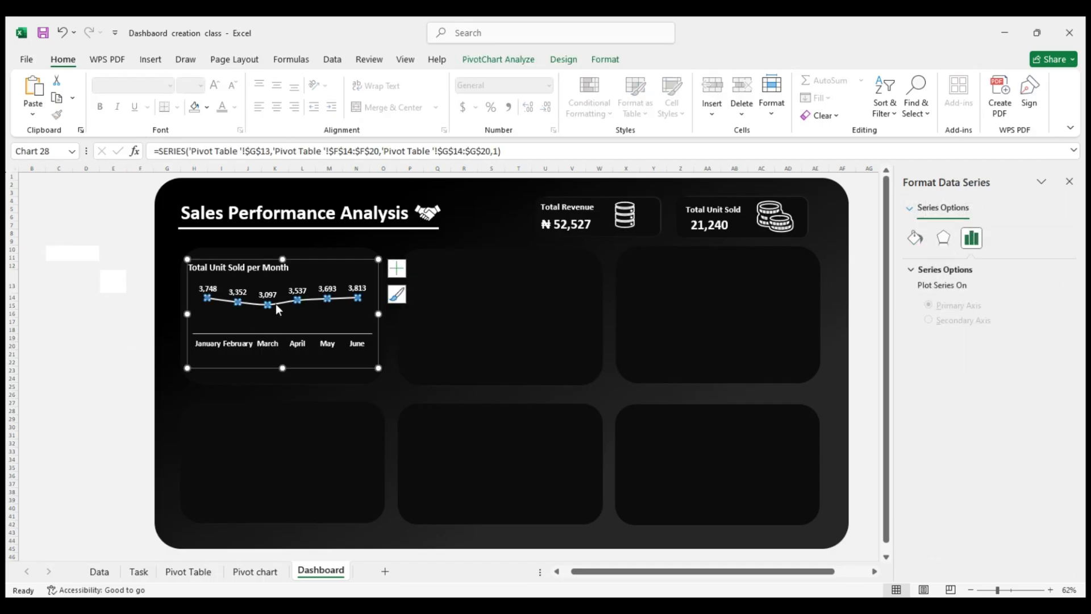
pyautogui.click(914, 238)
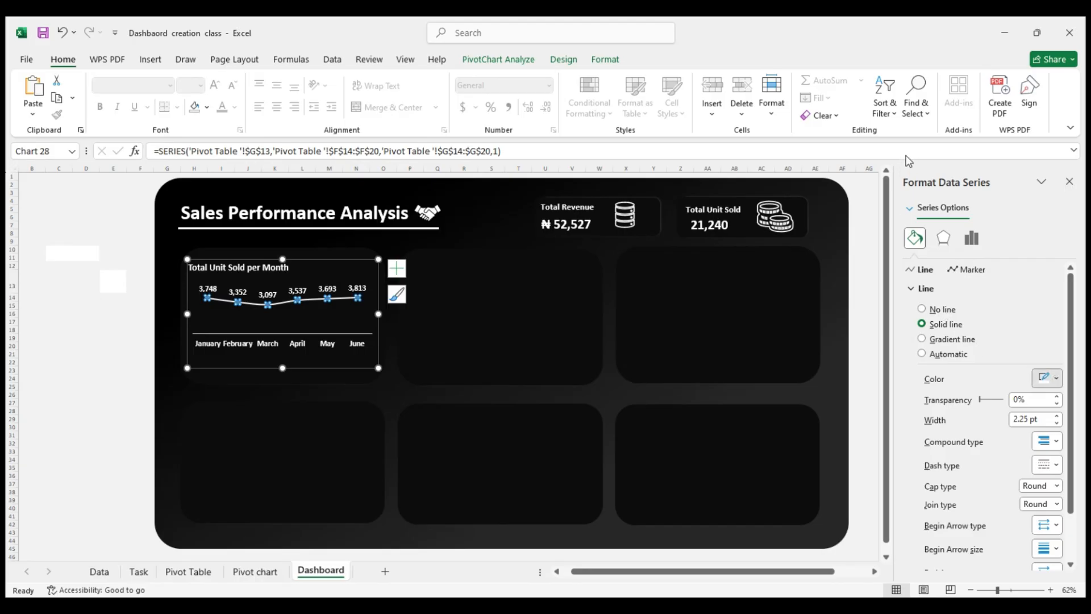
pyautogui.click(953, 275)
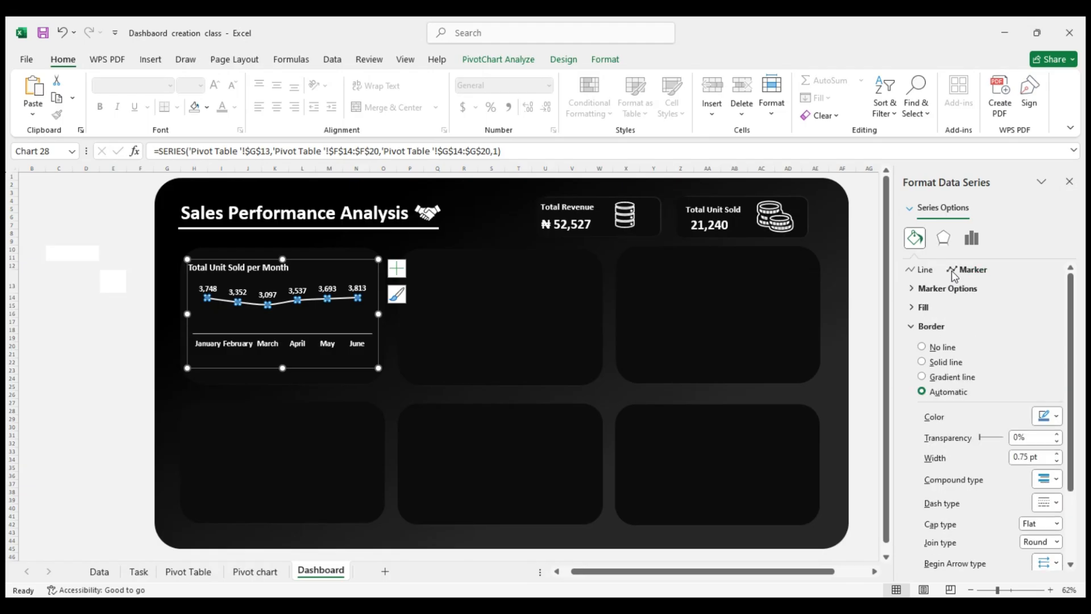
pyautogui.click(940, 350)
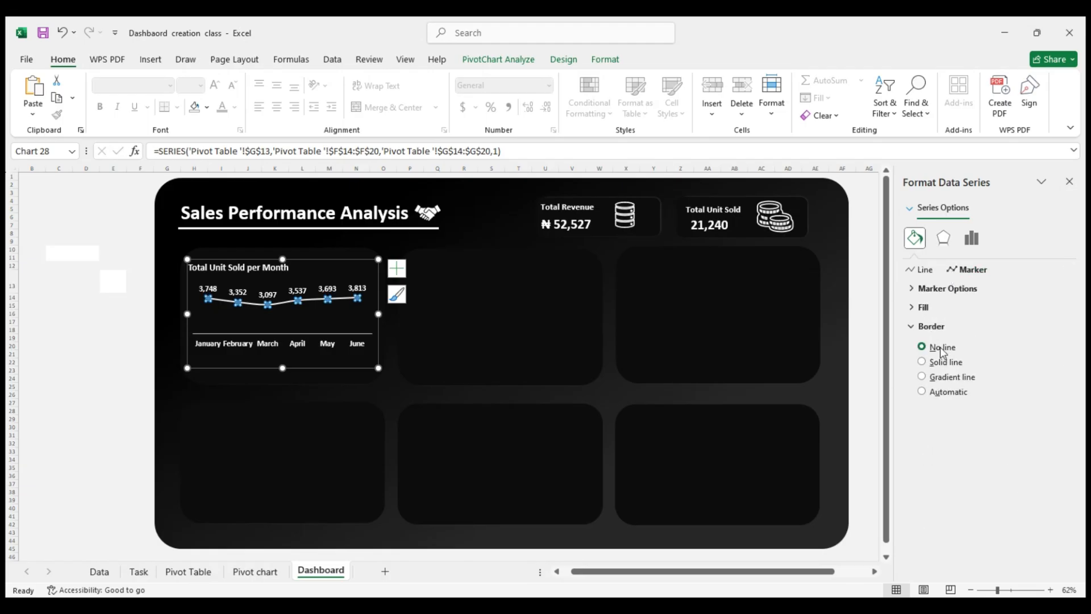
pyautogui.click(925, 312)
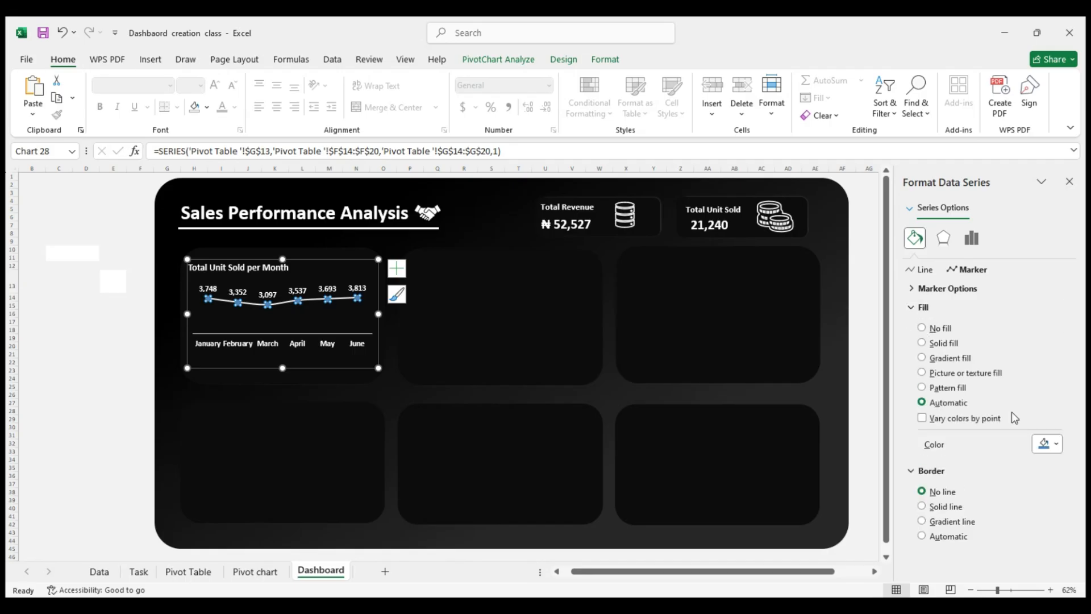
pyautogui.click(1054, 442)
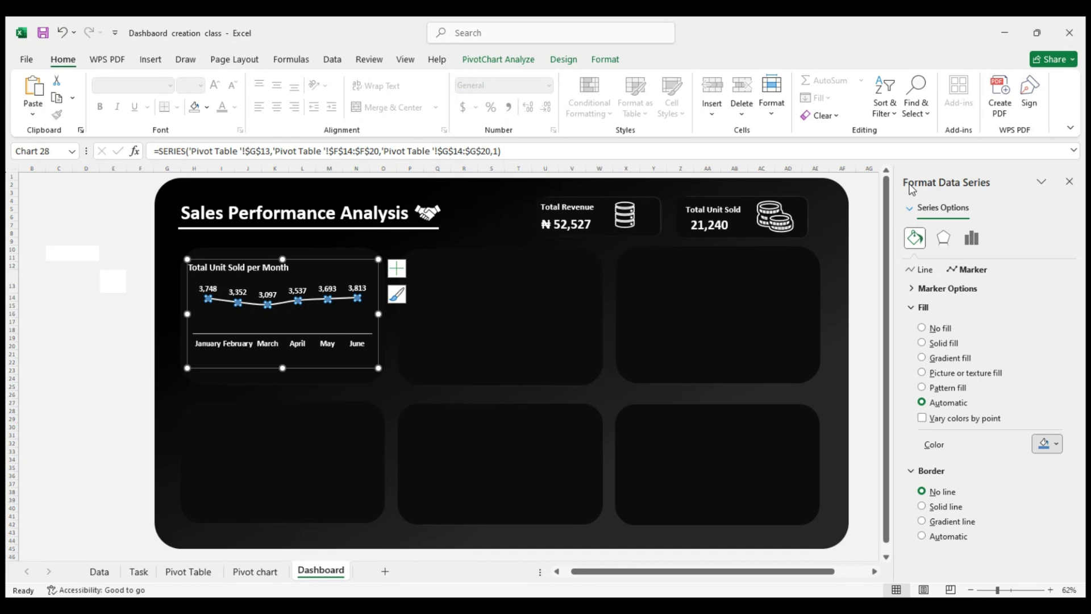
pyautogui.click(907, 213)
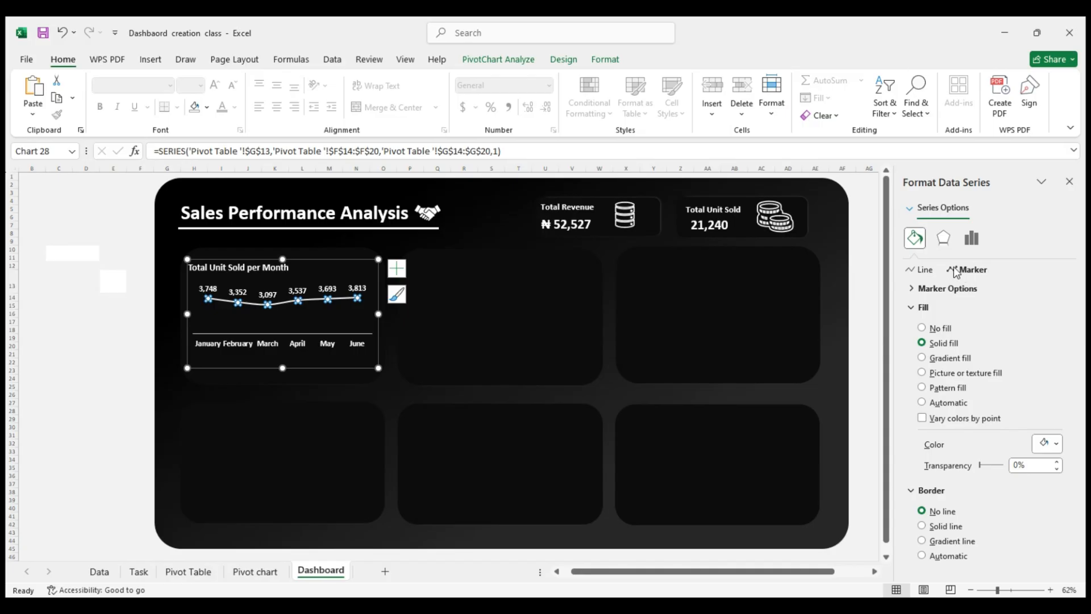
# Increase the marker size of the Total Unit Sold per Month series to 10
pyautogui.click(922, 307)
pyautogui.click(943, 288)
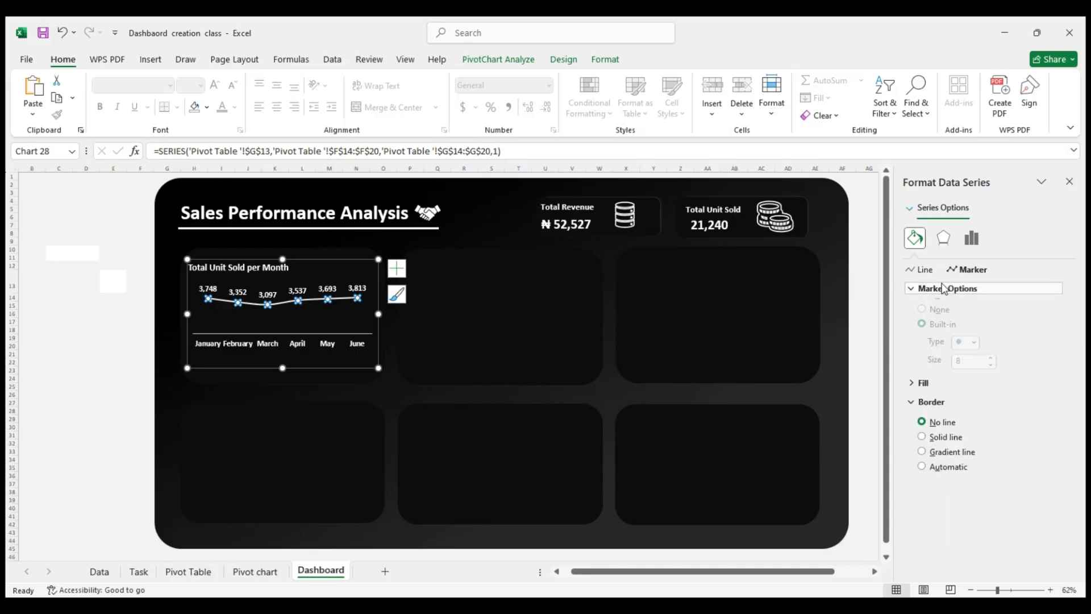
pyautogui.click(990, 371)
pyautogui.click(990, 371)
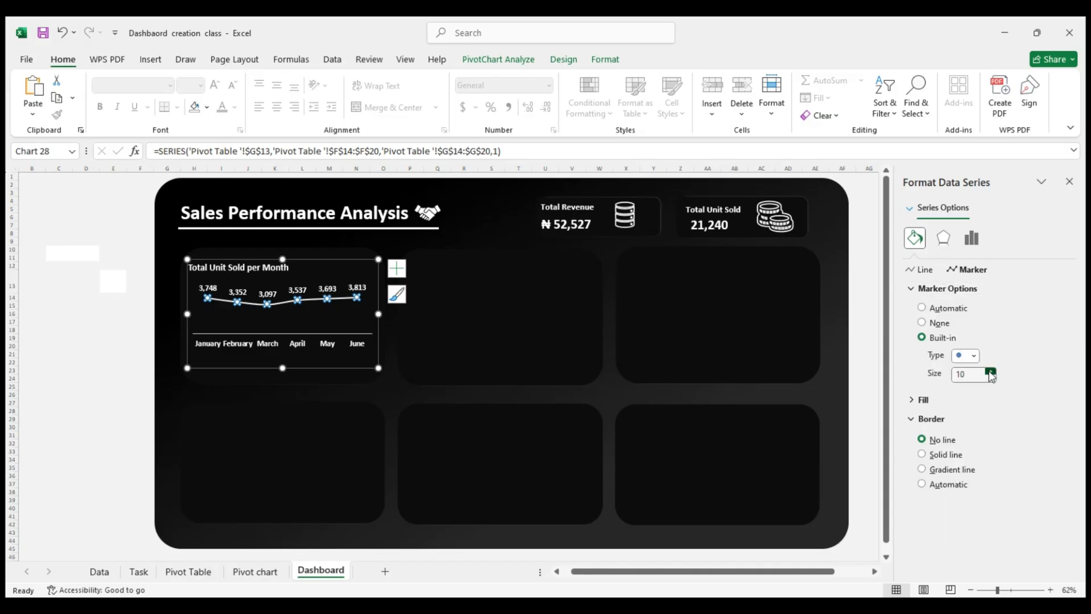
pyautogui.click(131, 370)
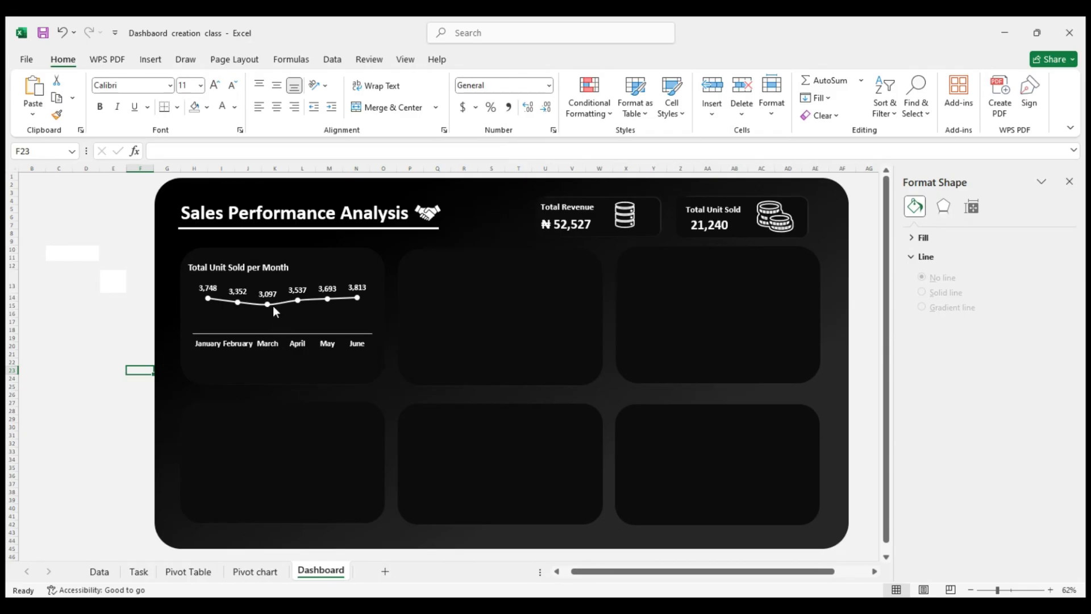
# Apply a dotted dash type to the line of the Total Unit Sold per Month series
pyautogui.click(280, 302)
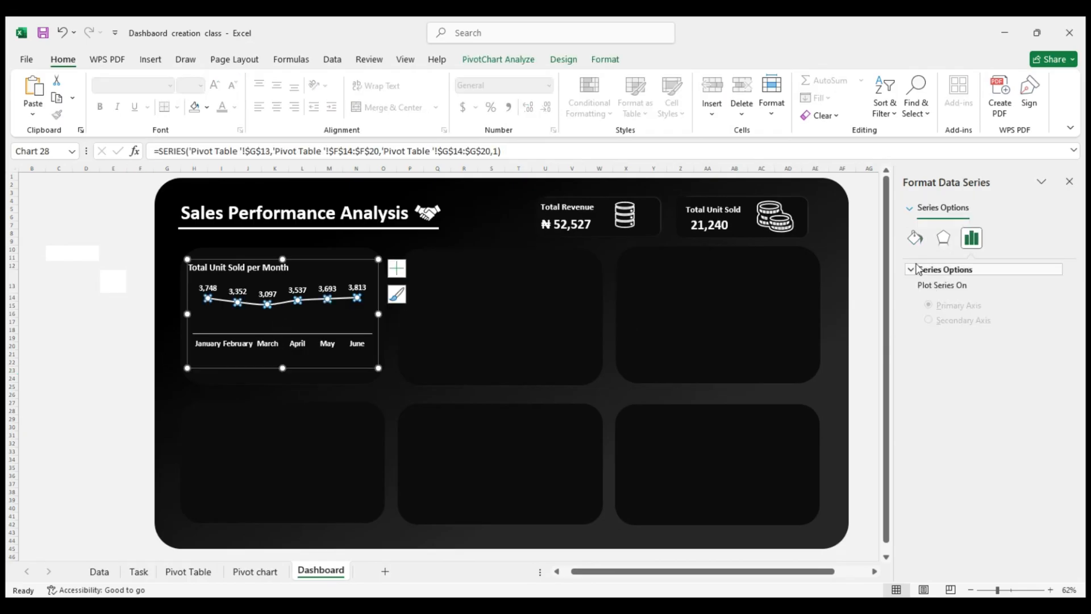
pyautogui.click(916, 238)
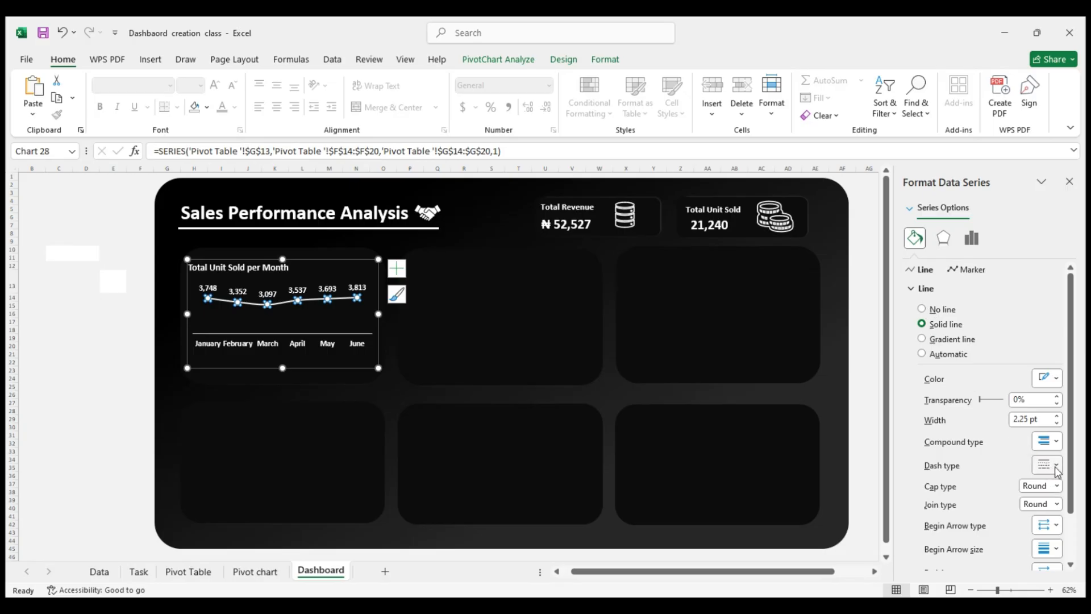
pyautogui.click(1050, 510)
pyautogui.click(1050, 499)
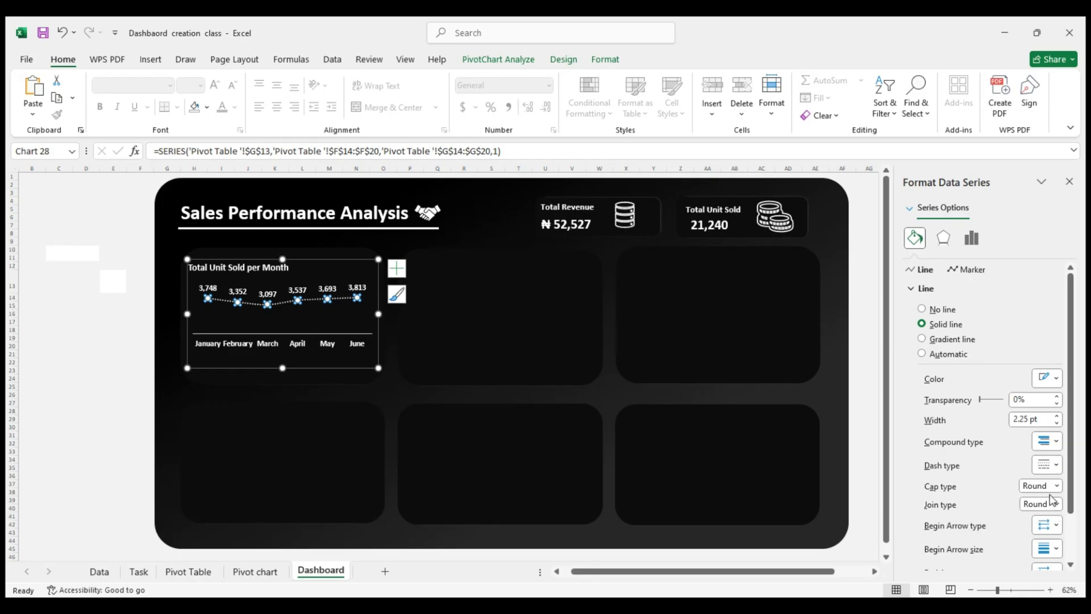
pyautogui.click(145, 388)
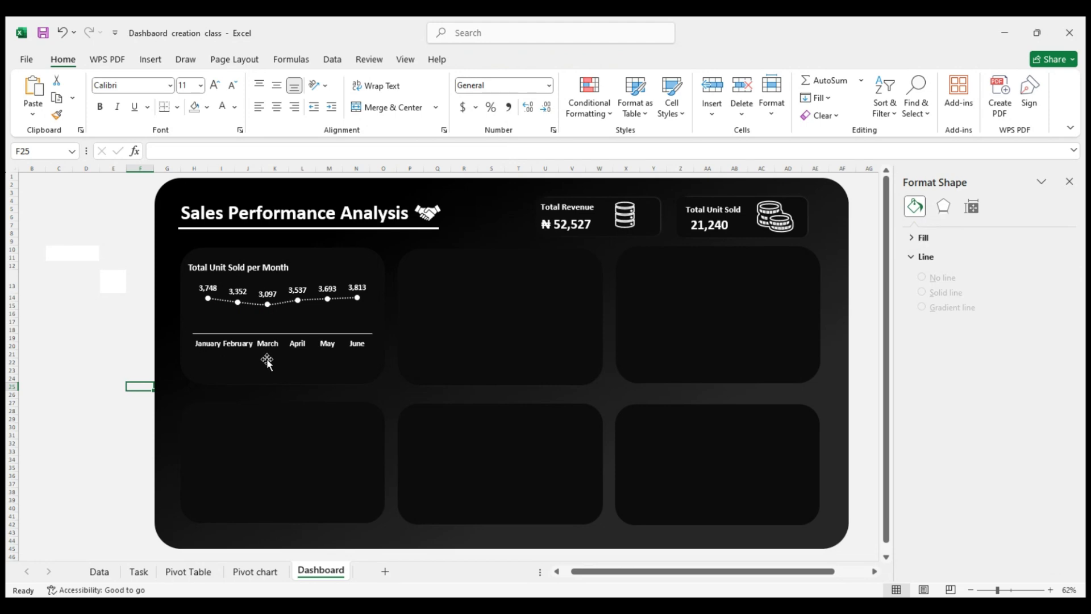
# On the Pivot chart sheet, set the Total Unit Sold per Month chart title's font color to Automatic
pyautogui.click(192, 573)
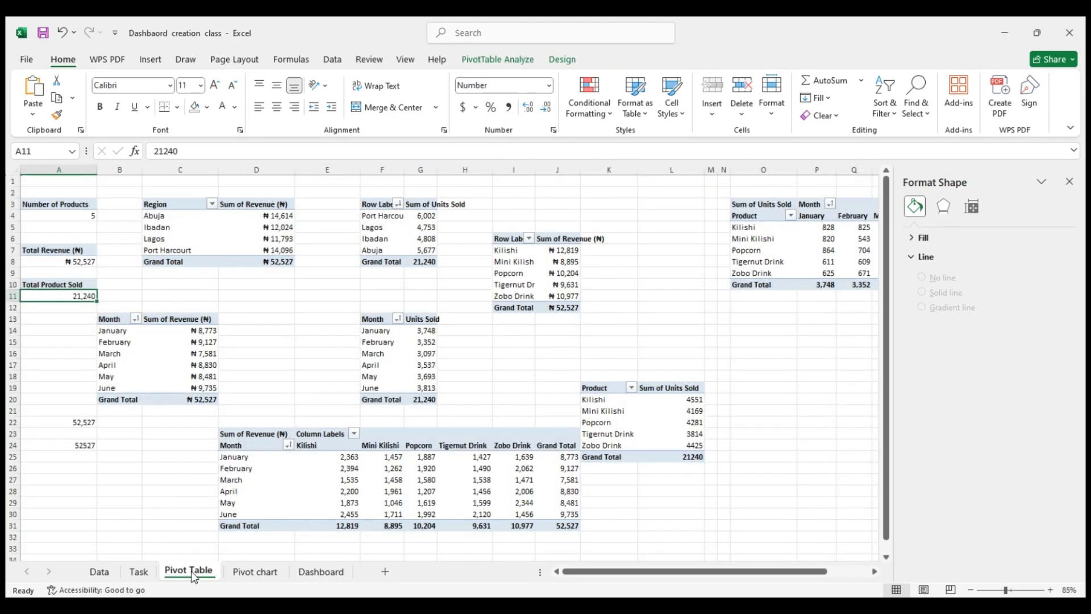
pyautogui.click(254, 574)
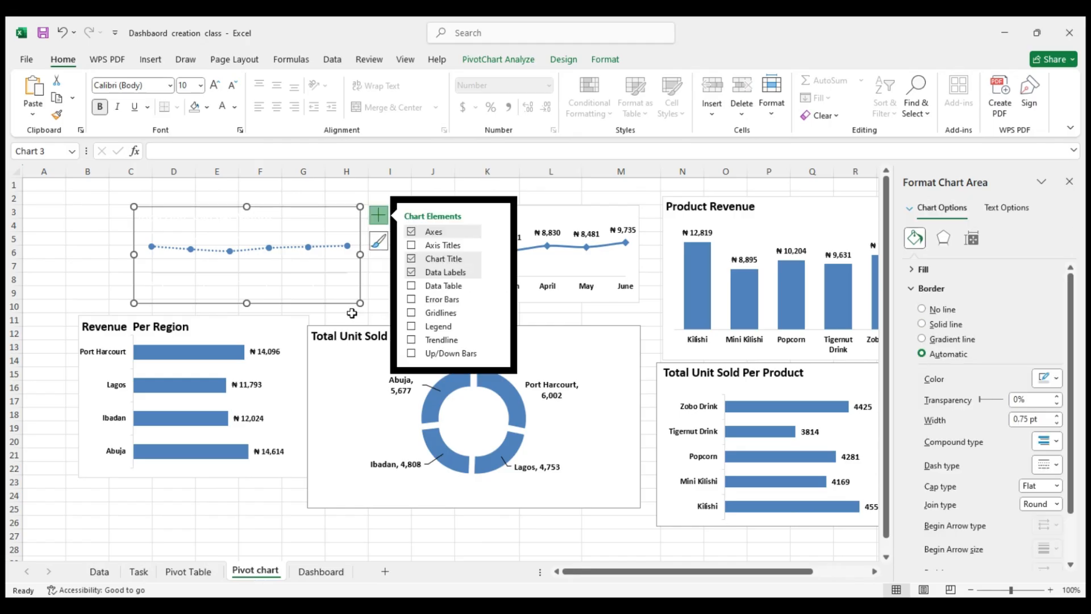
pyautogui.click(237, 221)
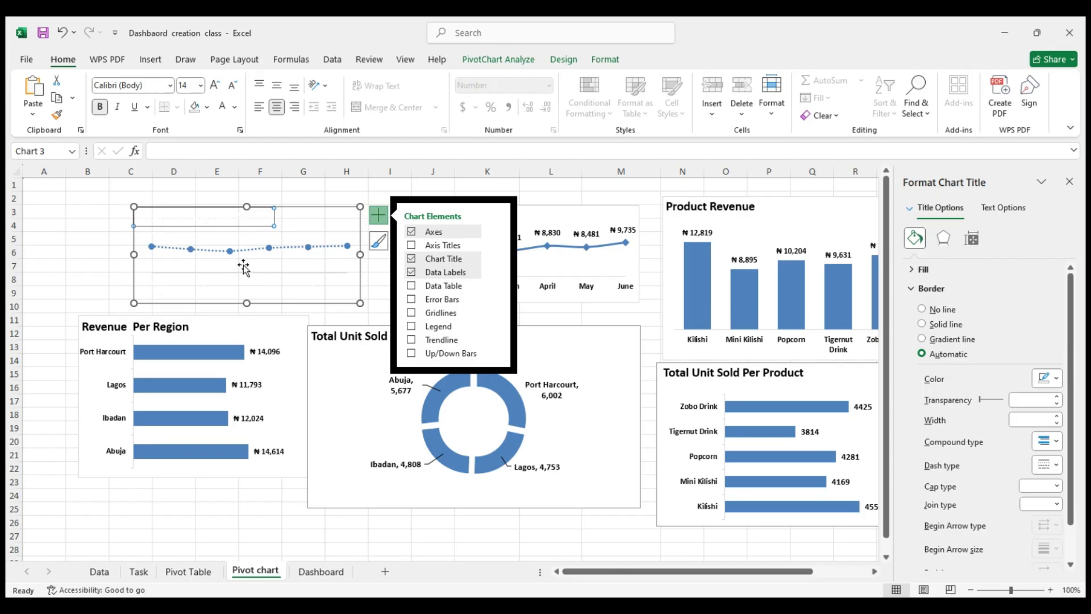
pyautogui.click(234, 110)
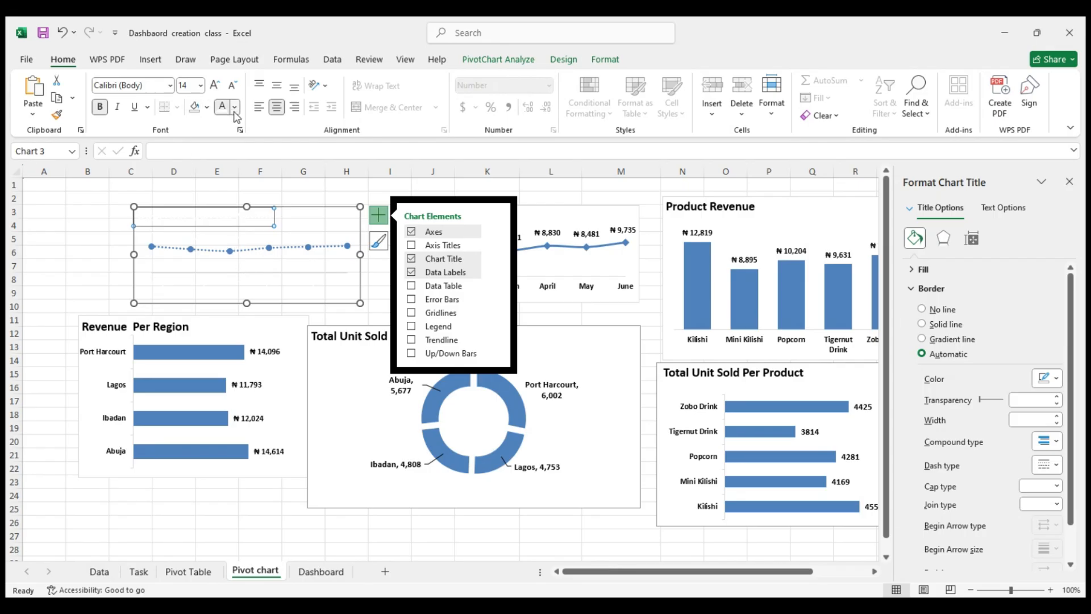
pyautogui.click(233, 168)
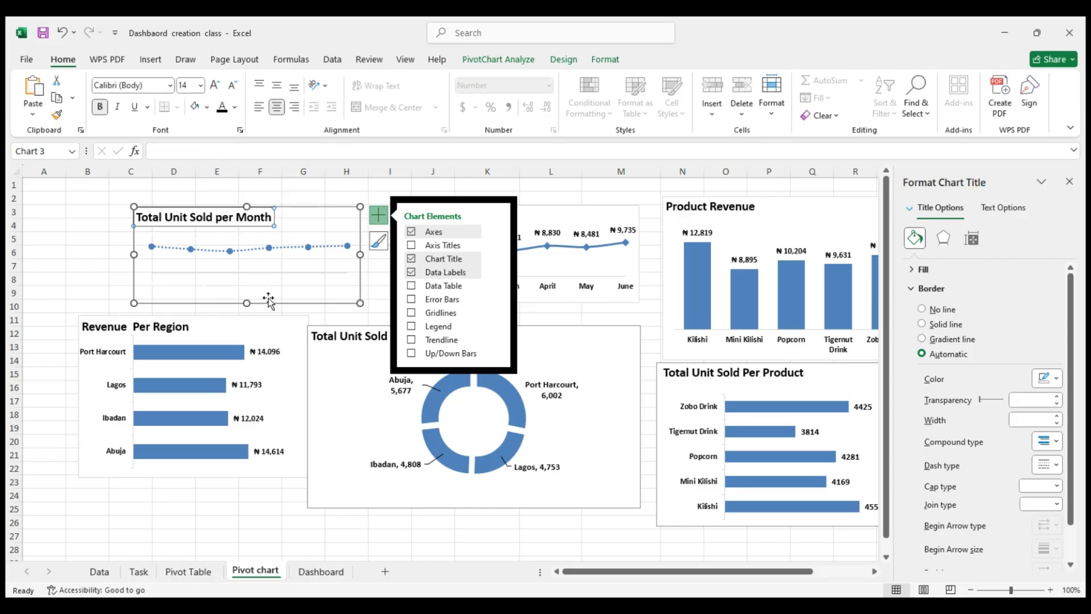
pyautogui.click(281, 319)
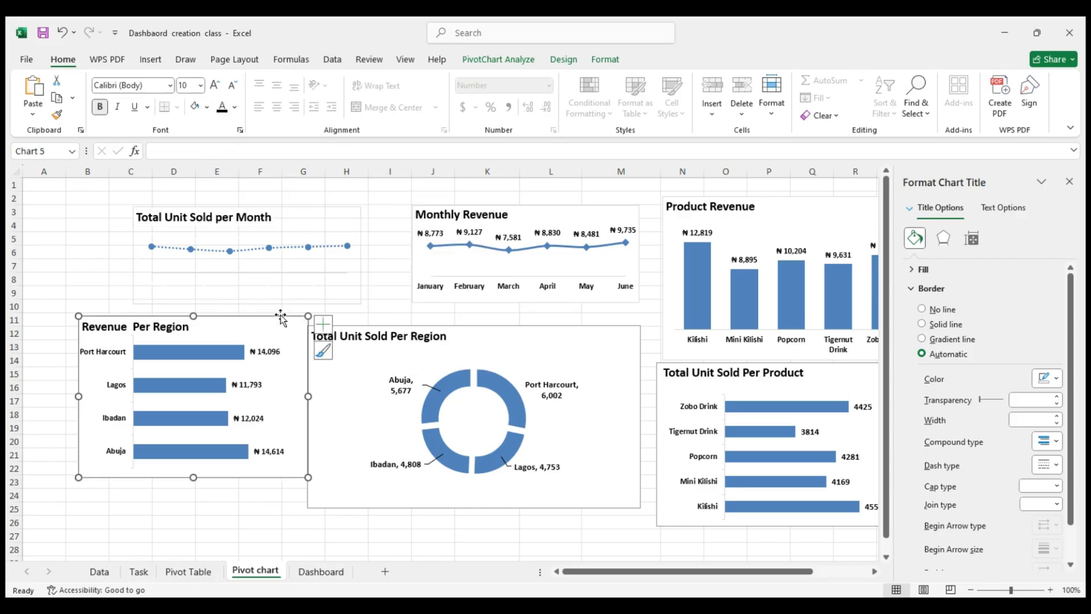
# Select the Monthly Revenue chart on the Pivot chart sheet, look over the Pivot Table sheet, and return to the Dashboard sheet
pyautogui.click(420, 216)
pyautogui.click(551, 214)
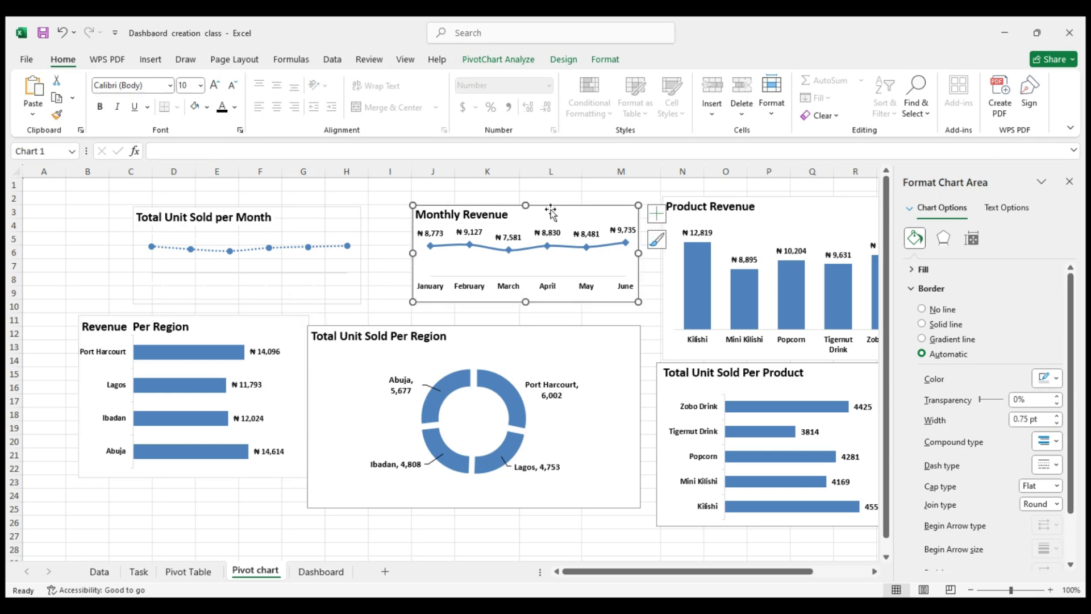
pyautogui.click(203, 575)
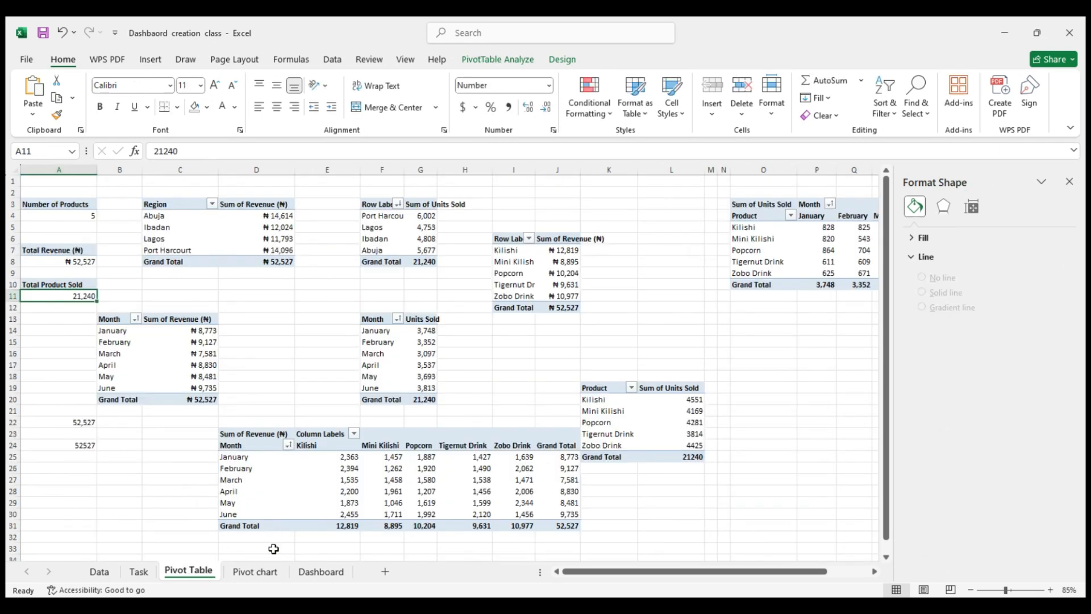
pyautogui.click(257, 571)
pyautogui.click(300, 573)
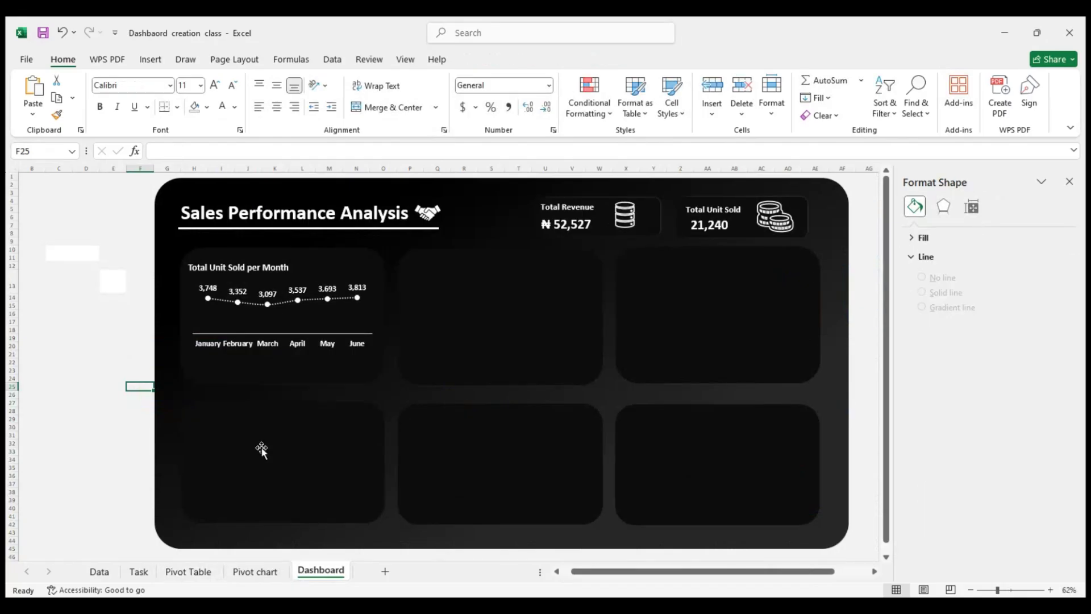
# Copy the Monthly Revenue, Product Revenue, both Per Region and Total Unit Sold Per Product charts from Pivot chart onto the Dashboard sheet
pyautogui.click(236, 570)
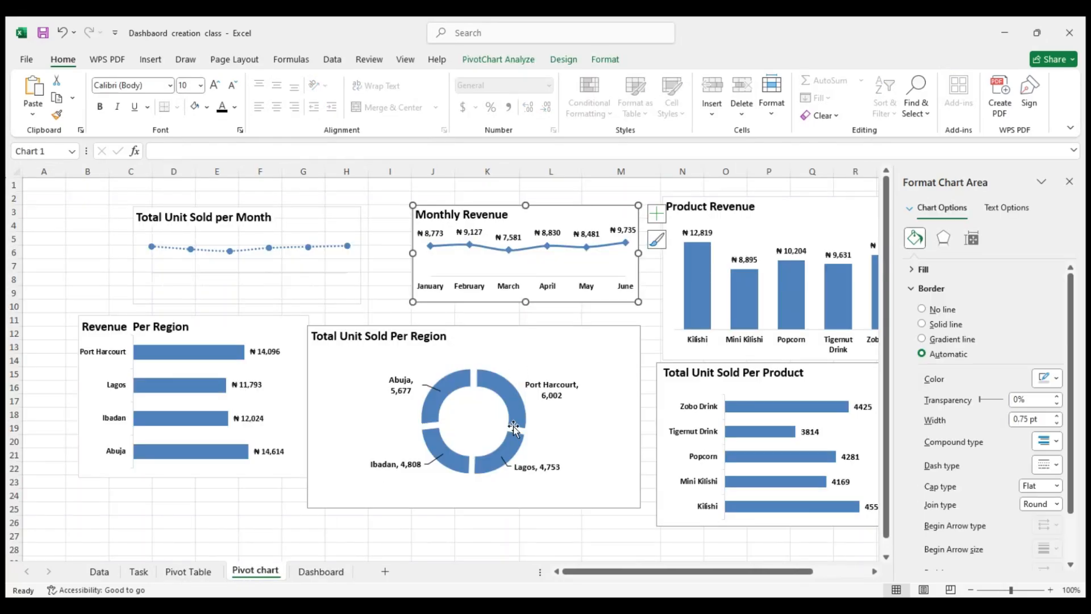
pyautogui.keyDown('ctrl'); pyautogui.click(765, 302); pyautogui.keyUp('ctrl')
pyautogui.keyDown('ctrl'); pyautogui.click(230, 391); pyautogui.keyUp('ctrl')
pyautogui.keyDown('ctrl'); pyautogui.click(329, 405); pyautogui.keyUp('ctrl')
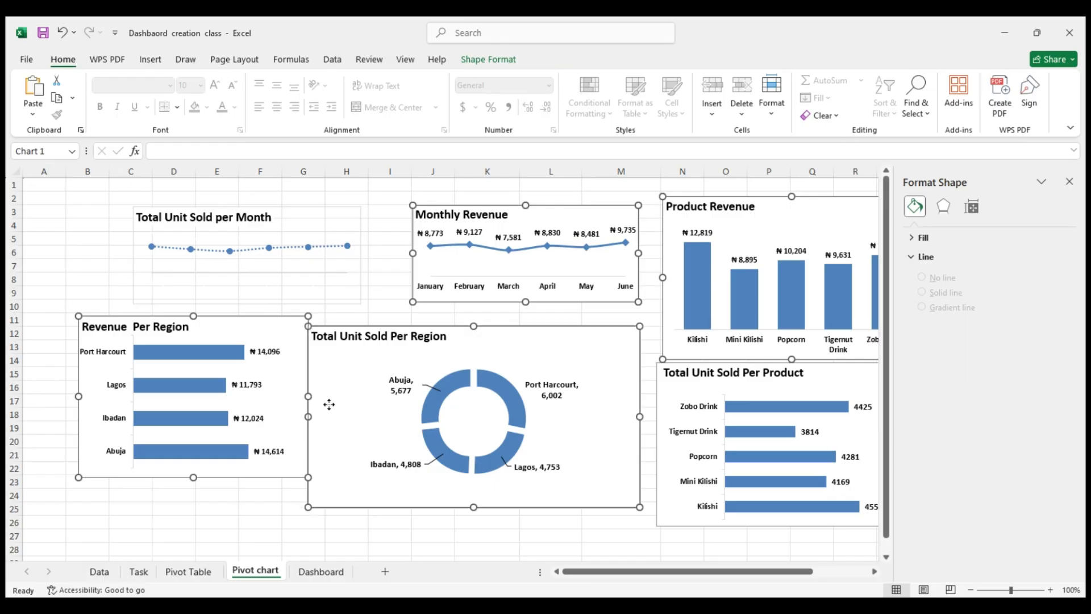
pyautogui.keyDown('ctrl'); pyautogui.click(679, 372); pyautogui.keyUp('ctrl')
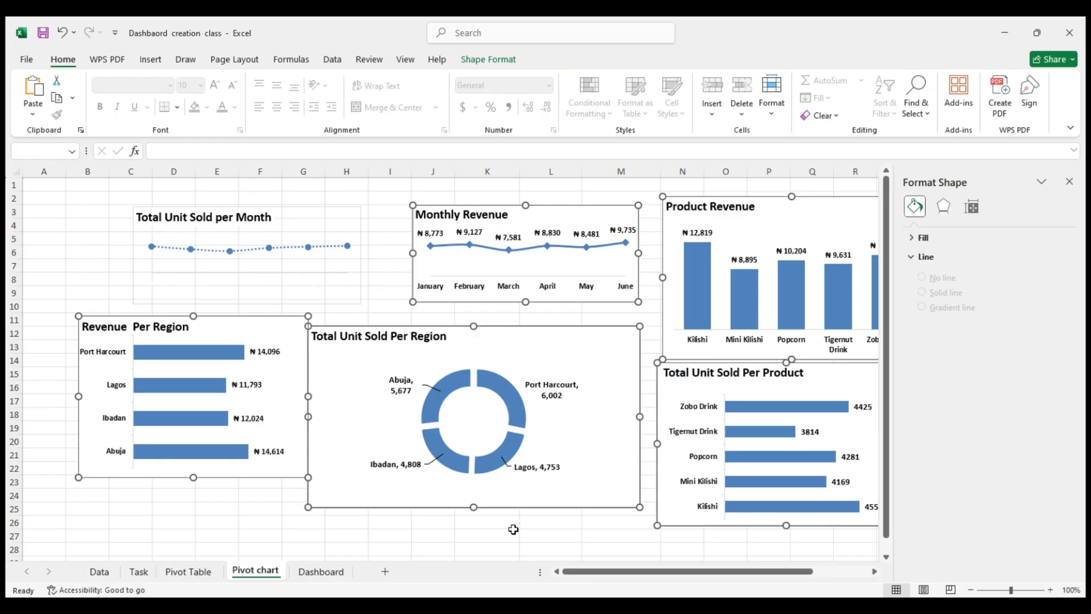
pyautogui.click(321, 571)
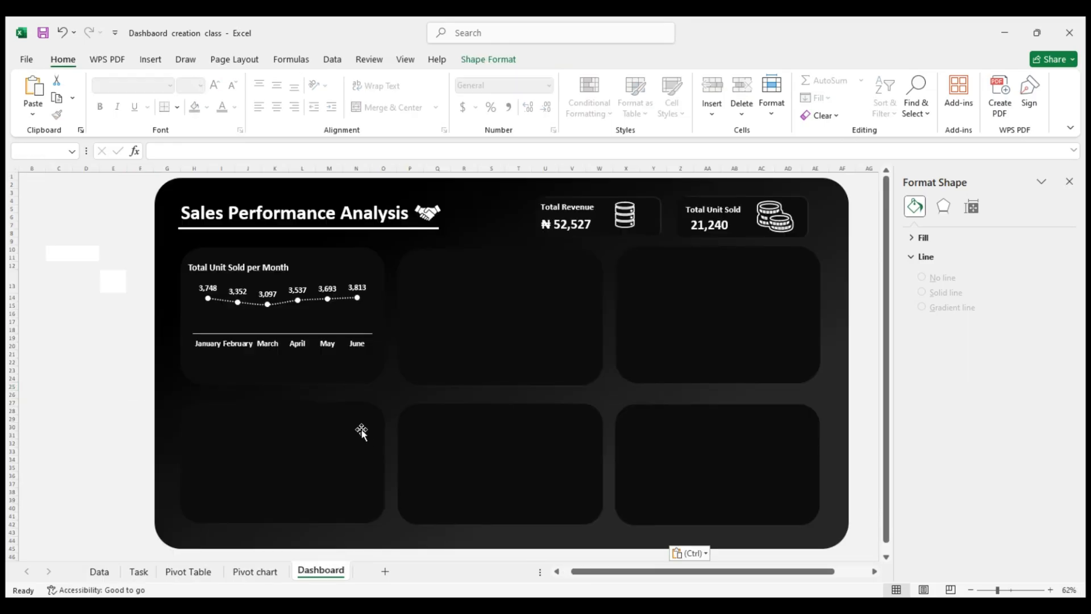
pyautogui.hotkey('ctrl', 'v')
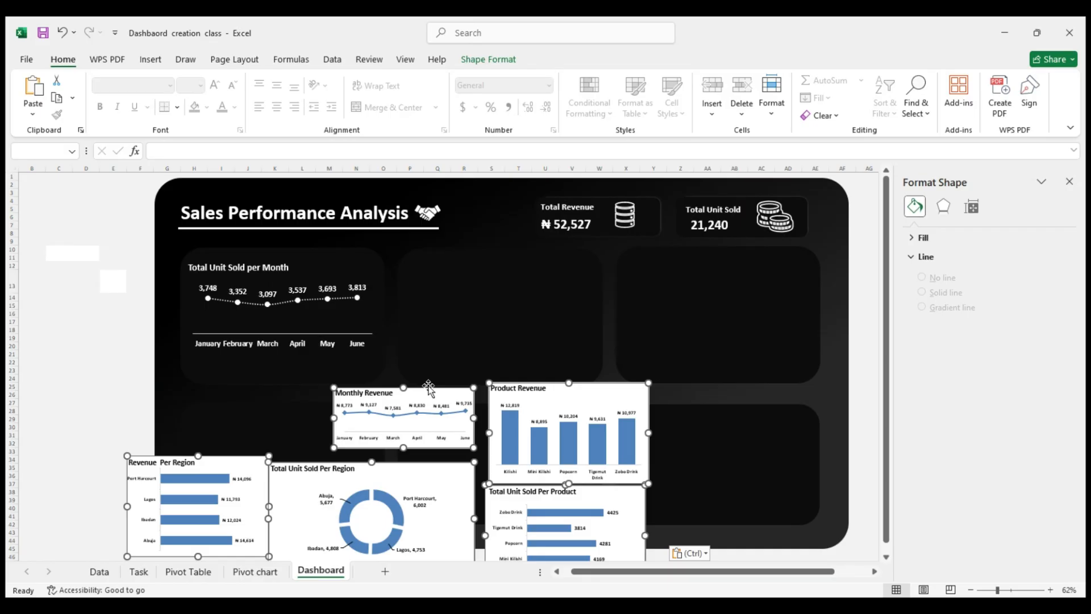
pyautogui.moveTo(429, 389); pyautogui.dragTo(476, 345)
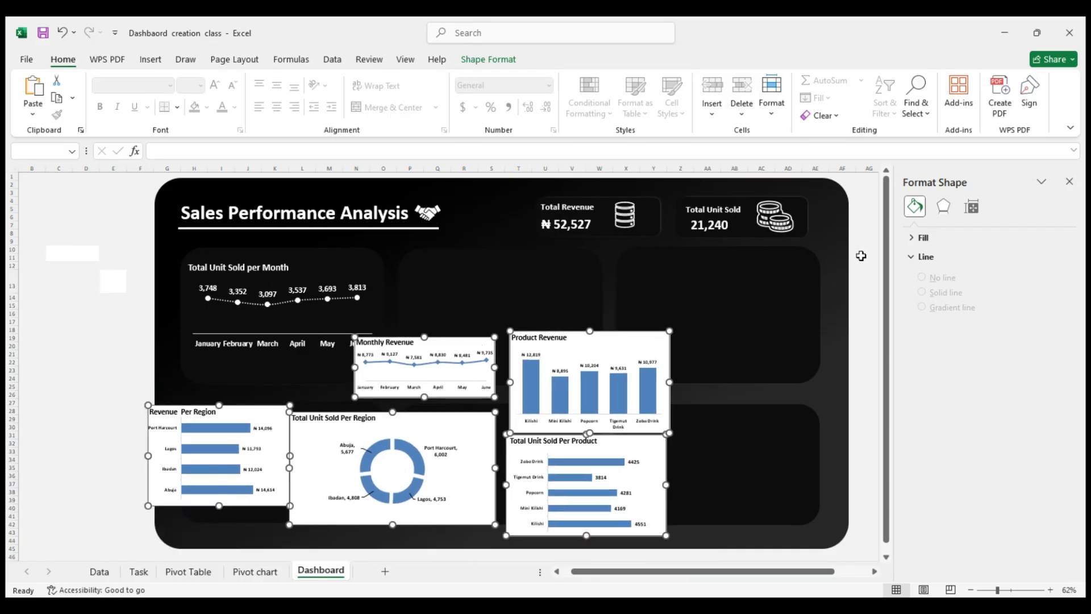
# Try Format Painter from the first panel on the Monthly Revenue chart, and place that chart in the top row's middle panel
pyautogui.click(422, 357)
pyautogui.click(422, 355)
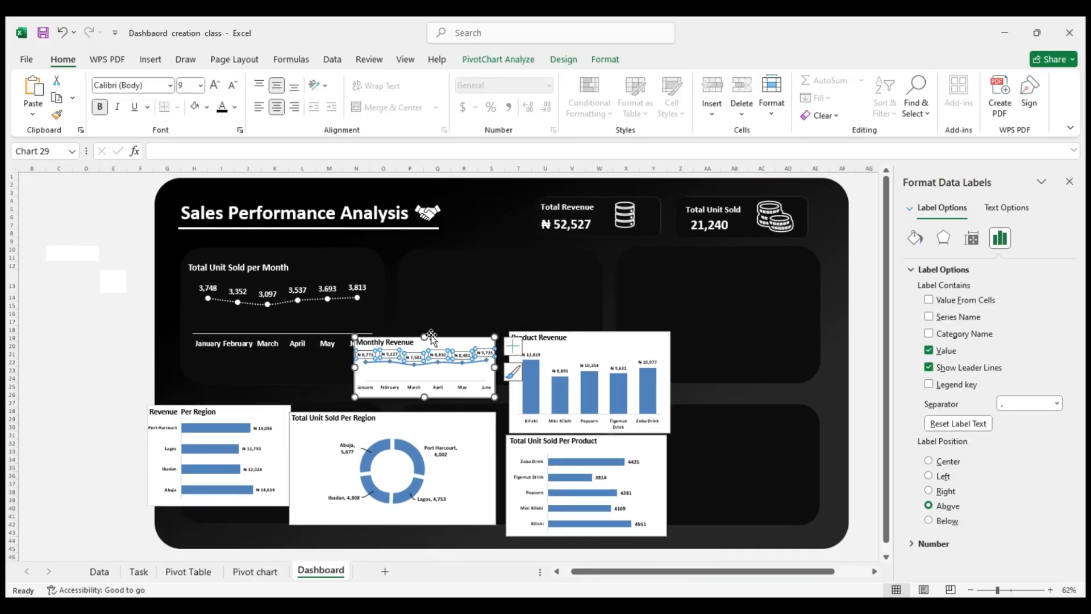
pyautogui.moveTo(443, 339); pyautogui.dragTo(514, 275)
pyautogui.click(296, 278)
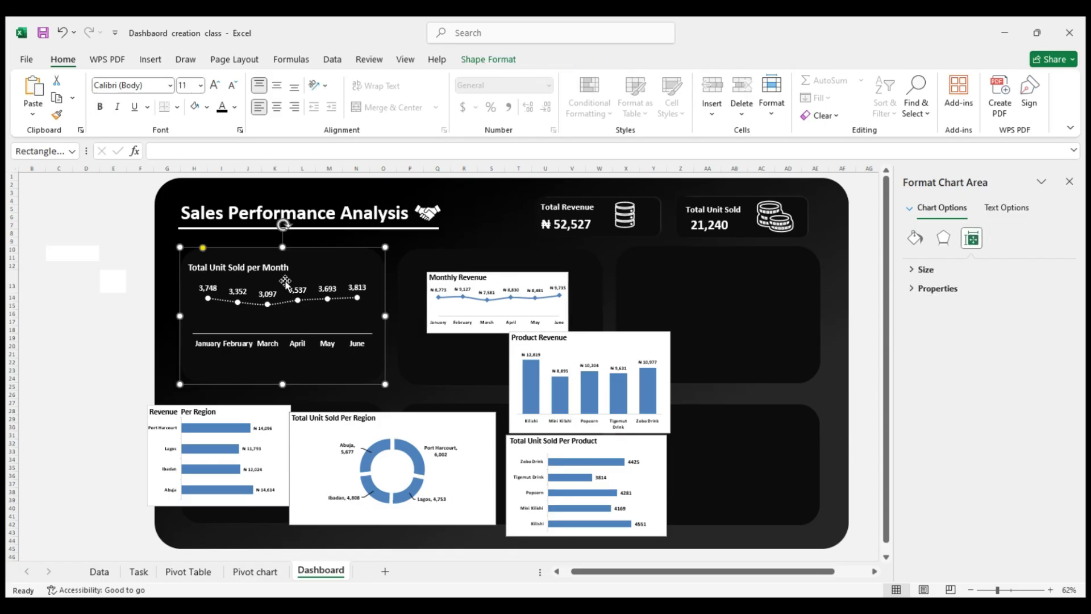
pyautogui.click(57, 116)
pyautogui.click(449, 298)
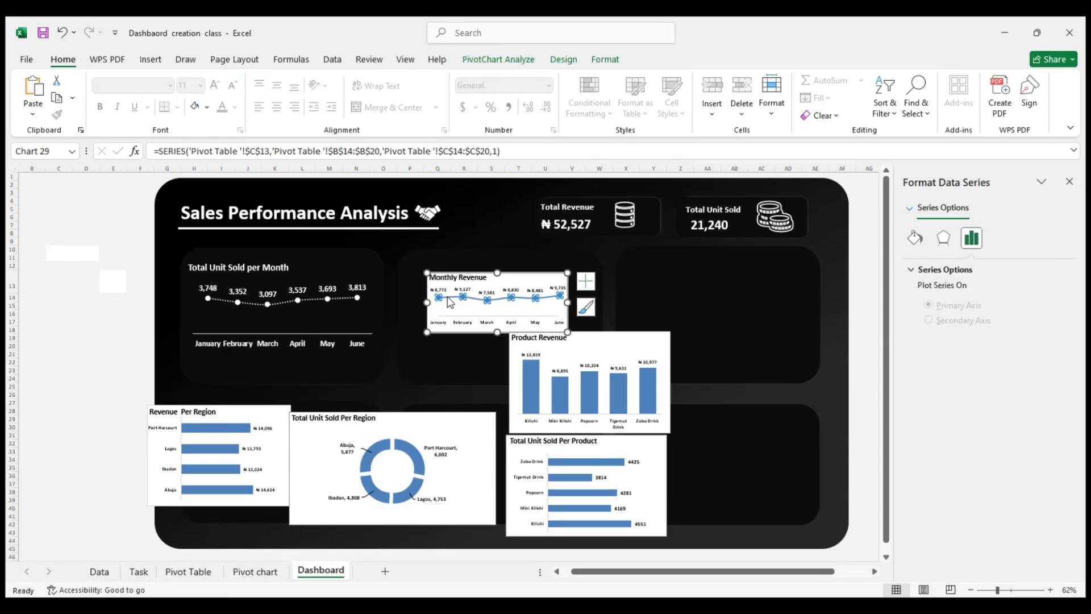
pyautogui.hotkey('ctrl', 'z')
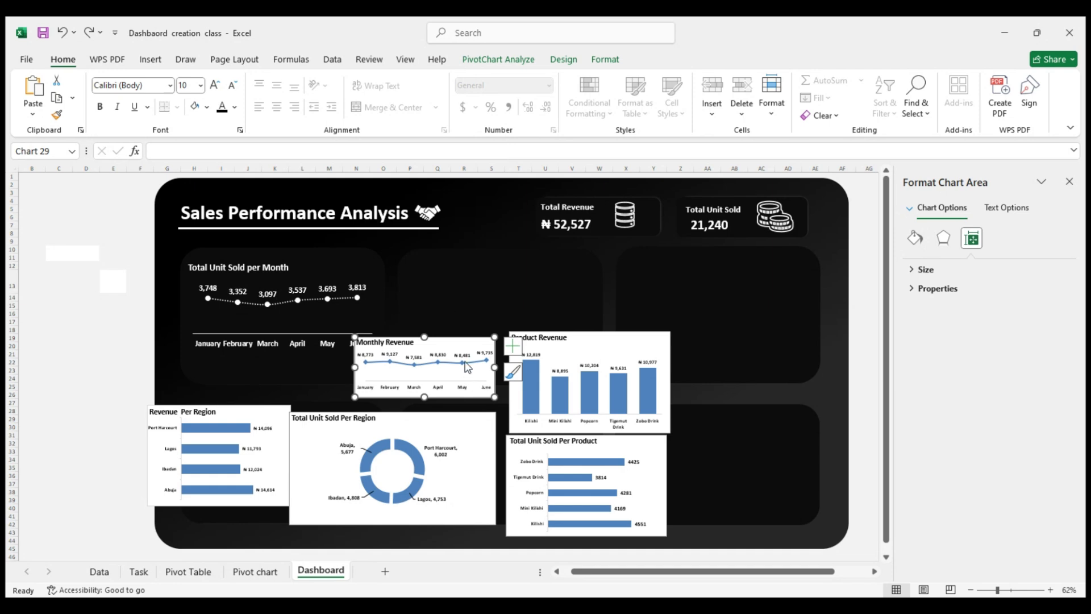
pyautogui.moveTo(464, 344); pyautogui.dragTo(521, 279)
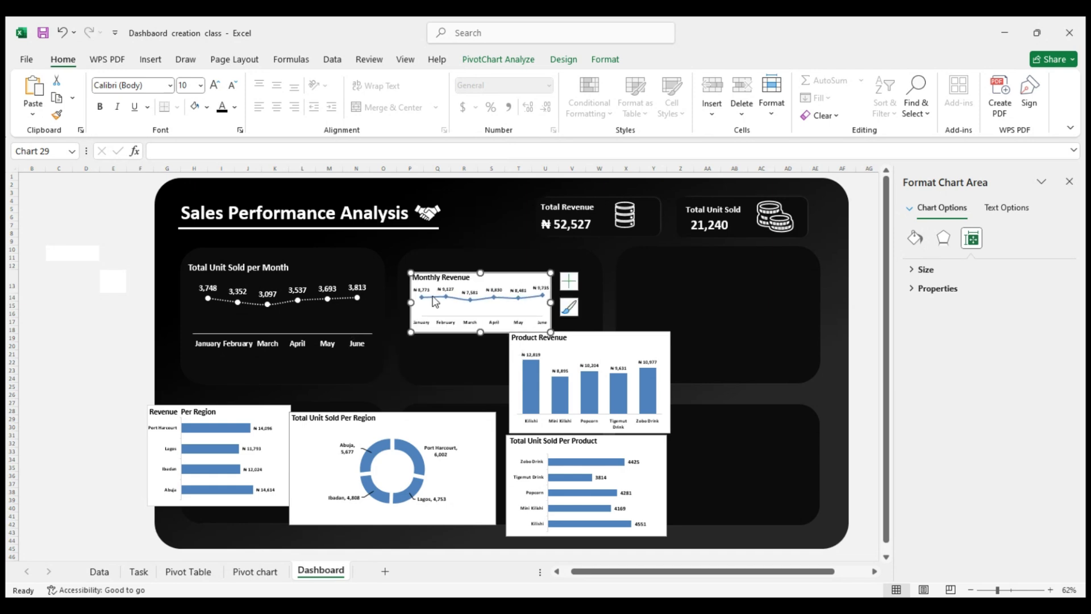
# Try pasting the Total Unit Sold per Month chart's formatting onto the Monthly Revenue chart and enlarge the restyled chart
pyautogui.click(357, 306)
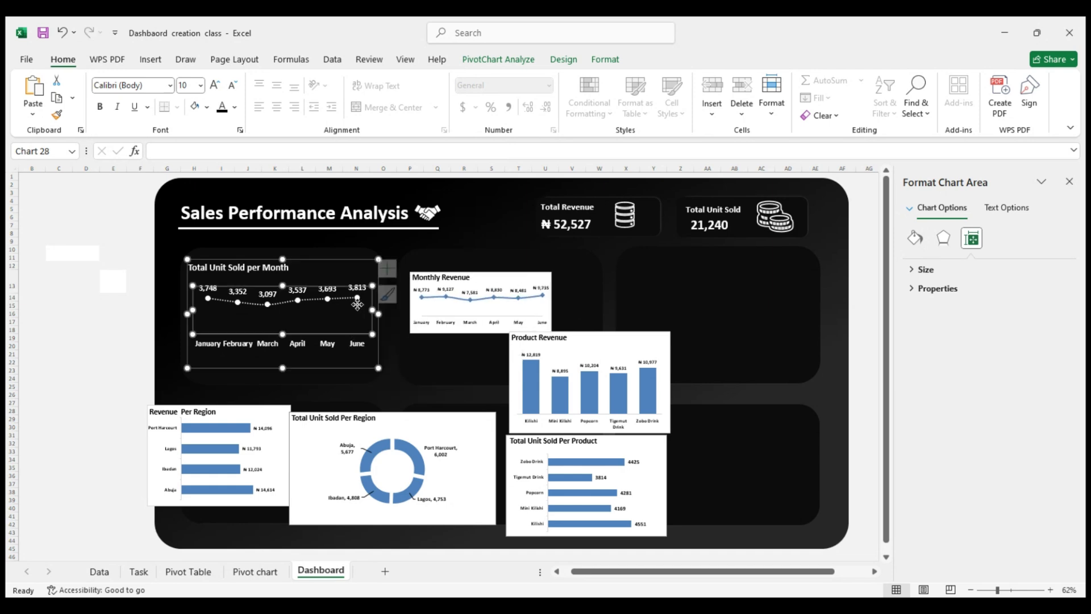
pyautogui.click(451, 280)
pyautogui.hotkey('ctrl', 'v')
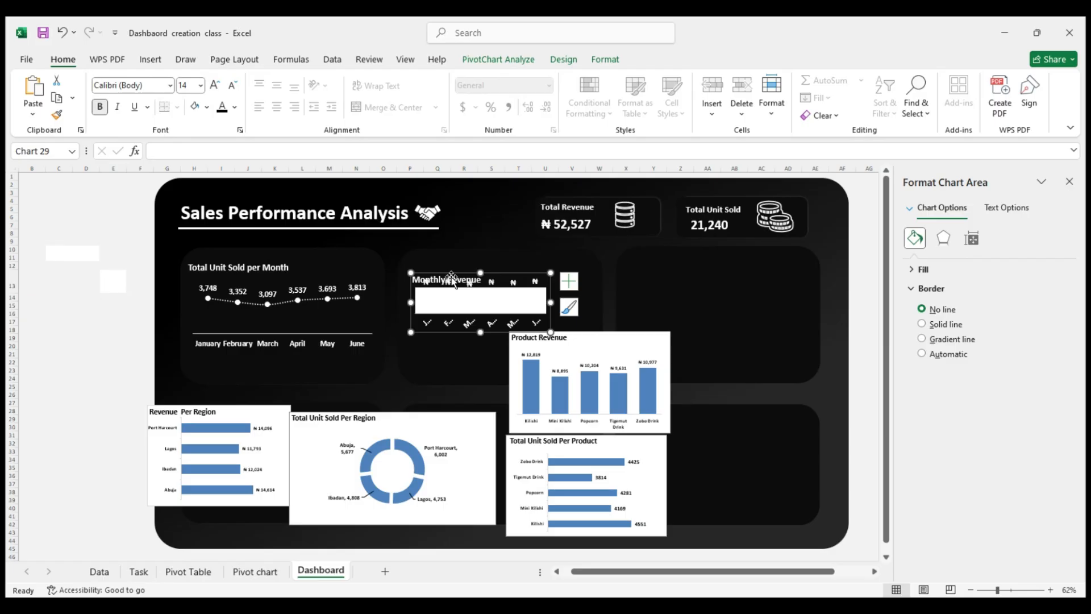
pyautogui.moveTo(550, 331); pyautogui.dragTo(572, 354)
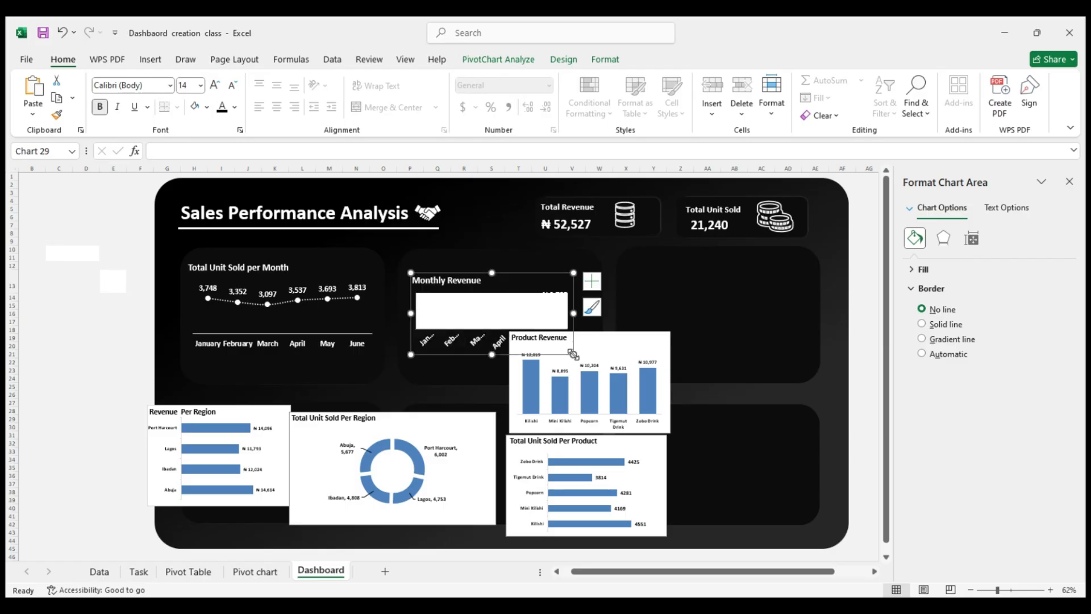
# Set the Monthly Revenue plot area to No fill and widen the chart slightly
pyautogui.click(548, 321)
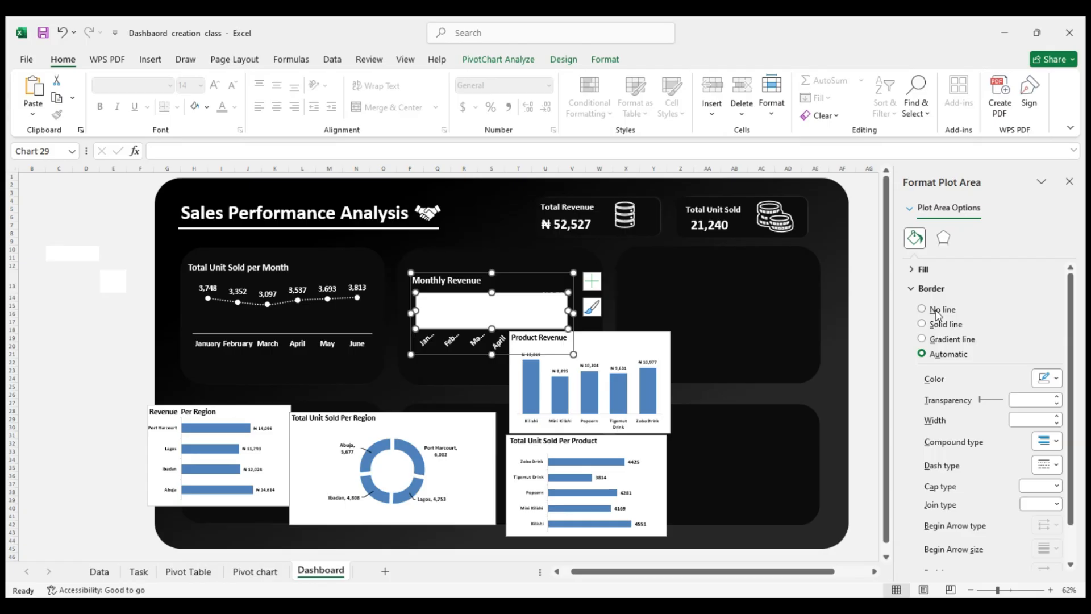
pyautogui.click(923, 269)
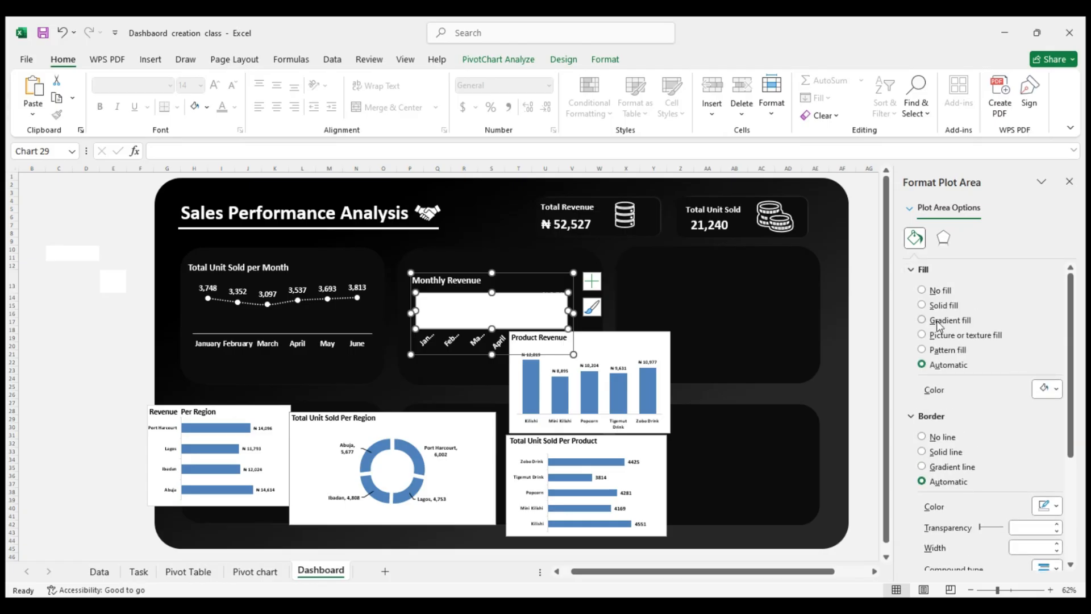
pyautogui.click(922, 290)
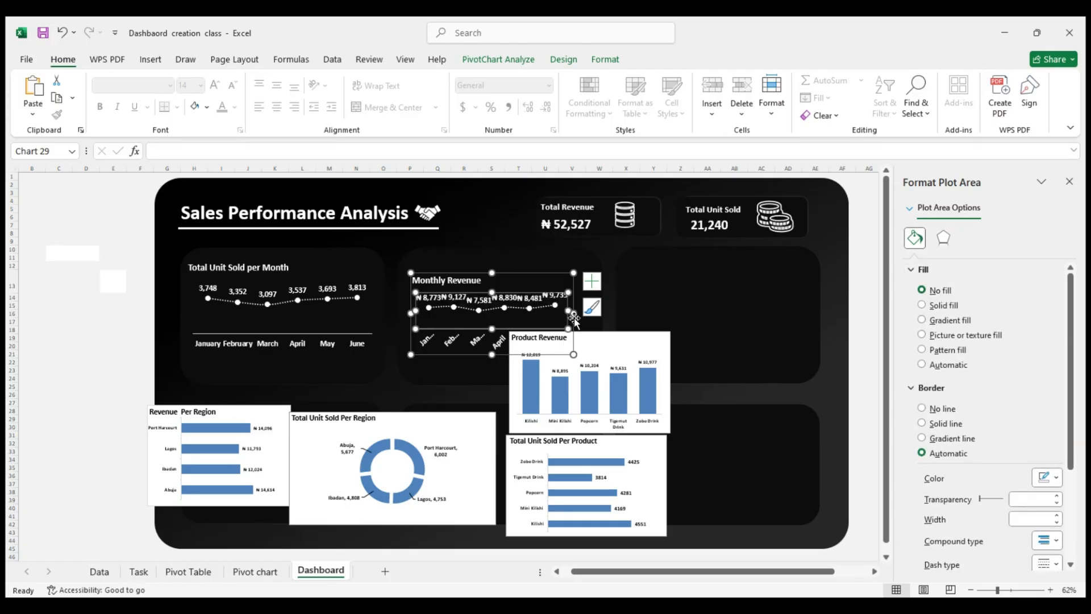
pyautogui.moveTo(568, 315); pyautogui.dragTo(576, 314)
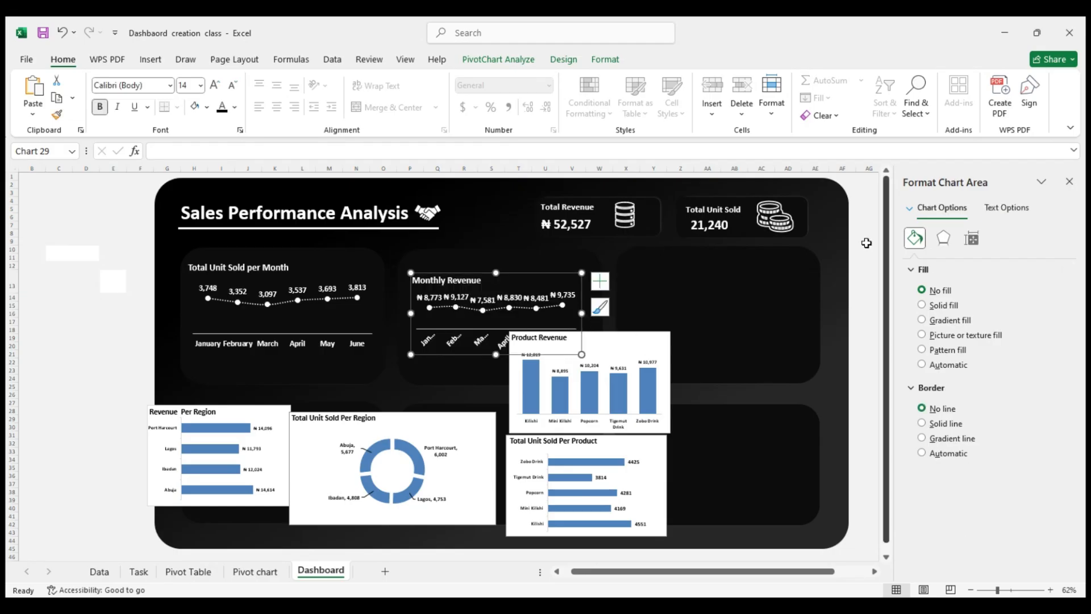
pyautogui.click(943, 238)
pyautogui.click(919, 243)
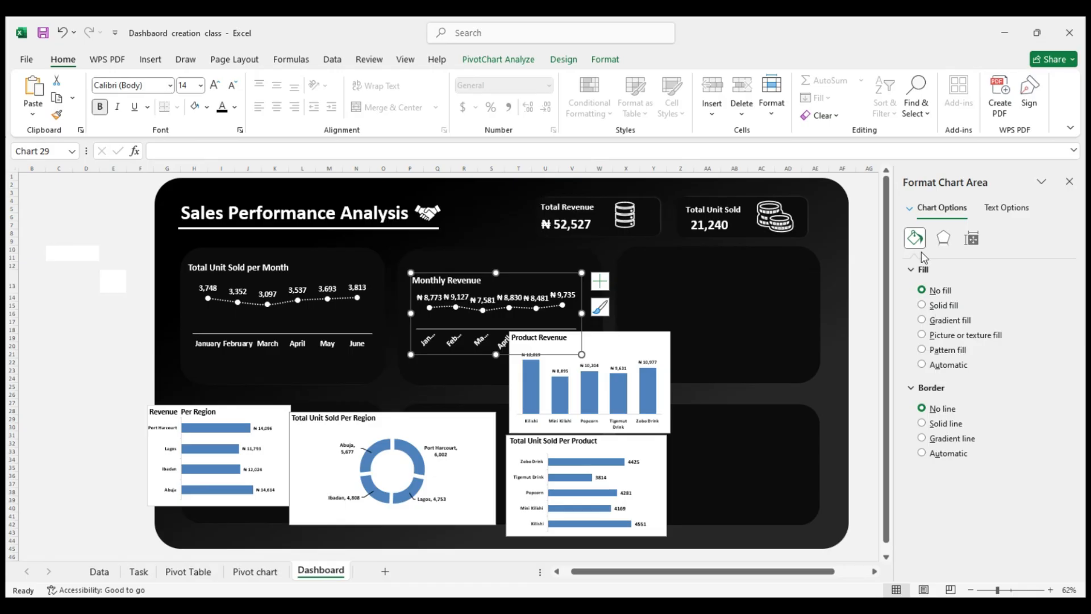
pyautogui.click(534, 307)
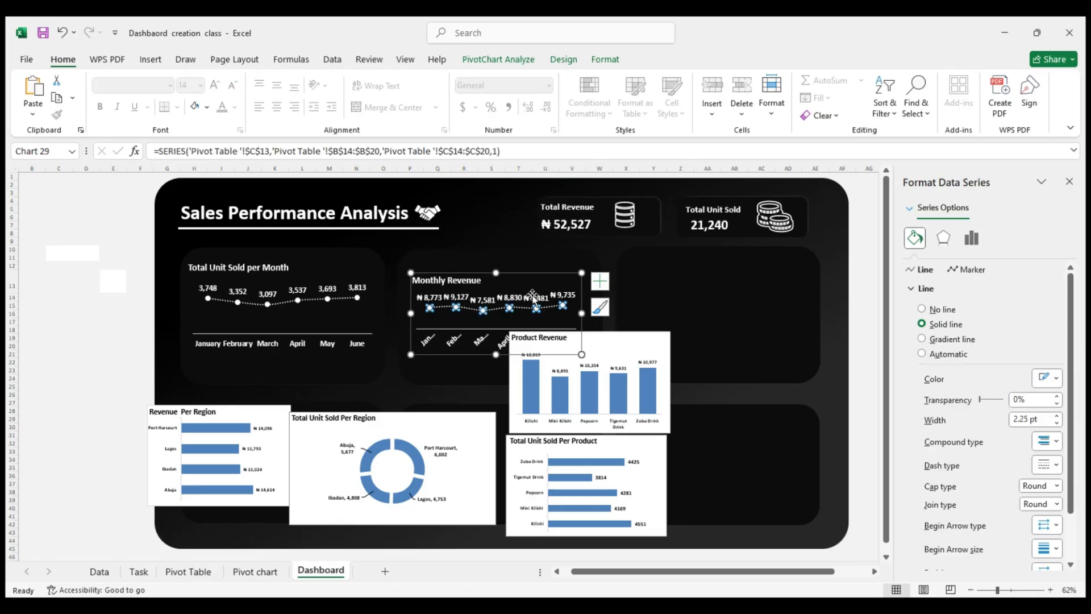
pyautogui.click(531, 275)
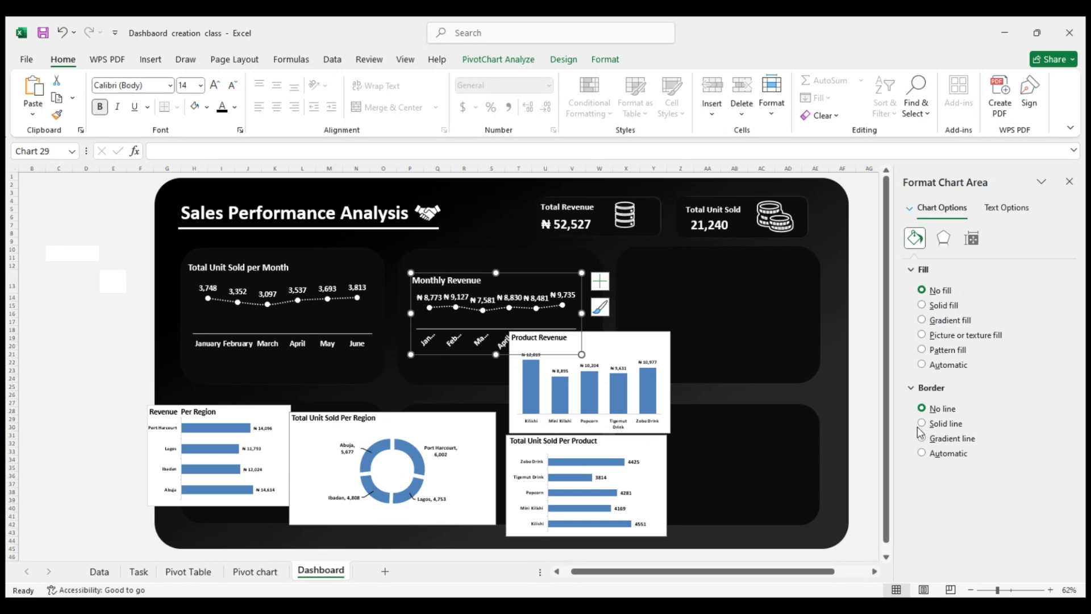
pyautogui.click(924, 271)
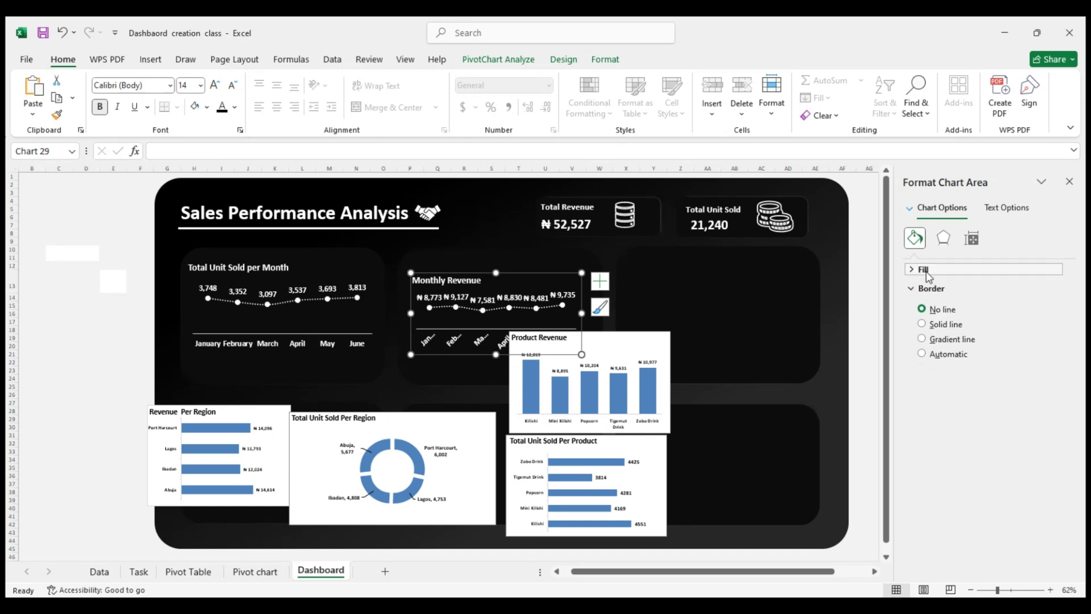
pyautogui.click(928, 276)
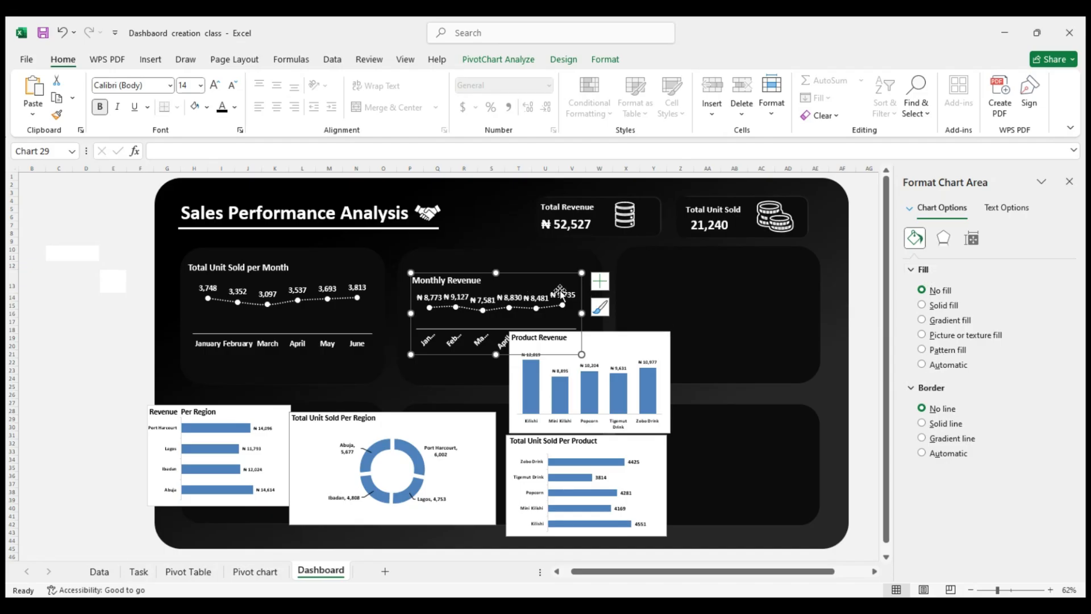
# Undo the plot area fill, resizing and pasted formatting on the Monthly Revenue chart
pyautogui.hotkey('ctrl', 'z')
pyautogui.hotkey('ctrl', 'z')
pyautogui.hotkey('ctrl', 'z')
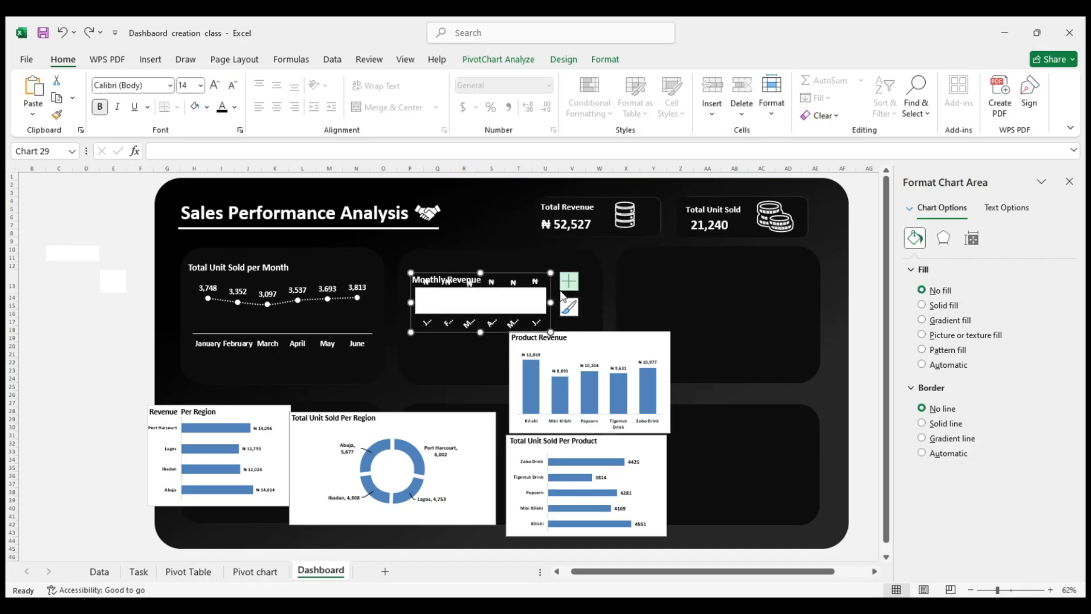
pyautogui.hotkey('ctrl', 'z')
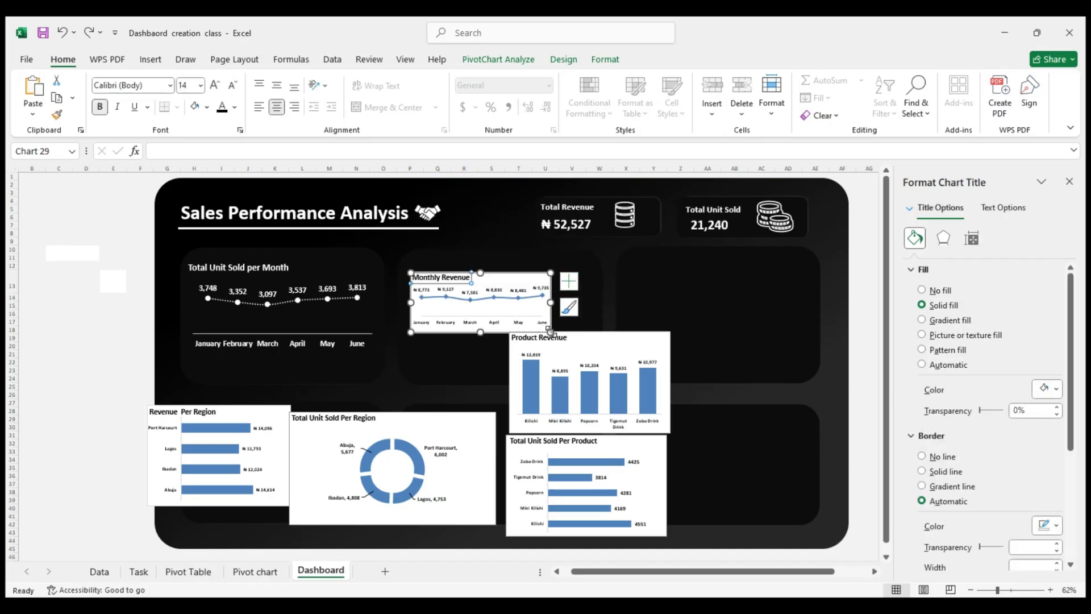
# Distribute the Product Revenue, Total Unit Sold Per Product, Total Unit Sold Per Region and Revenue Per Region charts over the four remaining dashboard panels
pyautogui.moveTo(550, 330); pyautogui.dragTo(746, 274)
pyautogui.click(637, 463)
pyautogui.moveTo(659, 460); pyautogui.dragTo(799, 439)
pyautogui.moveTo(425, 400); pyautogui.dragTo(526, 394)
pyautogui.moveTo(219, 414); pyautogui.dragTo(288, 424)
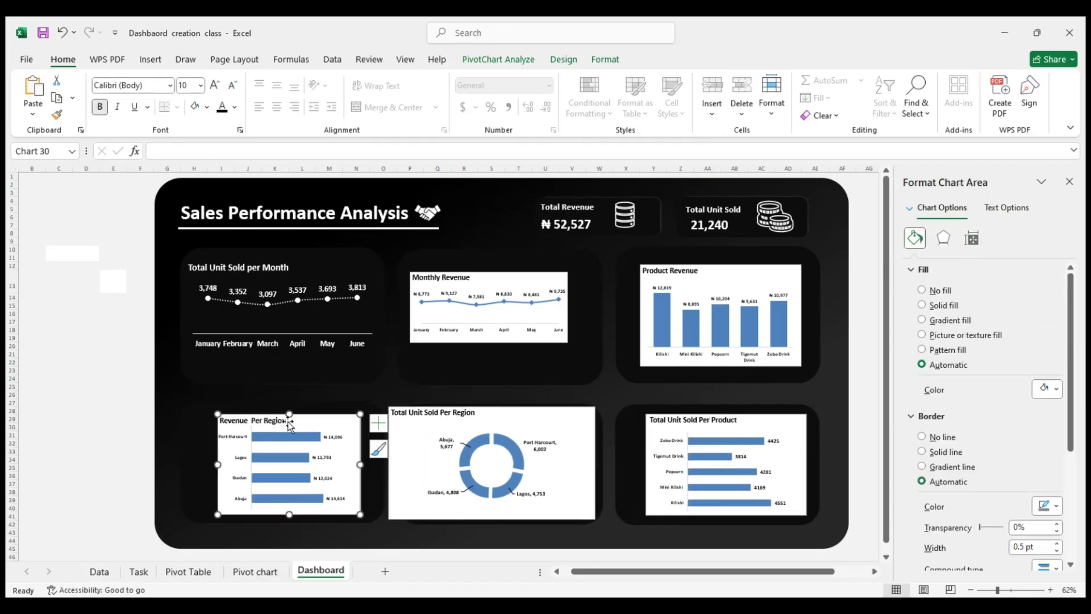
# Enlarge the Monthly Revenue chart in width and height to span the top row's middle panel
pyautogui.click(523, 282)
pyautogui.moveTo(567, 342); pyautogui.dragTo(586, 363)
pyautogui.moveTo(408, 317); pyautogui.dragTo(399, 317)
pyautogui.moveTo(491, 363); pyautogui.dragTo(492, 379)
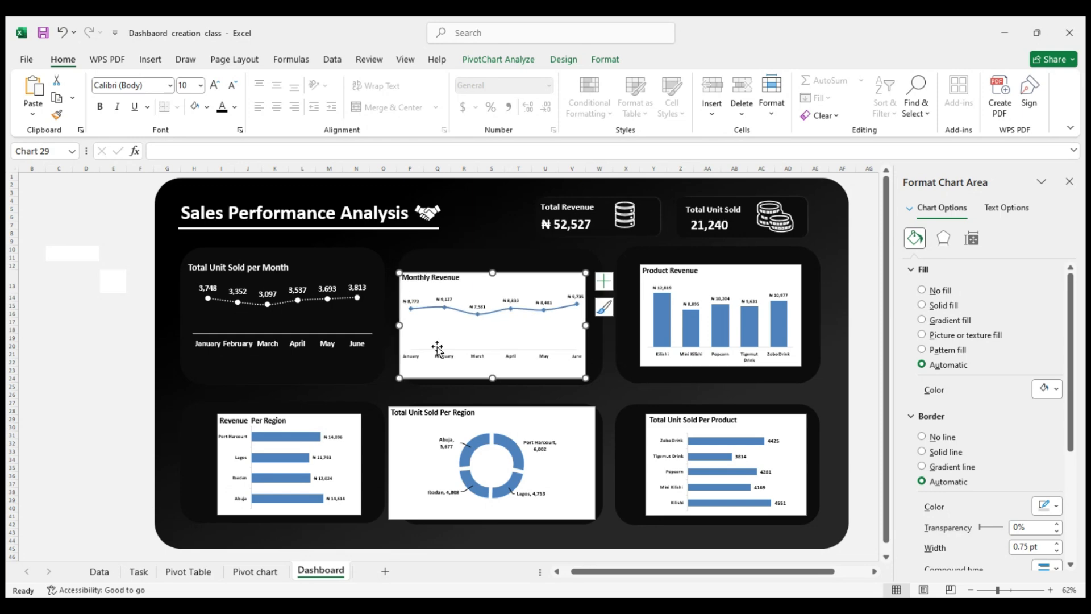
pyautogui.moveTo(399, 325); pyautogui.dragTo(387, 326)
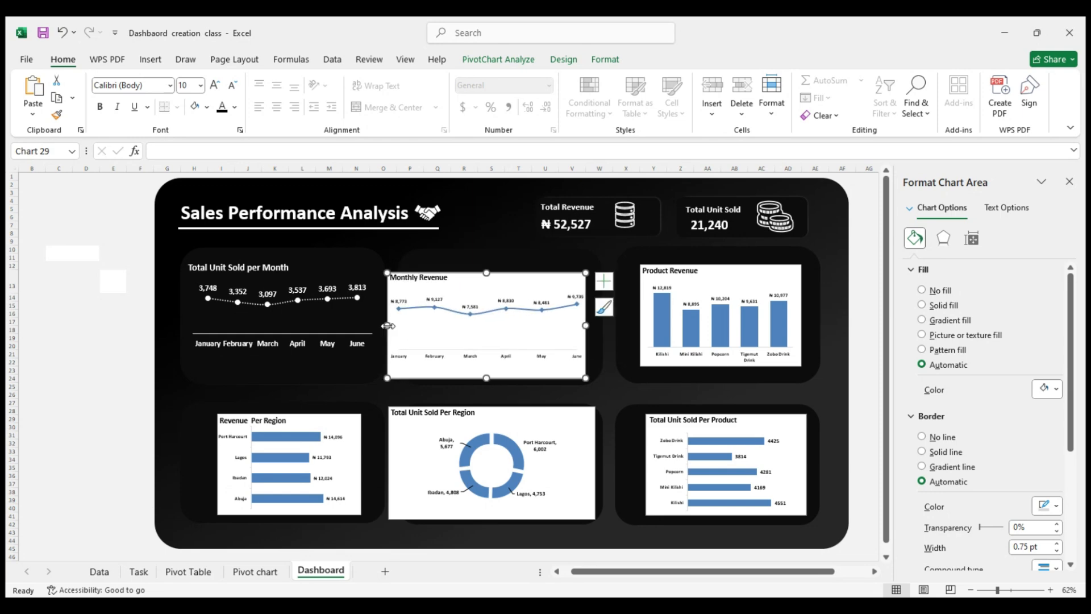
# Extend the Total Unit Sold per Month chart downward to match the bottom edge of the Monthly Revenue chart
pyautogui.click(333, 326)
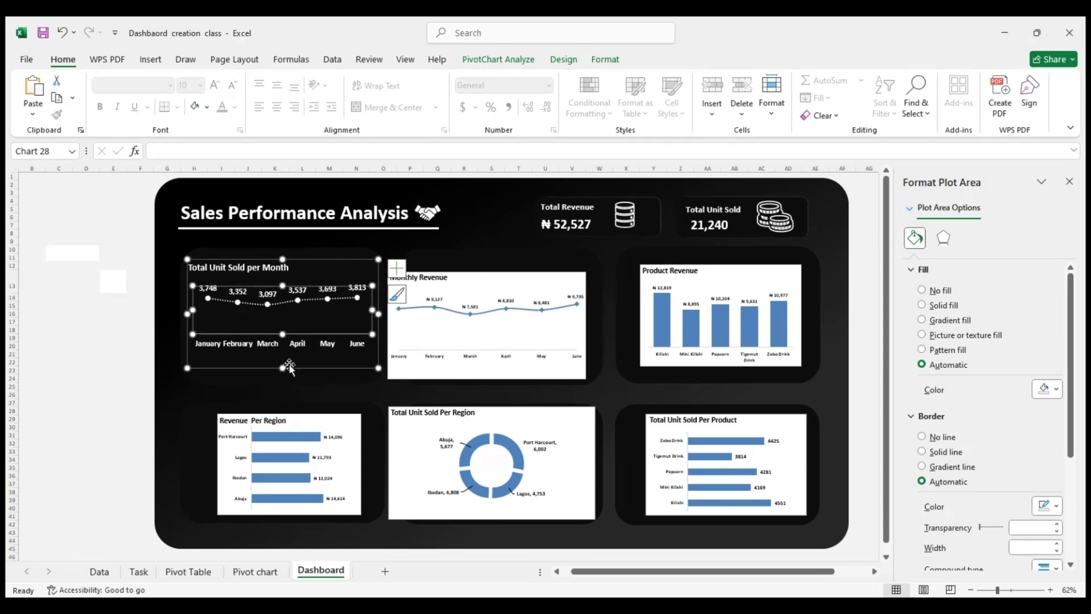
pyautogui.moveTo(283, 369); pyautogui.dragTo(283, 379)
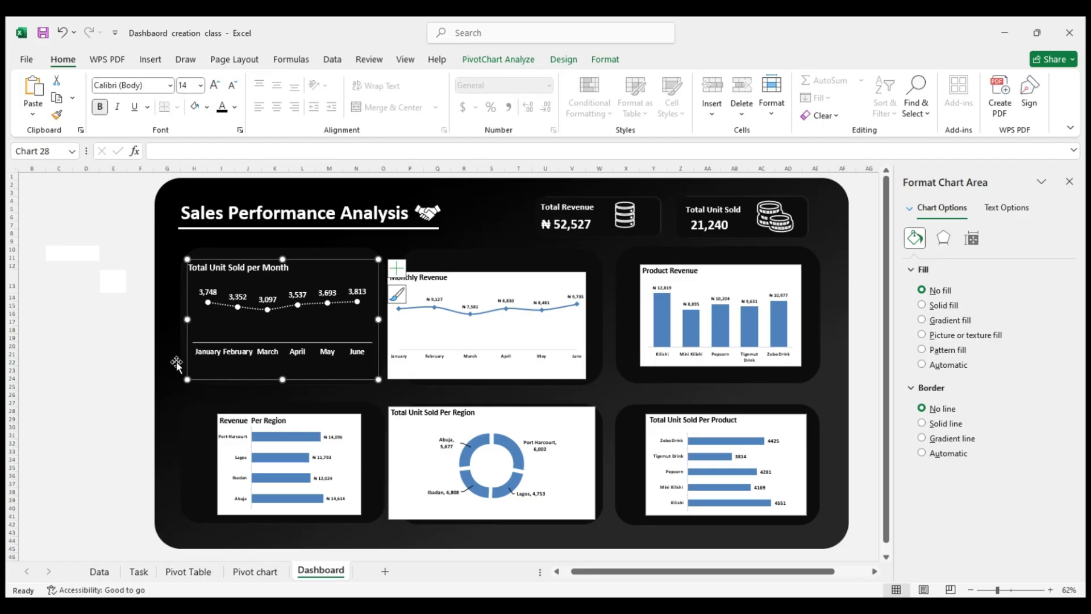
pyautogui.click(129, 364)
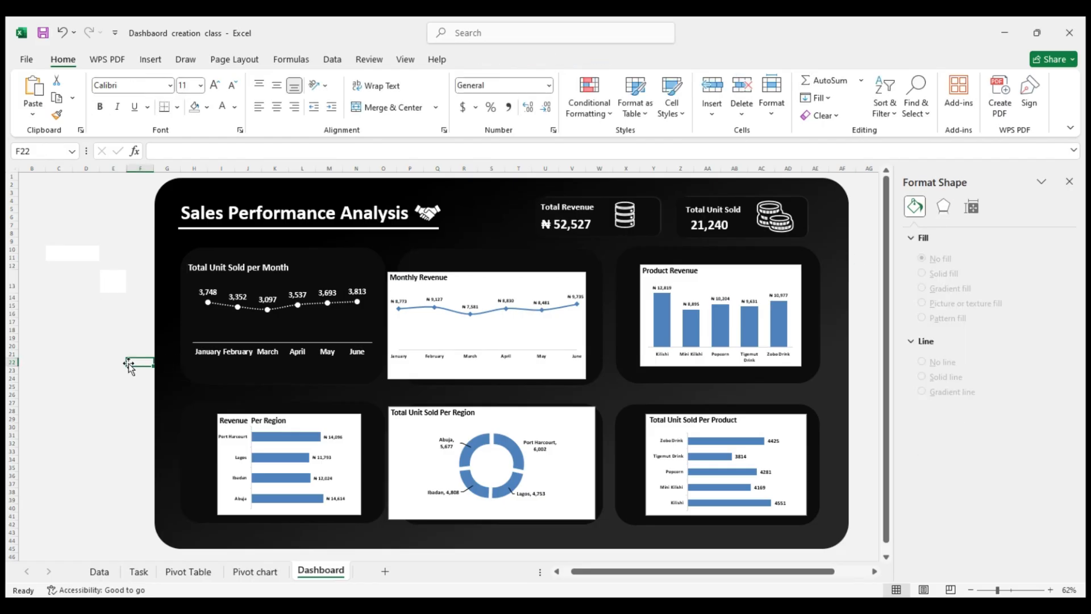
# Set the Monthly Revenue chart area's fill to No fill and its border to No line
pyautogui.click(467, 289)
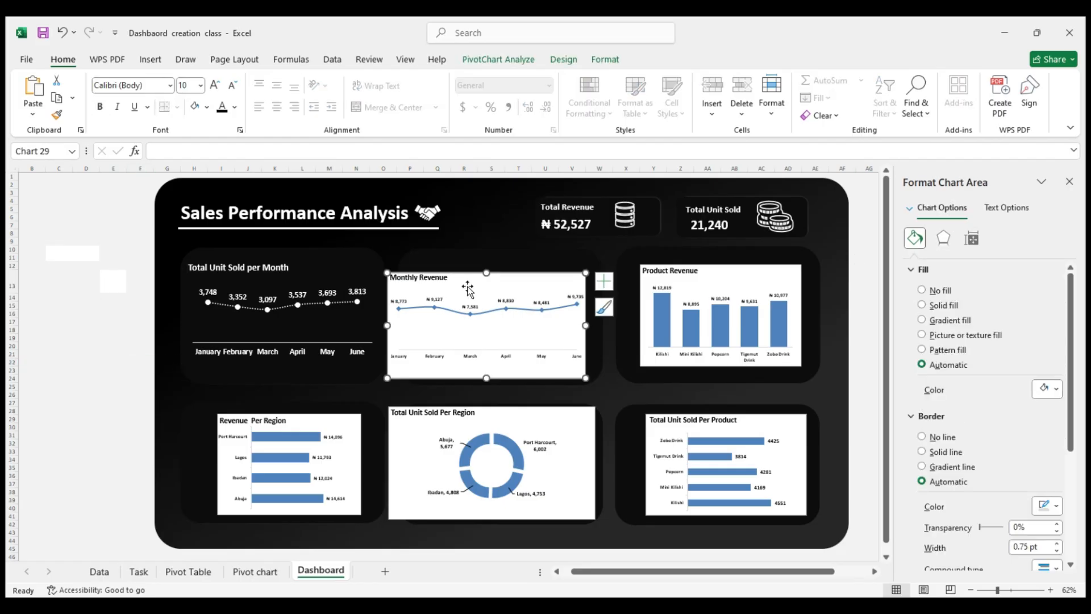
pyautogui.click(922, 290)
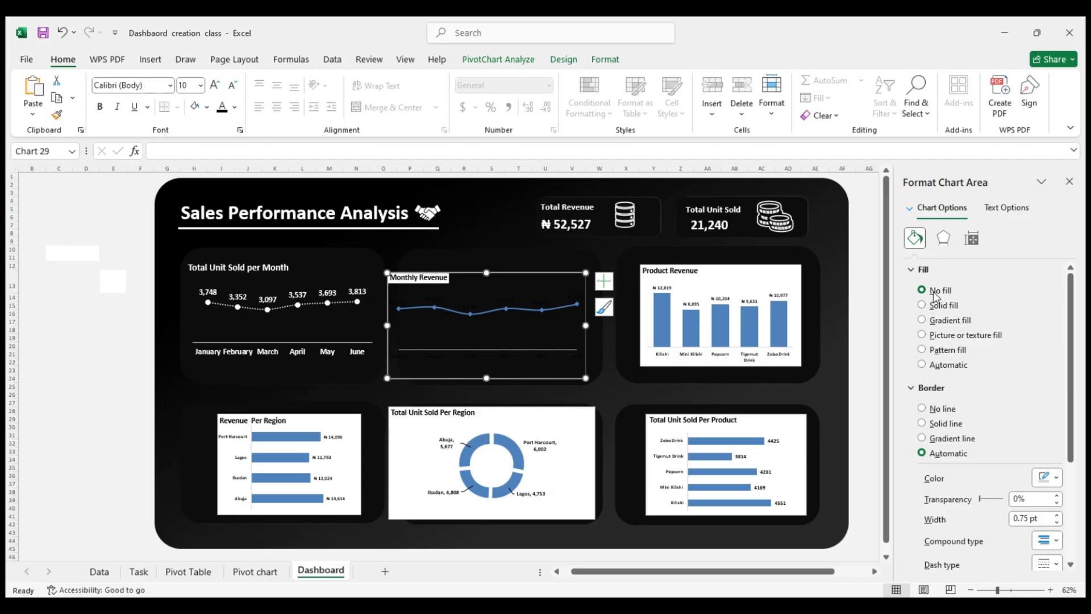
pyautogui.hotkey('ctrl', 'z')
pyautogui.click(933, 290)
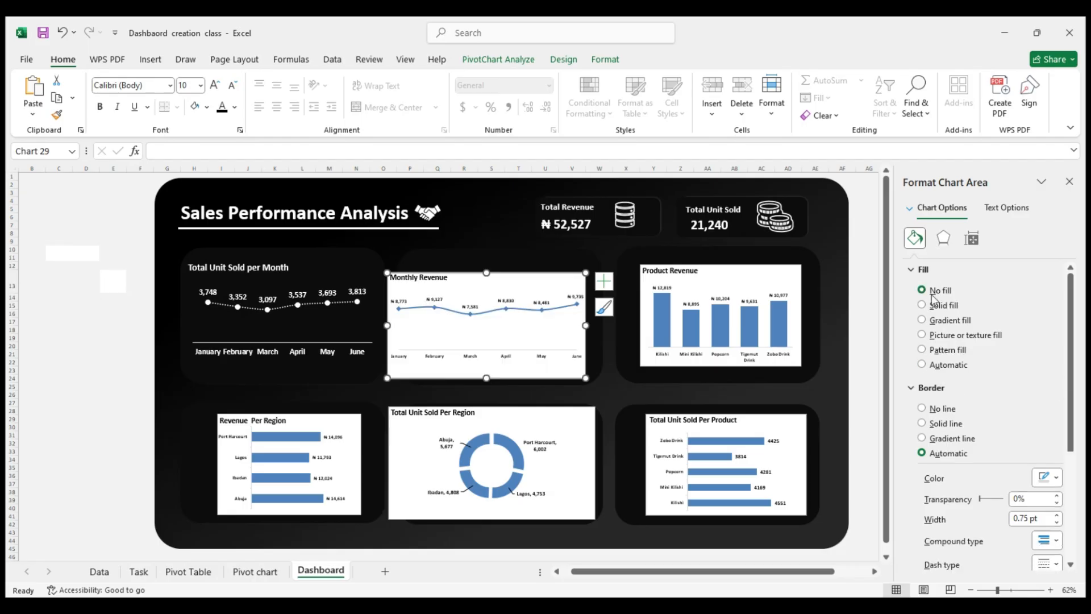
pyautogui.click(936, 410)
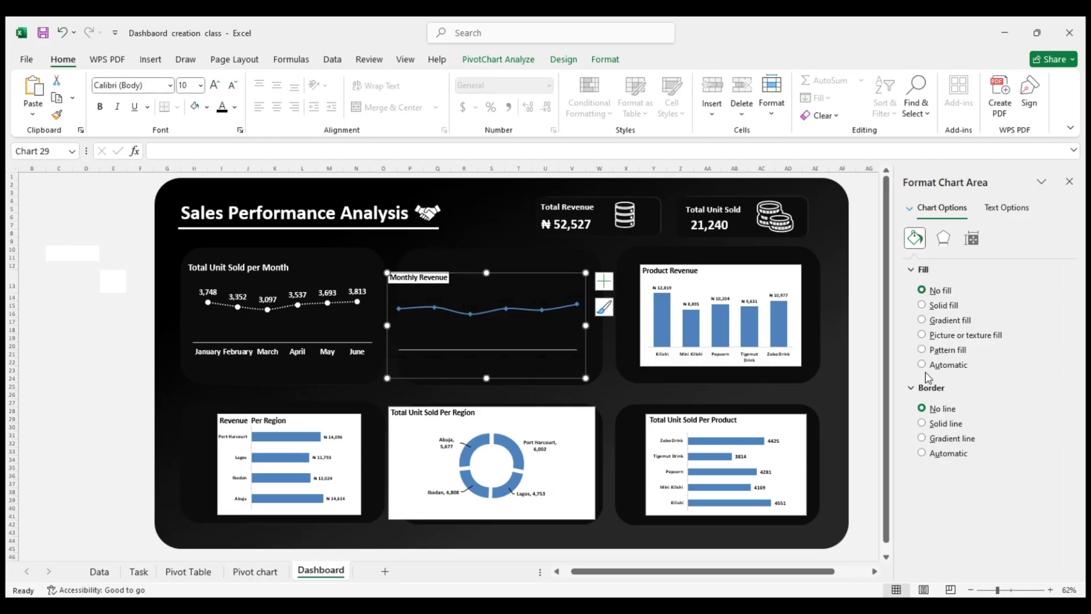
# Change the Monthly Revenue chart's text colour to white and set its title's fill to No fill
pyautogui.click(936, 305)
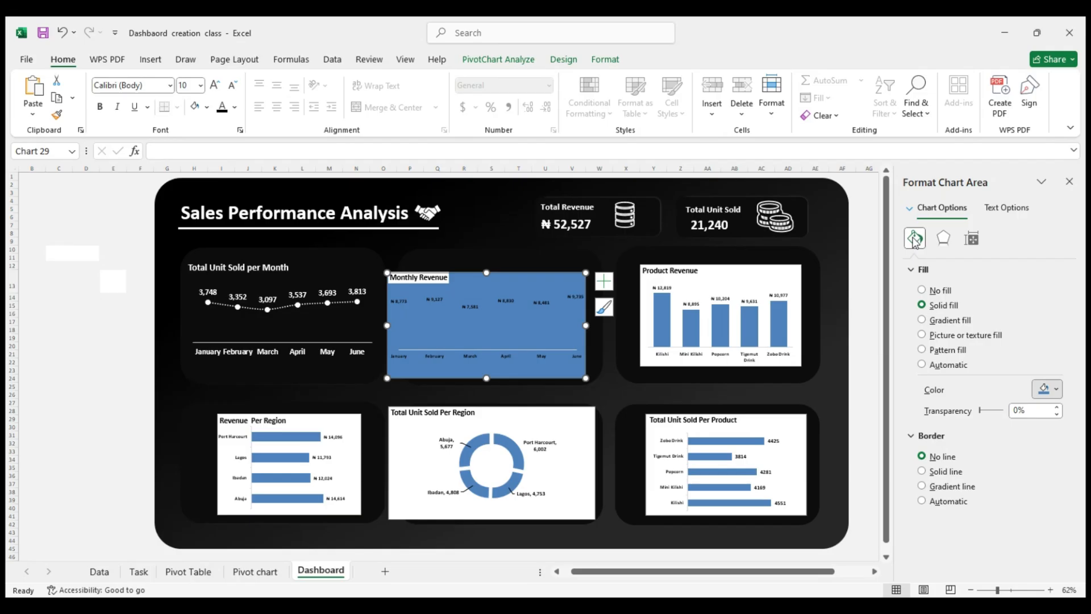
pyautogui.hotkey('ctrl', 'z')
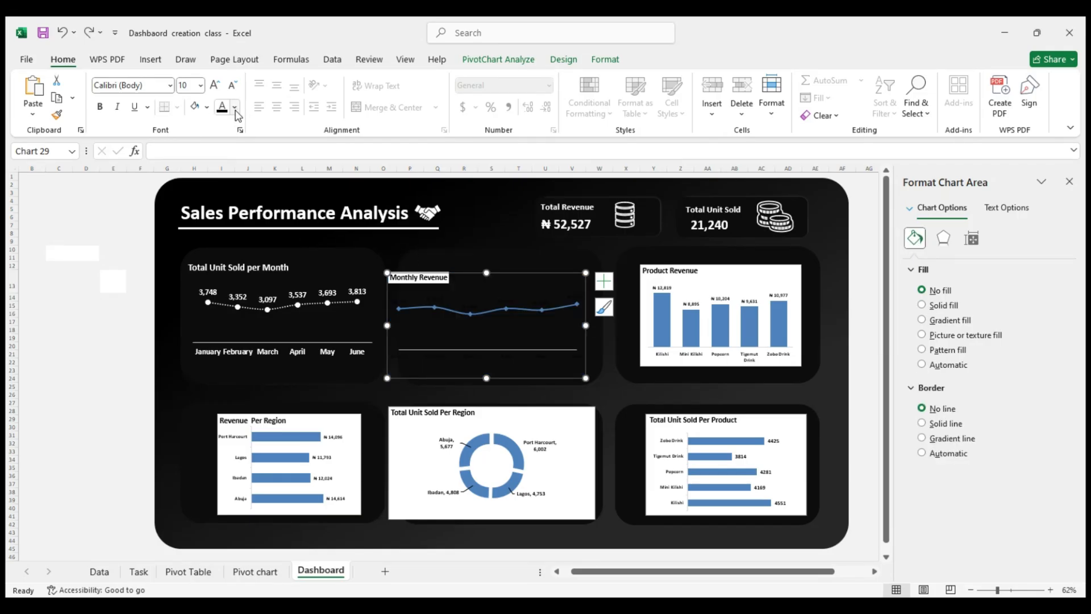
pyautogui.click(225, 198)
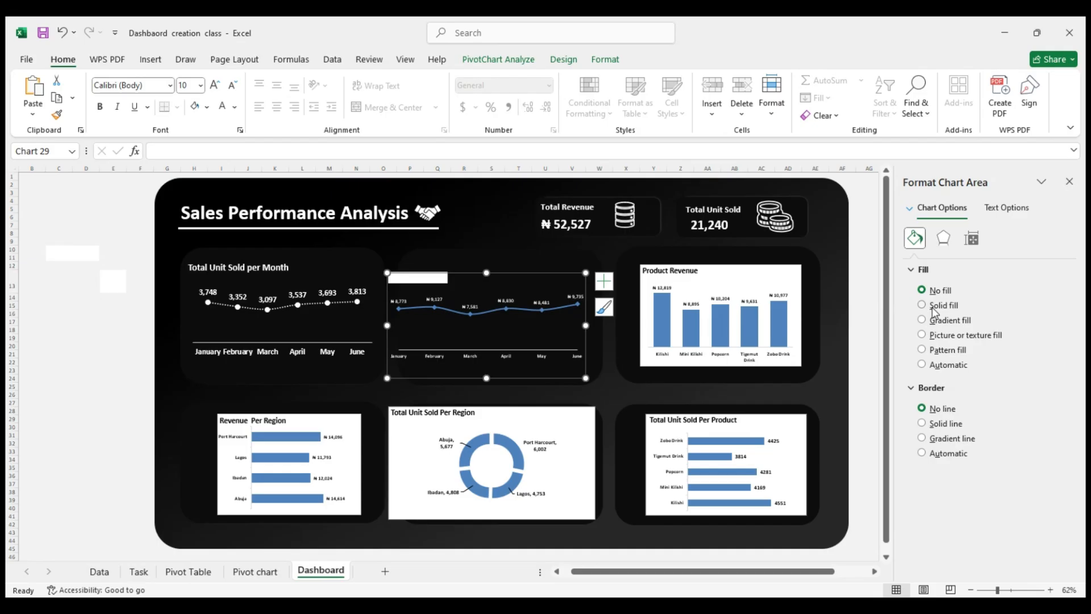
pyautogui.click(113, 330)
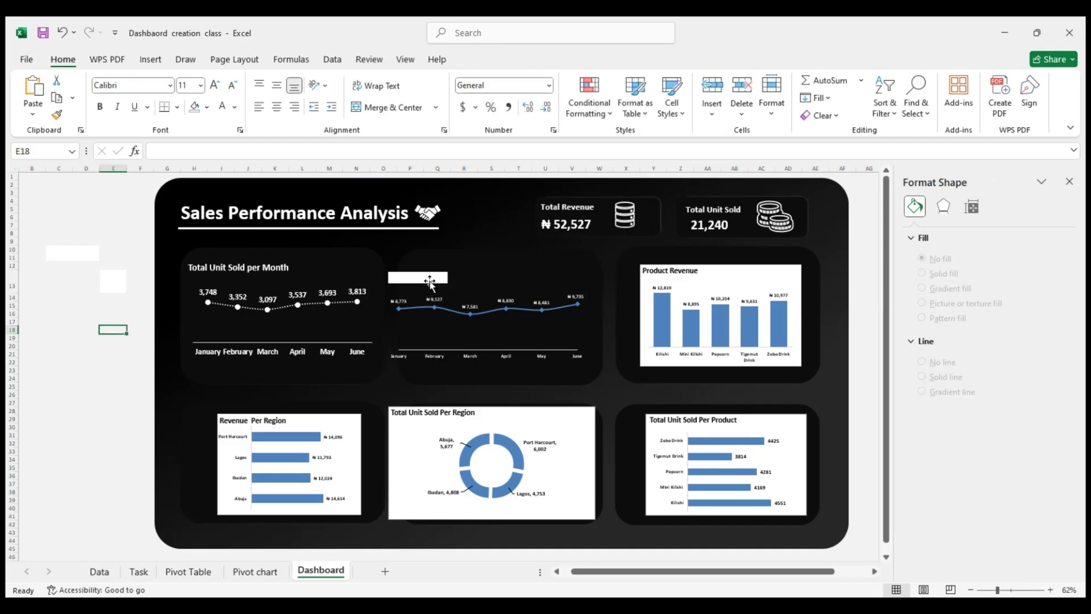
pyautogui.click(429, 282)
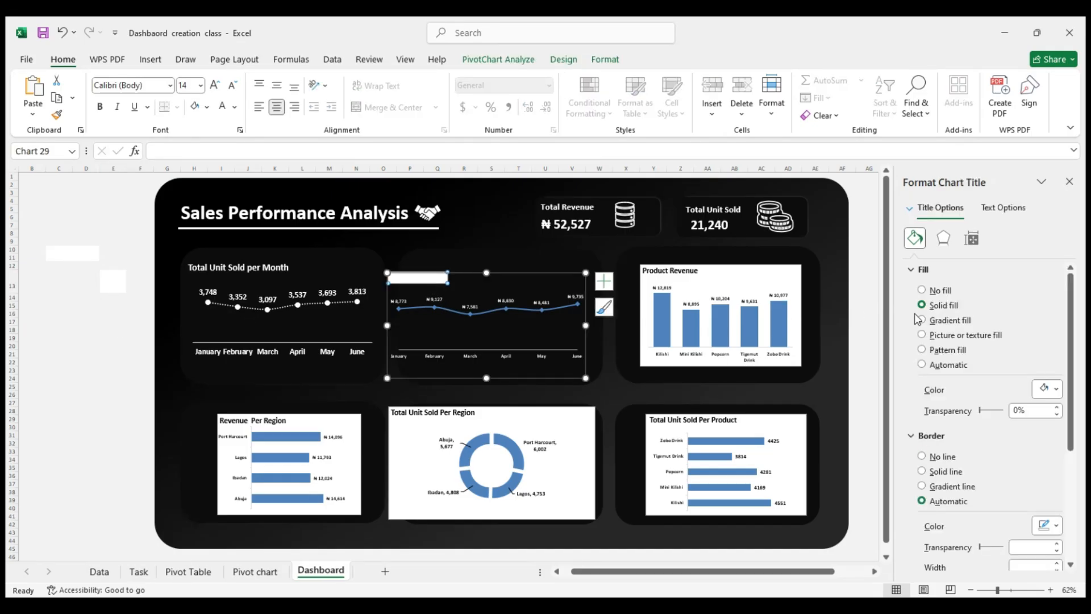
# Set the font size of the Monthly Revenue chart's data labels and its overall chart text to 14
pyautogui.click(442, 298)
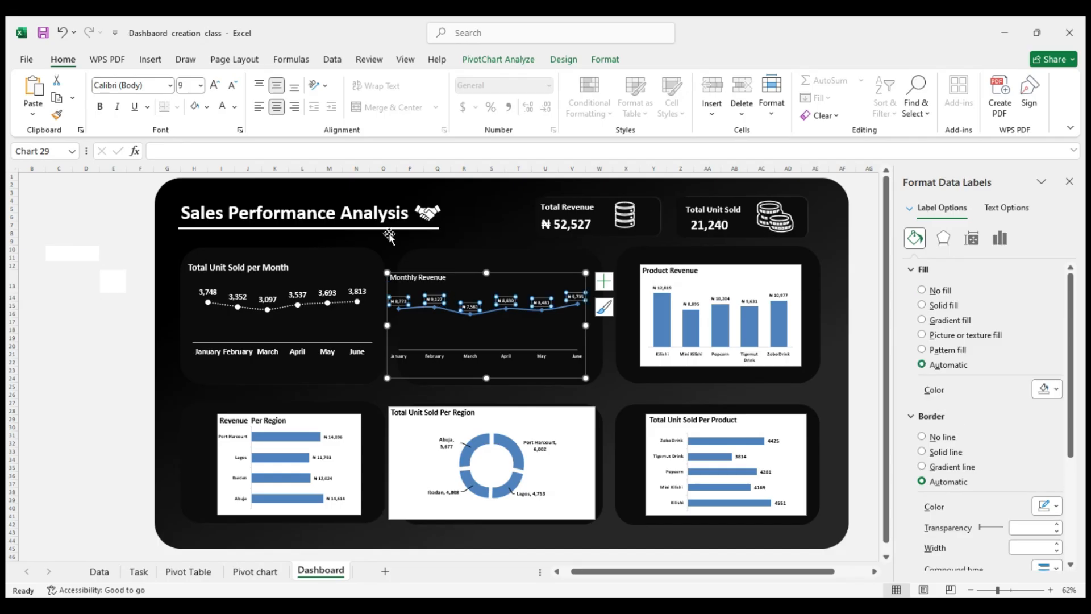
pyautogui.click(199, 86)
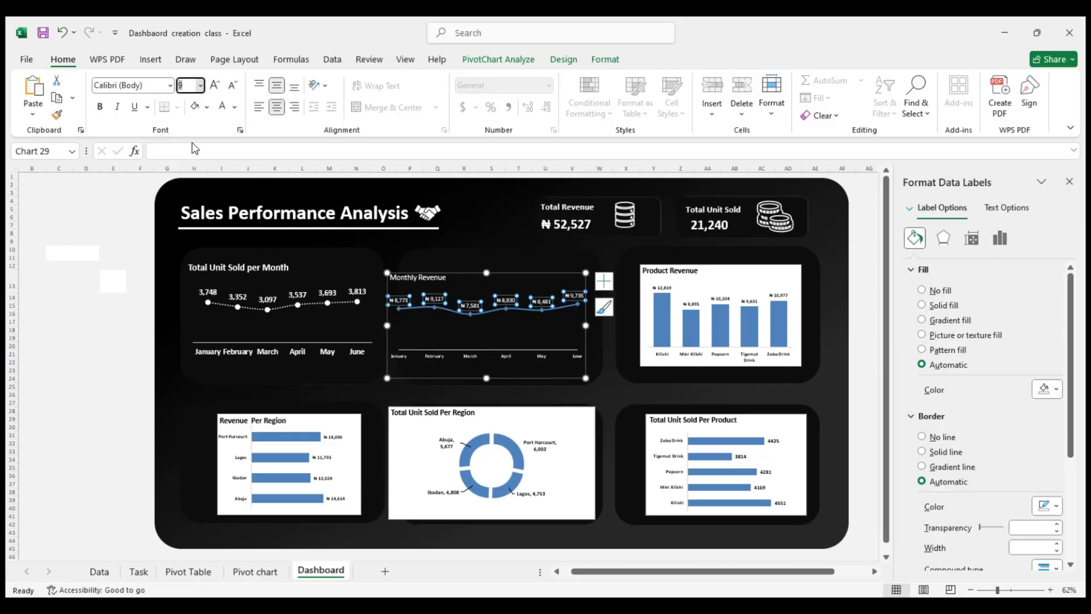
pyautogui.click(192, 198)
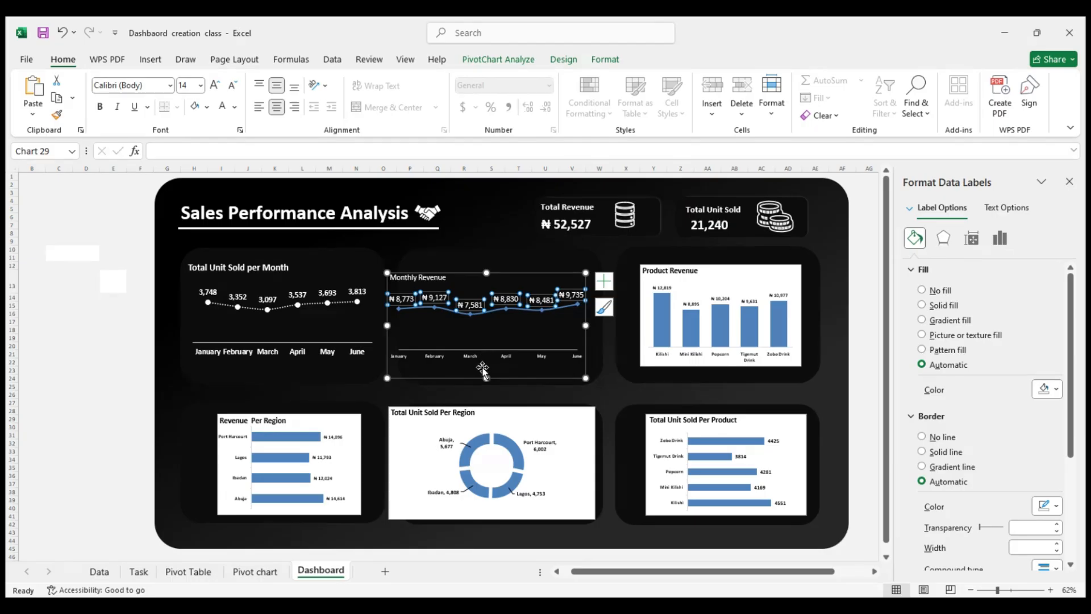
pyautogui.click(428, 275)
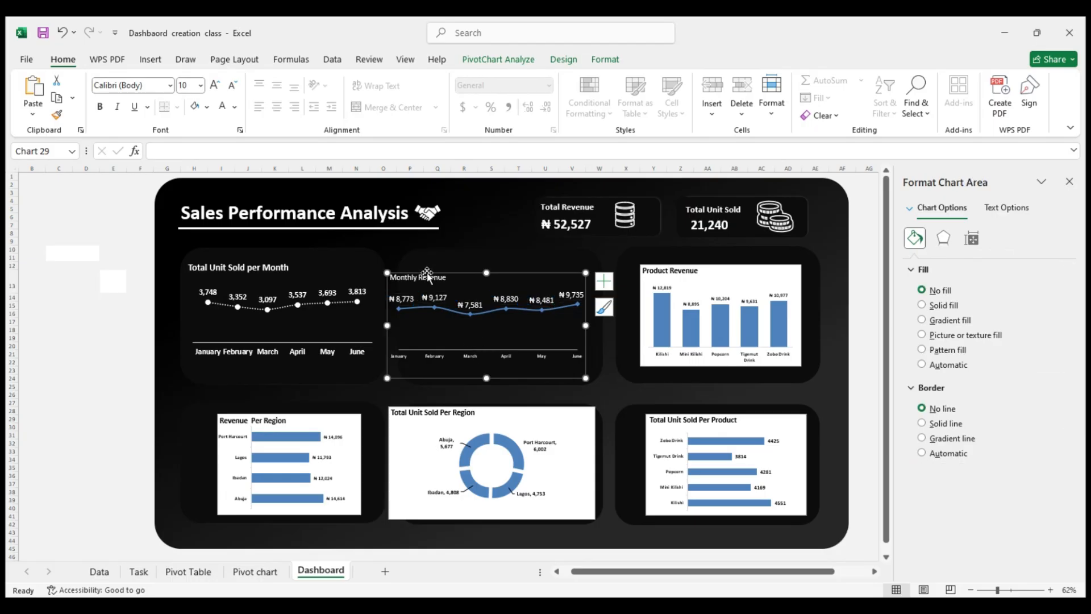
pyautogui.click(203, 86)
pyautogui.click(194, 194)
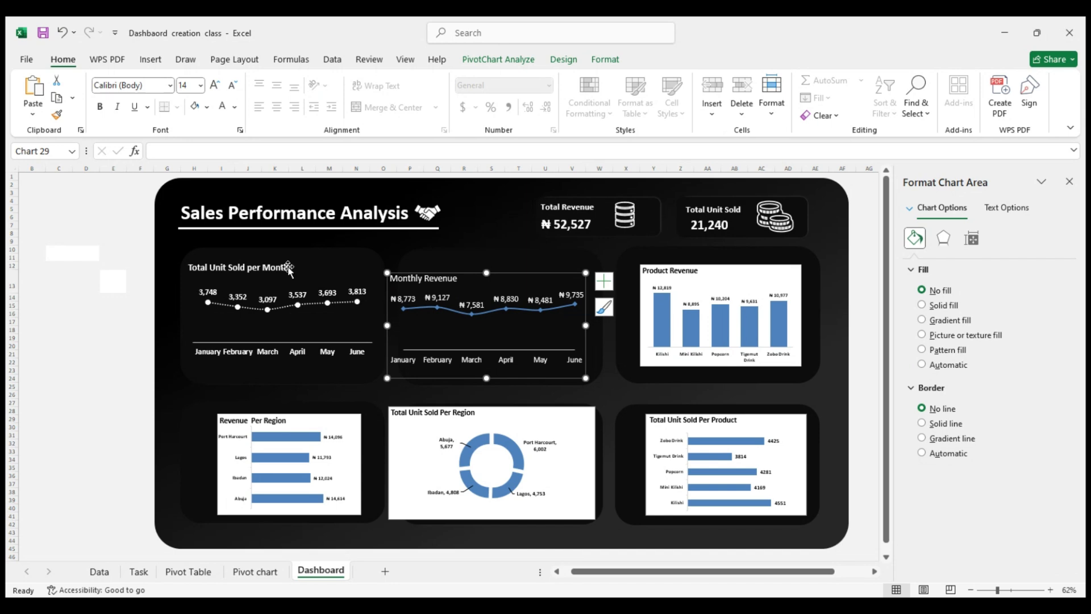
pyautogui.click(81, 323)
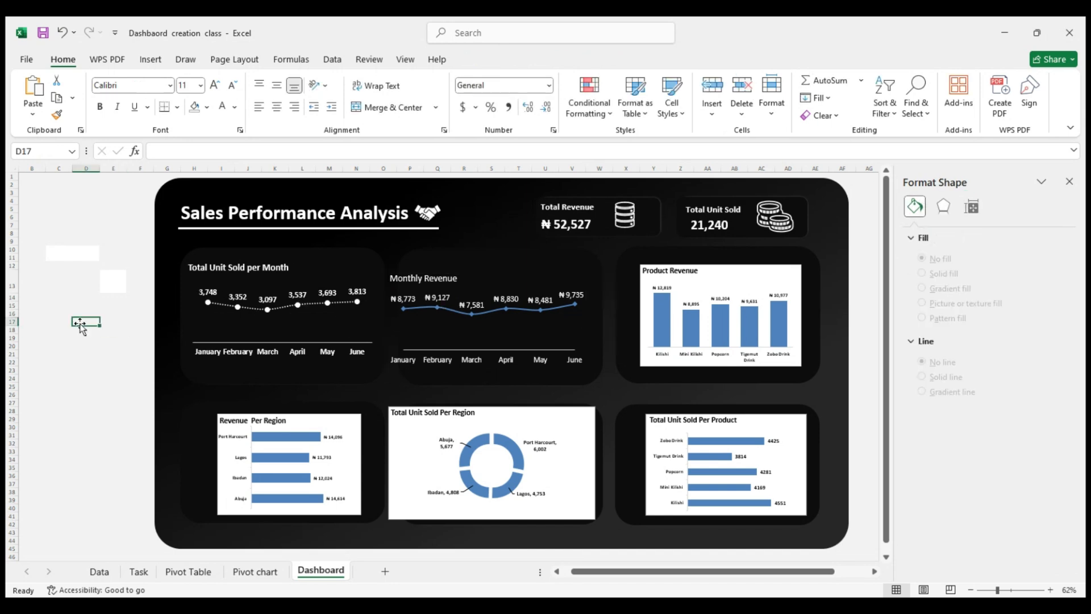
# Move the Monthly Revenue chart sideways and upward so it sits inside the top row's middle panel
pyautogui.click(480, 295)
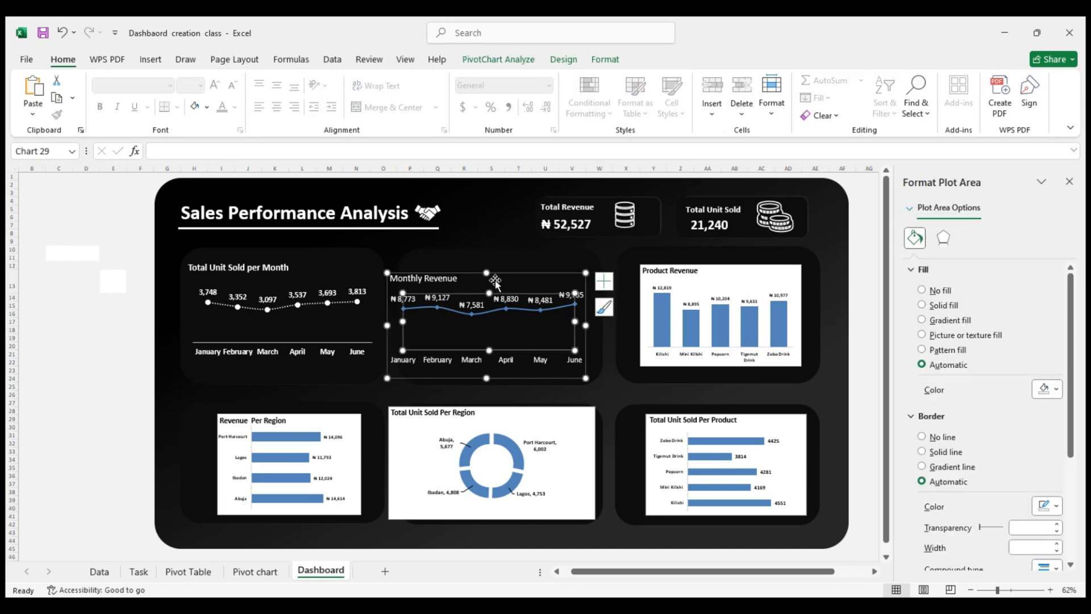
pyautogui.moveTo(495, 281); pyautogui.dragTo(513, 270)
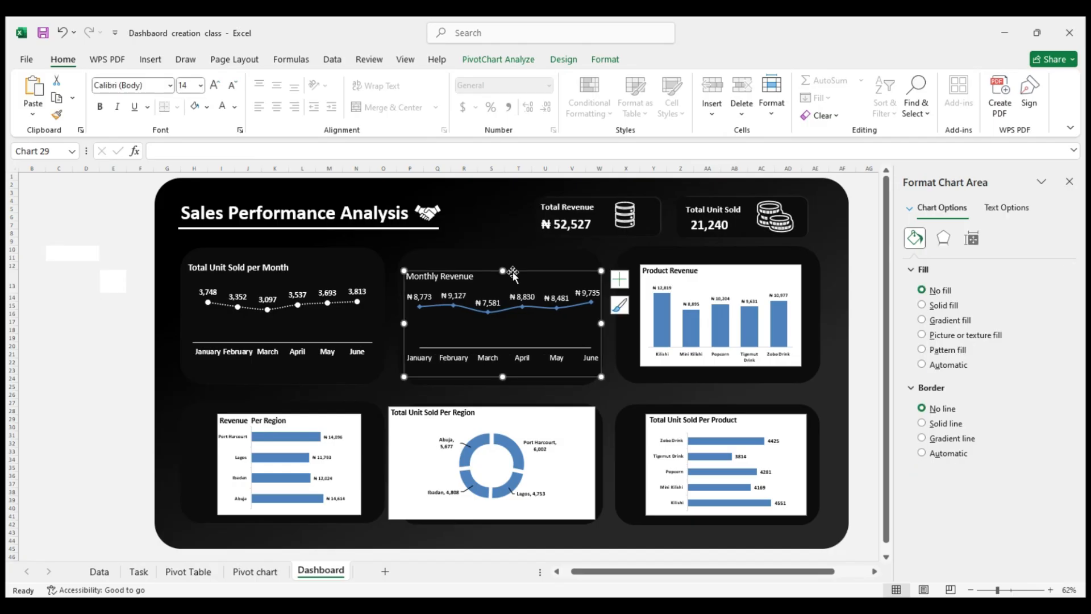
pyautogui.click(89, 287)
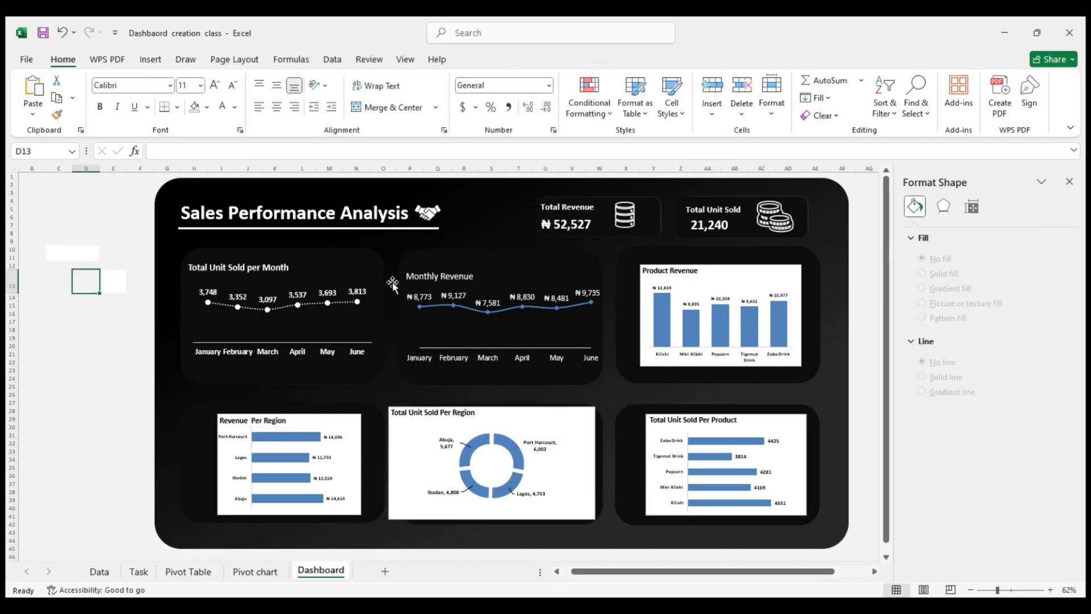
pyautogui.click(421, 276)
pyautogui.moveTo(511, 275); pyautogui.dragTo(510, 268)
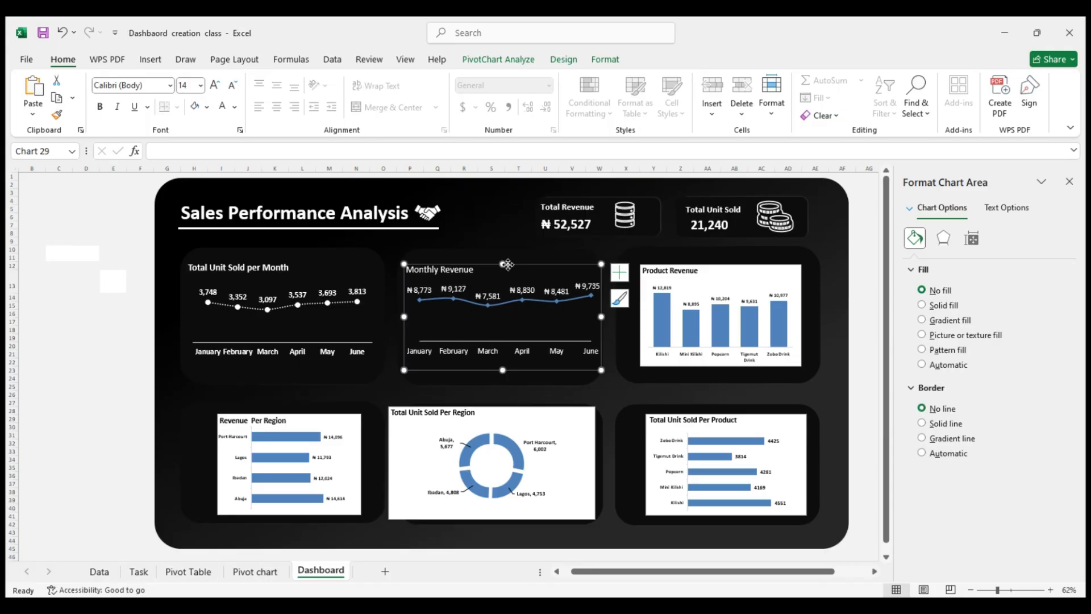
# Stretch the Monthly Revenue chart's top edge upward and extend the panel behind Total Unit Sold per Month upward
pyautogui.click(495, 290)
pyautogui.moveTo(495, 284); pyautogui.dragTo(495, 287)
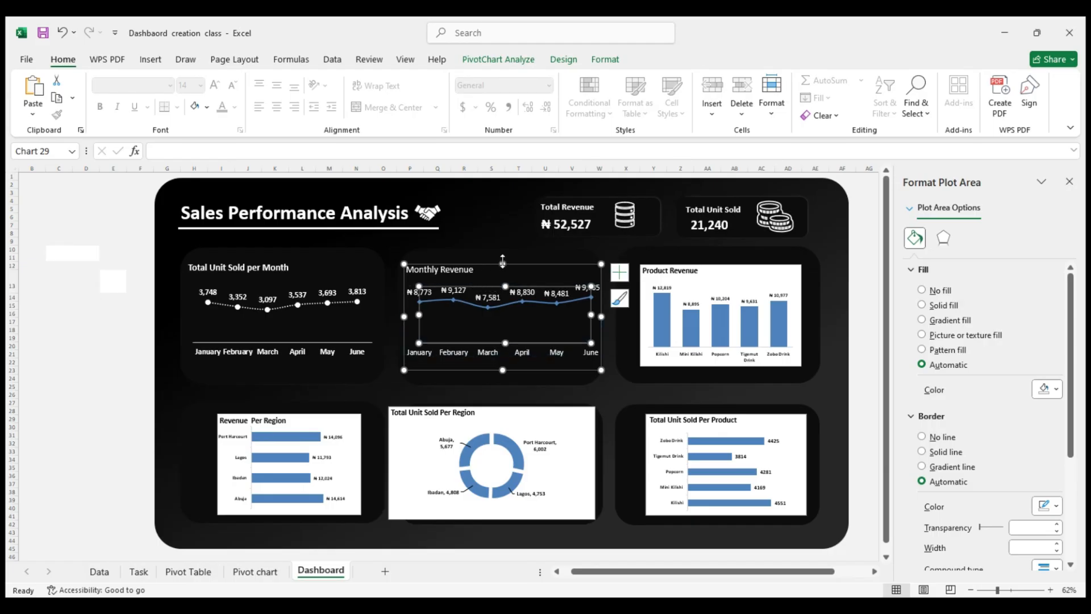
pyautogui.moveTo(503, 261); pyautogui.dragTo(503, 252)
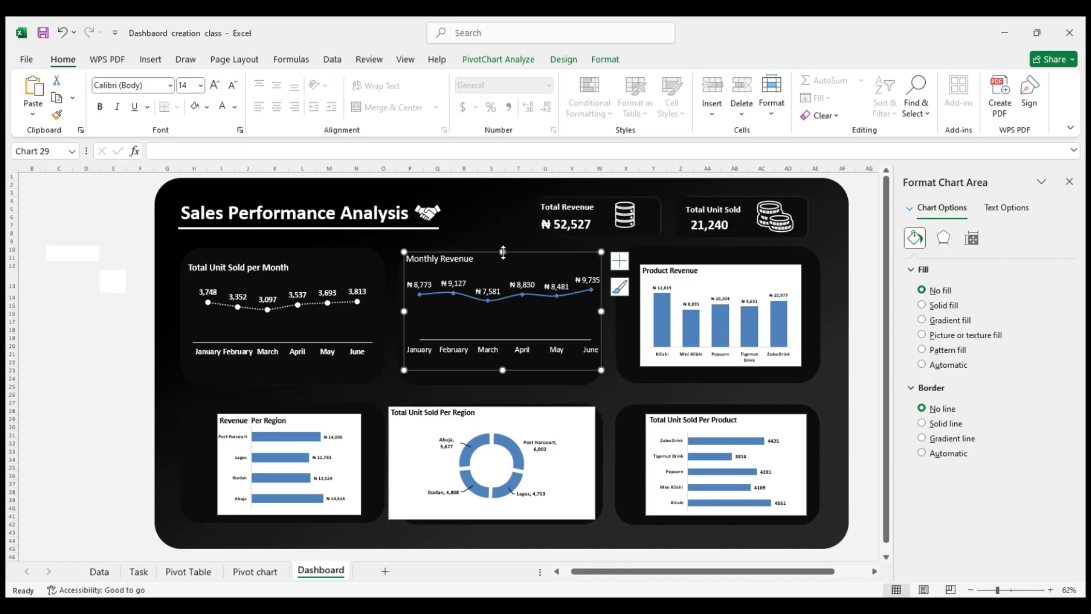
pyautogui.click(261, 287)
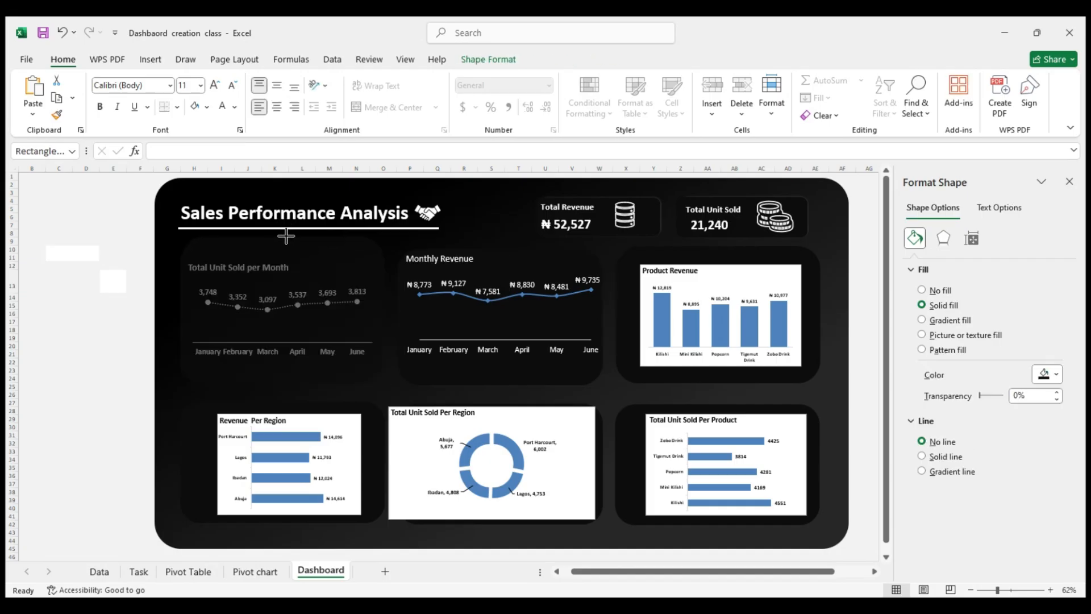
pyautogui.click(83, 284)
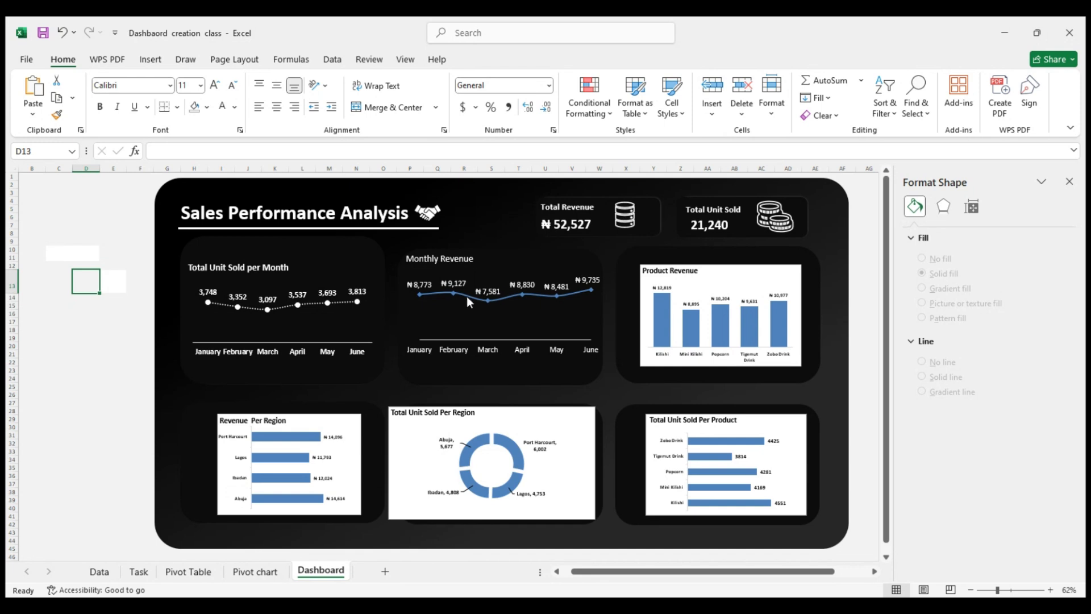
# Make the Monthly Revenue chart's title bold
pyautogui.click(448, 260)
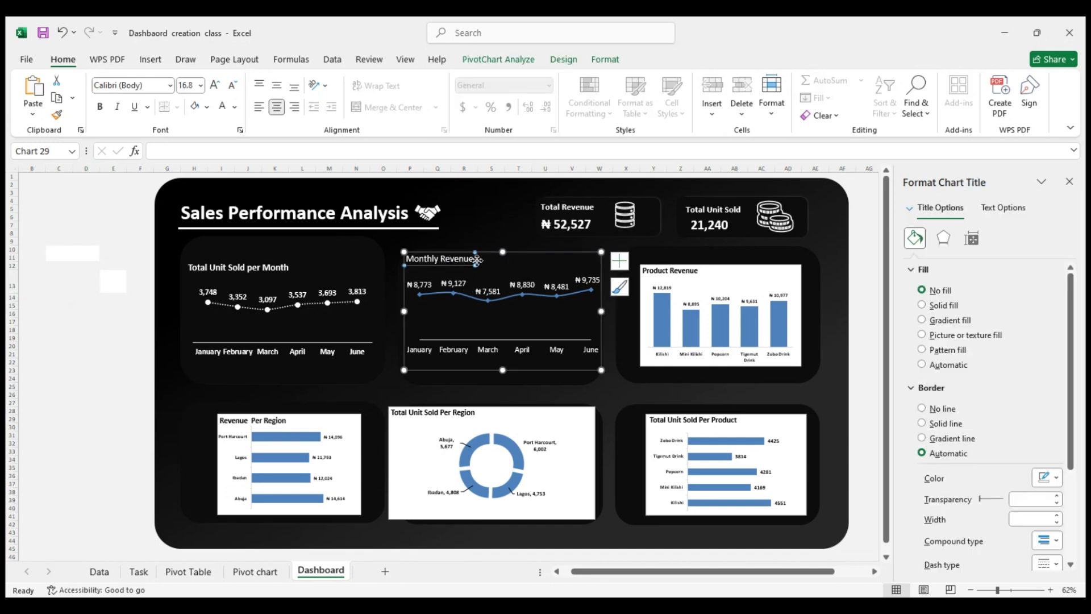
pyautogui.click(472, 259)
pyautogui.moveTo(471, 259); pyautogui.dragTo(417, 261)
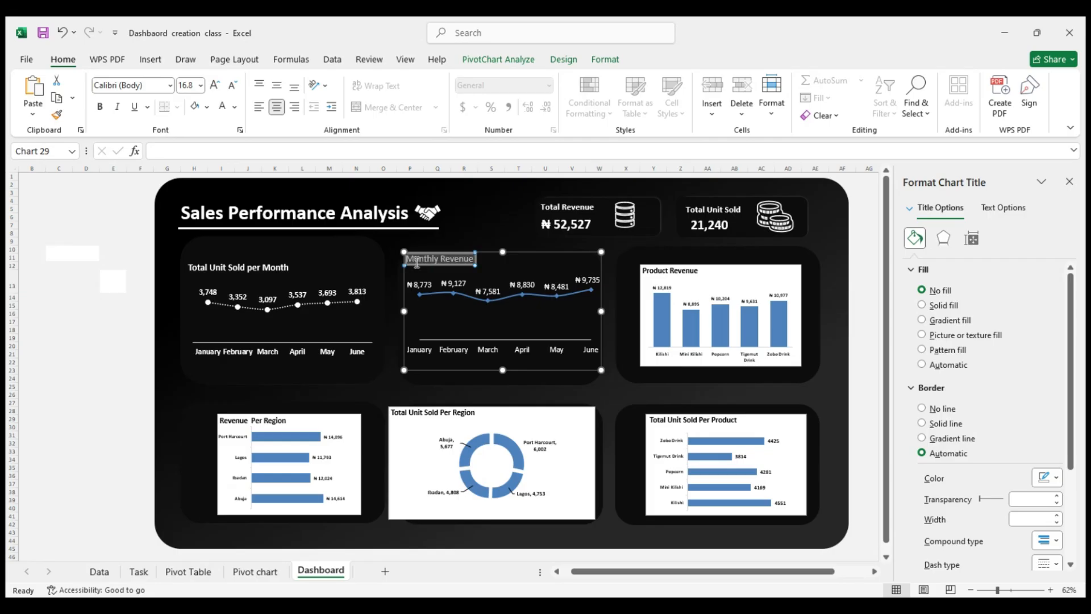
pyautogui.click(101, 108)
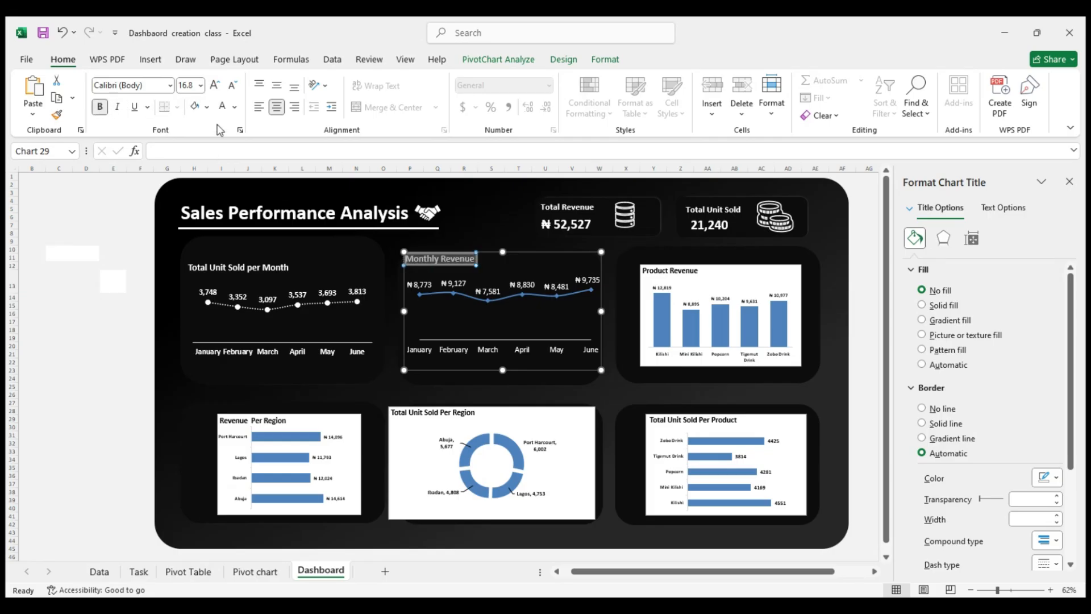
# Set the titles of the Total Unit Sold per Month and Monthly Revenue charts to font size 18
pyautogui.click(272, 271)
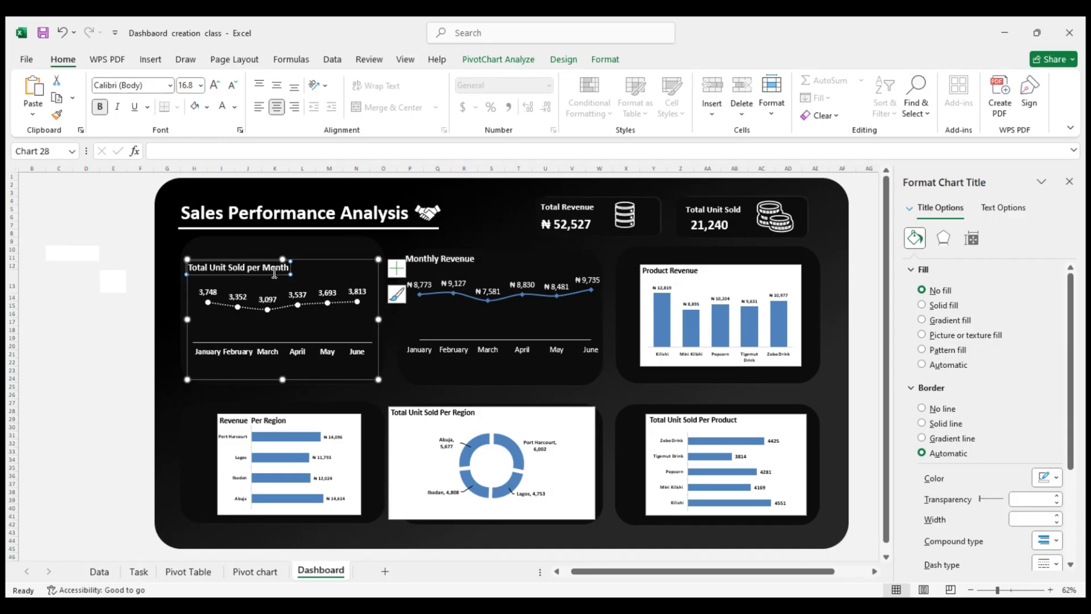
pyautogui.click(428, 260)
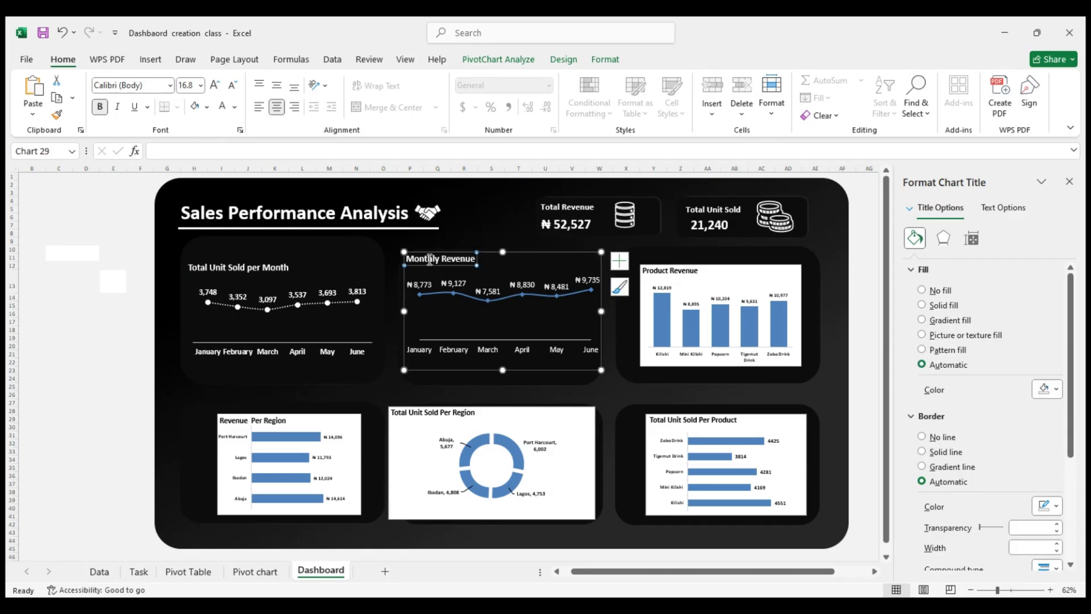
pyautogui.click(256, 266)
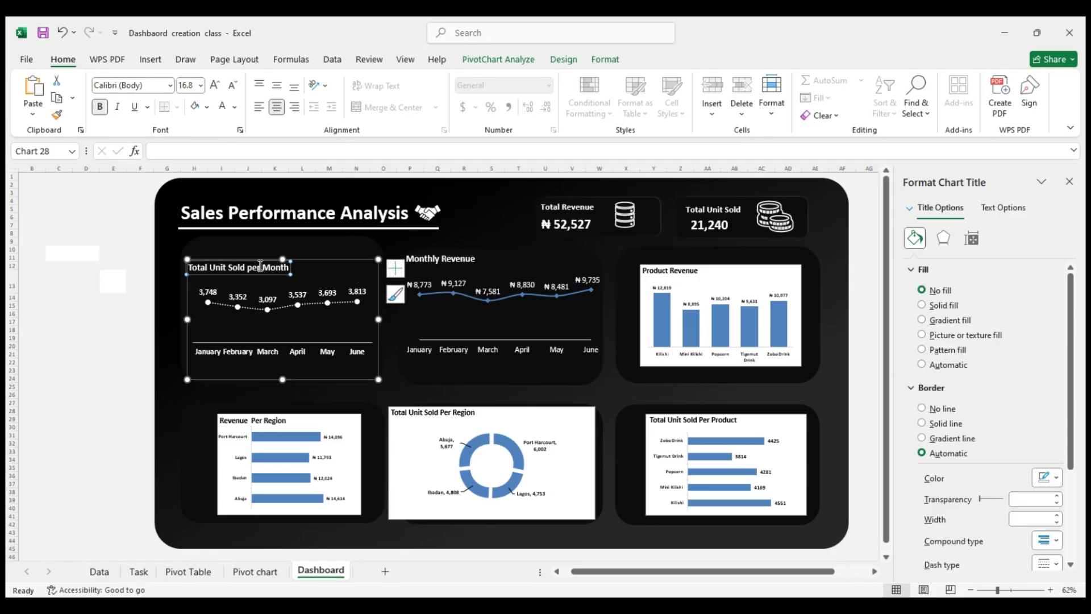
pyautogui.click(201, 85)
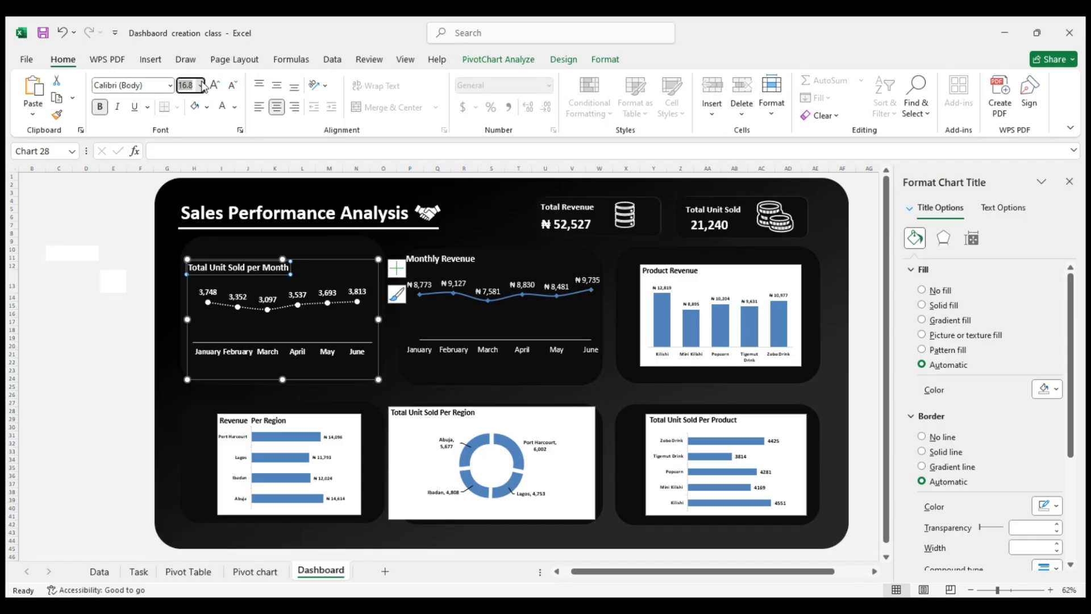
pyautogui.click(191, 223)
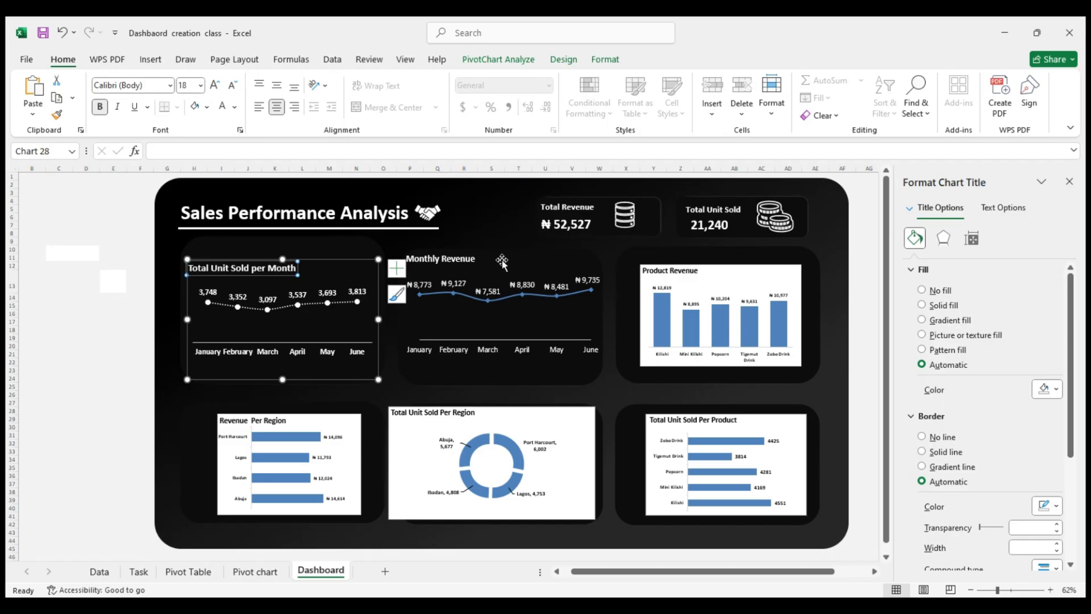
pyautogui.click(467, 261)
pyautogui.moveTo(474, 261); pyautogui.dragTo(404, 260)
pyautogui.click(200, 85)
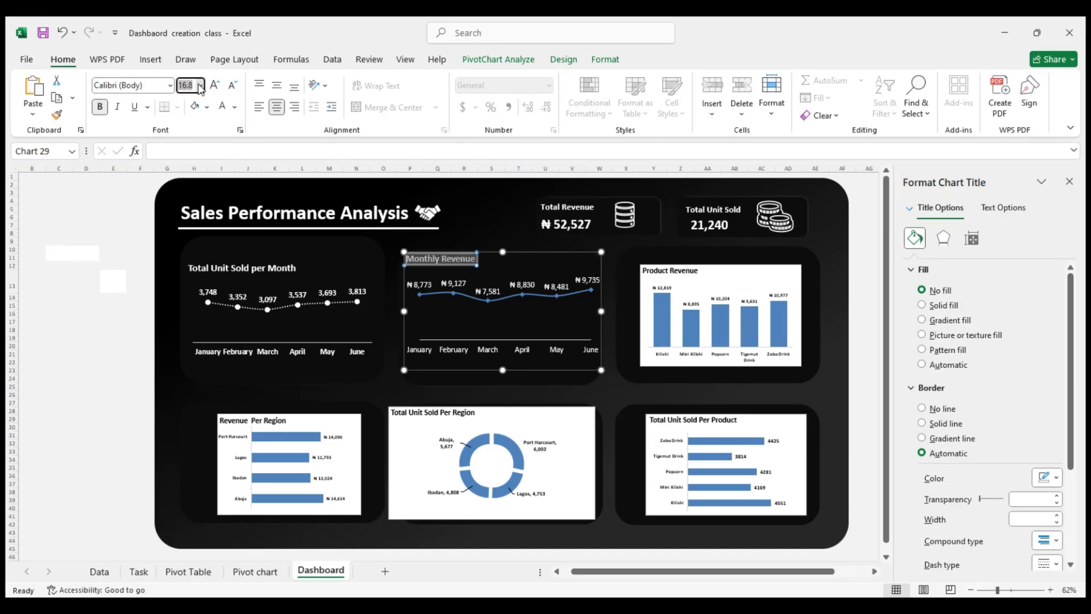
pyautogui.click(195, 224)
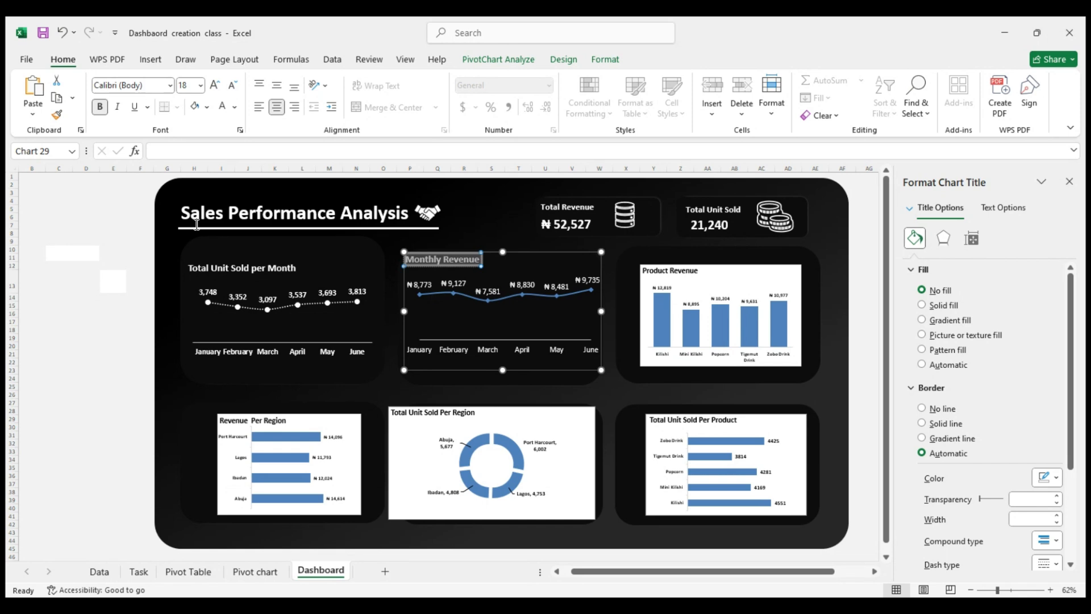
# Give the Monthly Revenue series a solid white line and solid white markers with no border line
pyautogui.click(464, 298)
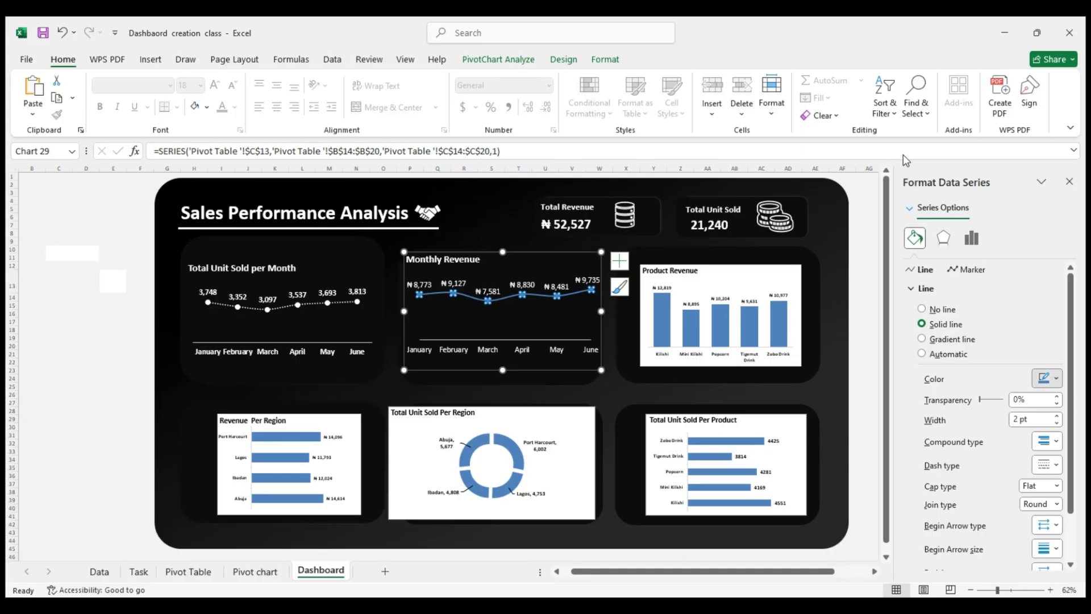
pyautogui.click(967, 272)
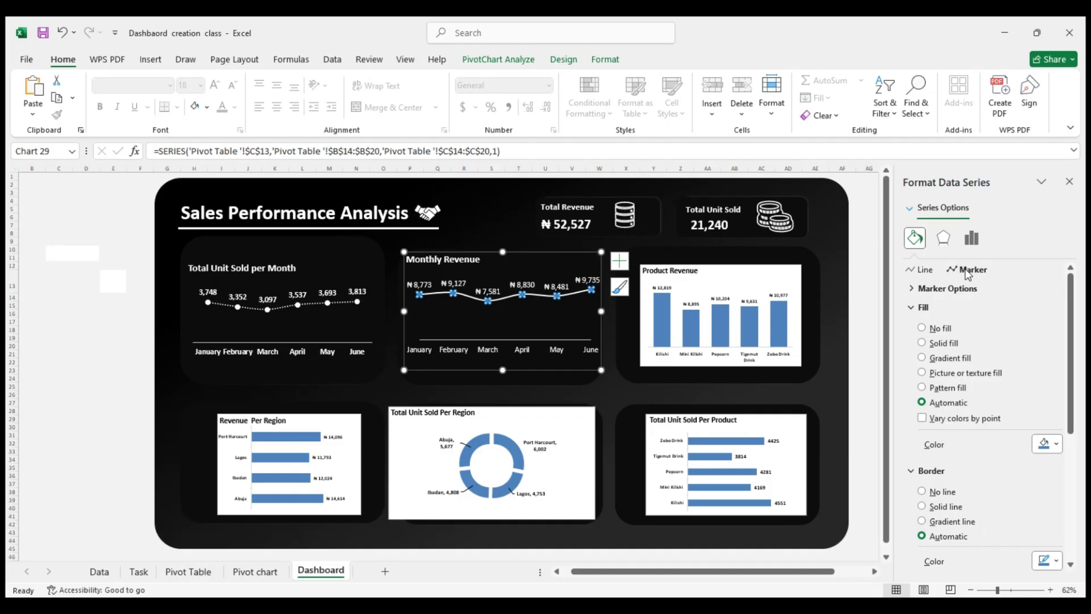
pyautogui.click(942, 344)
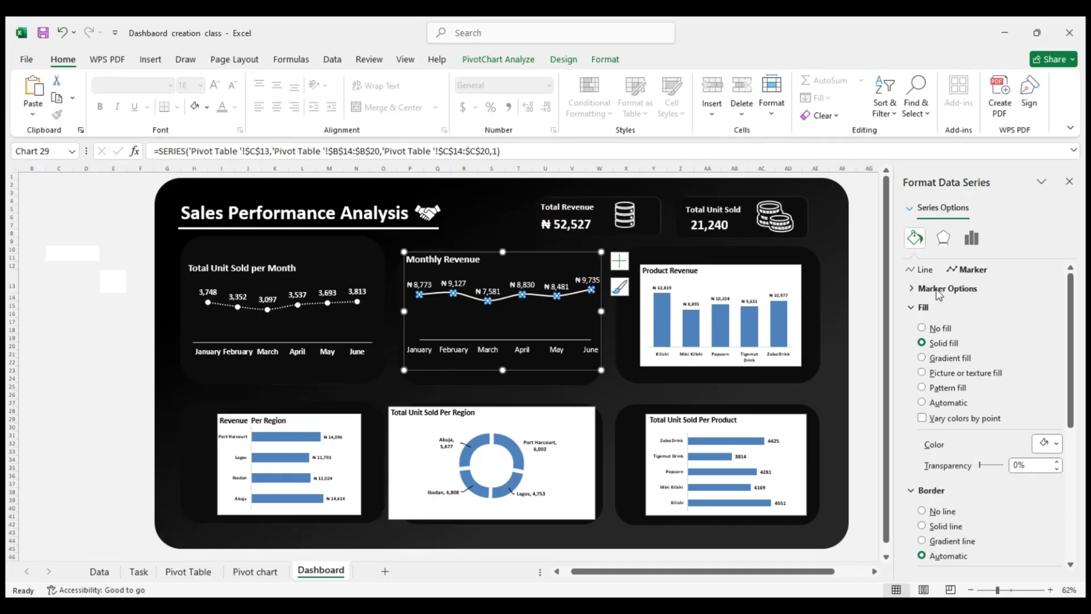
pyautogui.click(938, 513)
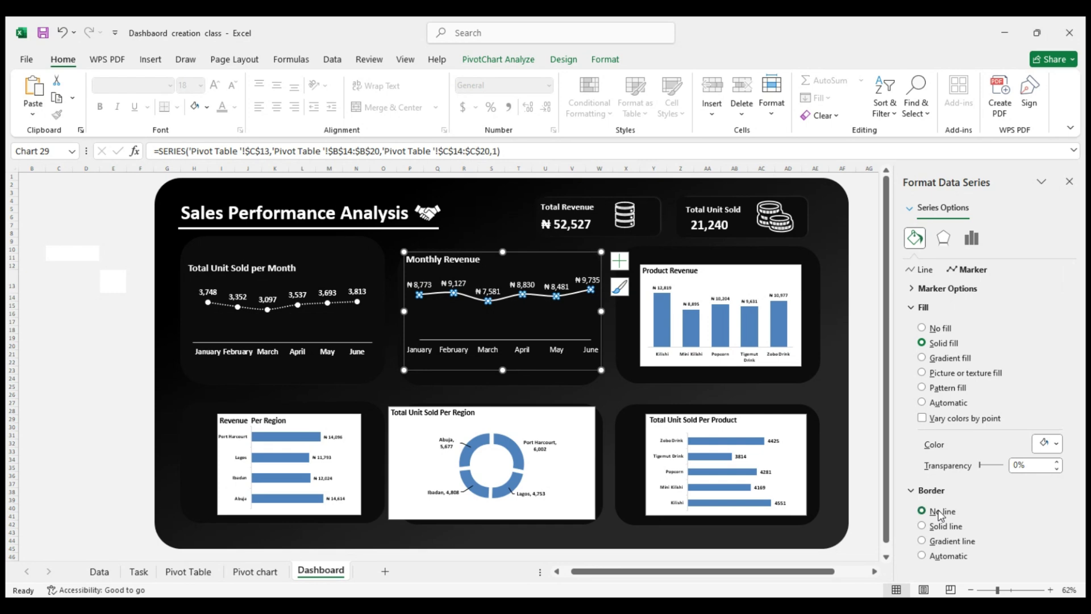
# Increase the size of the Monthly Revenue line's built-in markers to 10
pyautogui.click(954, 287)
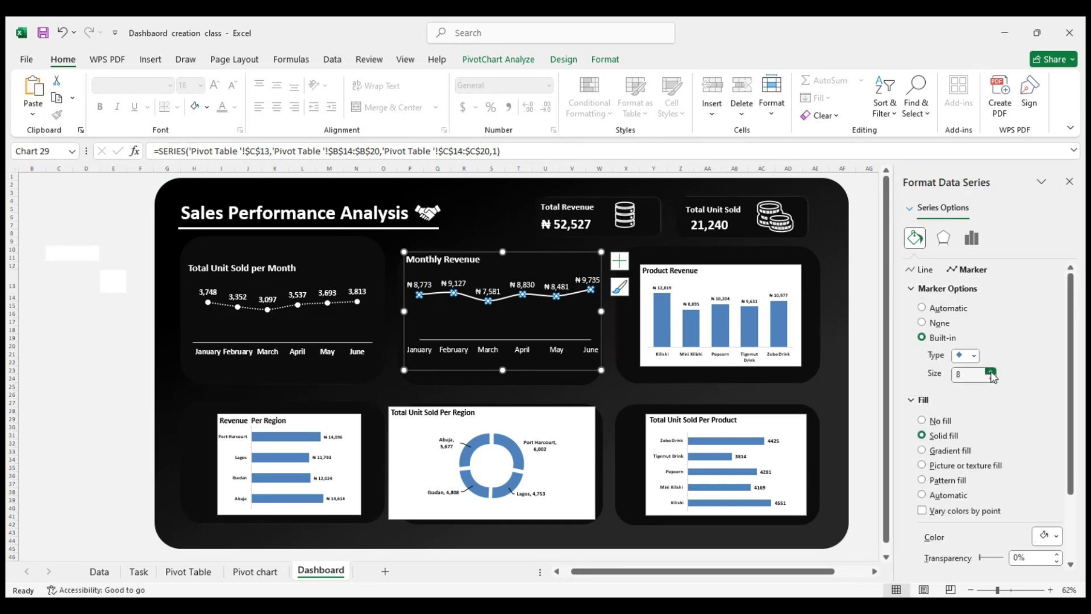
pyautogui.click(991, 371)
pyautogui.click(991, 371)
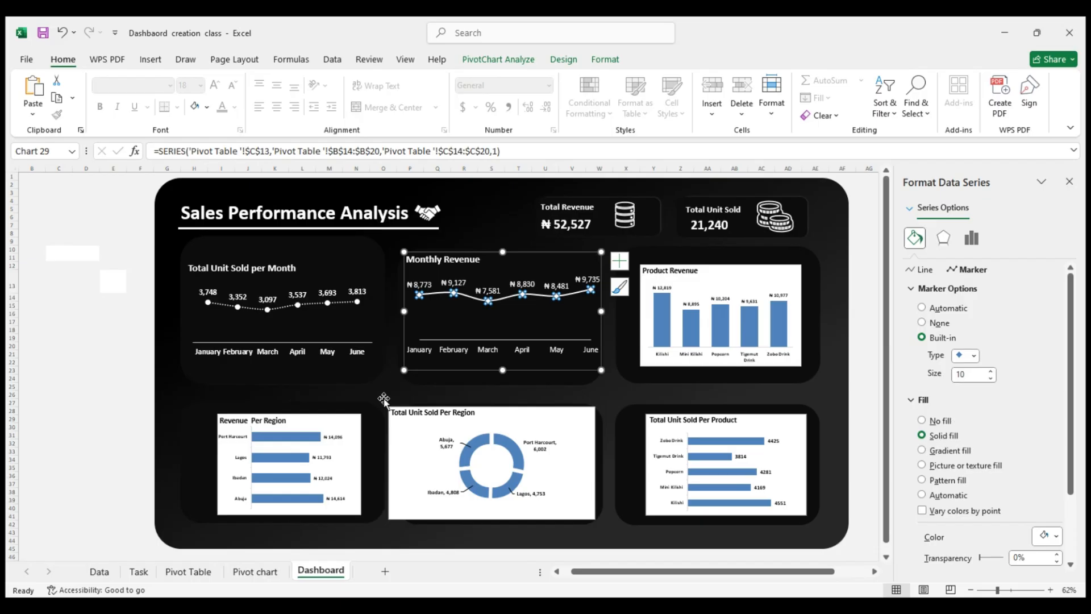
pyautogui.click(87, 362)
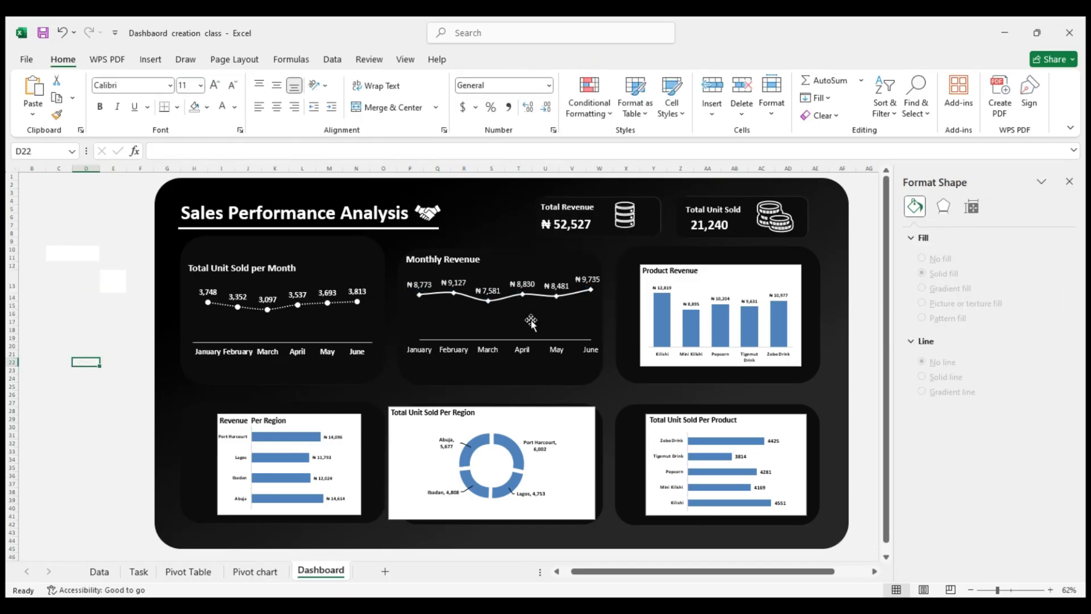
# Lower the upper edge of the dark card behind Total Unit Sold per Month to align it with the Monthly Revenue card
pyautogui.click(455, 334)
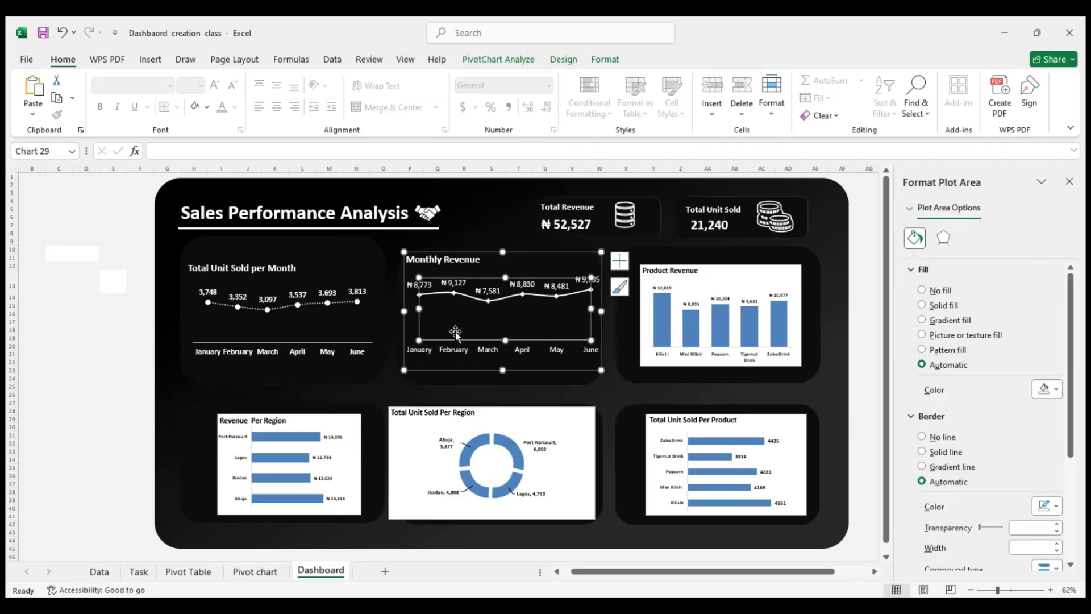
pyautogui.click(86, 329)
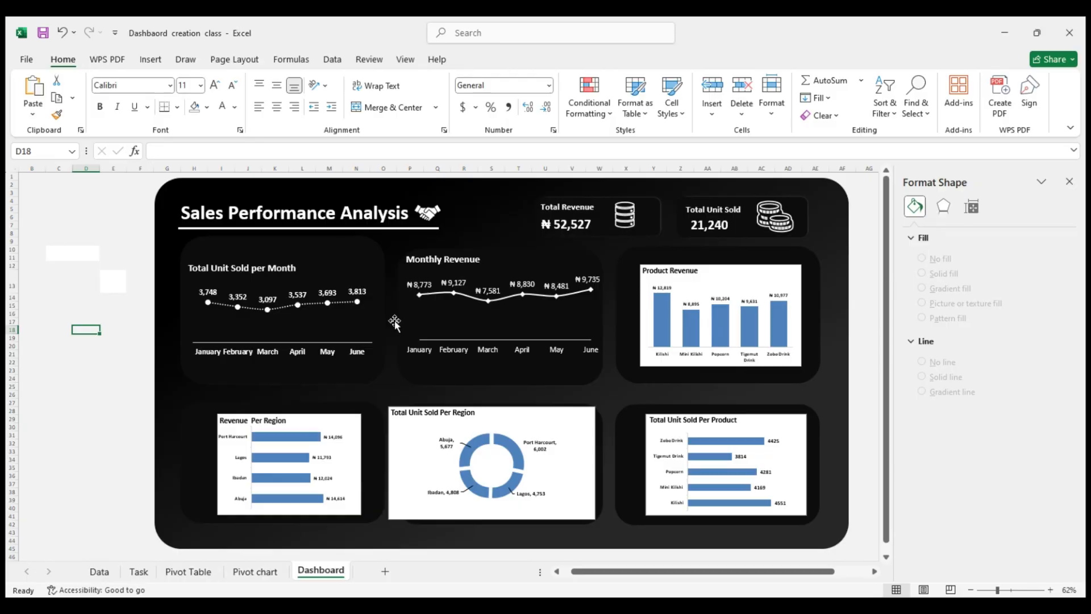
pyautogui.click(313, 256)
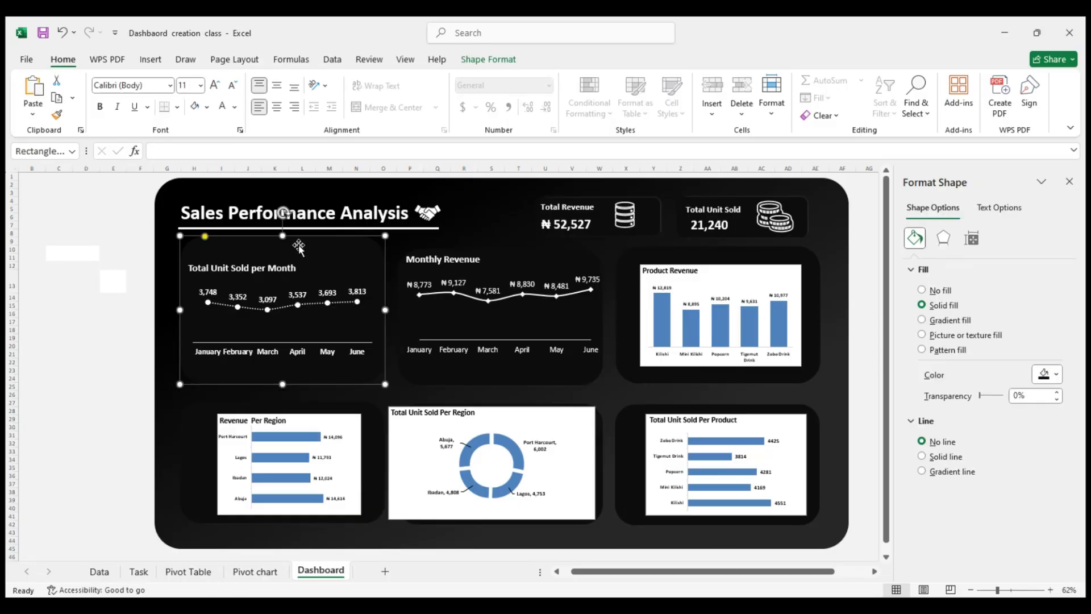
pyautogui.moveTo(285, 236); pyautogui.dragTo(299, 247)
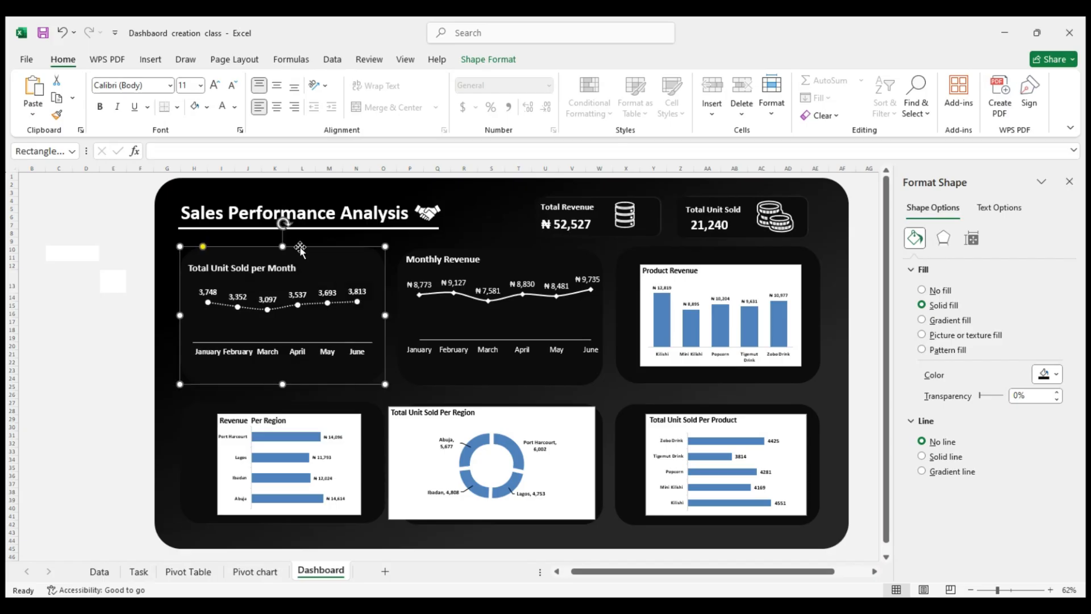
pyautogui.click(86, 329)
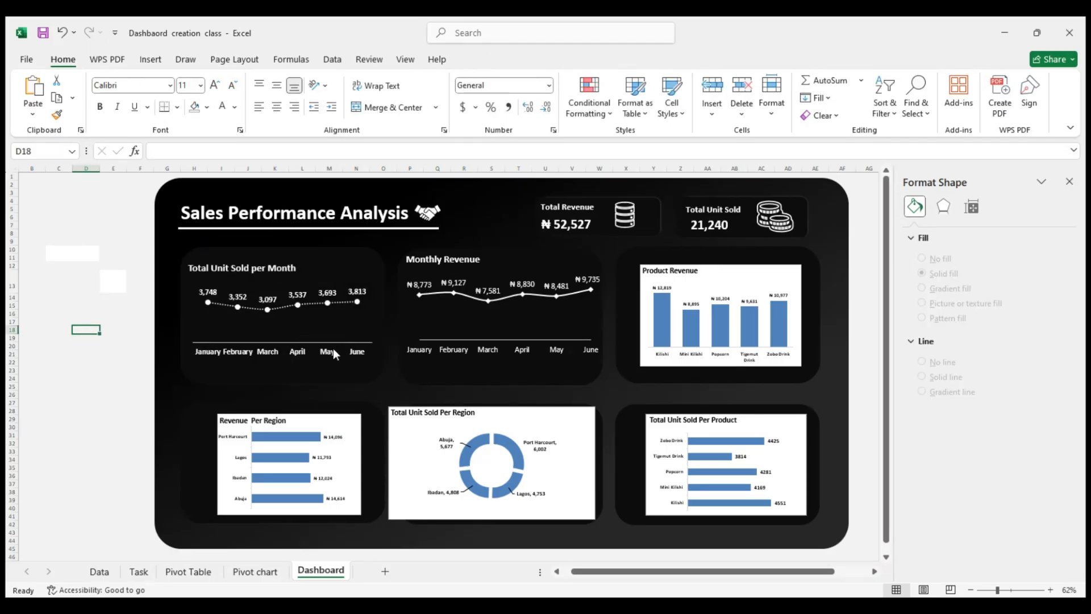
pyautogui.click(341, 269)
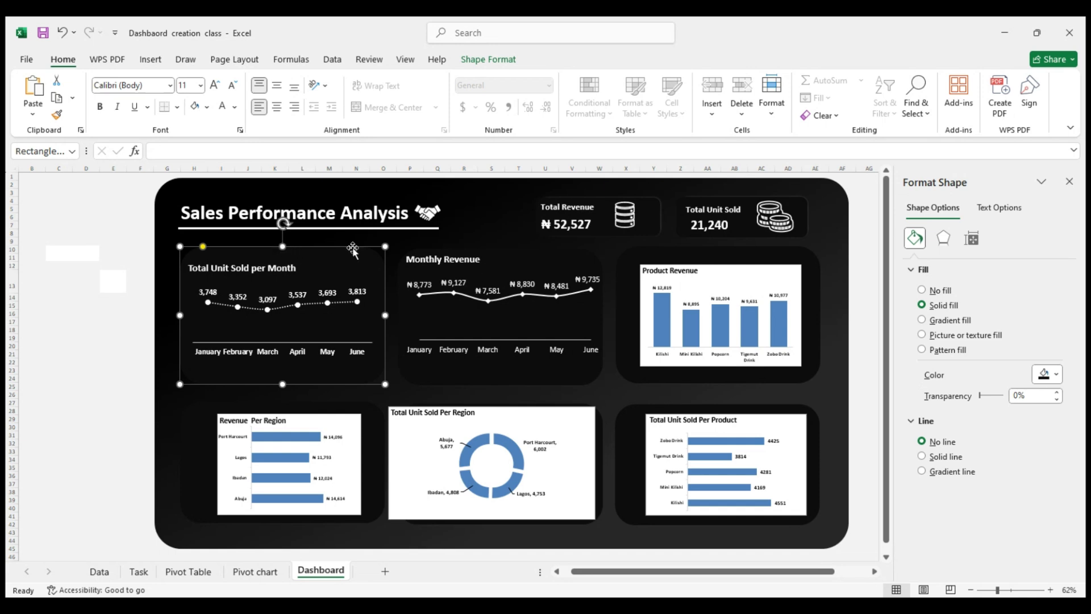
pyautogui.click(85, 305)
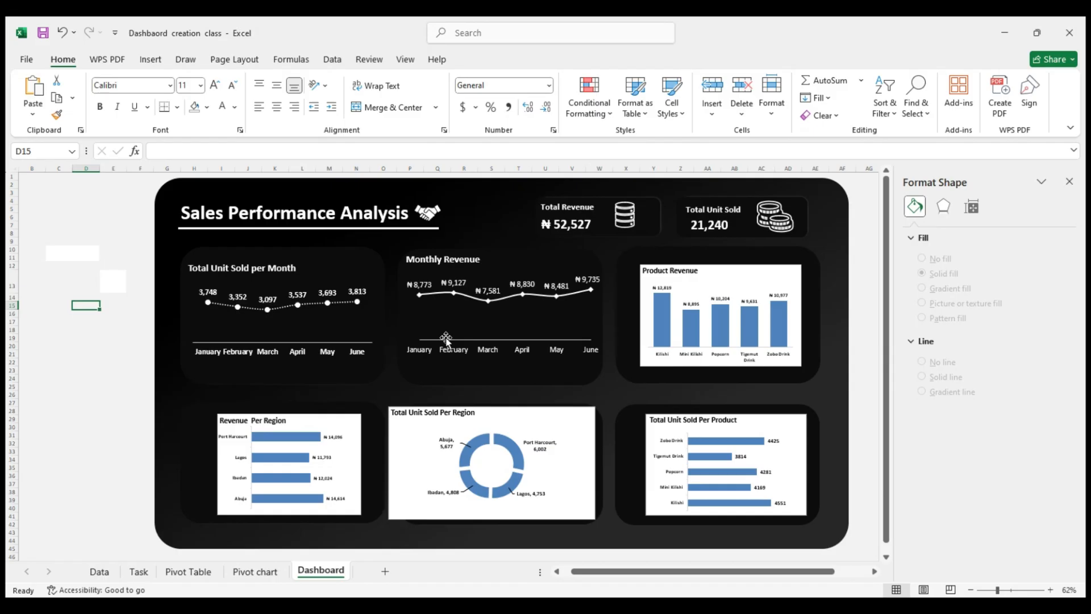
# Remove the Product Revenue chart's background fill and set its text to white at font size 14
pyautogui.click(713, 276)
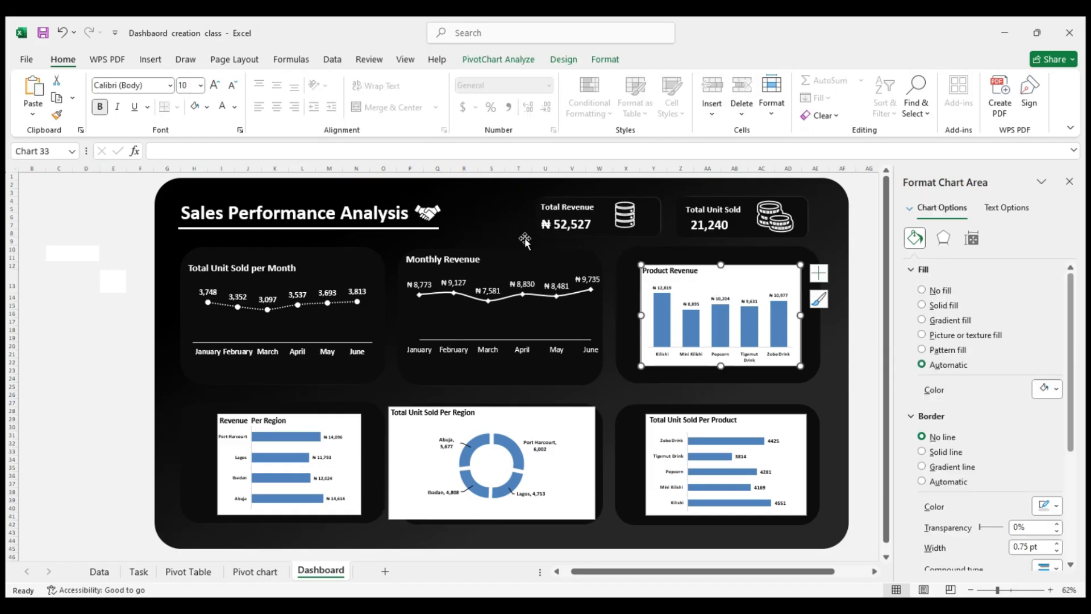
pyautogui.click(229, 411)
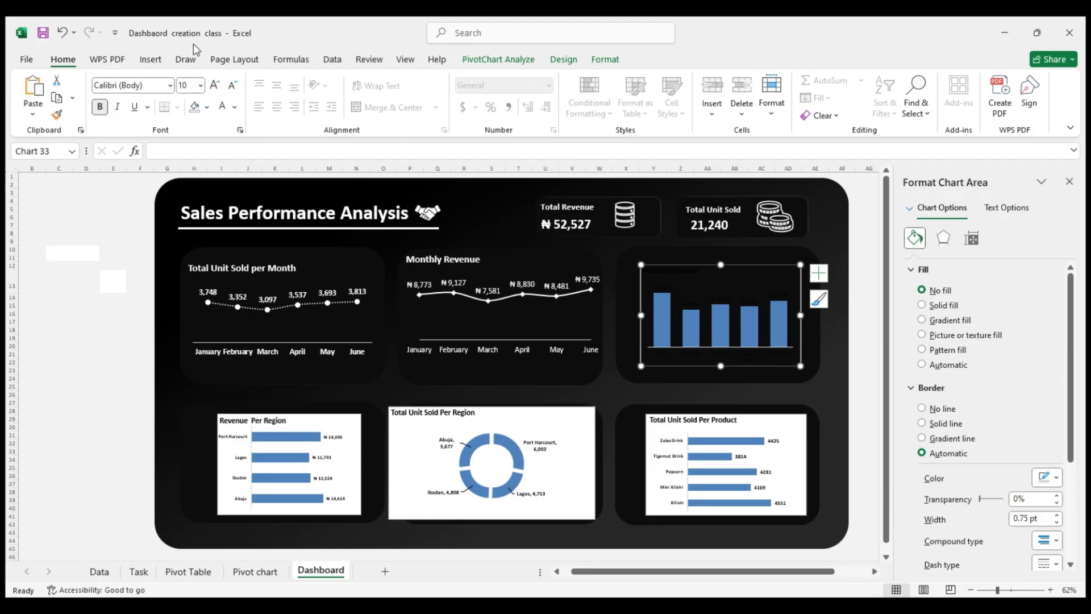
pyautogui.click(223, 107)
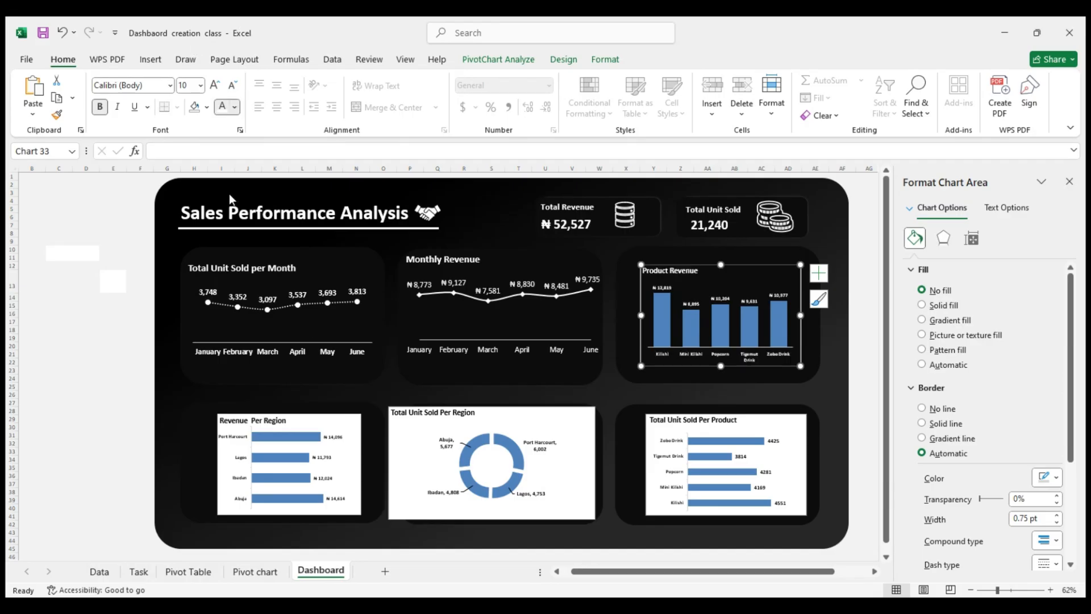
pyautogui.click(199, 89)
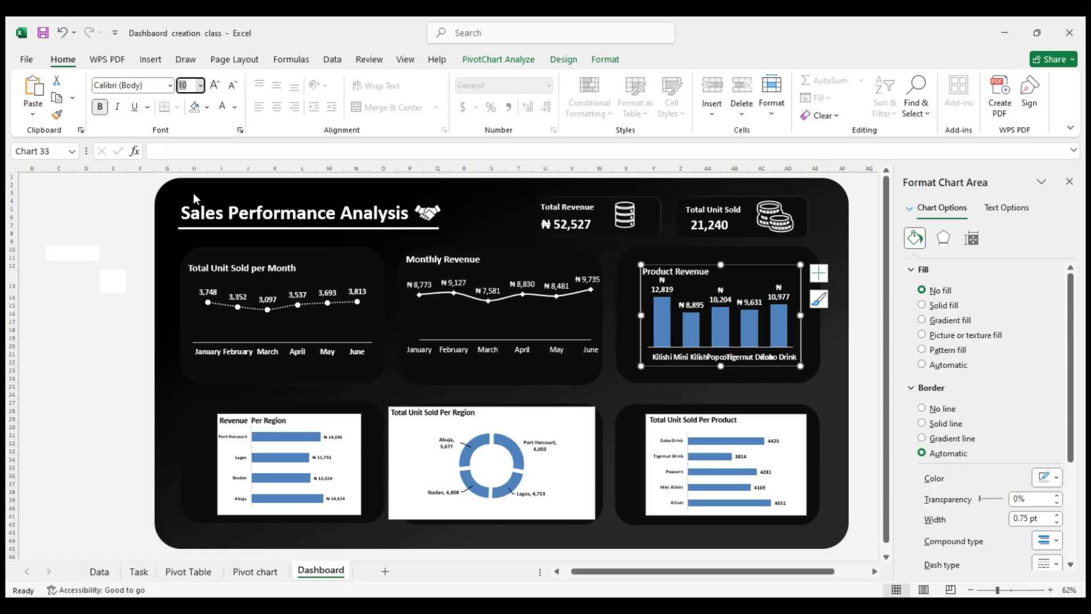
pyautogui.write('14')
pyautogui.press('Return')
pyautogui.click(542, 332)
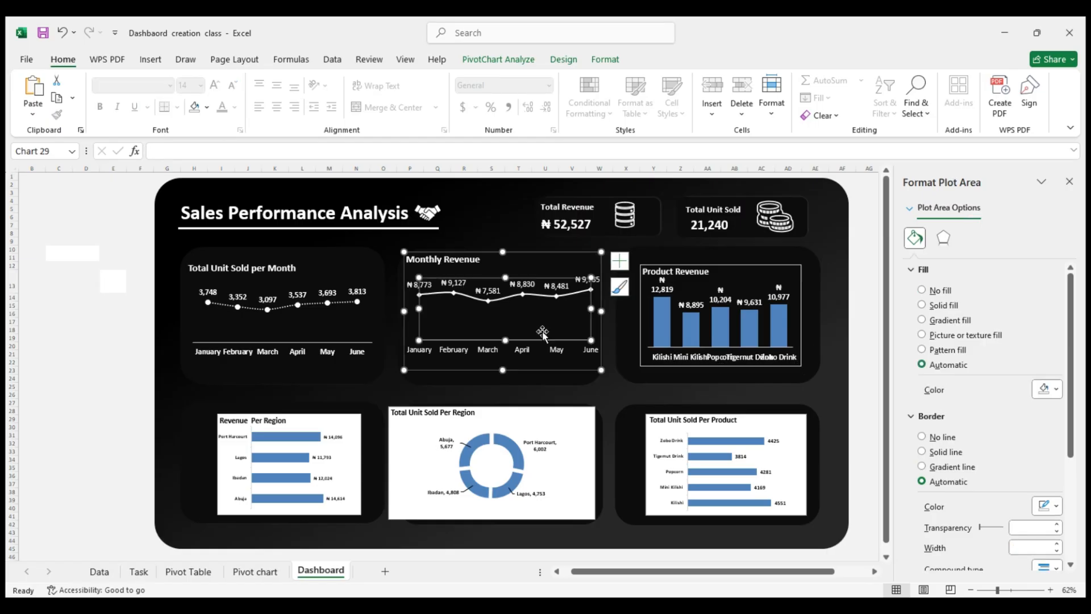
# Enlarge the Product Revenue chart to give its data and category labels more room, and reposition it over its dark card
pyautogui.click(792, 335)
pyautogui.moveTo(801, 366); pyautogui.dragTo(811, 375)
pyautogui.moveTo(641, 314); pyautogui.dragTo(618, 317)
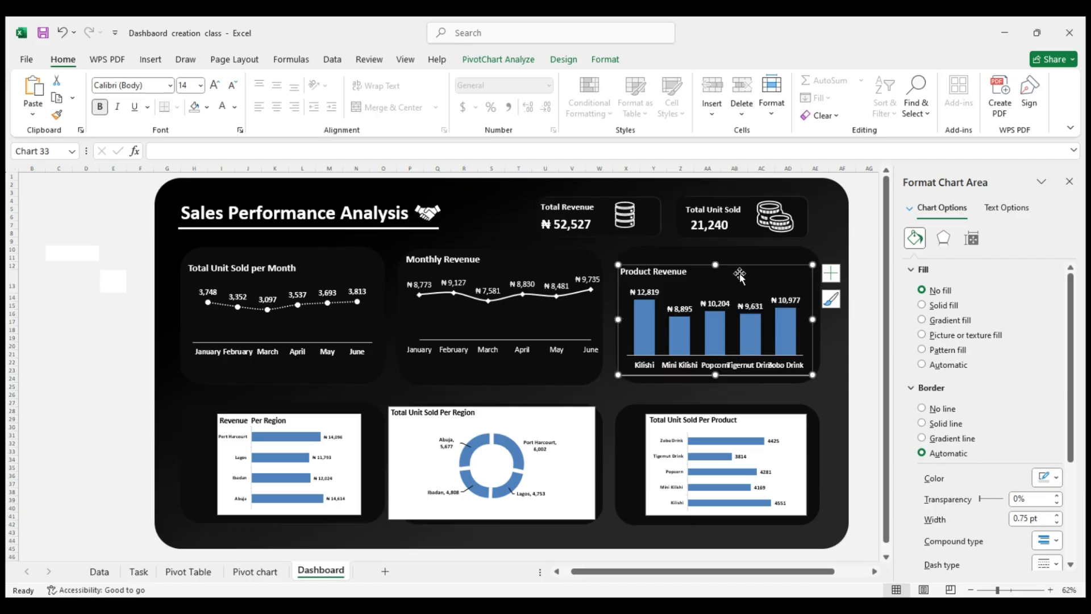
pyautogui.moveTo(756, 264); pyautogui.dragTo(760, 262)
pyautogui.moveTo(825, 318); pyautogui.dragTo(833, 317)
pyautogui.moveTo(624, 317); pyautogui.dragTo(608, 320)
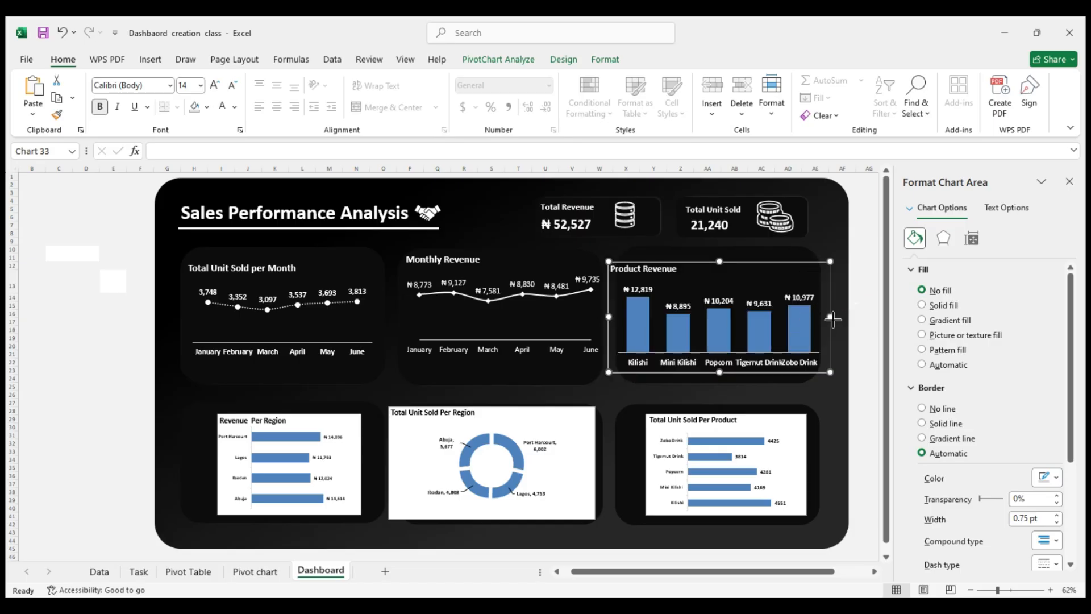
pyautogui.moveTo(830, 316); pyautogui.dragTo(845, 320)
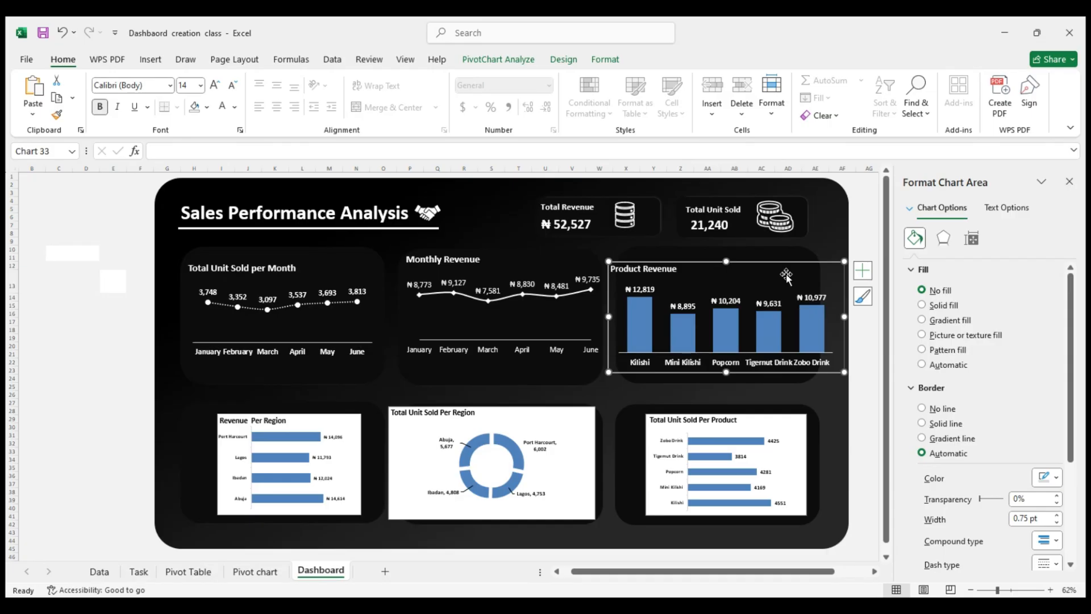
pyautogui.moveTo(782, 264); pyautogui.dragTo(777, 265)
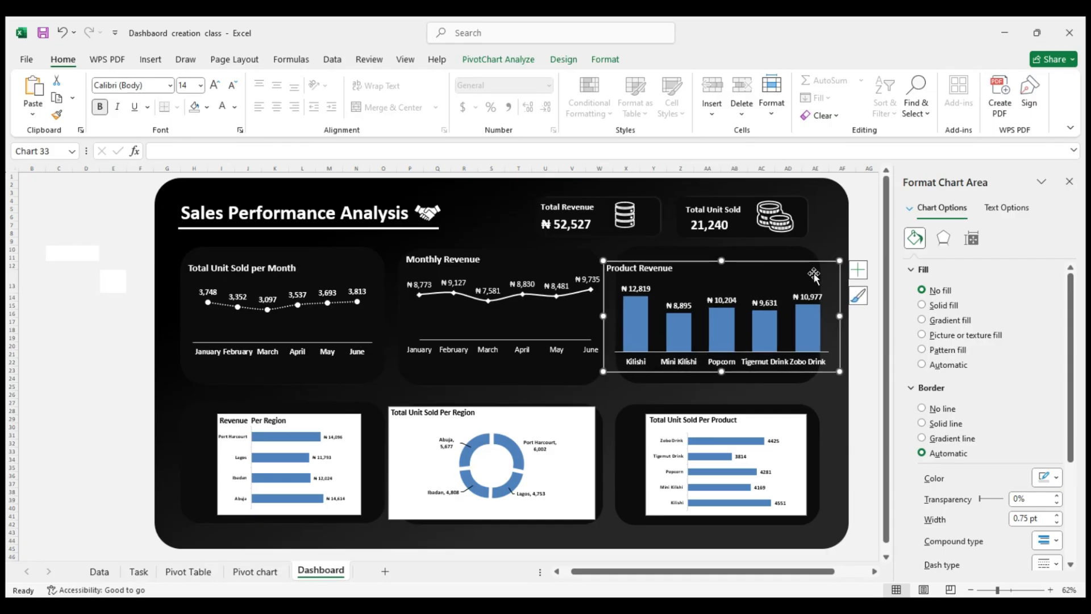
# Widen the dark card behind Product Revenue to the right and shift the chart slightly right over it
pyautogui.click(794, 256)
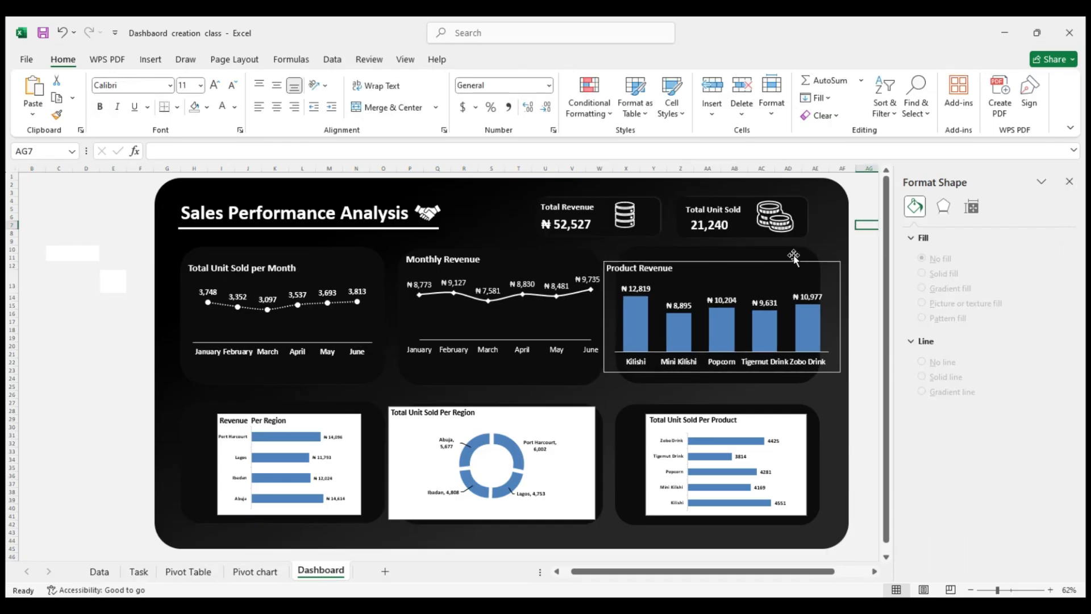
pyautogui.moveTo(818, 313); pyautogui.dragTo(834, 314)
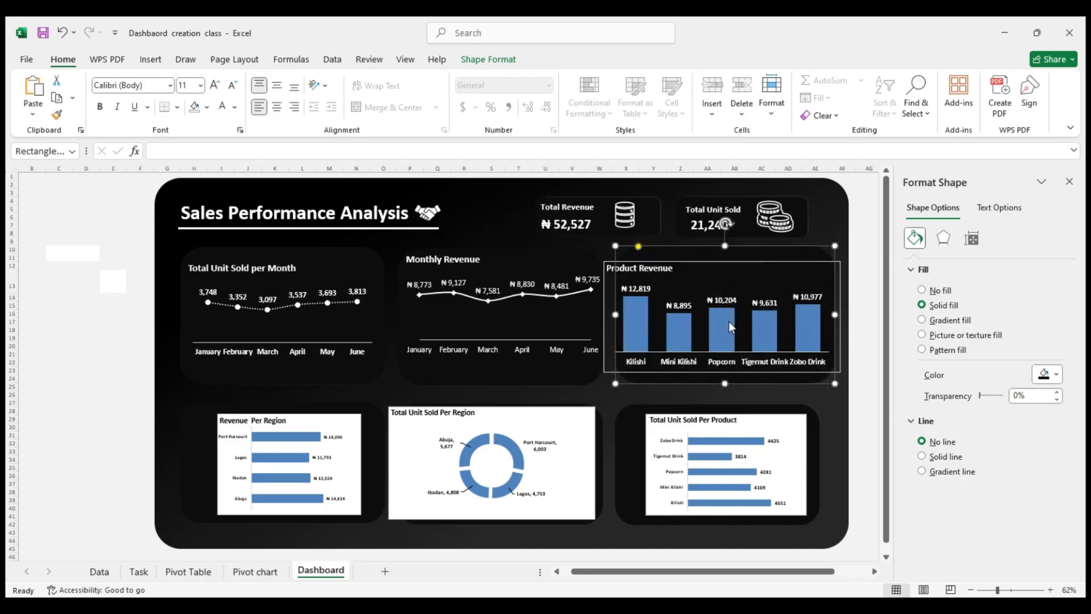
pyautogui.click(735, 262)
pyautogui.moveTo(735, 261); pyautogui.dragTo(738, 261)
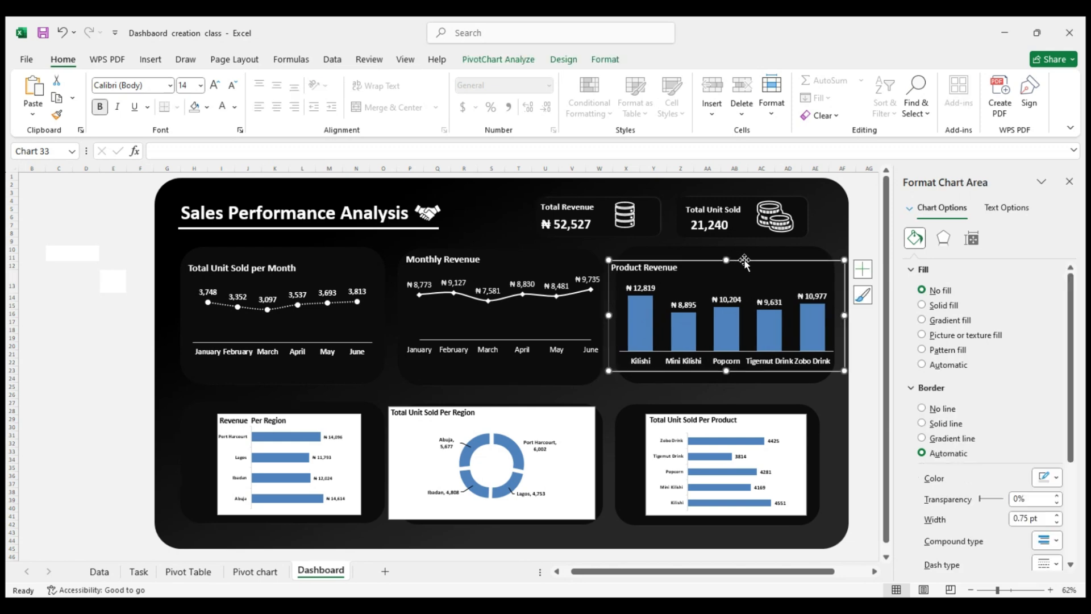
# Set the Product Revenue chart's data labels to font size 14
pyautogui.click(677, 306)
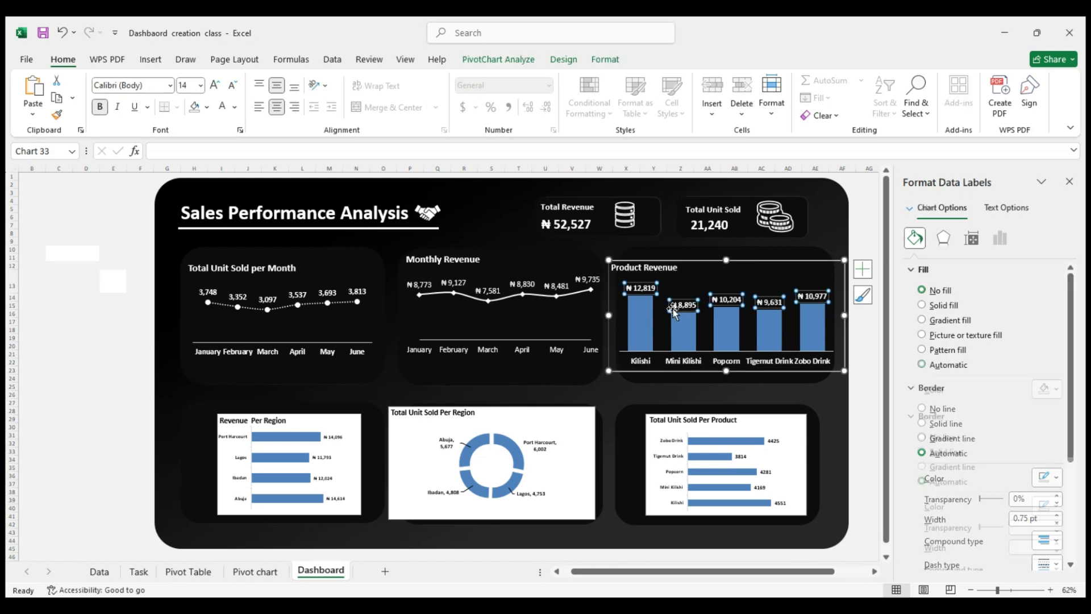
pyautogui.click(200, 86)
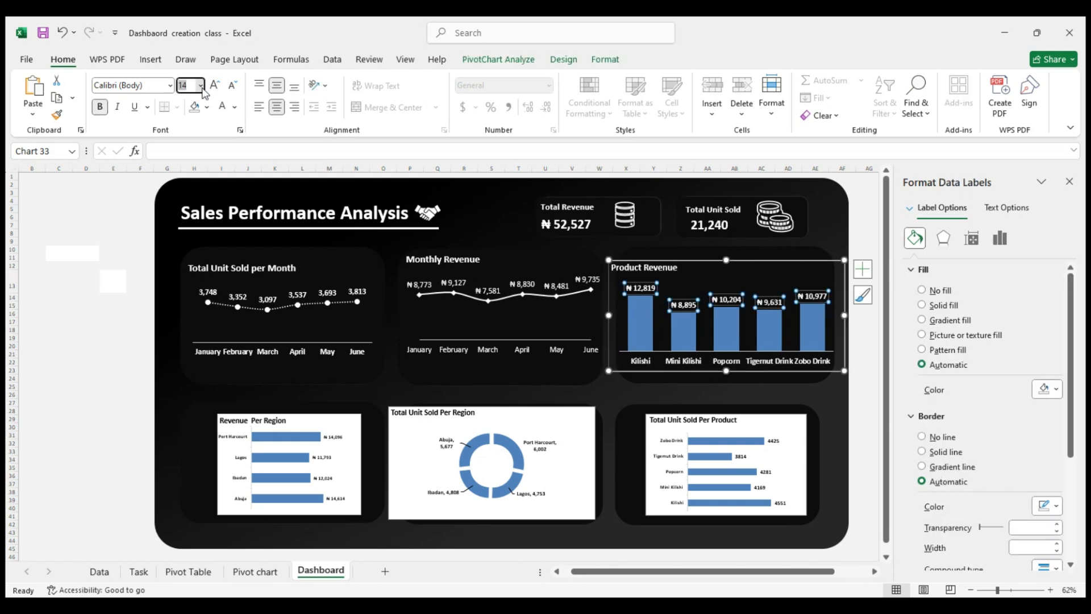
pyautogui.click(192, 201)
pyautogui.click(123, 320)
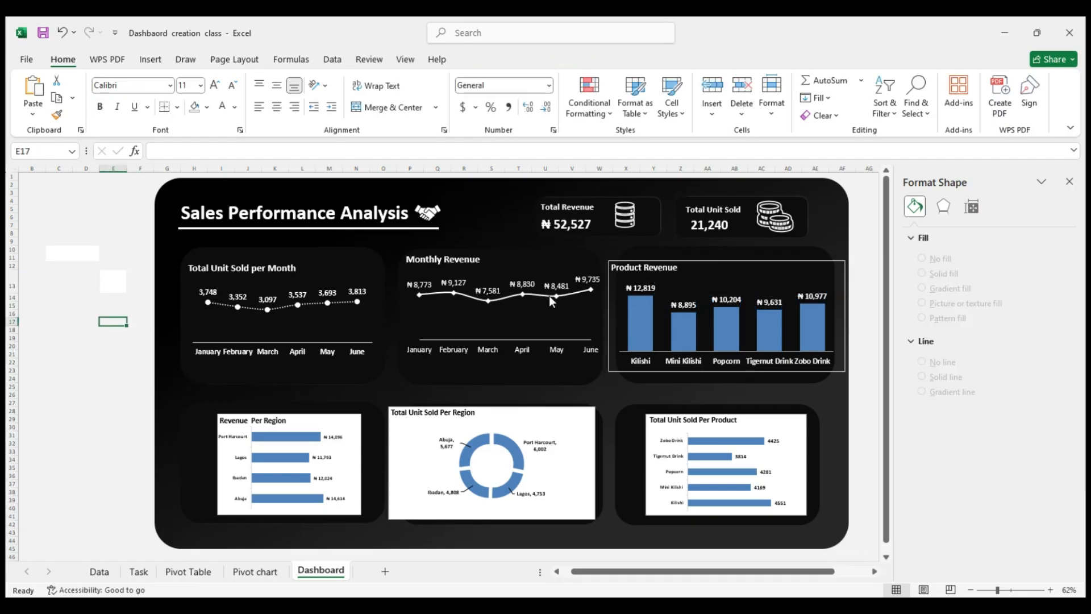
# Give the Product Revenue columns a solid white fill with no border line
pyautogui.click(723, 322)
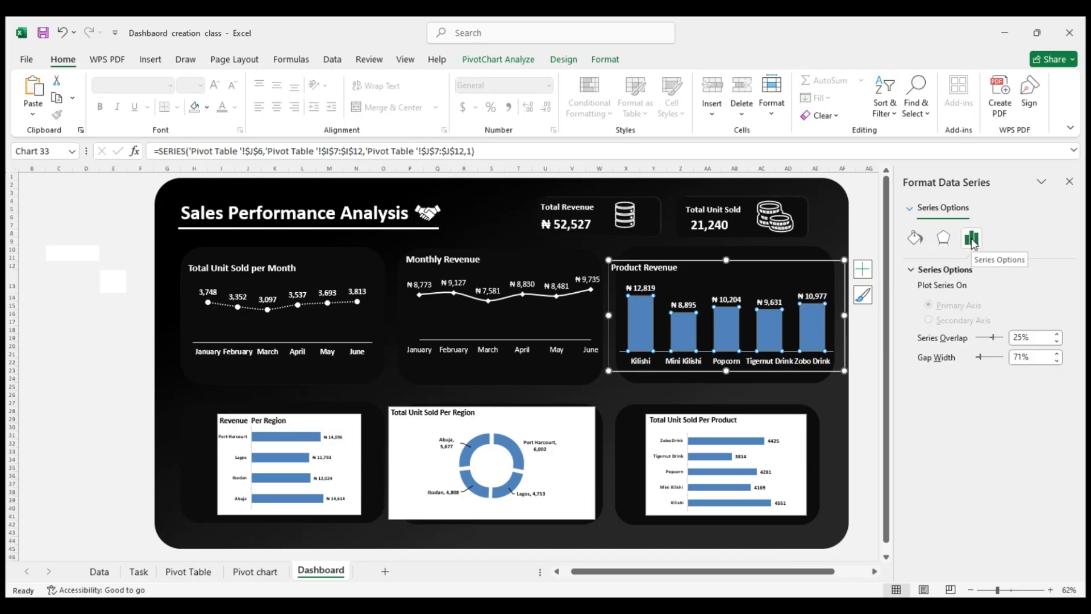
pyautogui.click(915, 238)
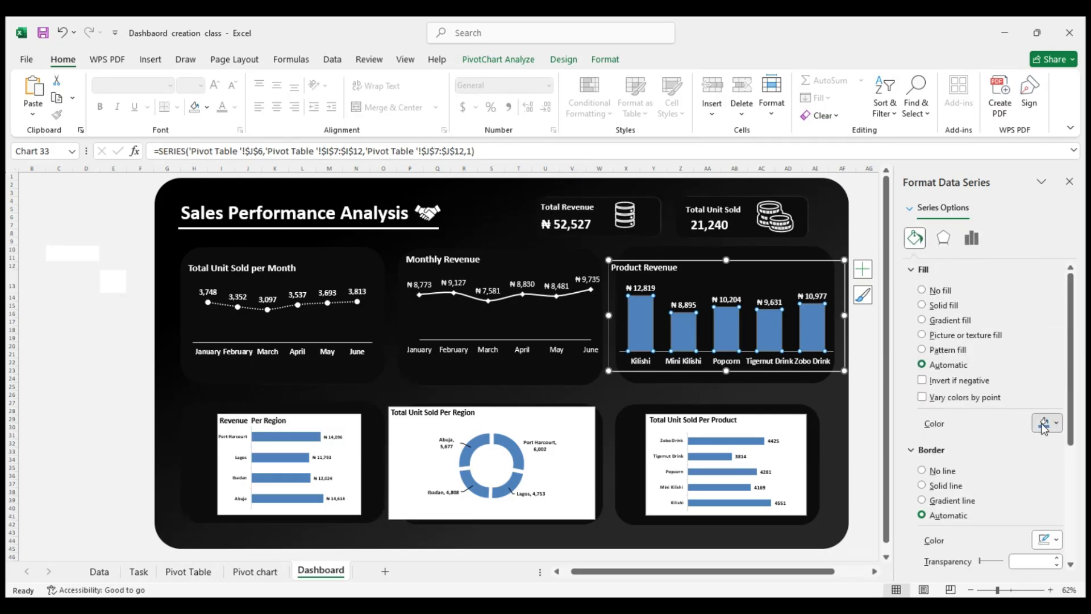
pyautogui.click(922, 305)
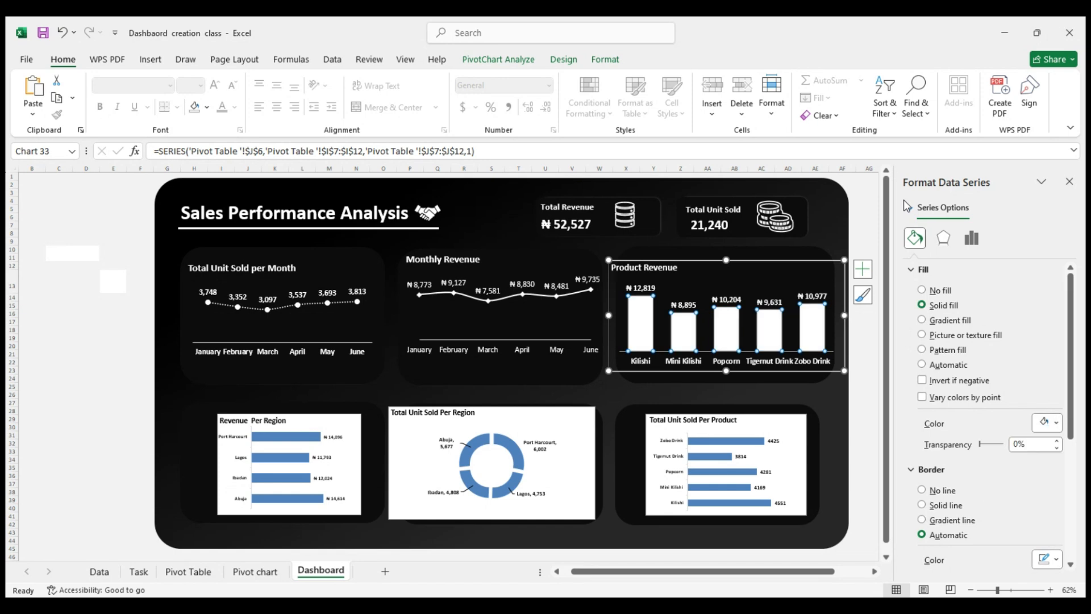
pyautogui.click(940, 489)
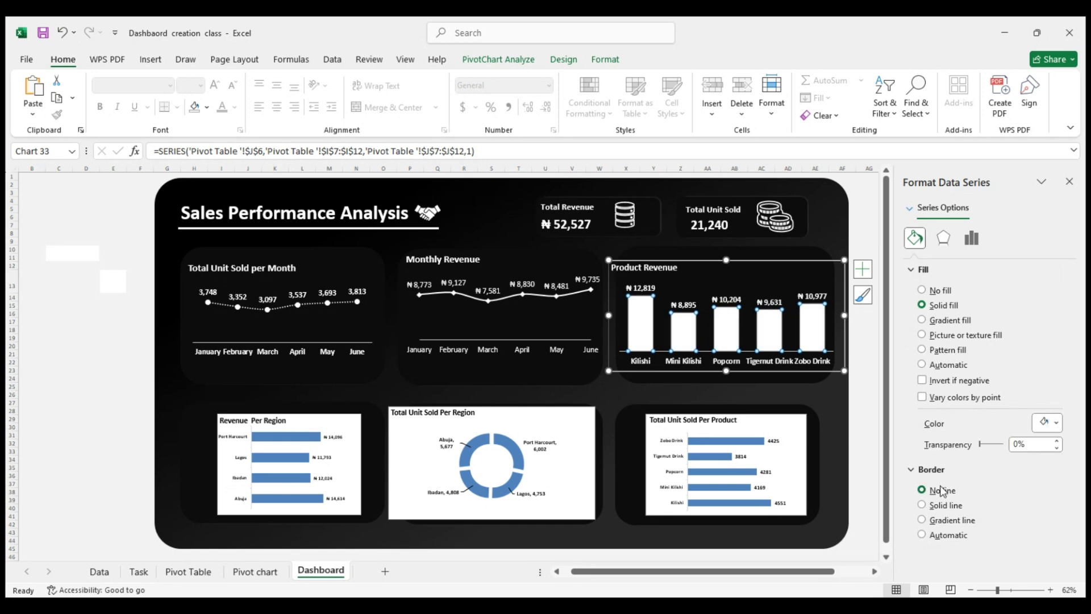
pyautogui.click(146, 378)
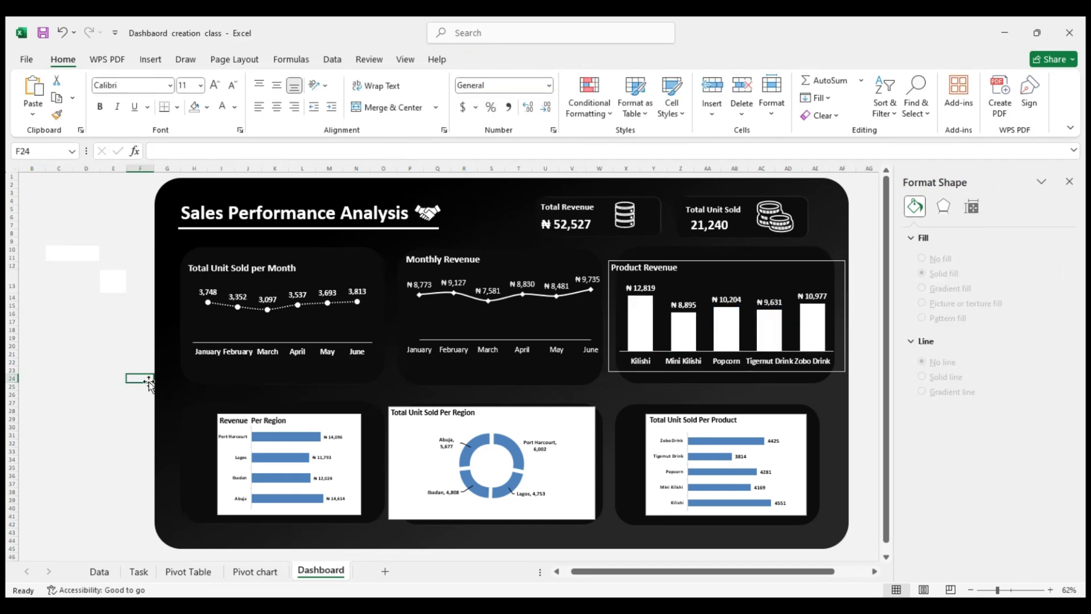
# Remove the border line around the Product Revenue chart area
pyautogui.click(834, 268)
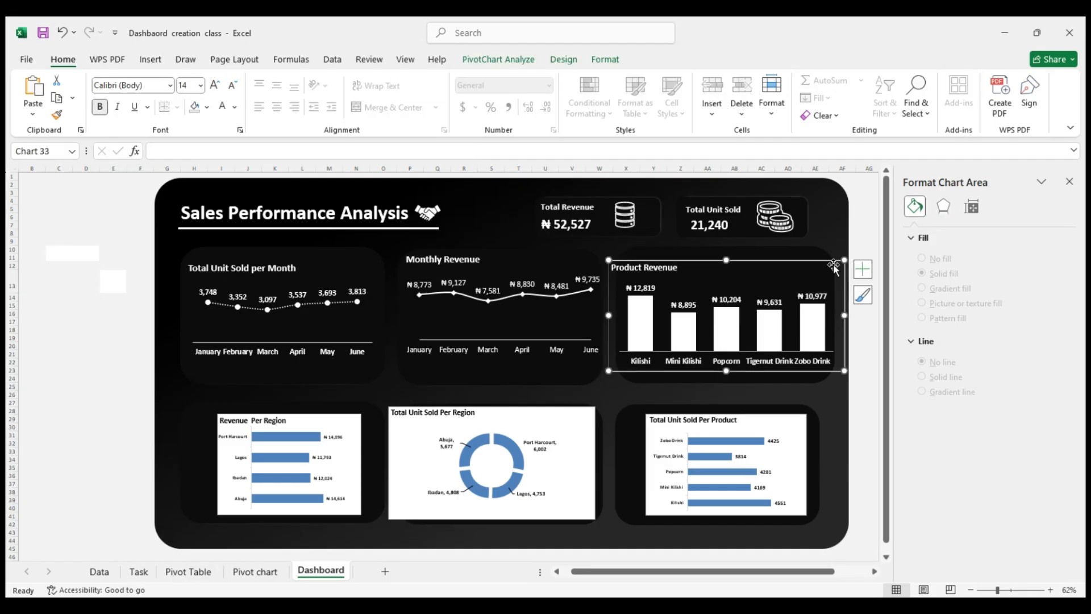
pyautogui.click(947, 409)
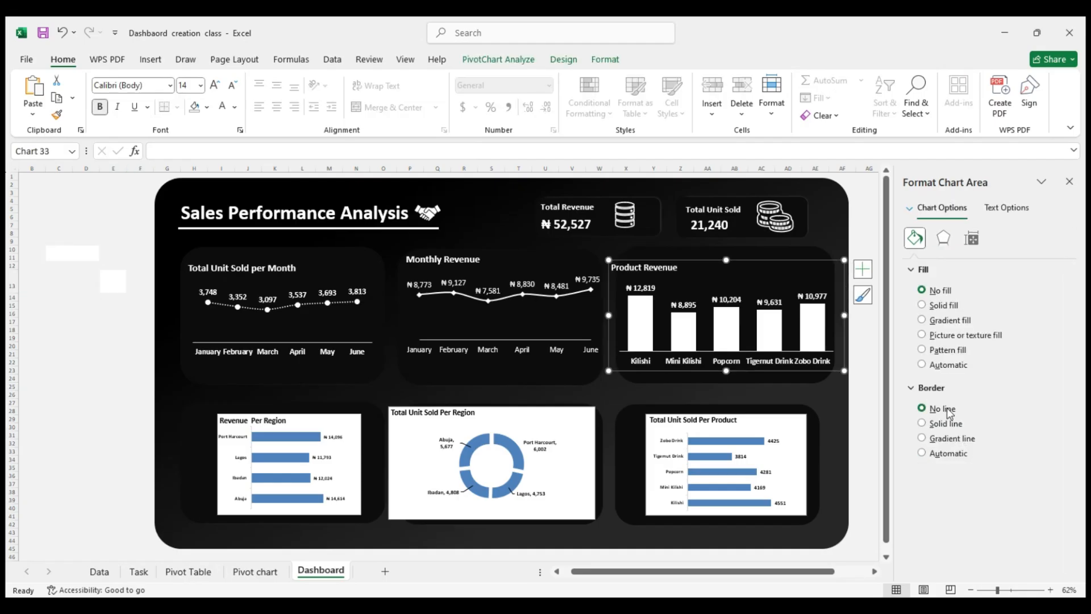
pyautogui.click(127, 350)
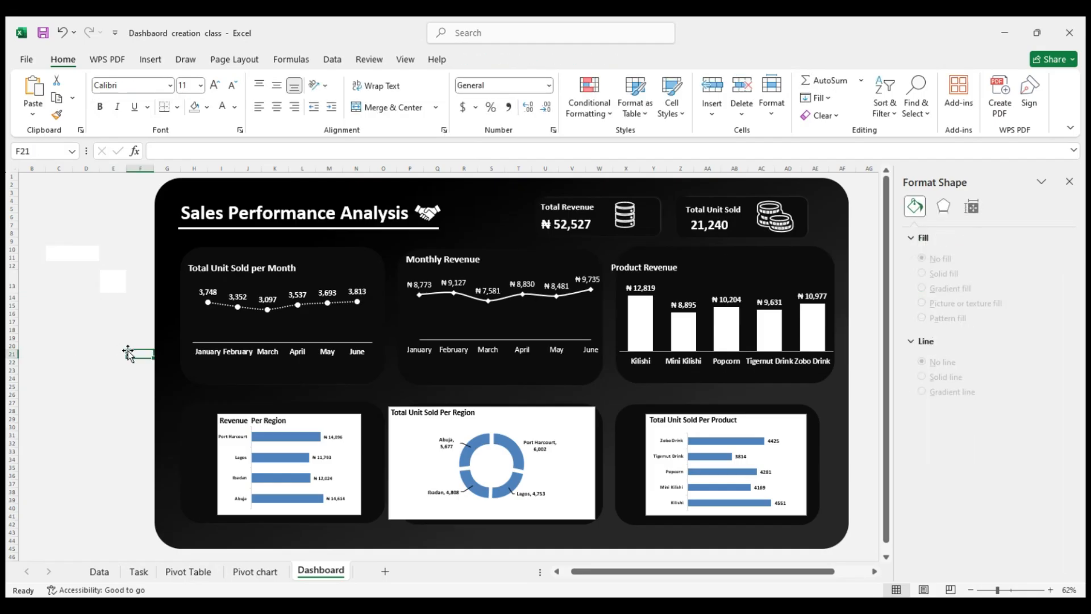
# Narrow the Product Revenue chart, move it inside its dark card, and extend the card further right
pyautogui.click(702, 276)
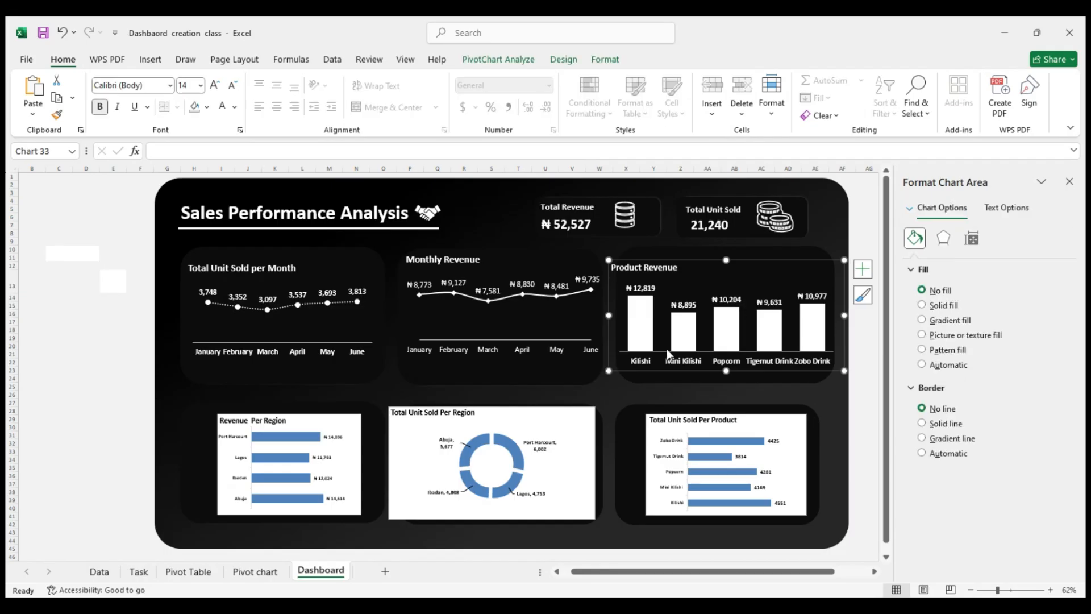
pyautogui.moveTo(609, 317); pyautogui.dragTo(627, 316)
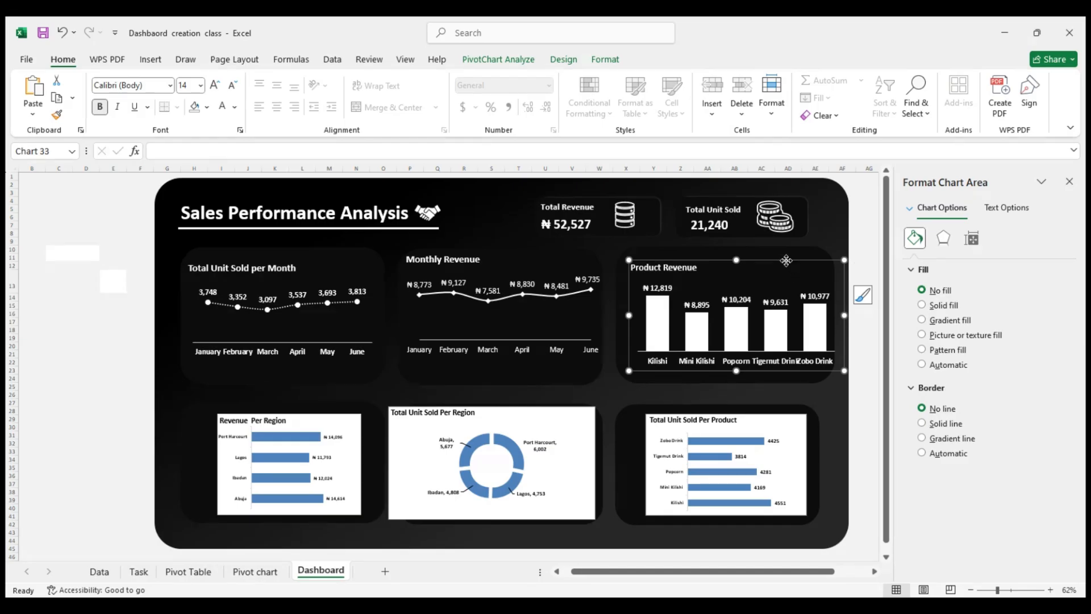
pyautogui.moveTo(788, 261); pyautogui.dragTo(777, 259)
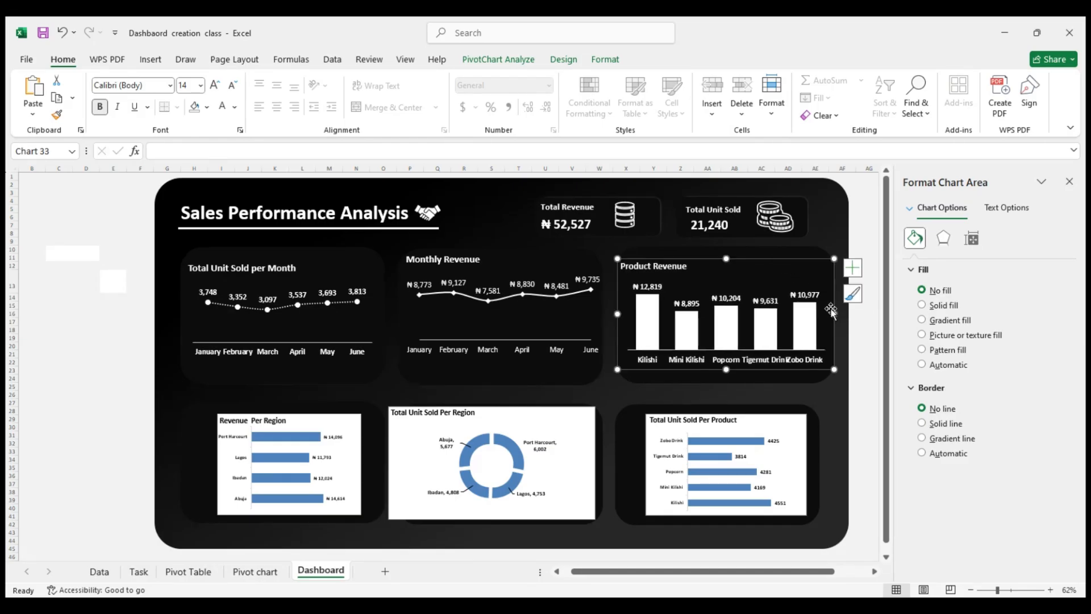
pyautogui.moveTo(835, 312)
pyautogui.mouseDown()
pyautogui.moveTo(816, 313)
pyautogui.moveTo(844, 317)
pyautogui.mouseUp()
pyautogui.click(811, 248)
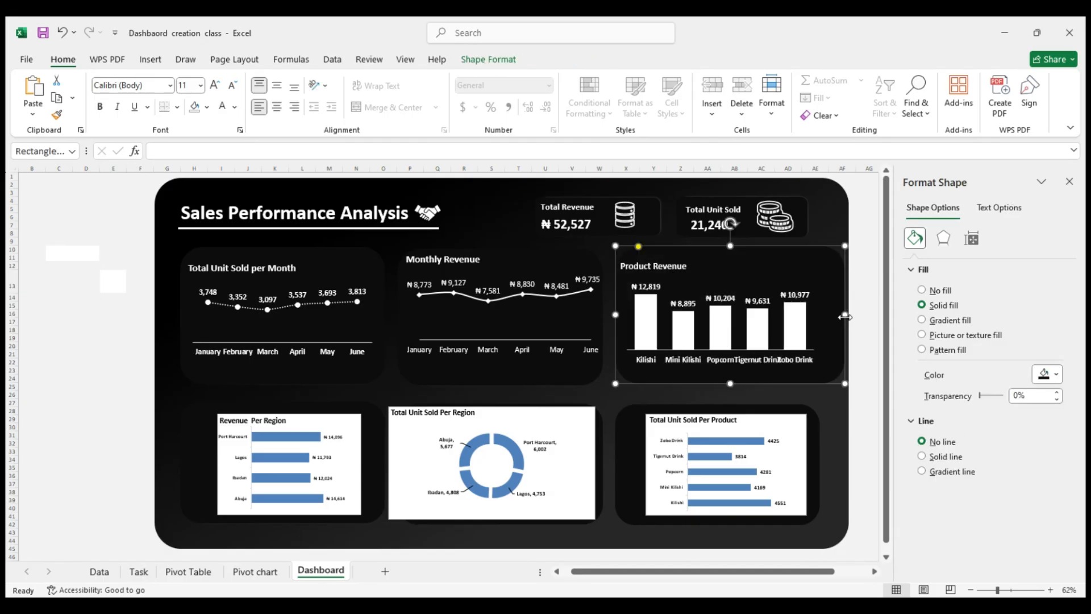
# Set the gap width of the Product Revenue columns to 60%
pyautogui.click(810, 324)
pyautogui.moveTo(812, 318)
pyautogui.mouseDown()
pyautogui.moveTo(800, 317)
pyautogui.moveTo(812, 318)
pyautogui.mouseUp()
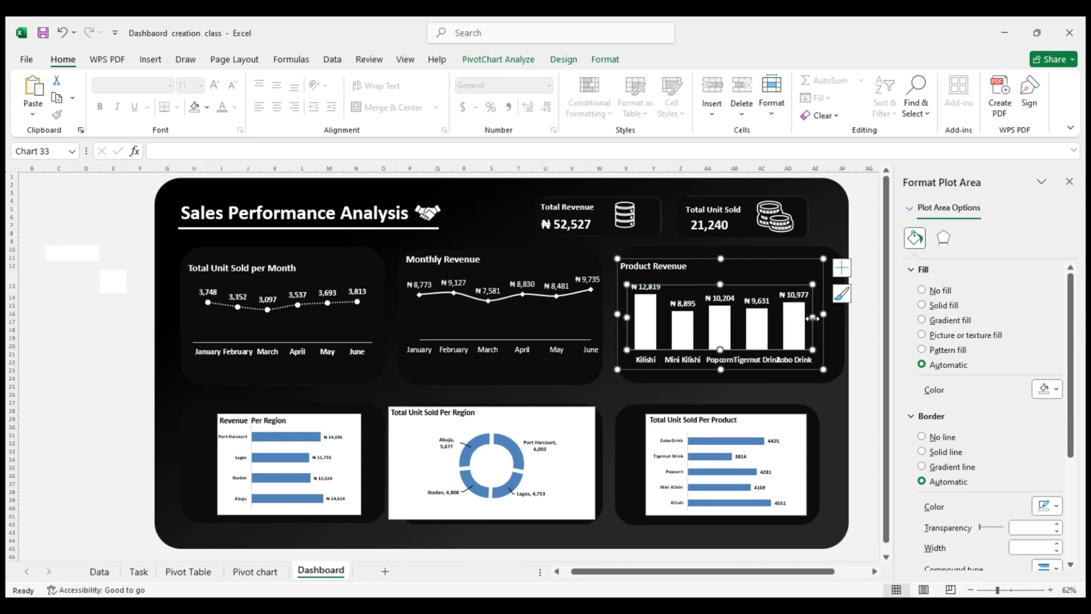
pyautogui.click(796, 339)
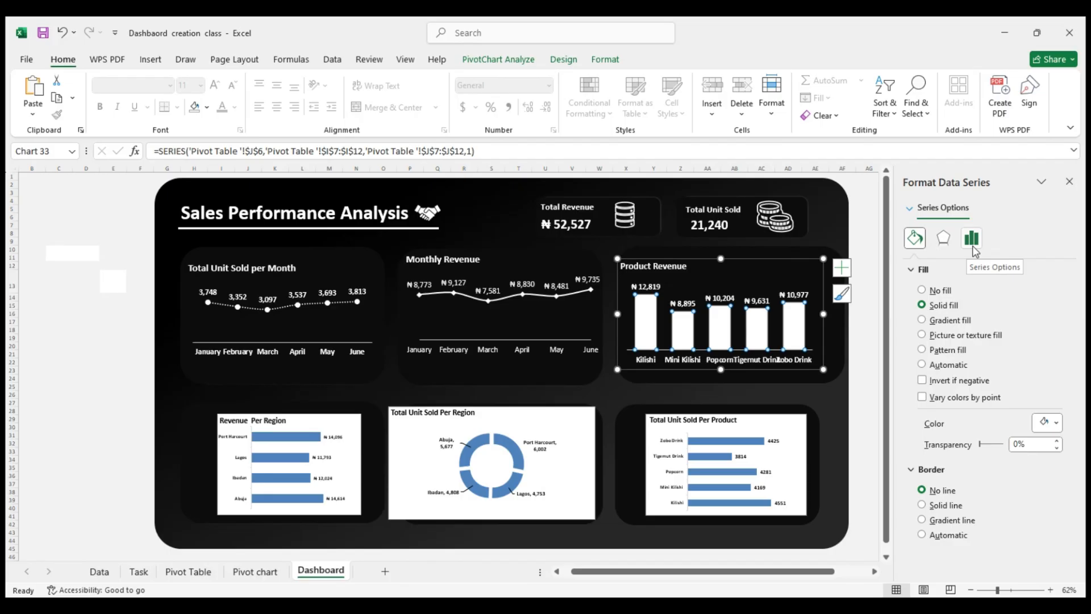
pyautogui.click(972, 245)
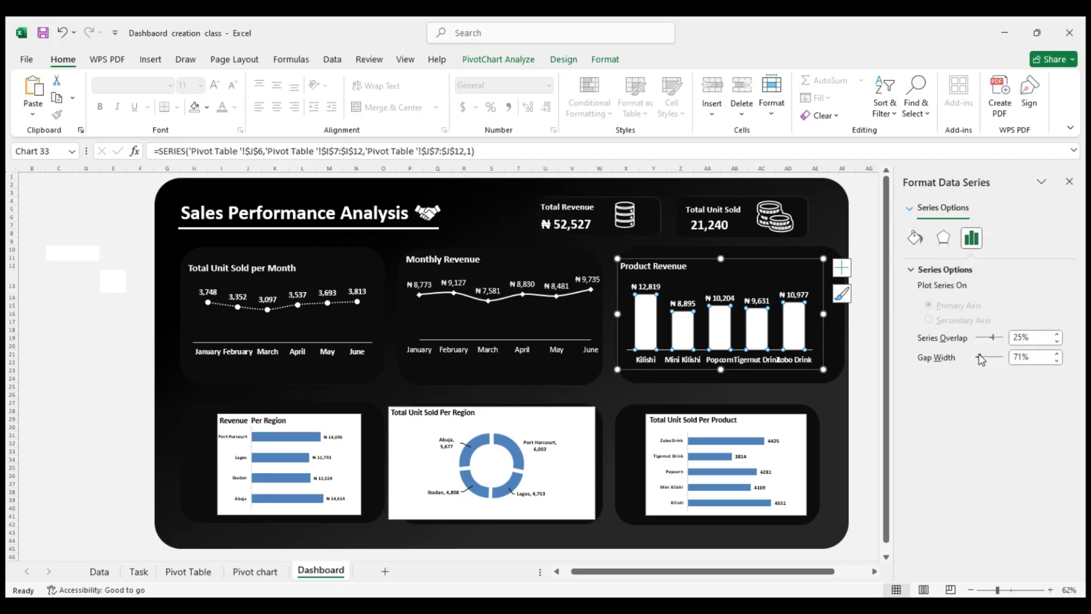
pyautogui.moveTo(982, 359); pyautogui.dragTo(973, 371)
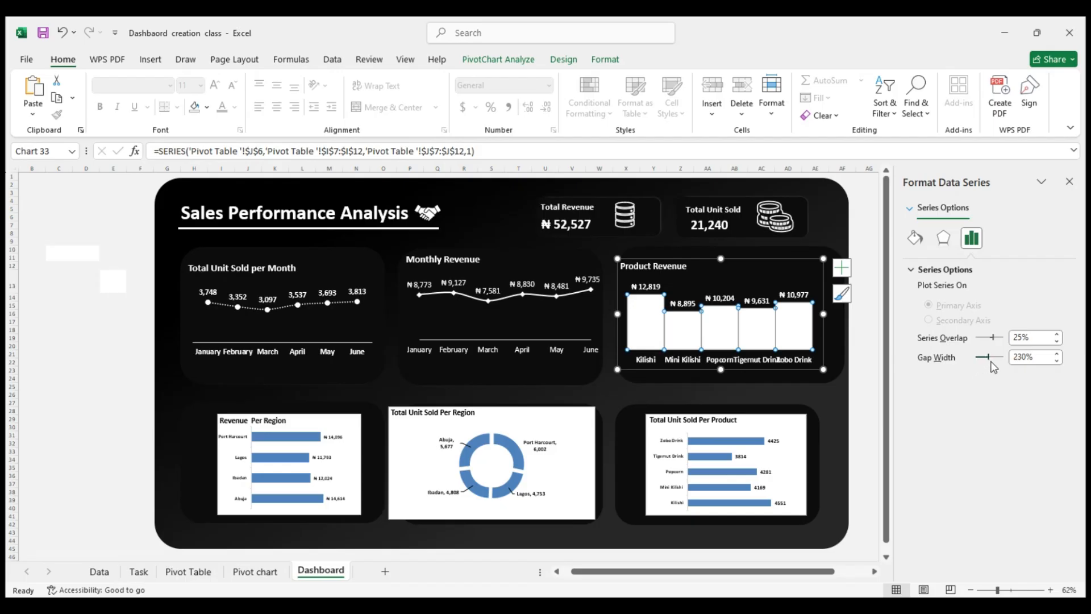
pyautogui.moveTo(993, 366); pyautogui.dragTo(995, 367)
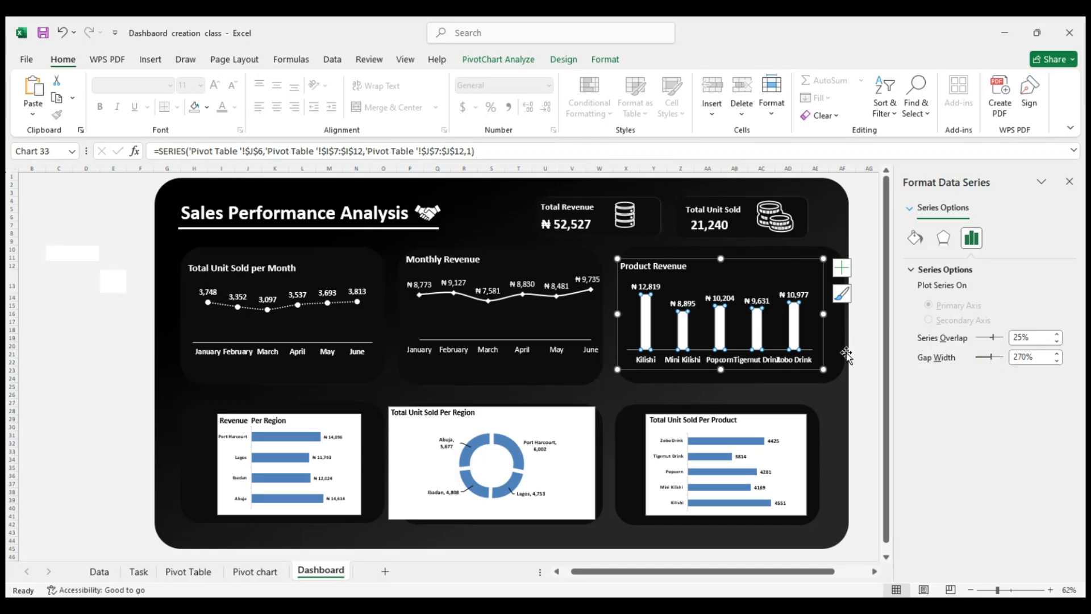
pyautogui.moveTo(989, 357); pyautogui.dragTo(981, 361)
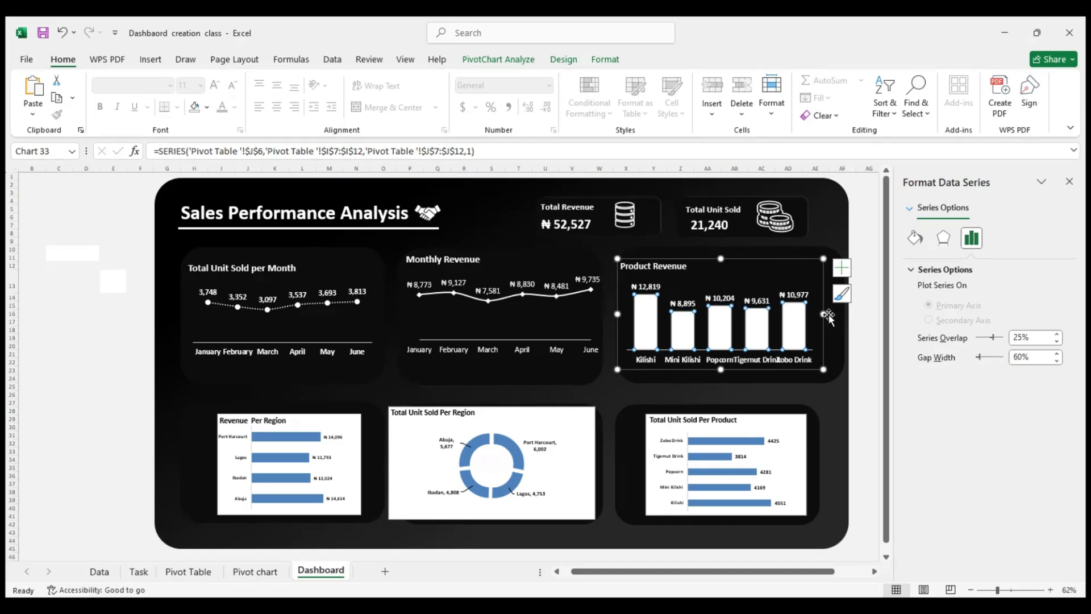
# Widen the Product Revenue chart to its card's right edge and set its category axis labels to font size 12
pyautogui.moveTo(824, 314); pyautogui.dragTo(842, 316)
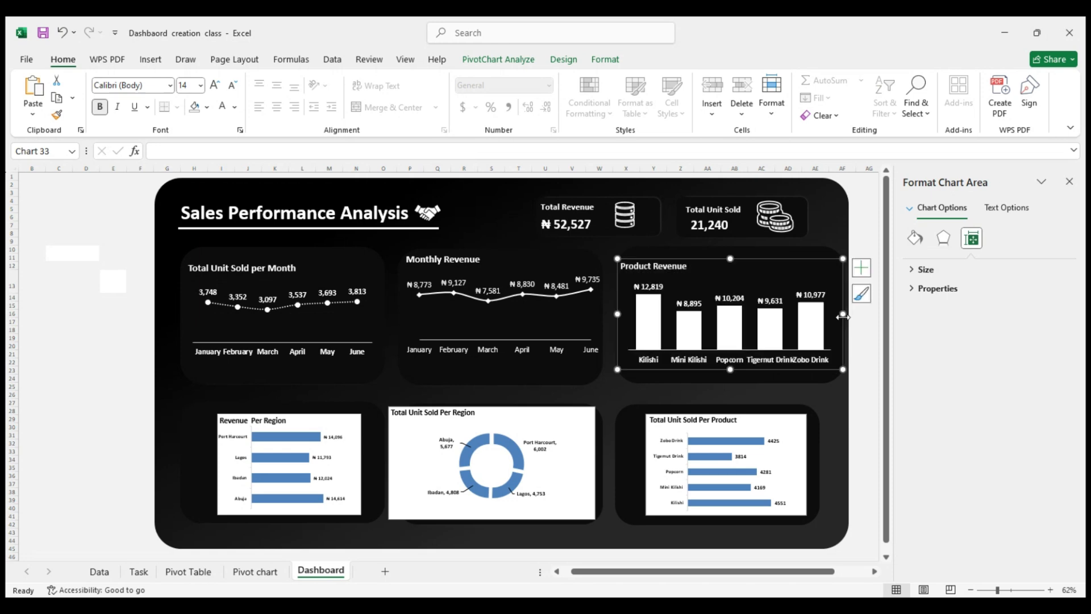
pyautogui.click(776, 360)
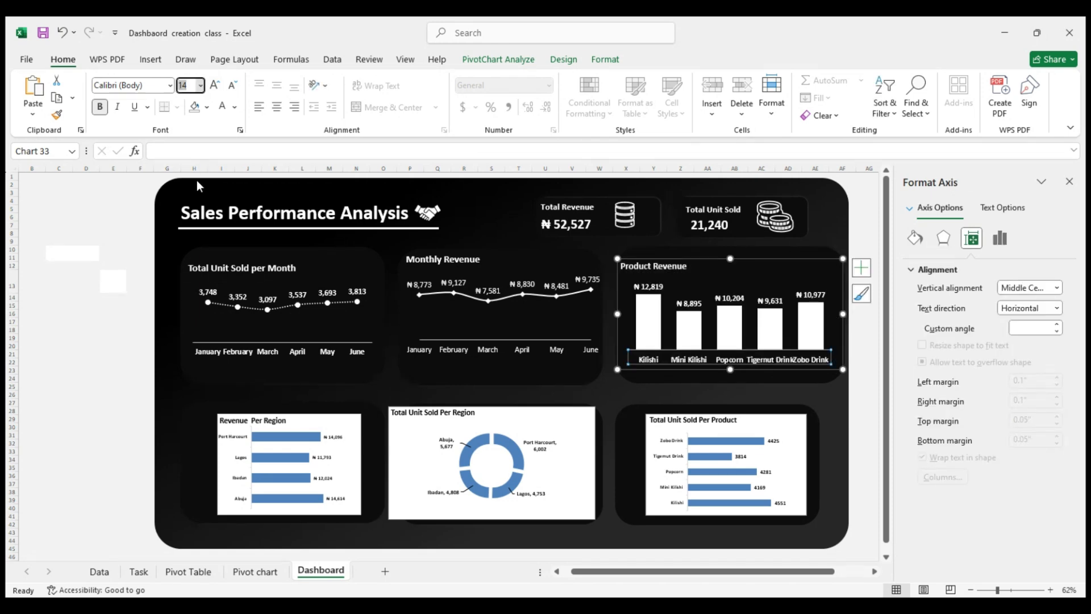
pyautogui.press('Return')
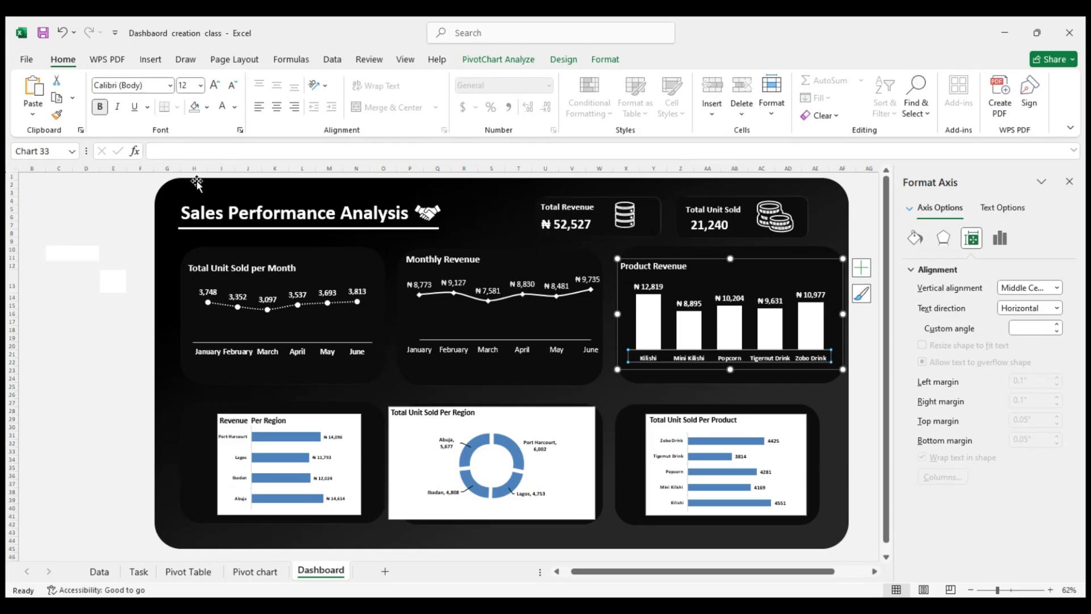
pyautogui.click(122, 227)
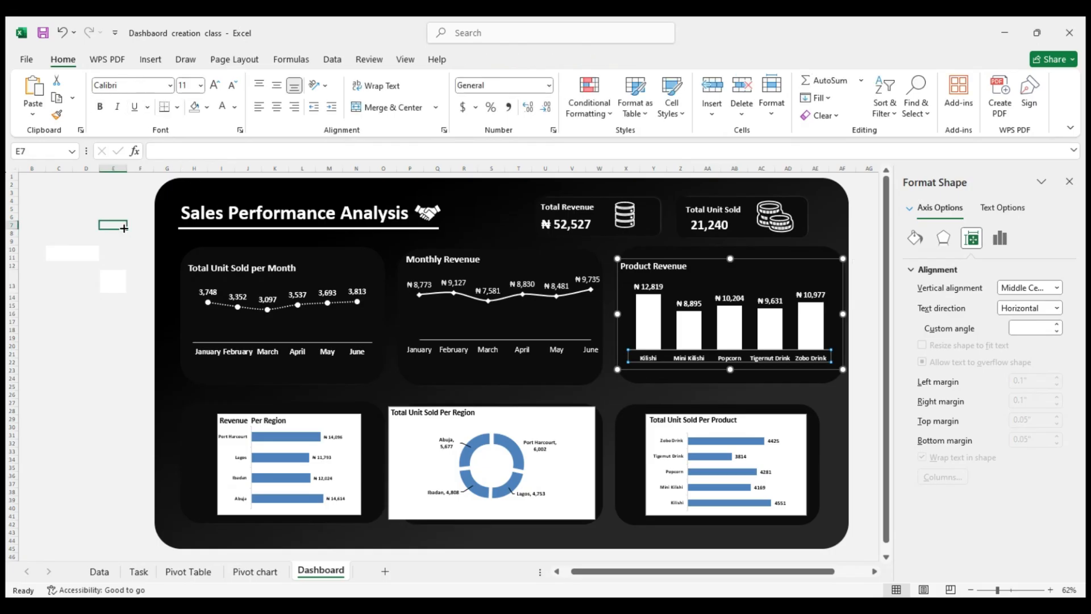
# Shift the Total Unit Sold Per Region chart slightly to the right
pyautogui.click(458, 344)
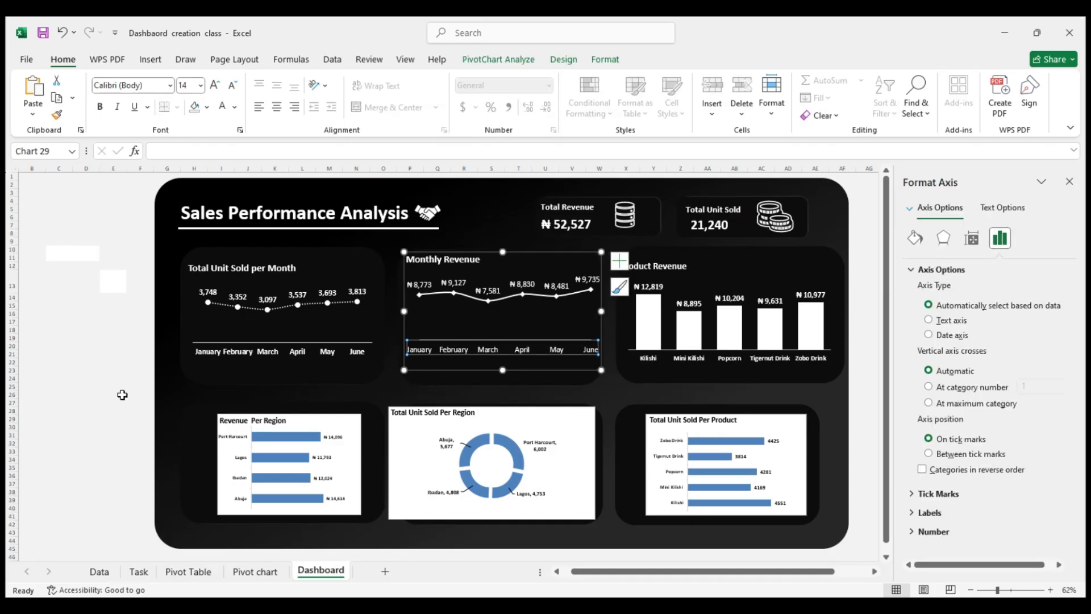
pyautogui.click(91, 377)
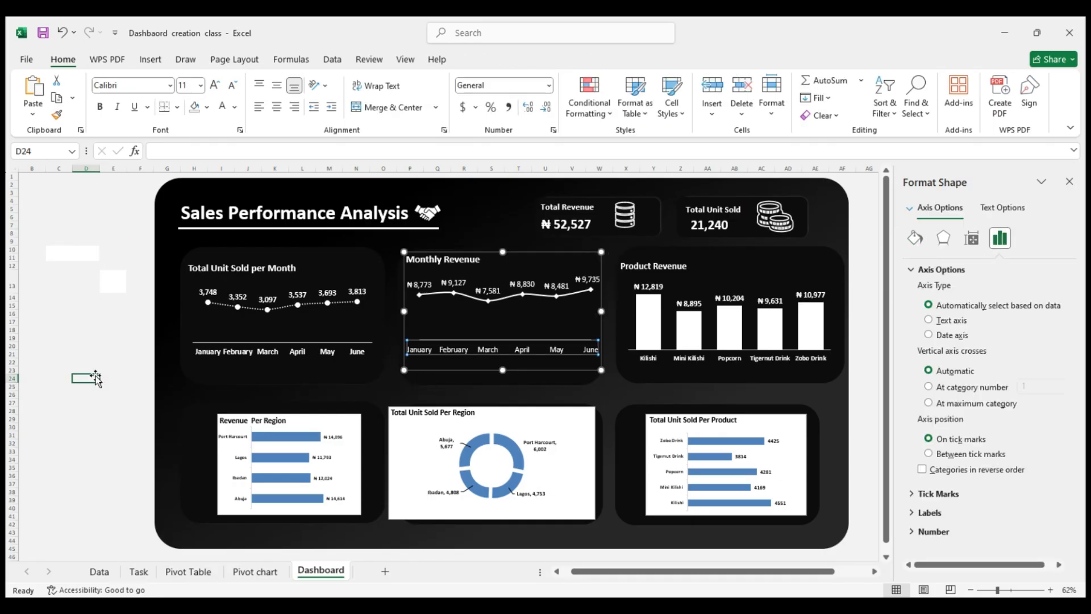
pyautogui.click(296, 427)
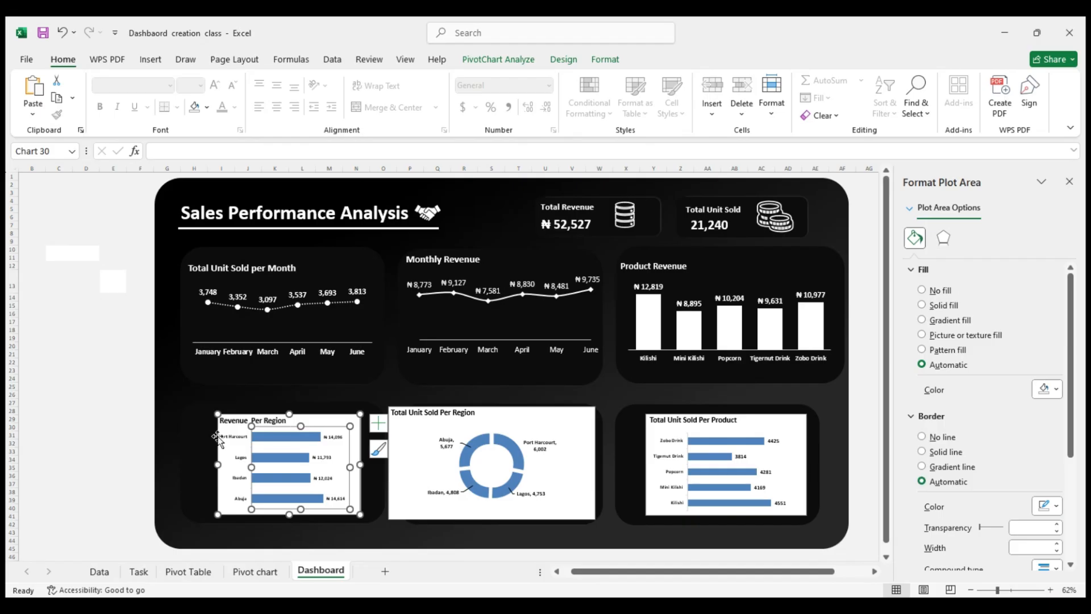
pyautogui.click(219, 438)
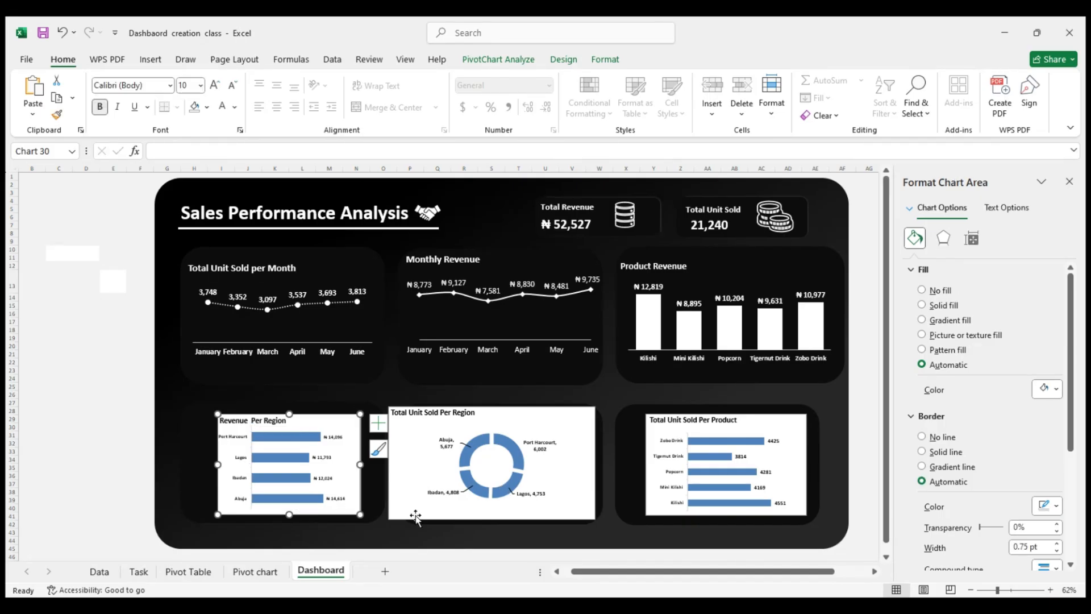
pyautogui.moveTo(569, 428); pyautogui.dragTo(572, 429)
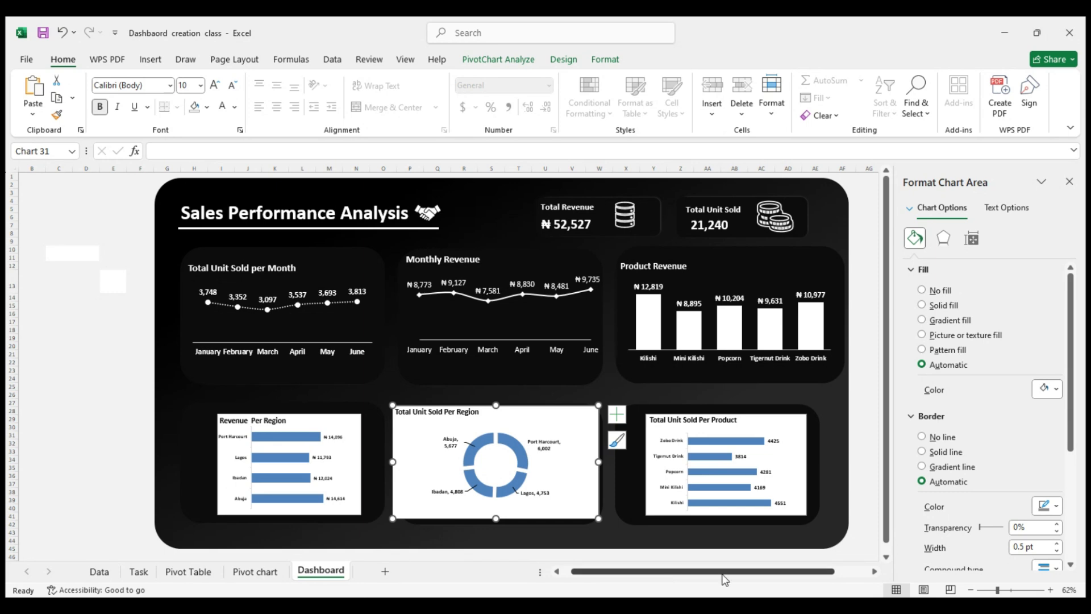
# Remove the Revenue Per Region chart's background fill and make its text white at font size 12
pyautogui.click(349, 425)
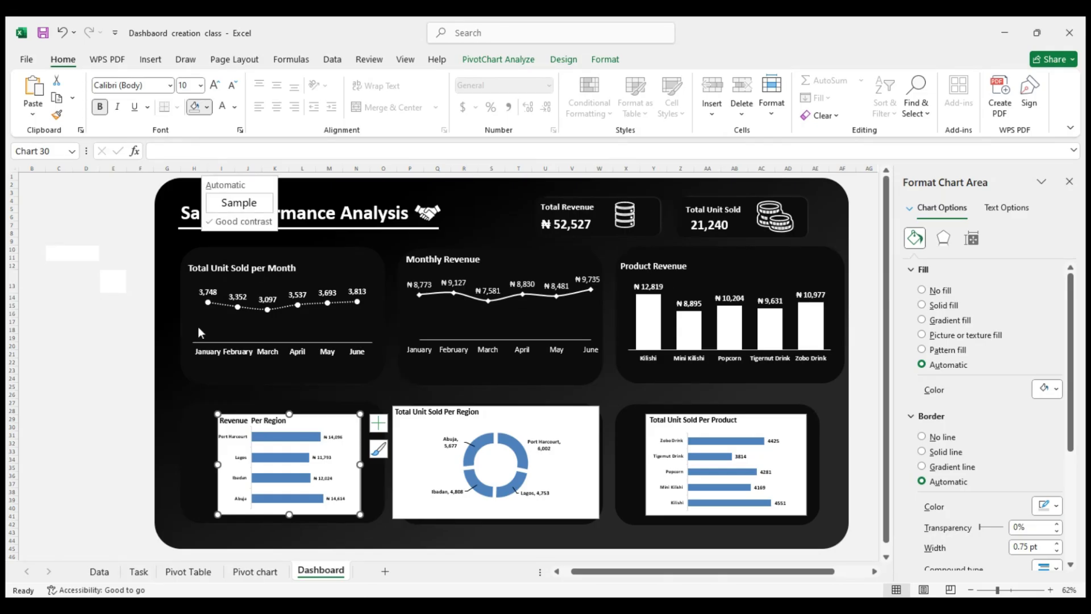
pyautogui.click(220, 400)
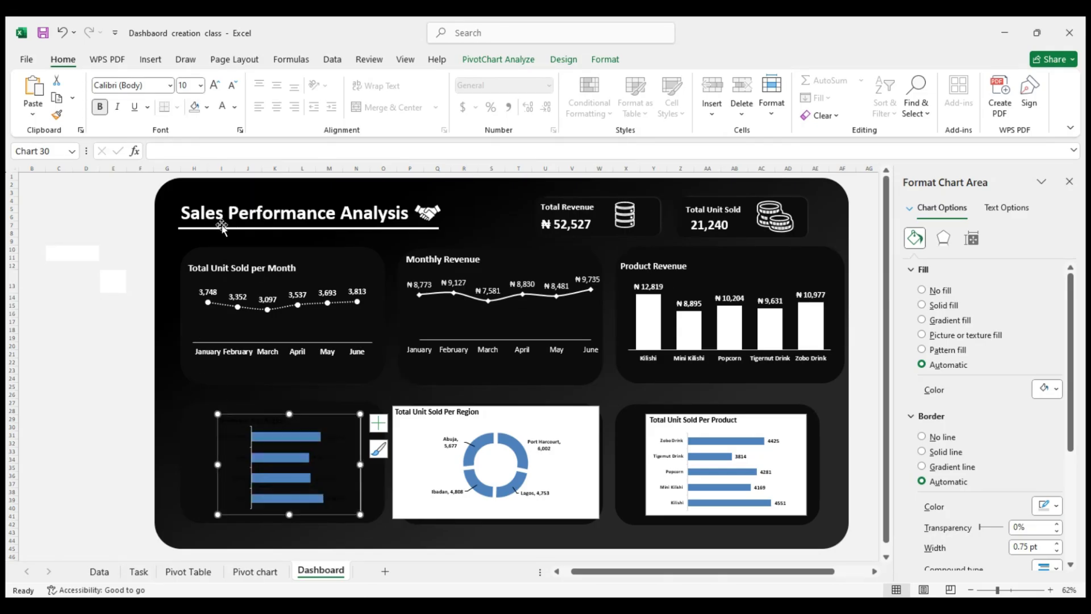
pyautogui.click(199, 90)
pyautogui.write('12')
pyautogui.press('Return')
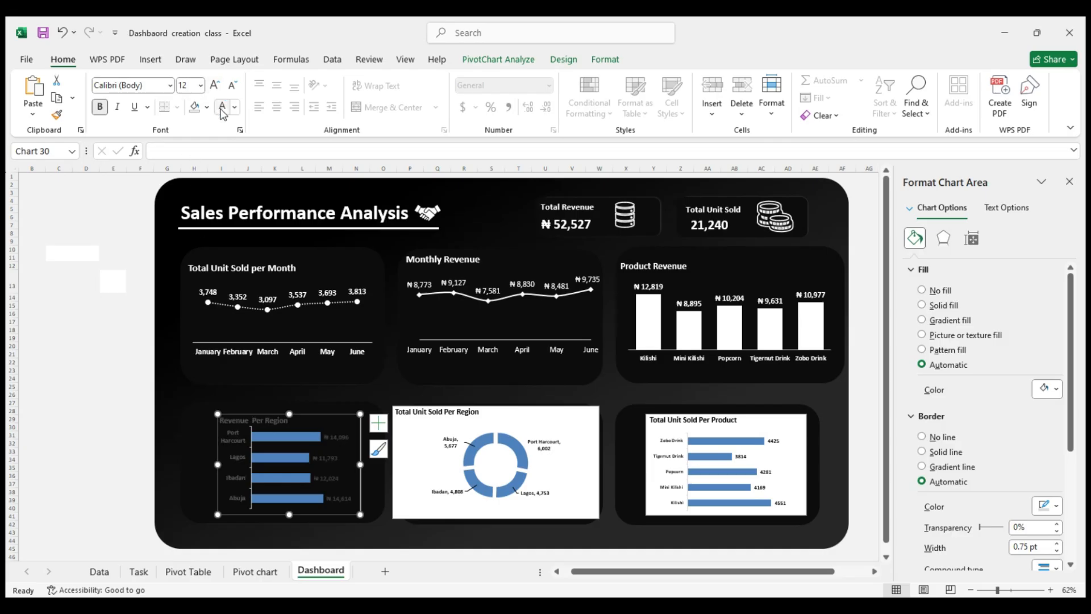
pyautogui.click(221, 110)
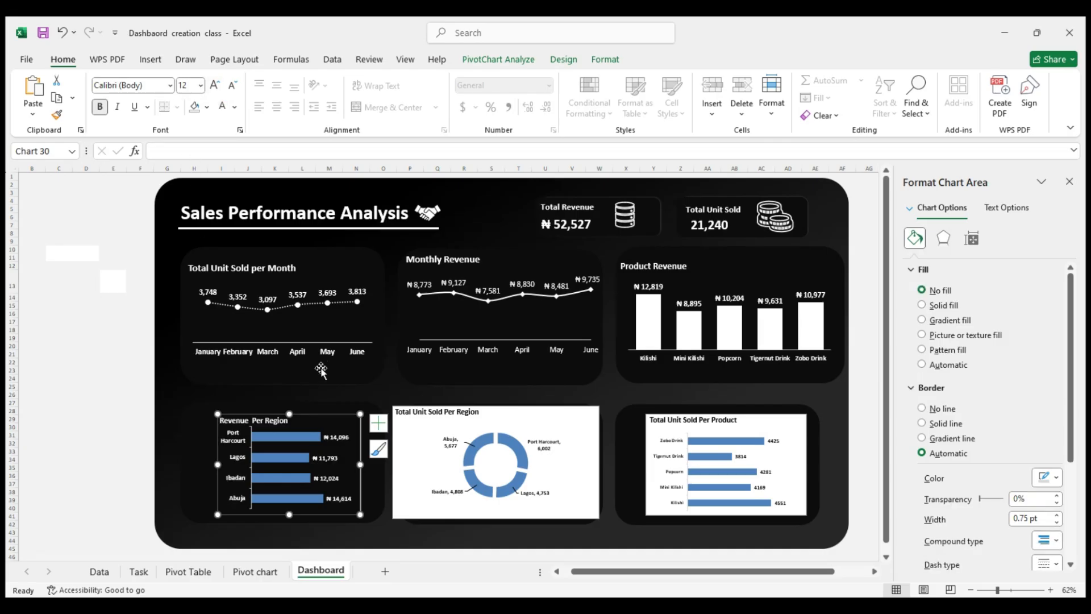
# Enlarge the Revenue Per Region chart within its dark card and set its text to font size 14
pyautogui.moveTo(287, 410); pyautogui.dragTo(289, 406)
pyautogui.moveTo(215, 462); pyautogui.dragTo(199, 462)
pyautogui.moveTo(362, 515); pyautogui.dragTo(372, 515)
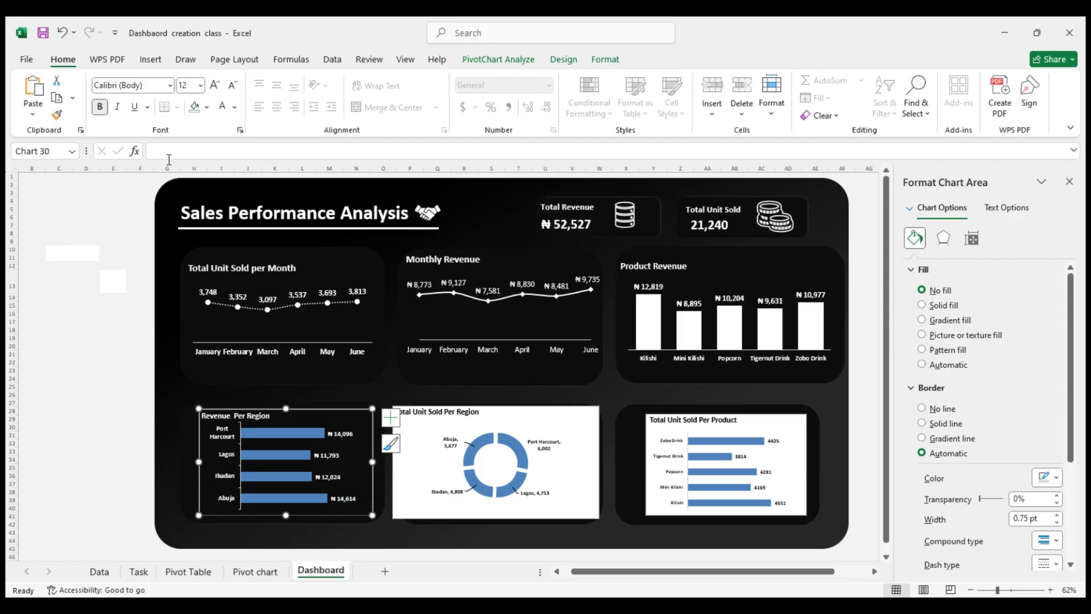
pyautogui.click(200, 85)
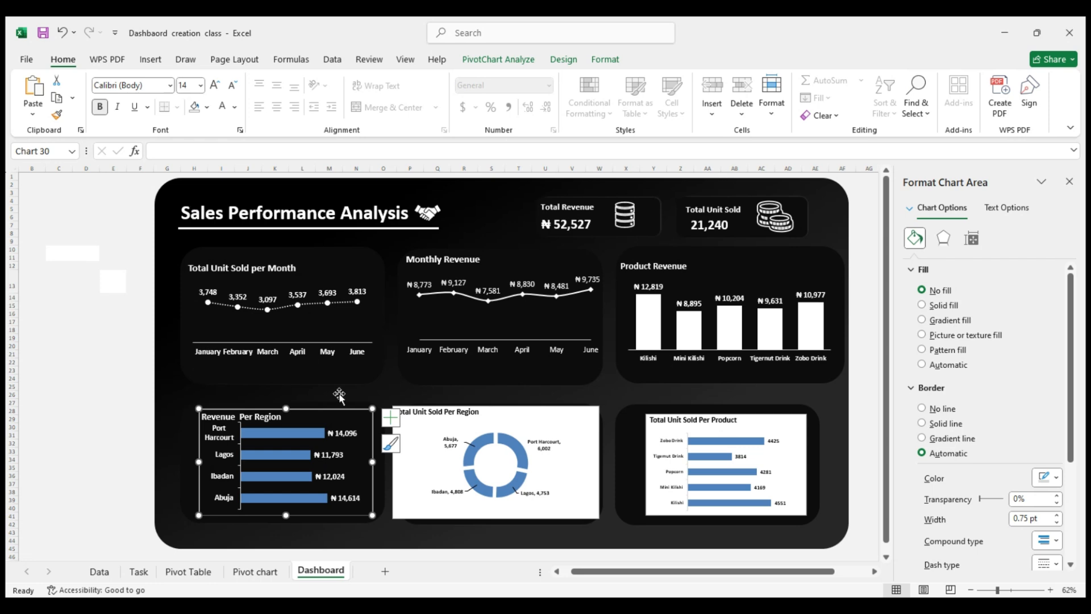
# Give the Revenue Per Region bars a solid white fill and extend the chart's top edge upward
pyautogui.click(291, 431)
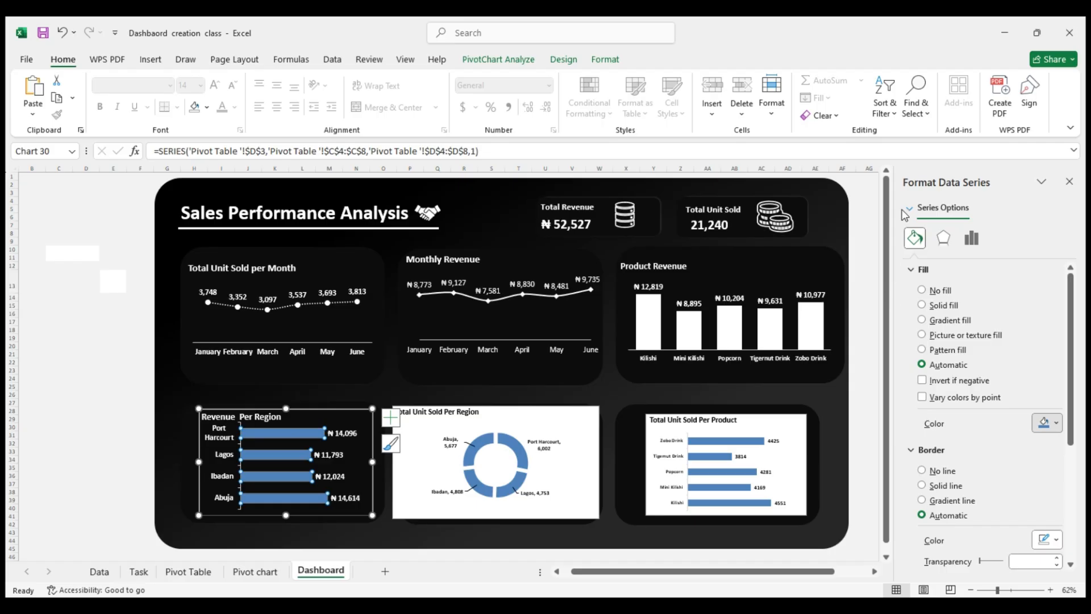
pyautogui.click(904, 197)
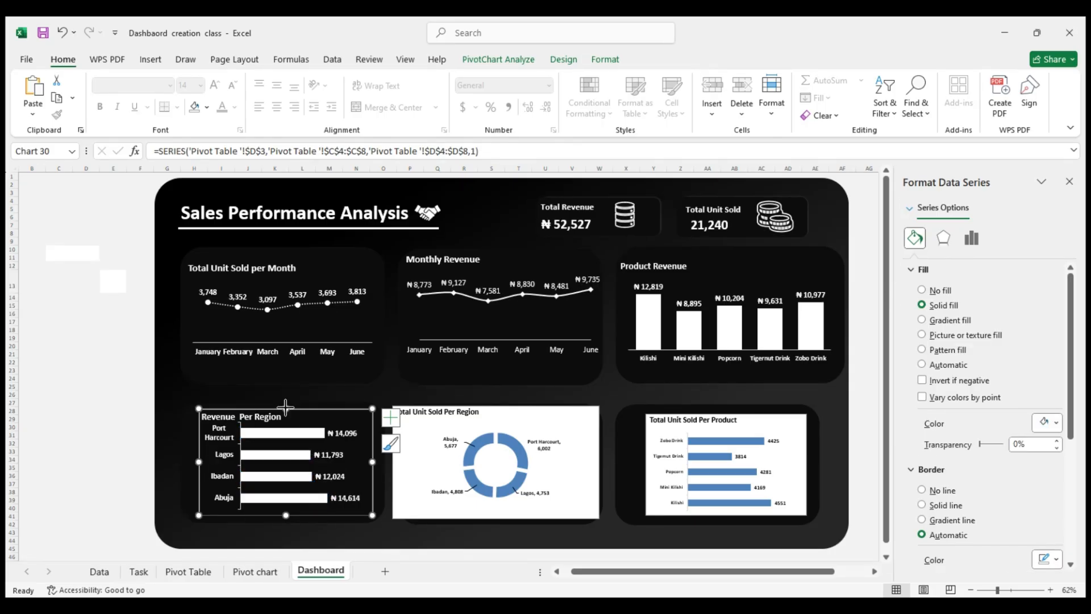
pyautogui.moveTo(286, 407); pyautogui.dragTo(285, 392)
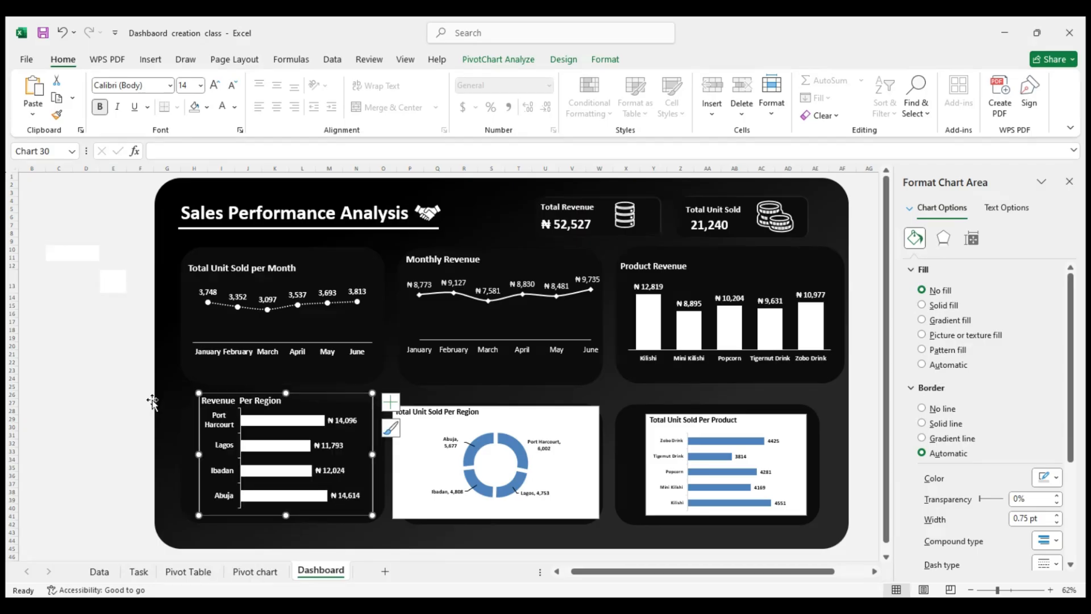
# Remove the border lines from the Revenue Per Region chart's title and chart area
pyautogui.click(156, 398)
pyautogui.click(251, 405)
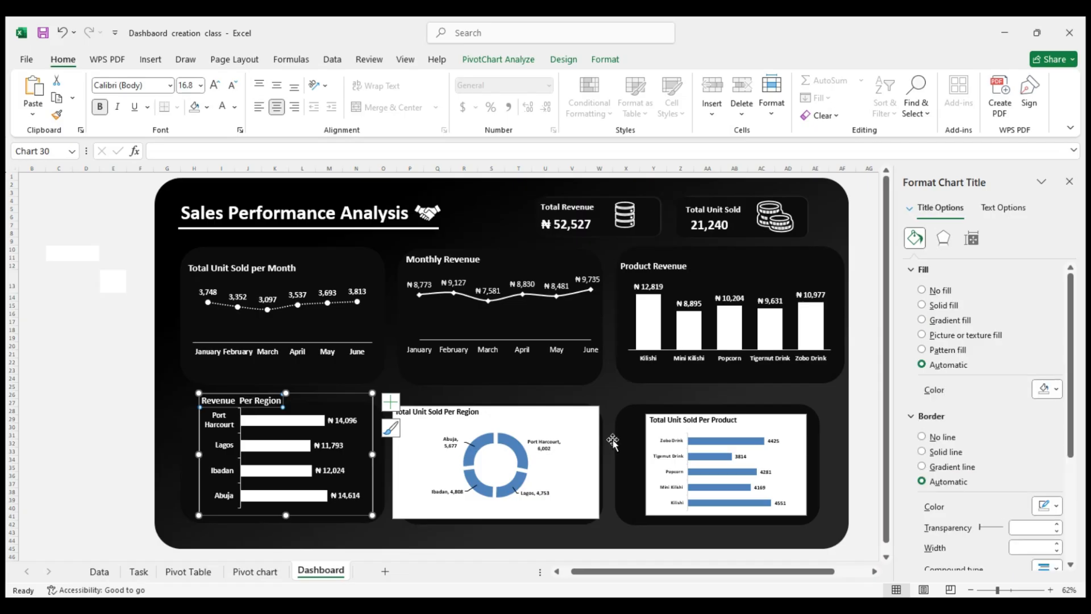
pyautogui.click(936, 439)
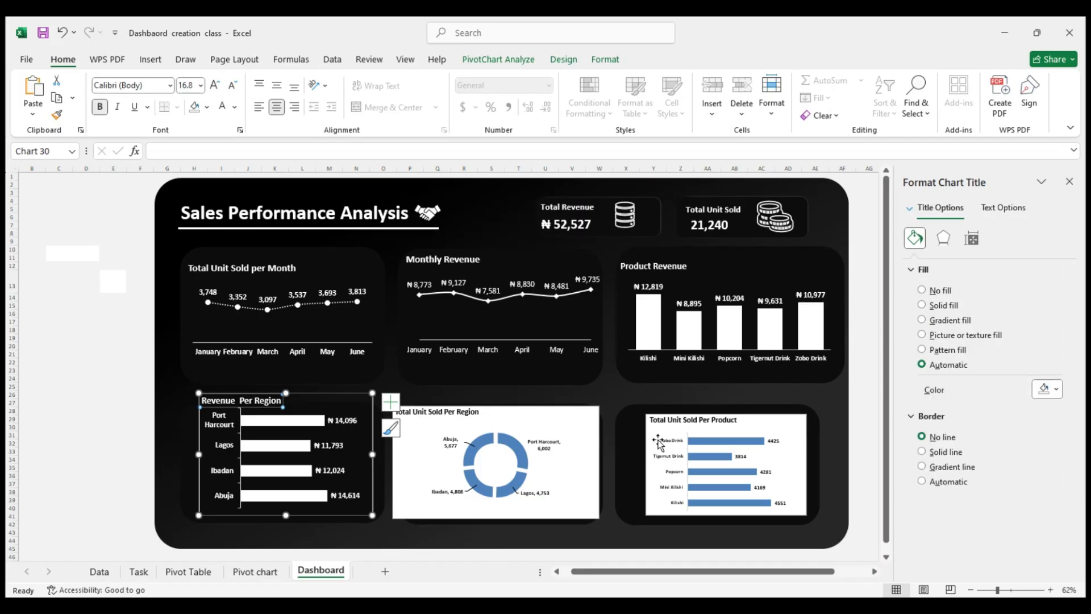
pyautogui.click(136, 466)
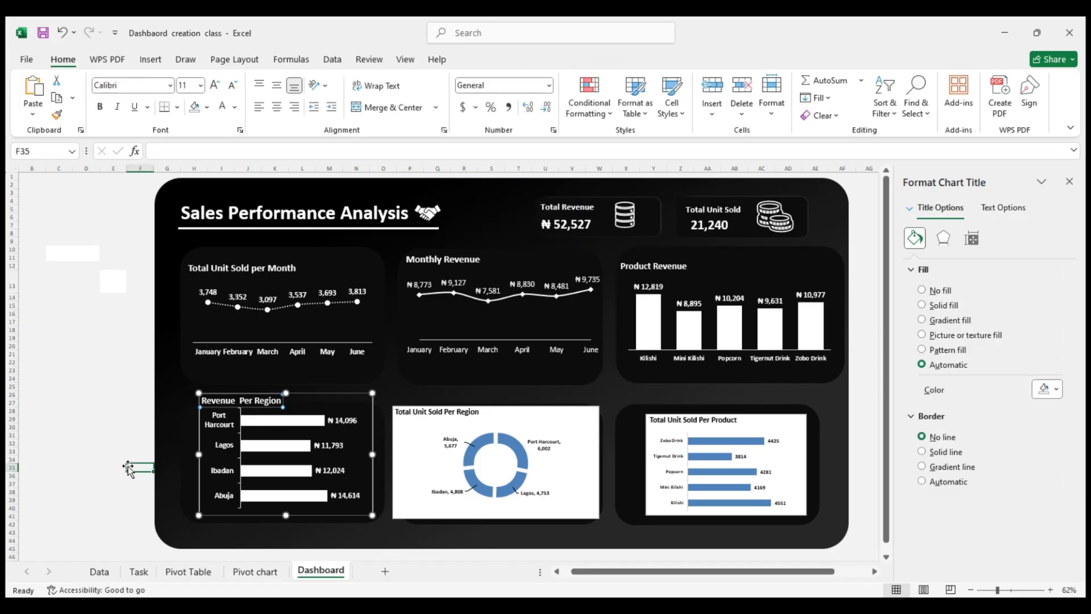
pyautogui.click(305, 393)
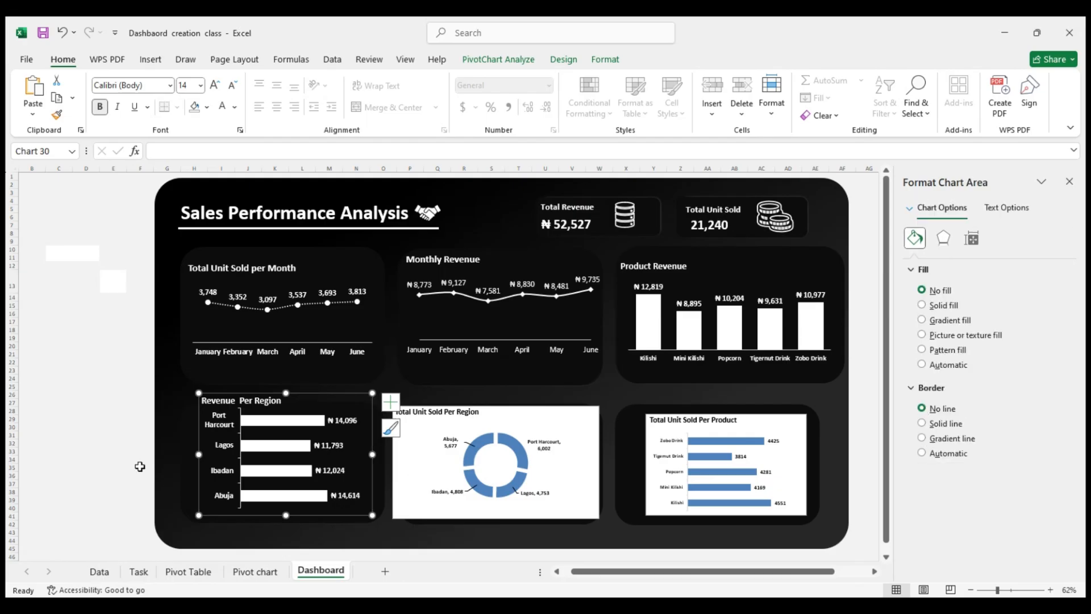
# Extend the Revenue Per Region chart to the left and downward, lowering the top of its plot area away from the title
pyautogui.click(139, 466)
pyautogui.click(206, 460)
pyautogui.moveTo(194, 454); pyautogui.dragTo(187, 454)
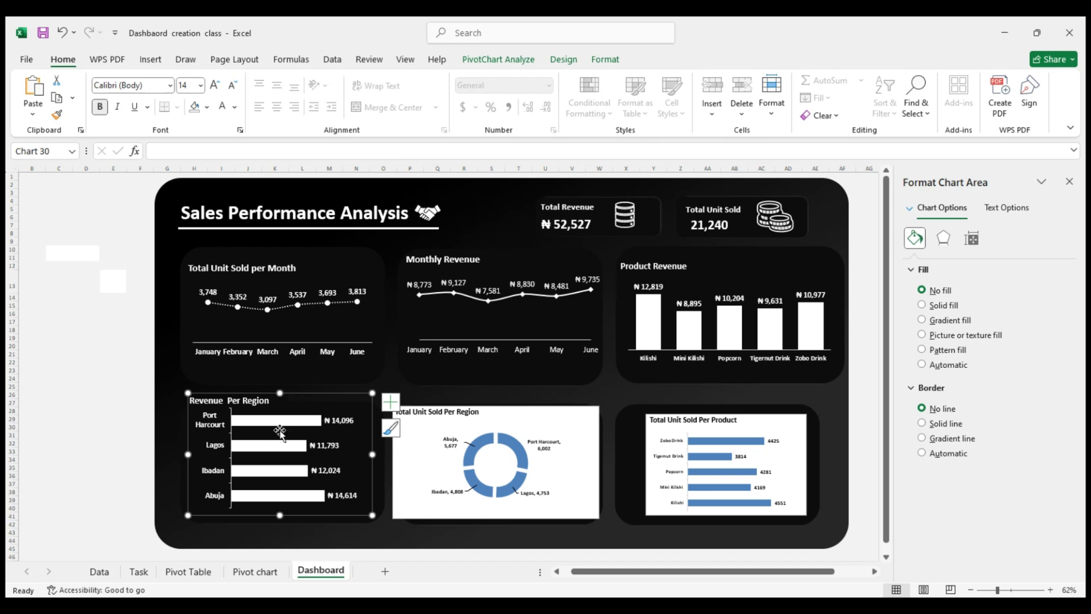
pyautogui.click(281, 431)
pyautogui.moveTo(295, 405); pyautogui.dragTo(297, 417)
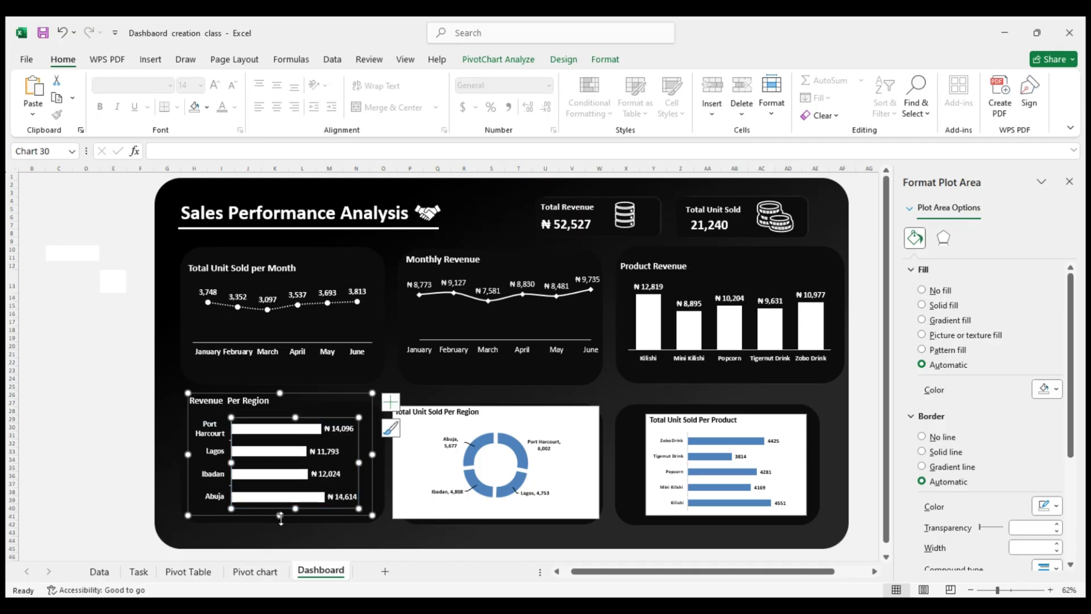
pyautogui.moveTo(281, 519); pyautogui.dragTo(280, 526)
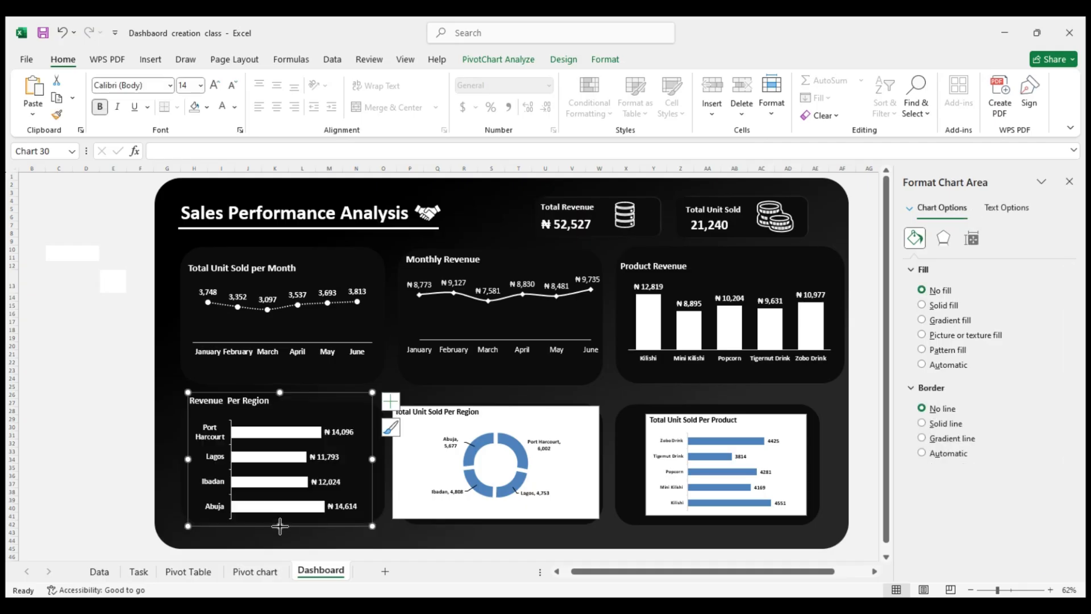
pyautogui.click(136, 454)
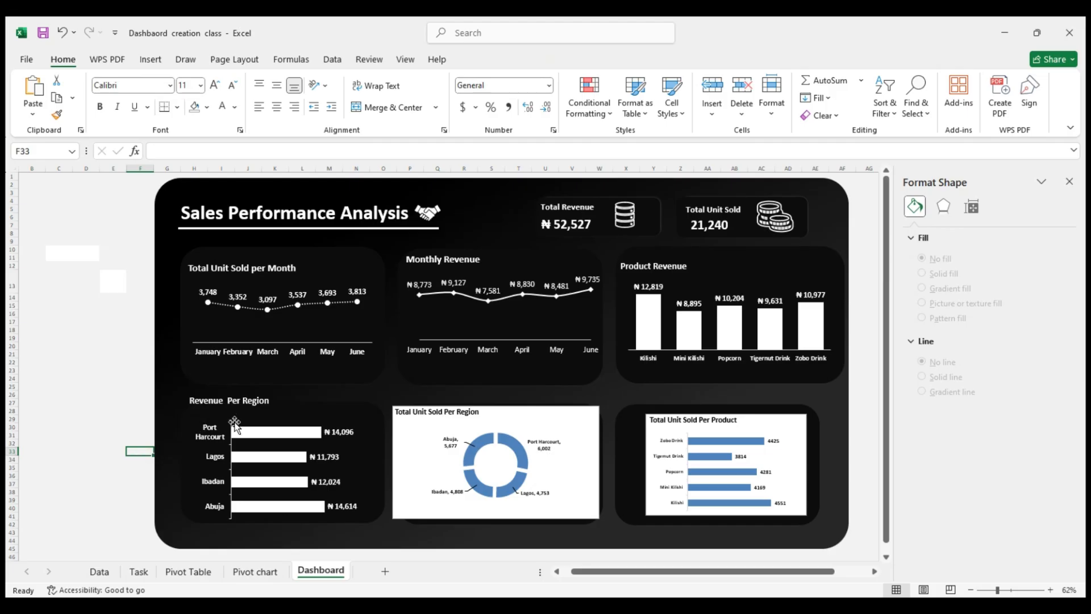
# Lower the Revenue Per Region chart's top edge slightly and widen the chart to the right edge of its card
pyautogui.click(287, 420)
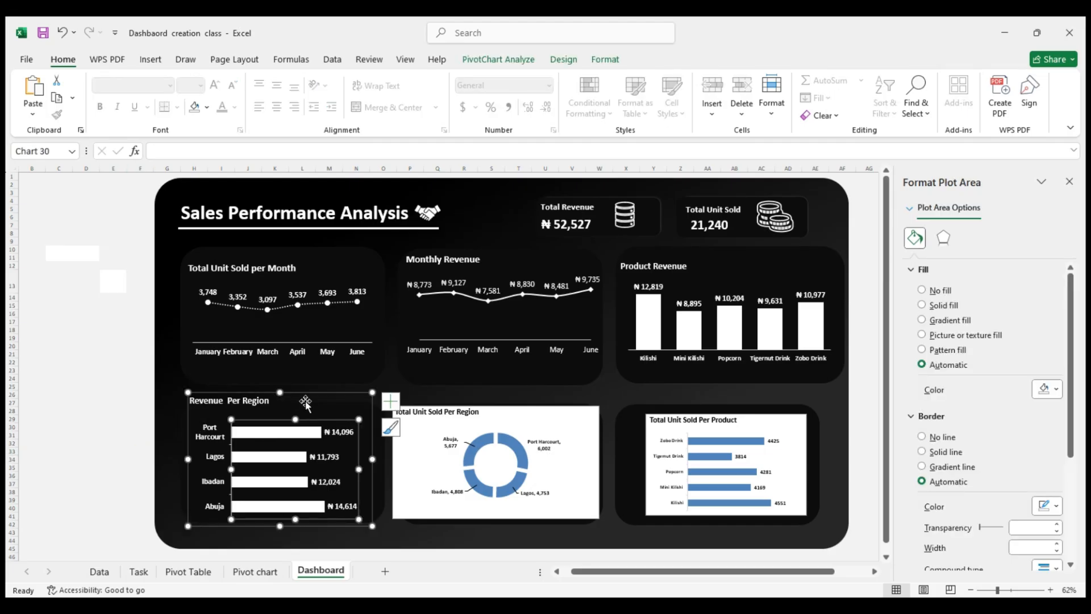
pyautogui.moveTo(280, 394); pyautogui.dragTo(280, 400)
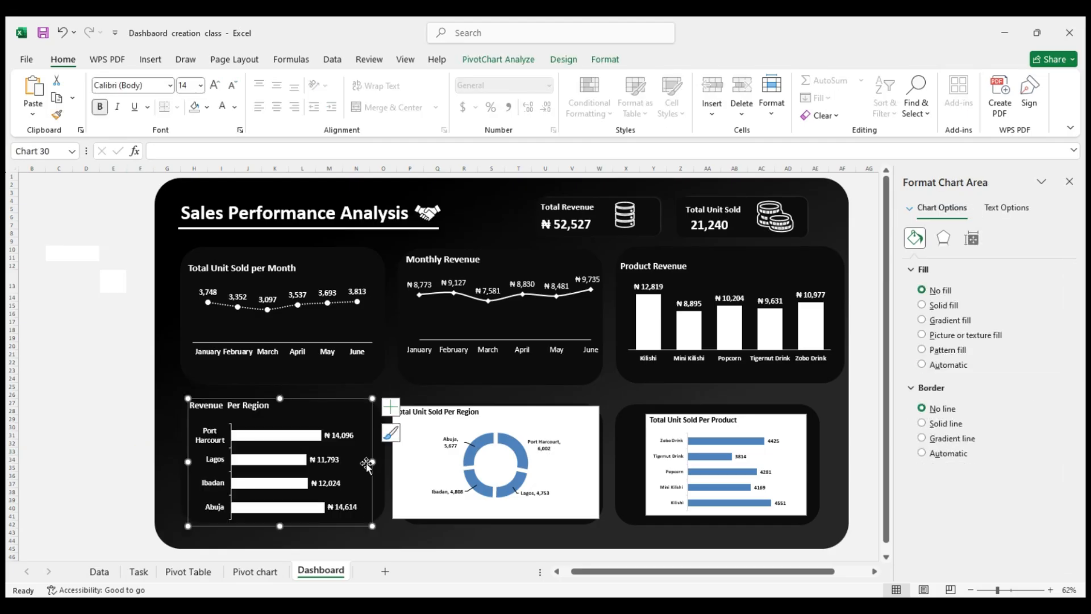
pyautogui.moveTo(373, 463); pyautogui.dragTo(383, 465)
pyautogui.click(113, 403)
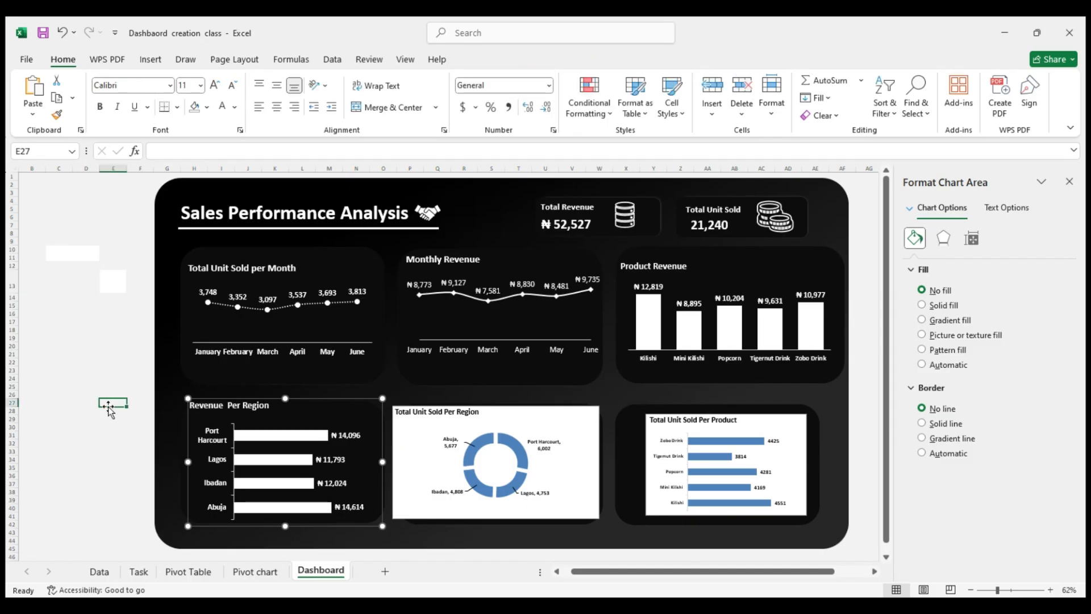
# Set the Revenue Per Region chart title to font size 18, matching the Total Unit Sold per Month title
pyautogui.click(248, 405)
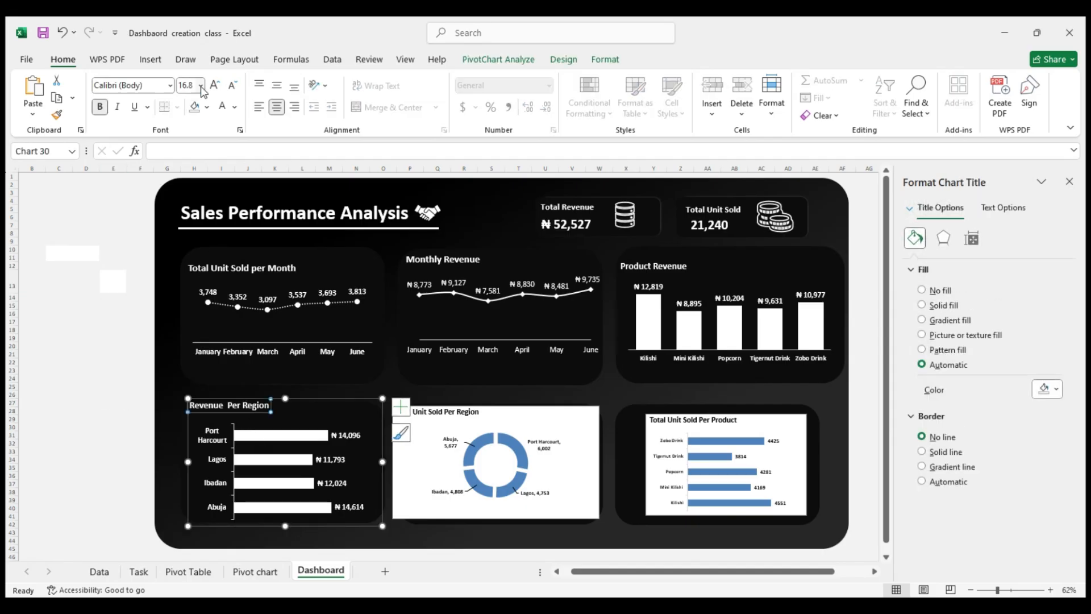
pyautogui.click(243, 261)
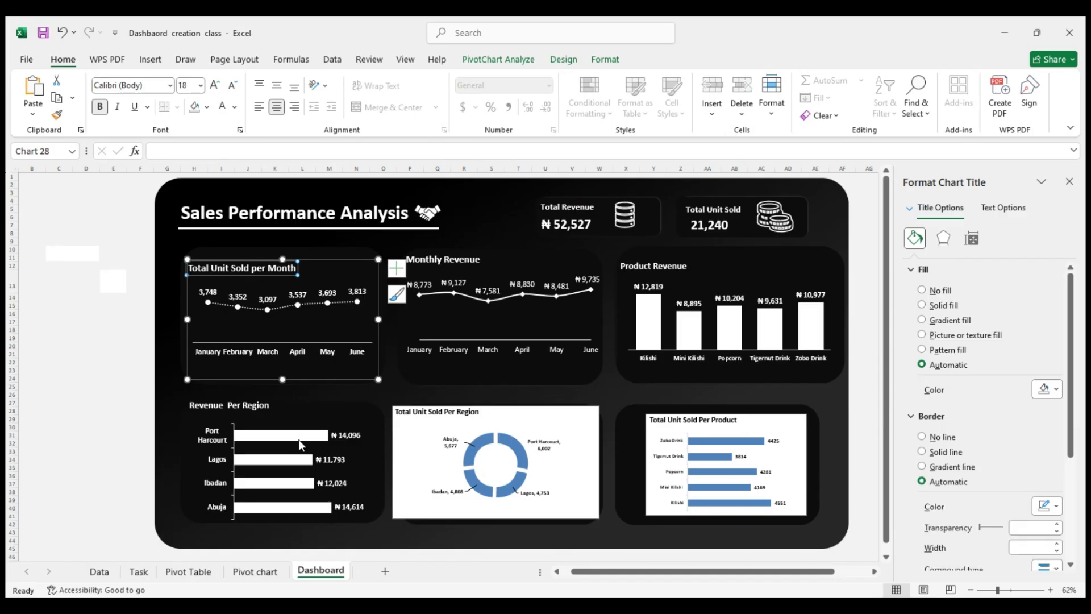
pyautogui.click(261, 407)
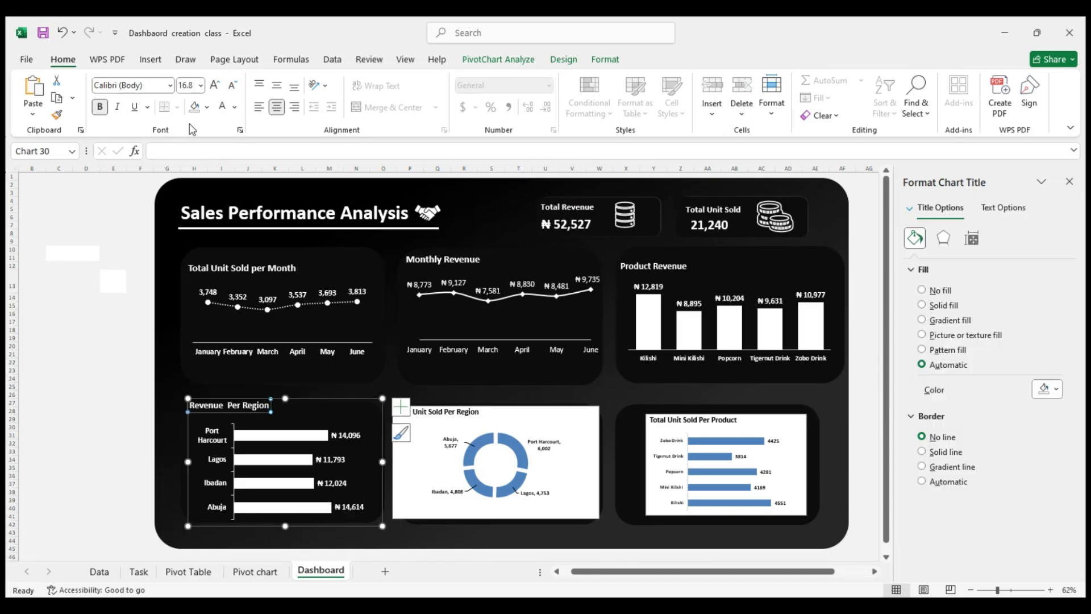
pyautogui.click(199, 86)
pyautogui.write('18')
pyautogui.press('Return')
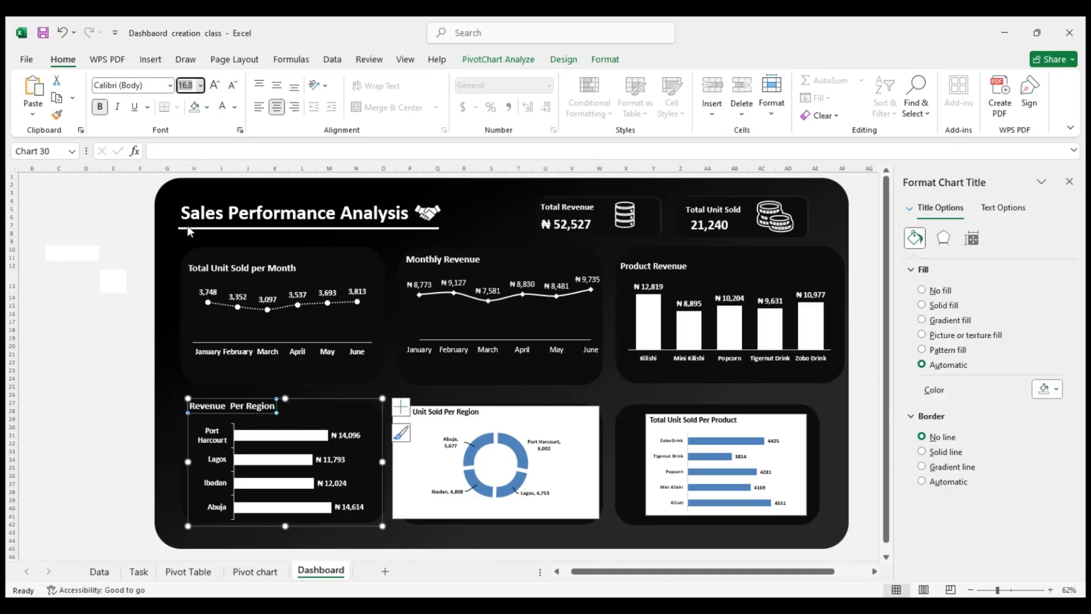
pyautogui.click(118, 361)
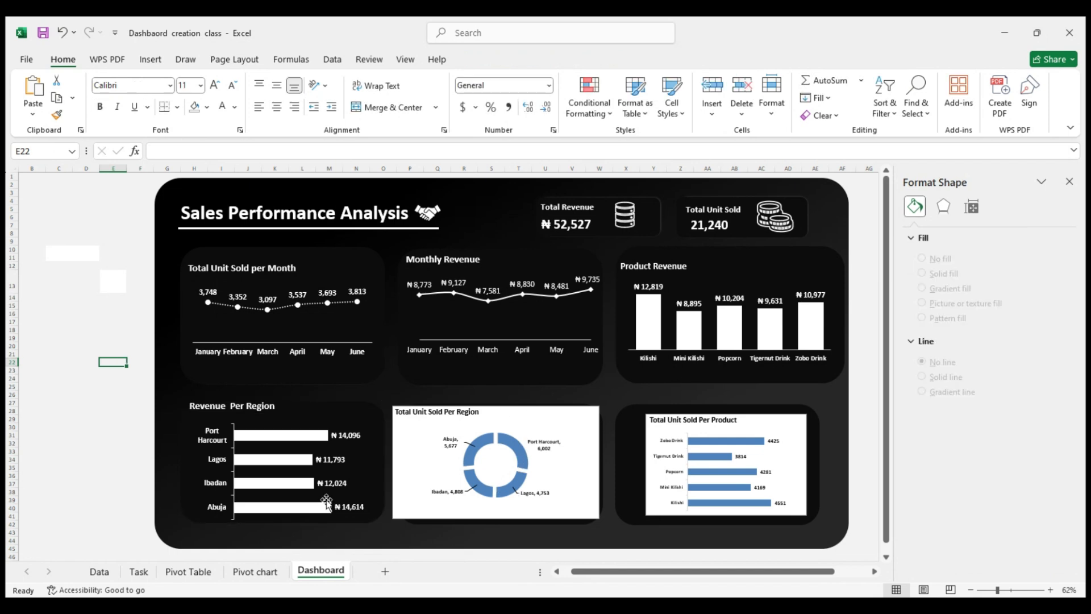
# Remove the fill of the Total Unit Sold Per Region chart and make its text white at size 14, matching the other charts' labels
pyautogui.click(336, 461)
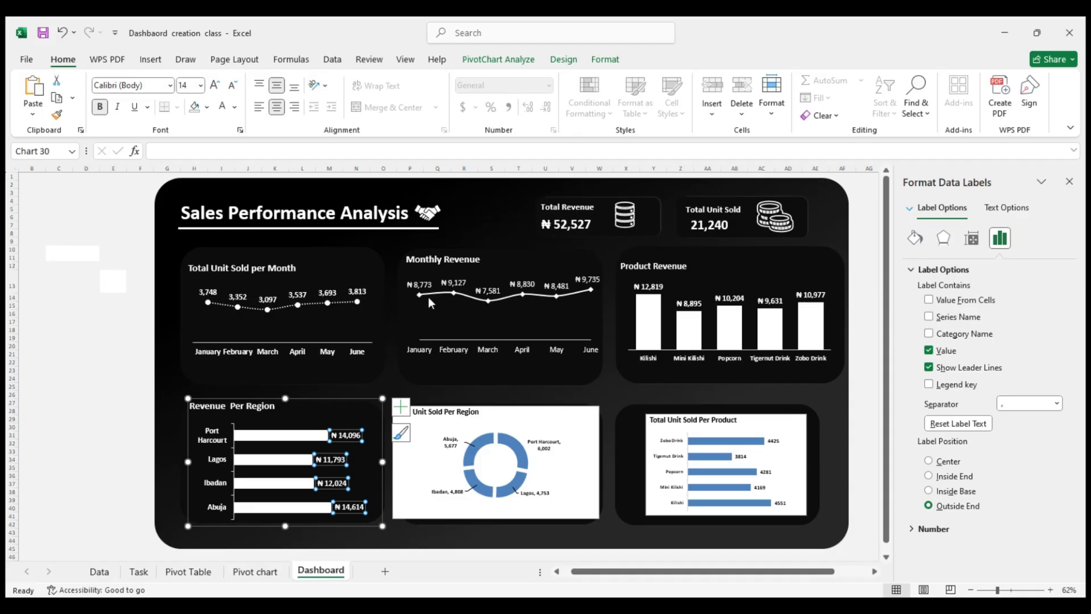
pyautogui.click(441, 283)
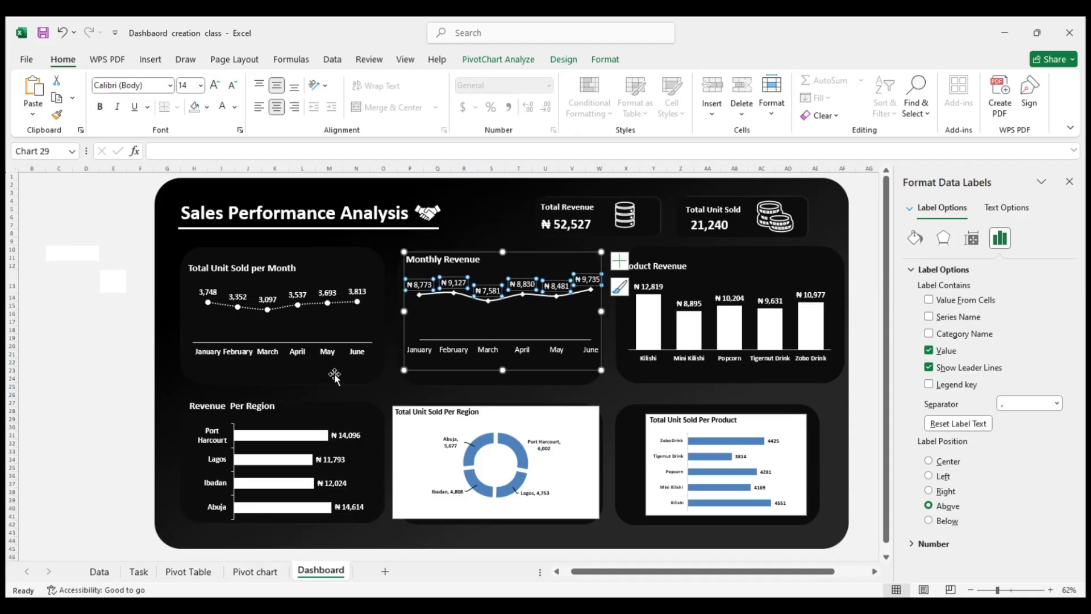
pyautogui.click(408, 442)
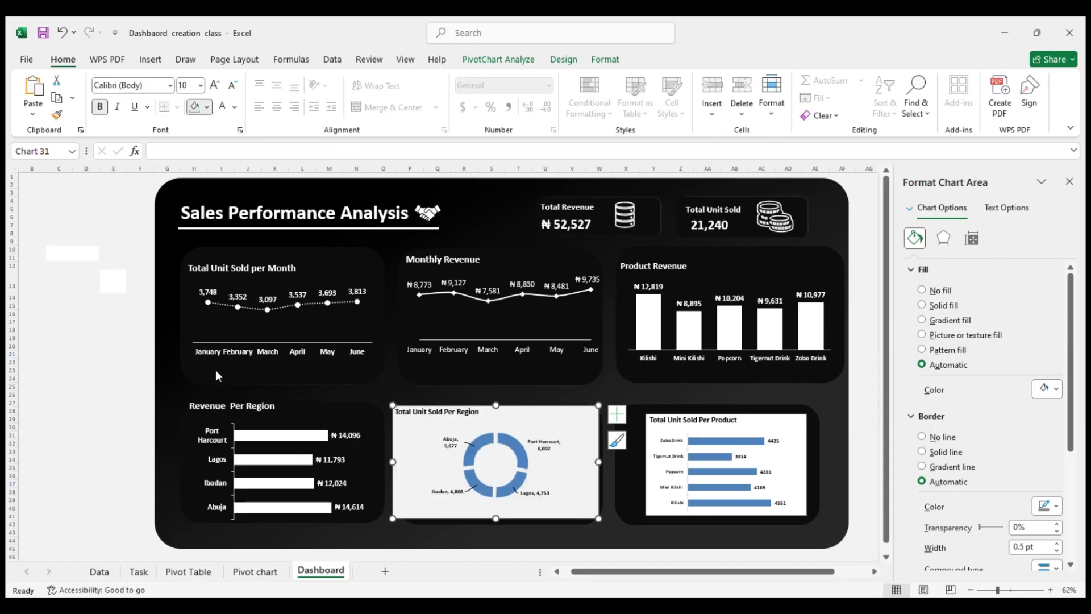
pyautogui.click(229, 410)
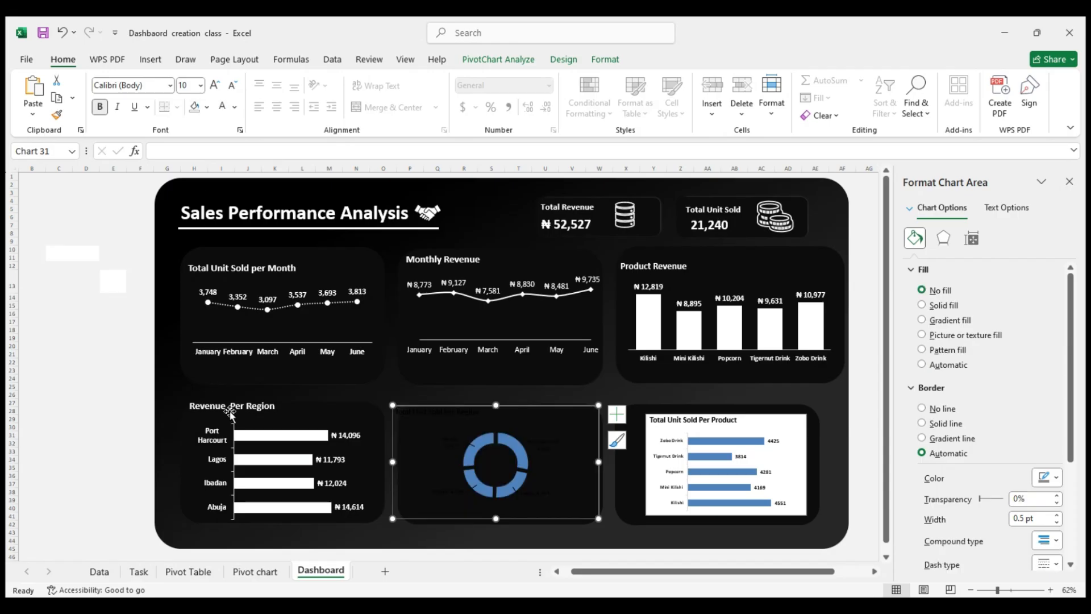
pyautogui.click(199, 86)
pyautogui.write('14')
pyautogui.press('Return')
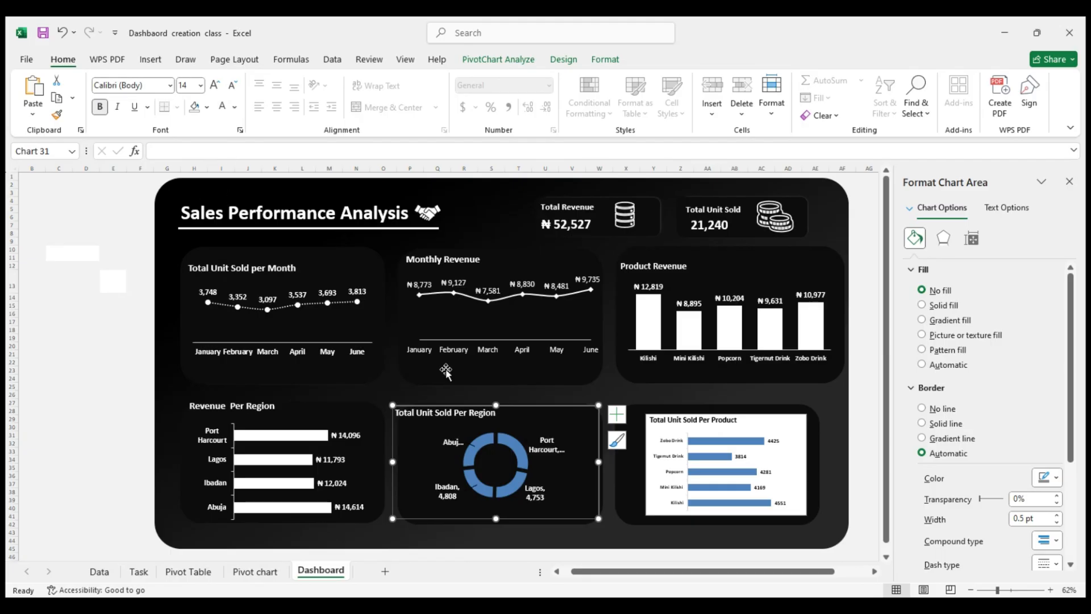
# Widen the Total Unit Sold Per Region chart past its card's left edge and move its title right and slightly down inside the card
pyautogui.moveTo(598, 461); pyautogui.dragTo(609, 467)
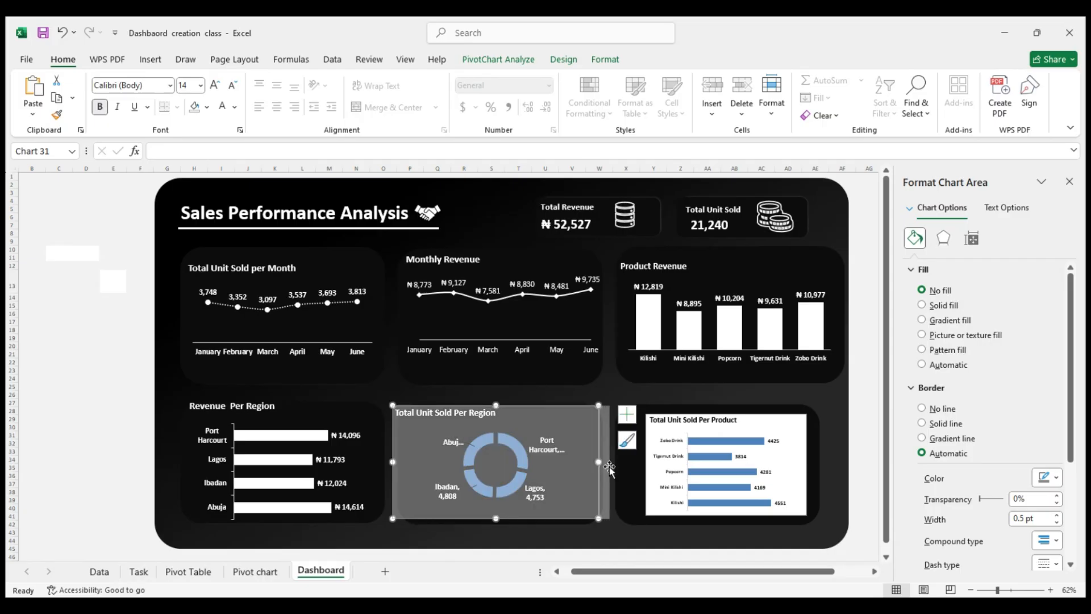
pyautogui.moveTo(392, 470); pyautogui.dragTo(368, 463)
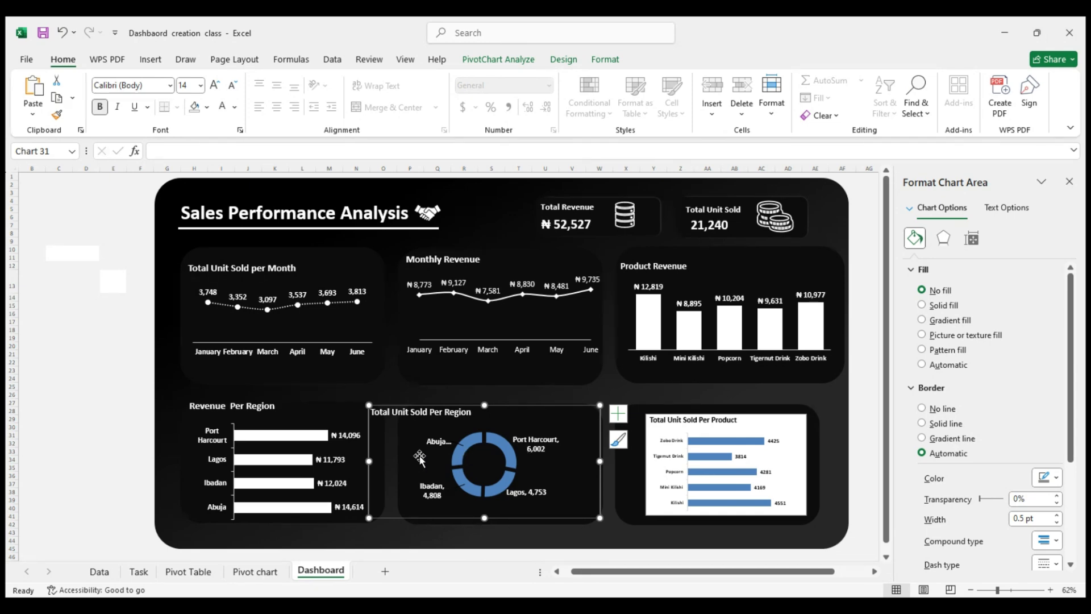
pyautogui.click(413, 420)
pyautogui.moveTo(410, 418); pyautogui.dragTo(449, 420)
pyautogui.click(449, 420)
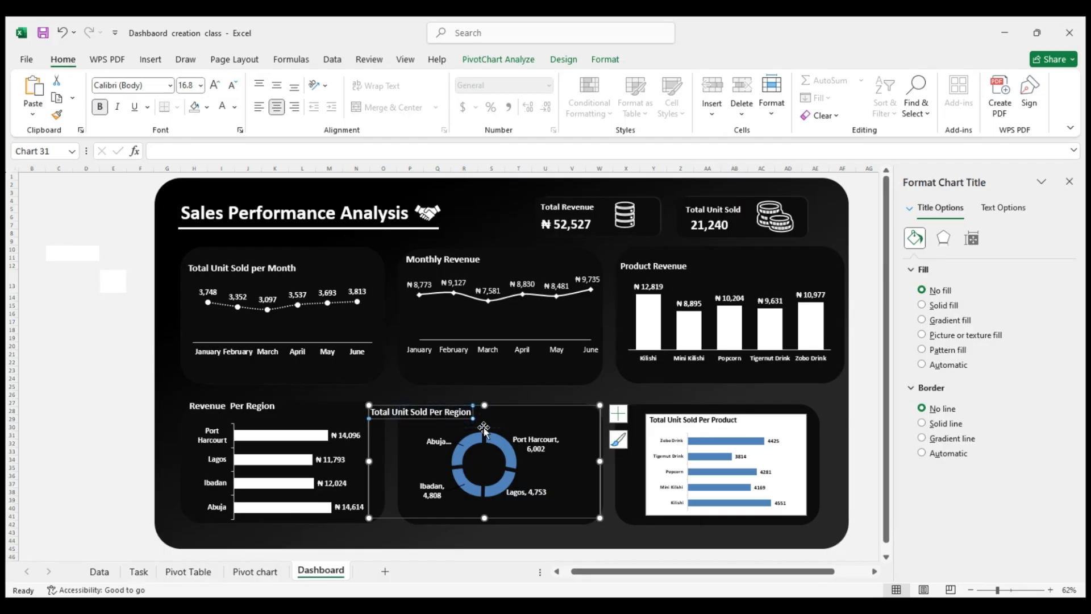
pyautogui.moveTo(483, 428); pyautogui.dragTo(485, 429)
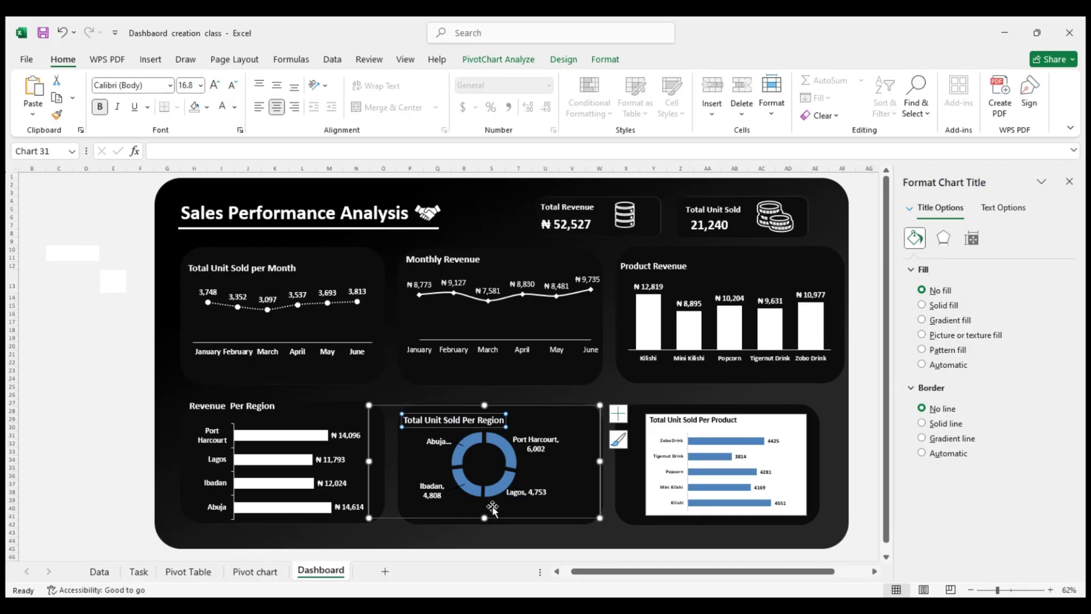
# Fill the whole doughnut series of the Total Unit Sold Per Region chart with solid white
pyautogui.click(506, 467)
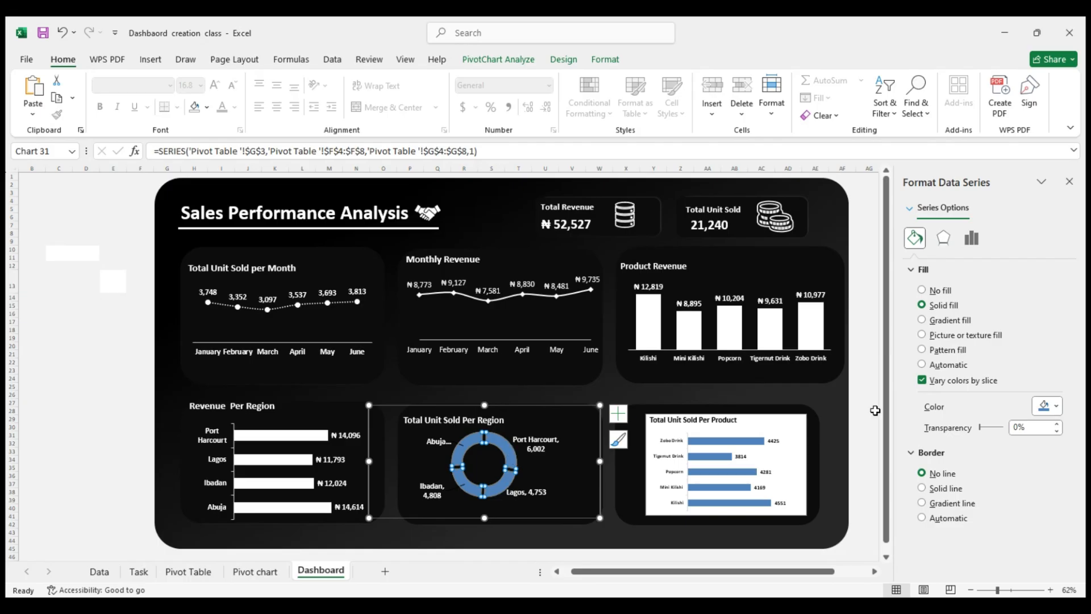
pyautogui.click(1059, 405)
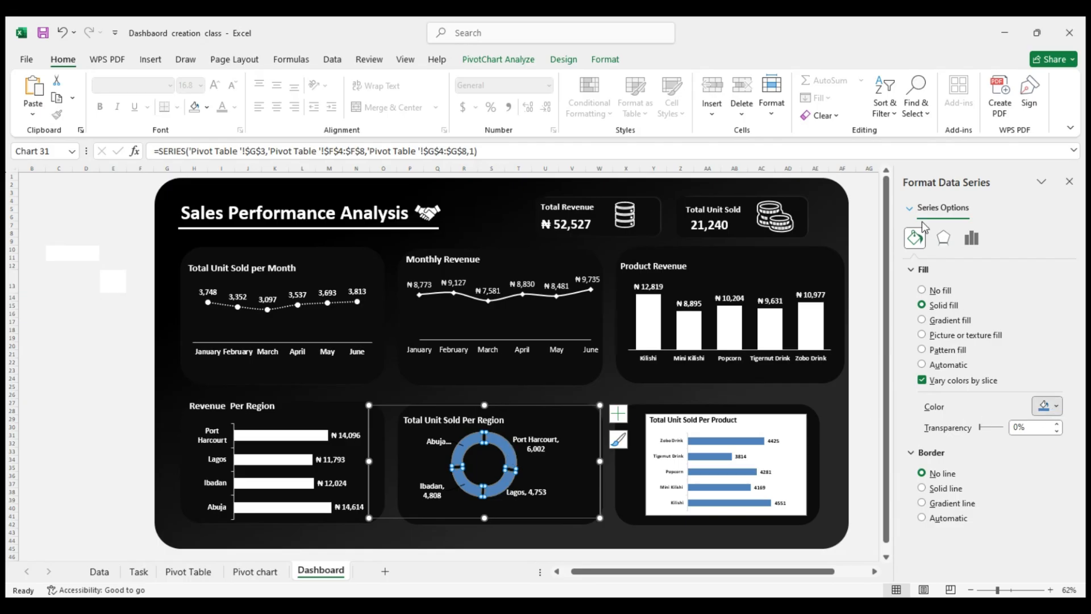
pyautogui.click(910, 206)
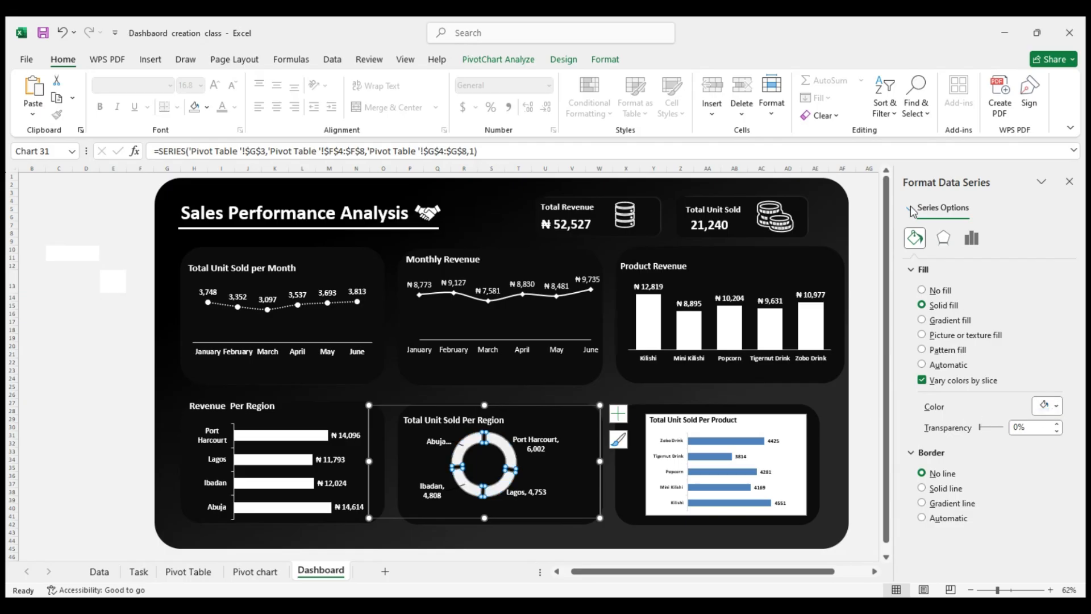
pyautogui.click(860, 257)
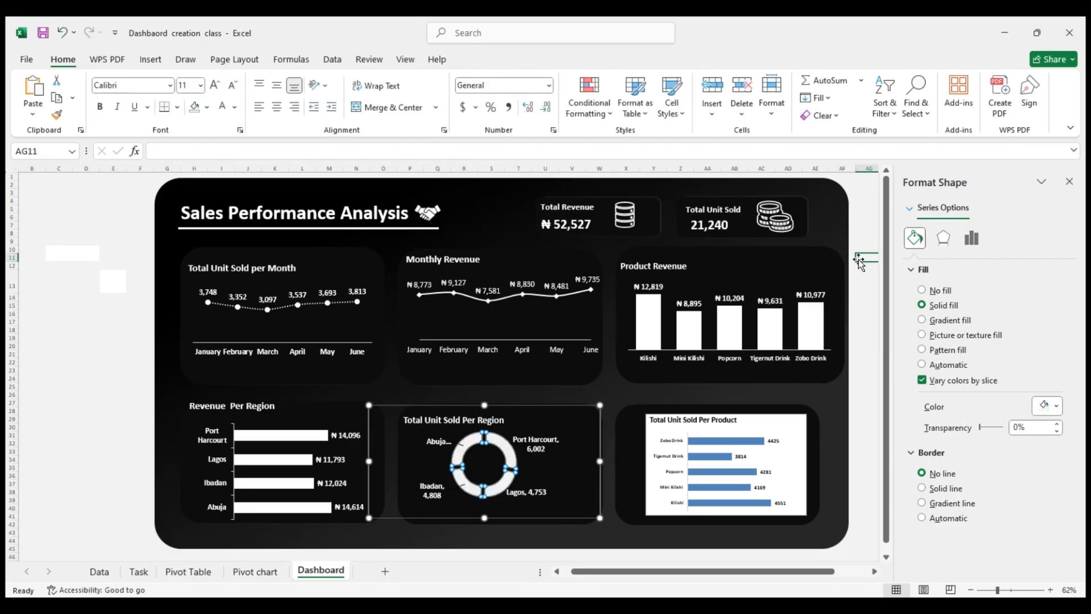
# Turn off varying colors by slice for the Total Unit Sold Per Region doughnut
pyautogui.click(505, 459)
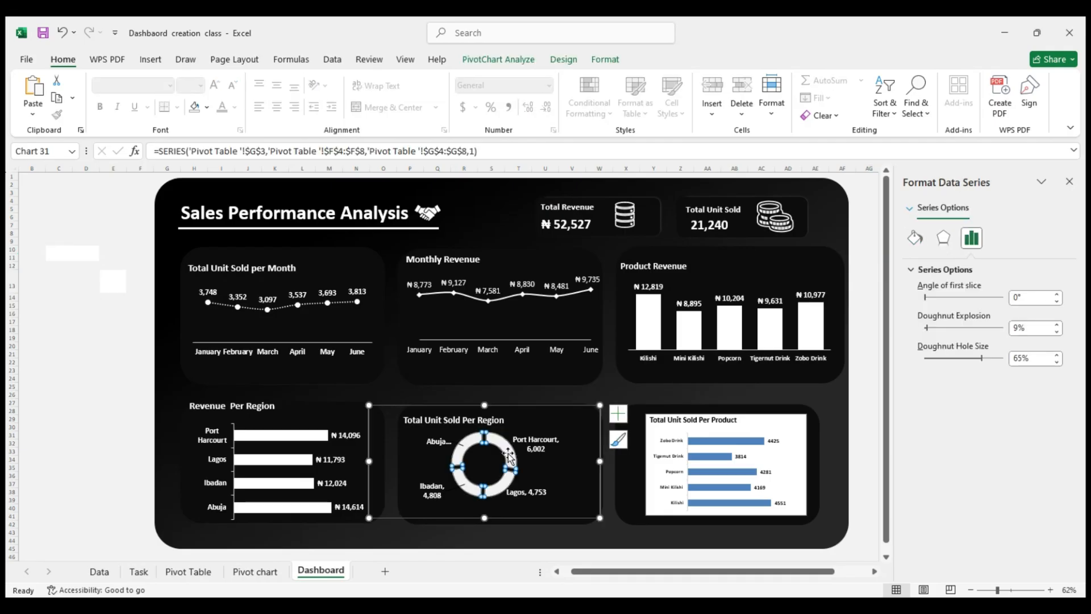
pyautogui.click(499, 486)
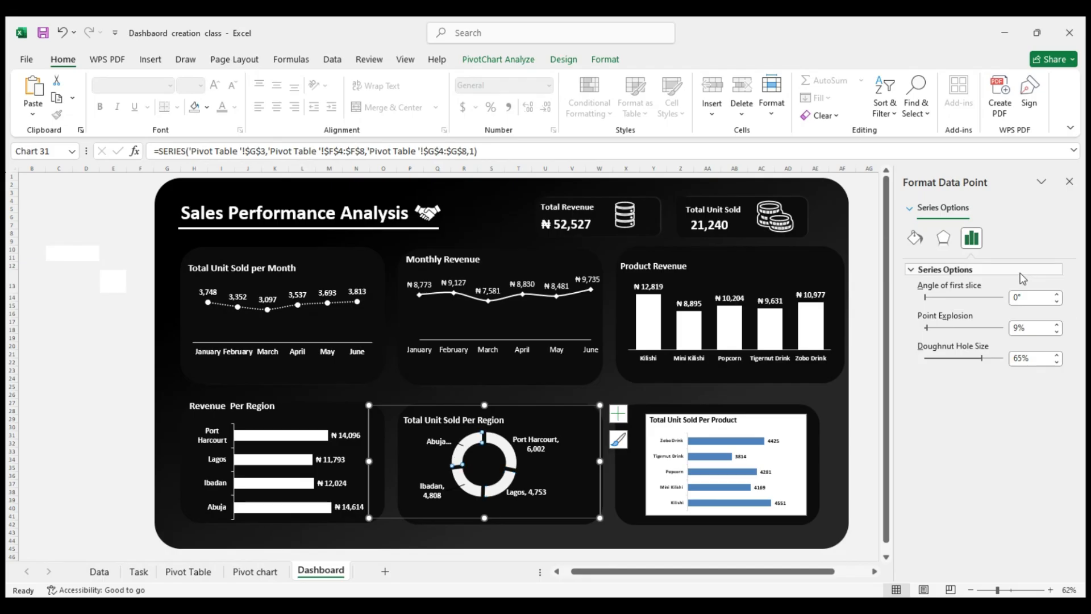
pyautogui.click(914, 238)
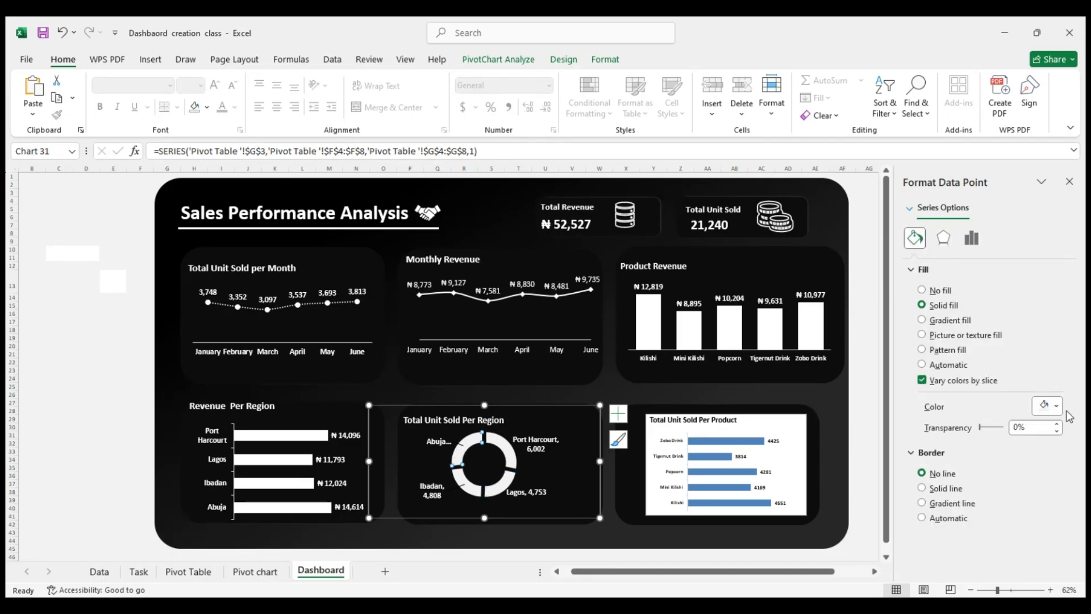
pyautogui.click(990, 381)
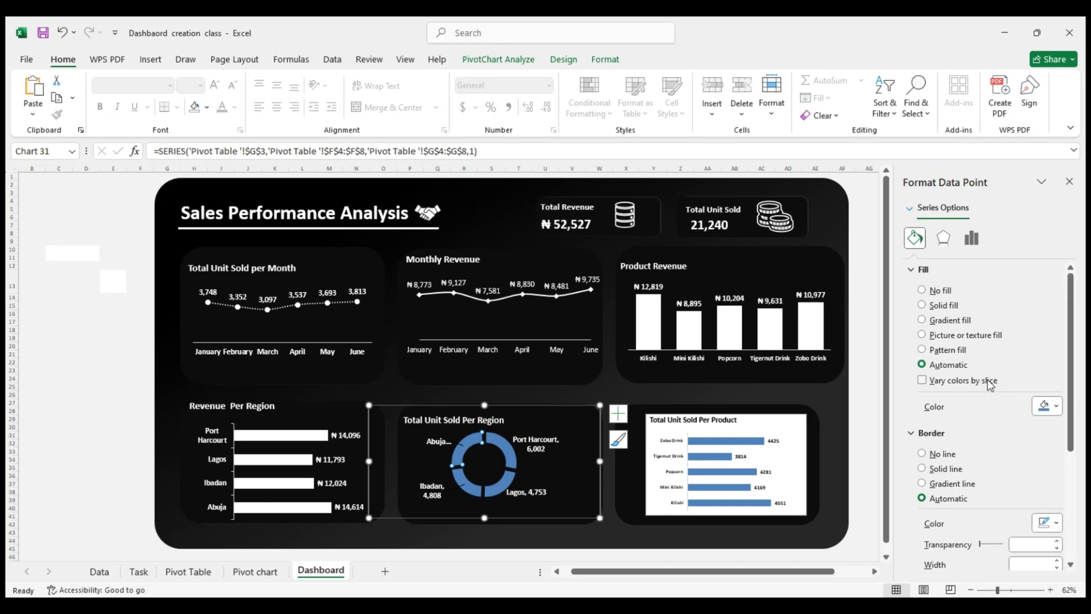
pyautogui.click(990, 382)
pyautogui.click(990, 381)
pyautogui.click(990, 382)
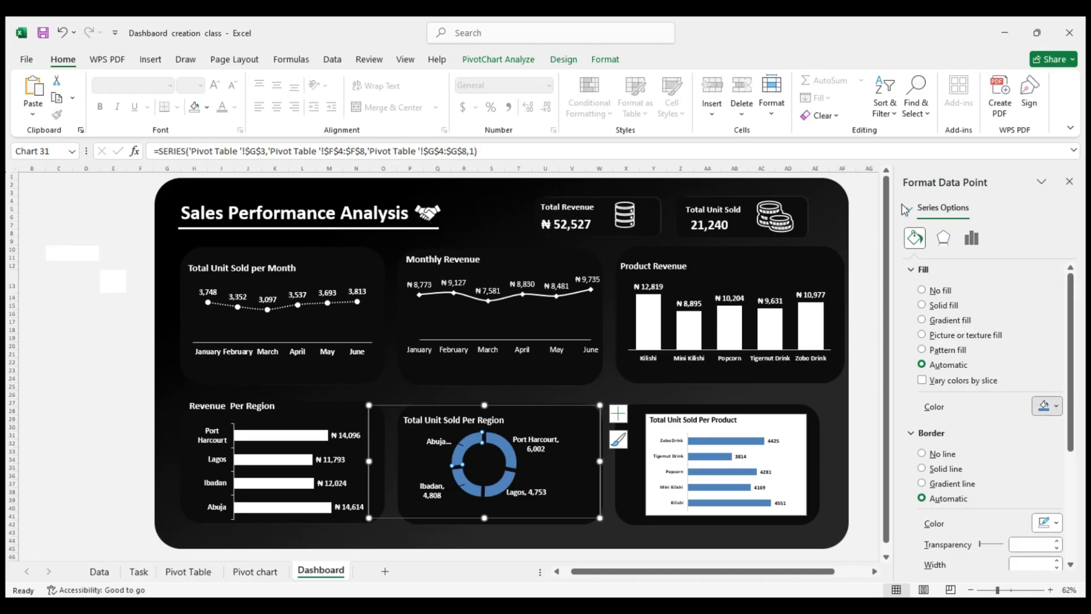
# Fill the doughnut slices individually: Abuja and Port Harcourt white, Lagos light gray, and Ibadan darker gray
pyautogui.click(902, 221)
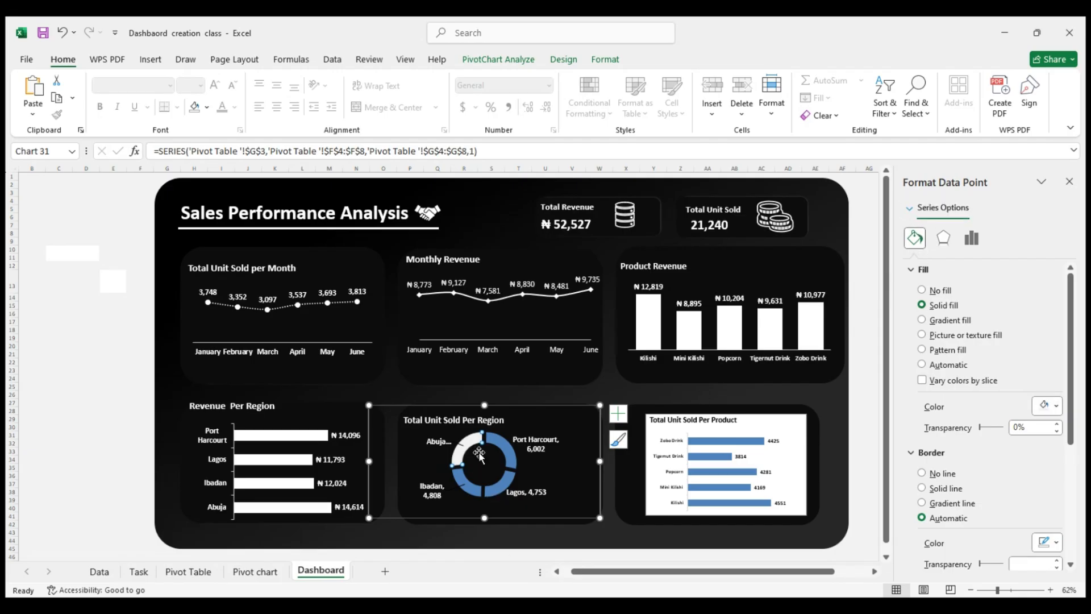
pyautogui.click(503, 452)
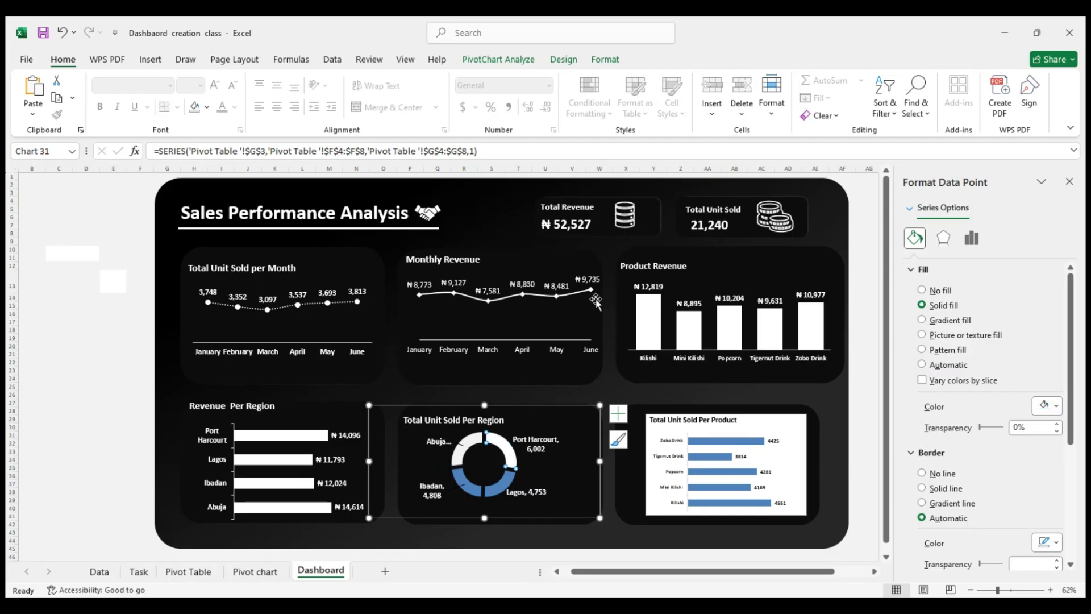
pyautogui.click(501, 488)
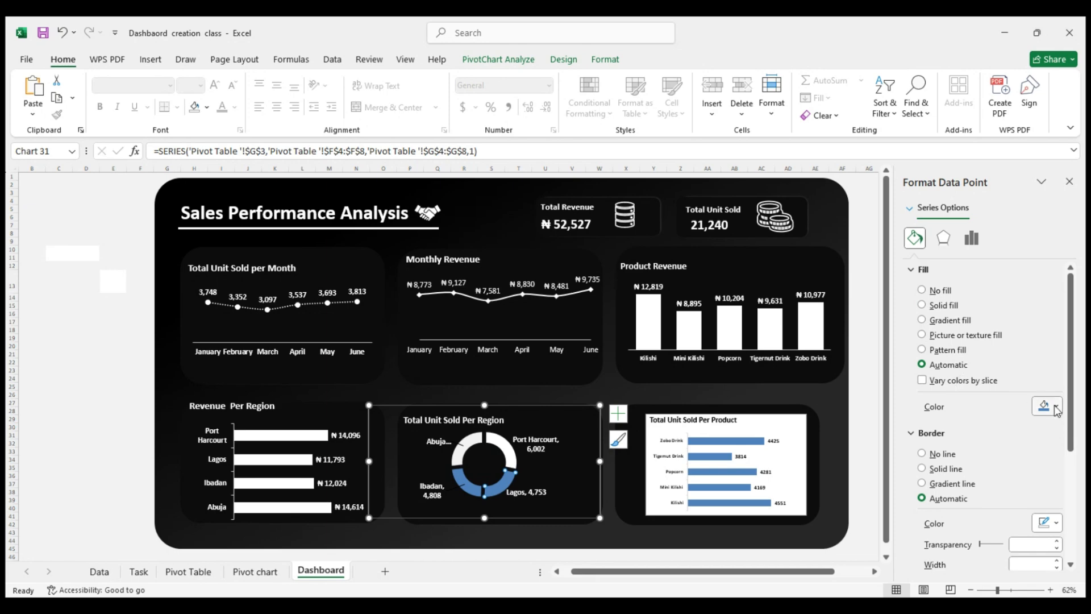
pyautogui.click(901, 235)
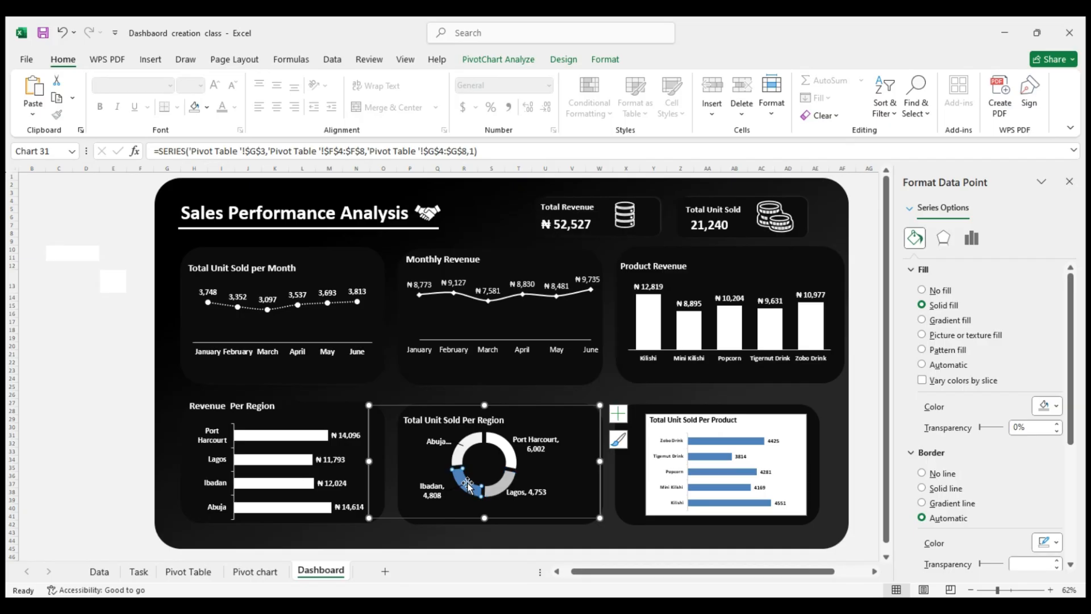
pyautogui.click(1058, 415)
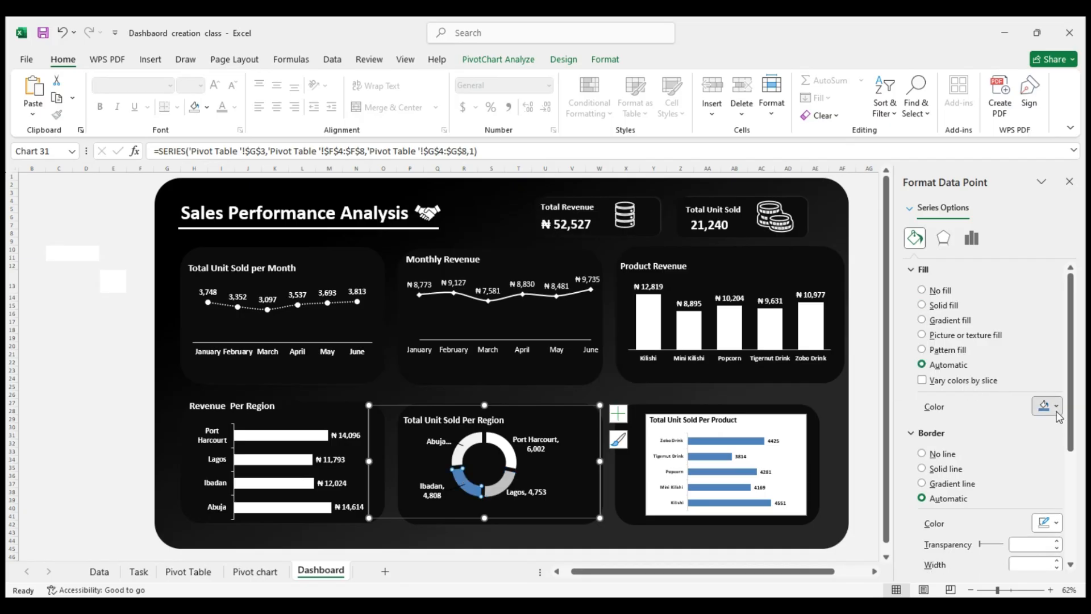
pyautogui.click(935, 305)
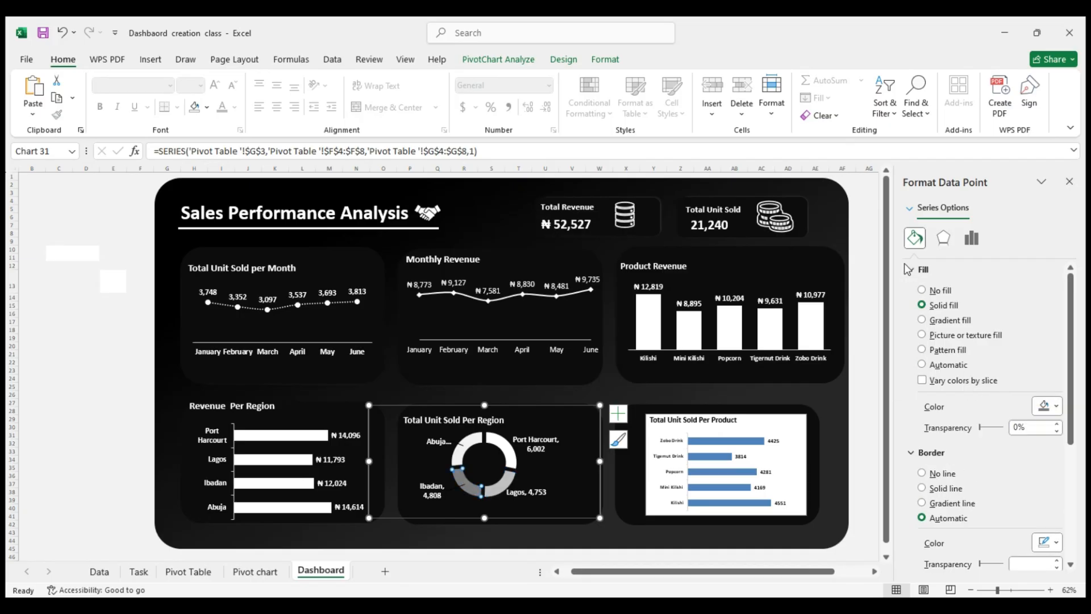
pyautogui.click(106, 442)
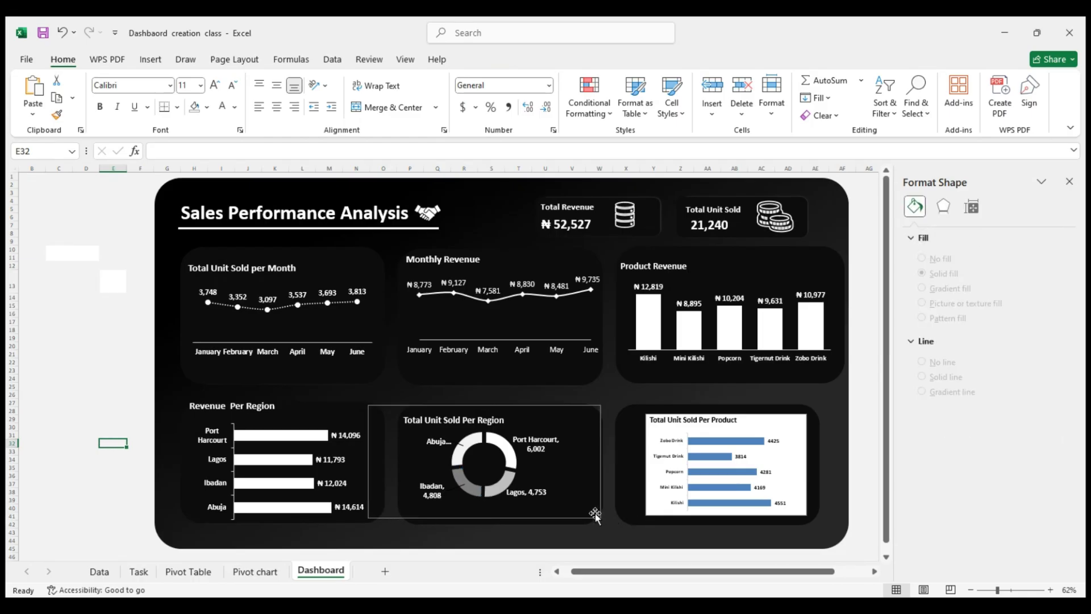
# Format the doughnut chart's leader lines as solid white with a width of 1 pt
pyautogui.click(452, 487)
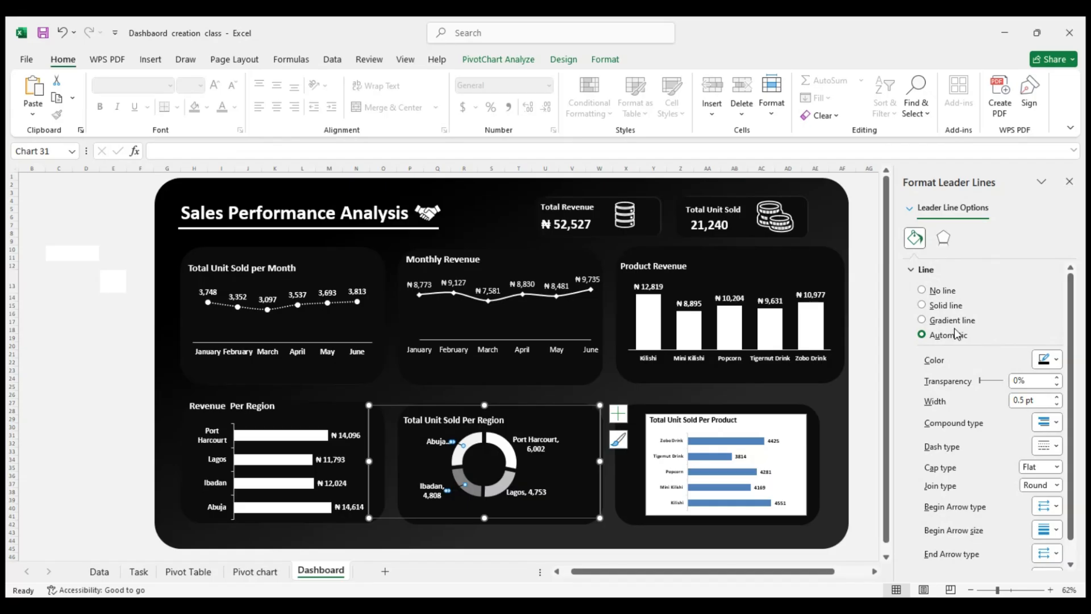
pyautogui.click(1048, 361)
pyautogui.click(900, 142)
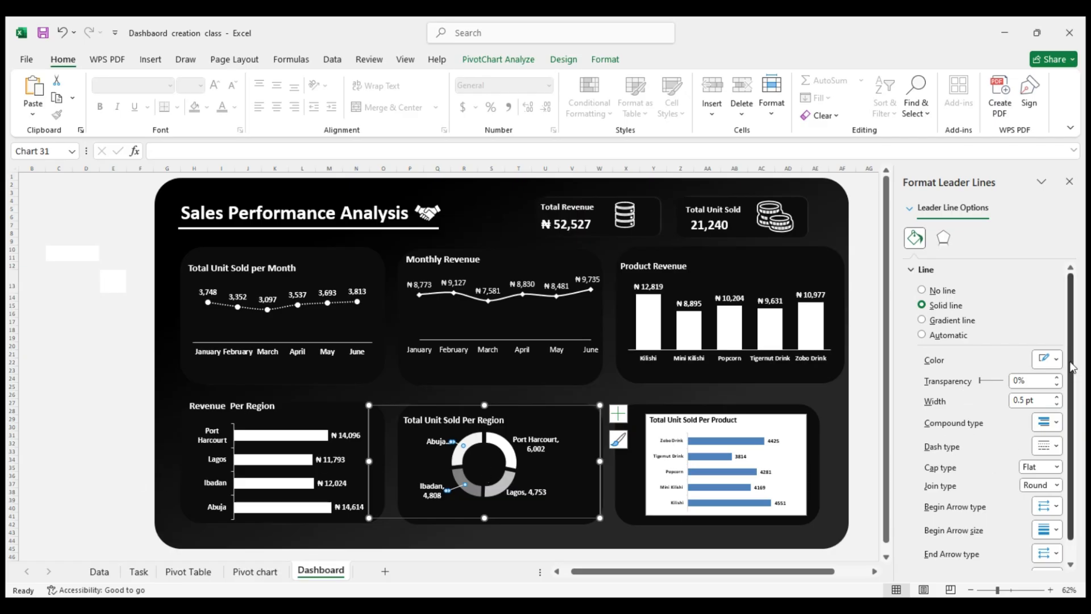
pyautogui.scroll(-1, 1071, 366)
pyautogui.click(1056, 376)
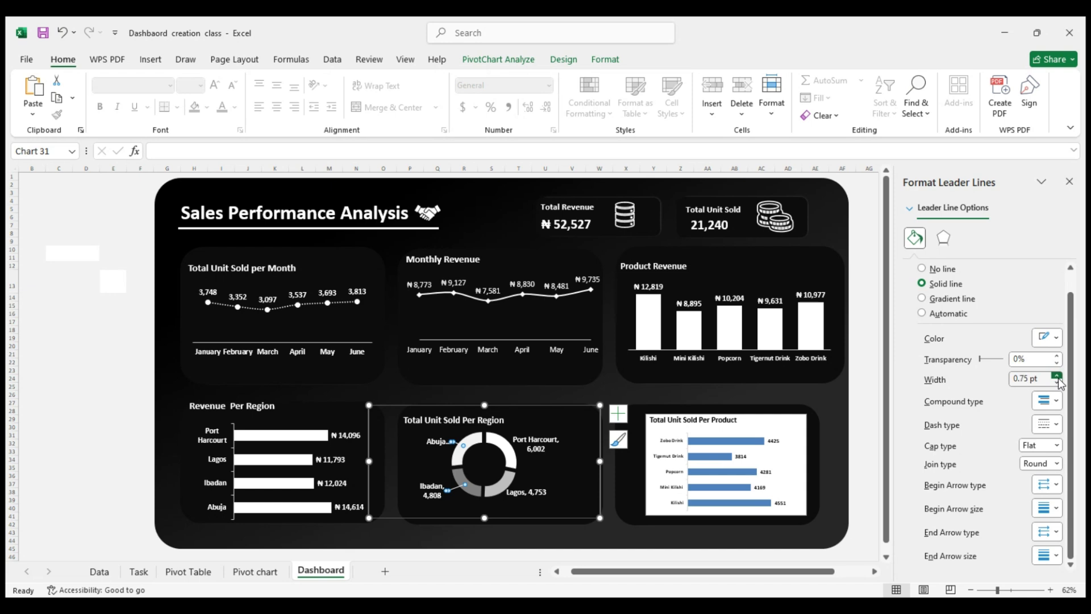
pyautogui.click(1056, 376)
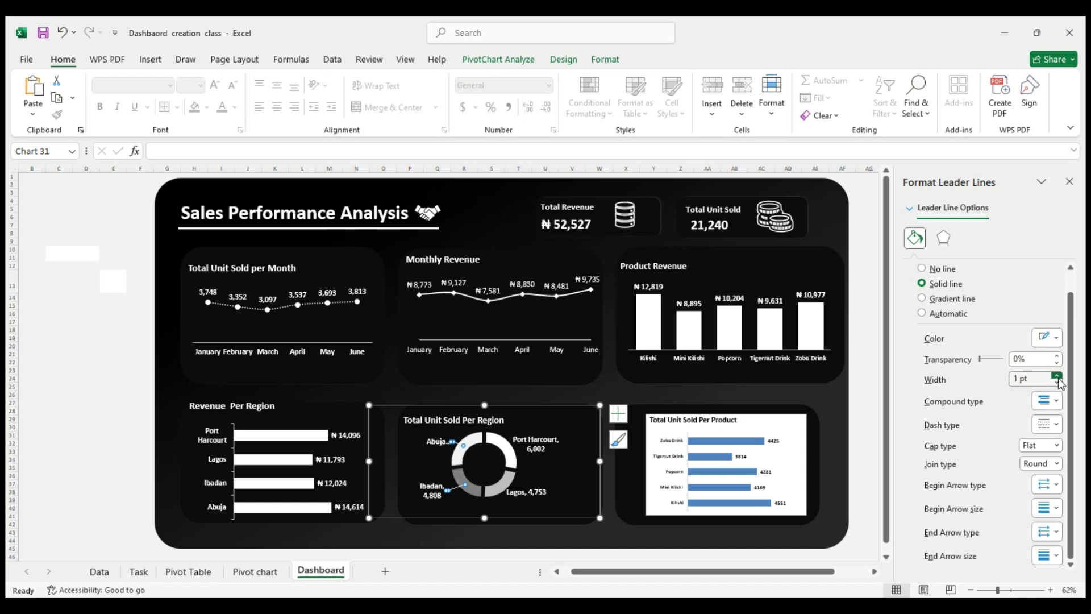
pyautogui.click(111, 419)
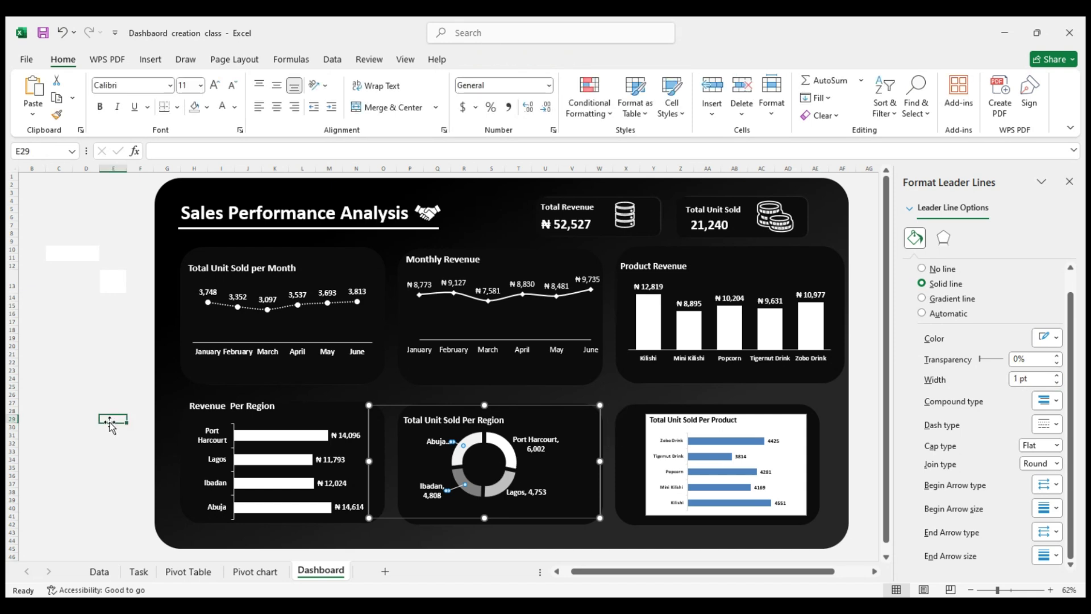
# Widen and heighten the Total Unit Sold Per Region doughnut chart and reposition it to fit within its card
pyautogui.click(602, 461)
pyautogui.moveTo(601, 461); pyautogui.dragTo(643, 465)
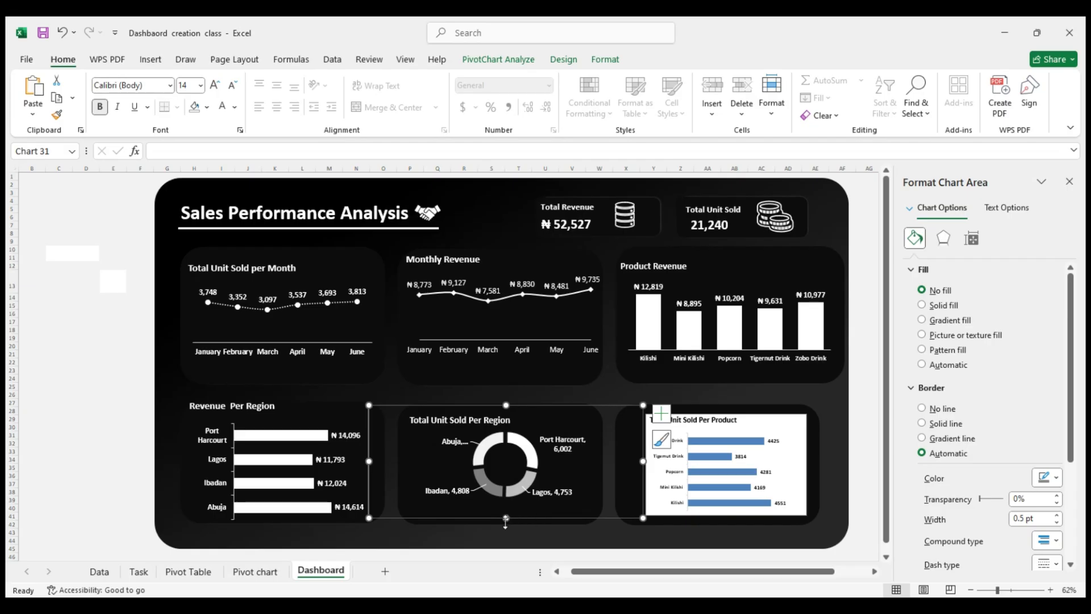
pyautogui.moveTo(505, 518); pyautogui.dragTo(503, 527)
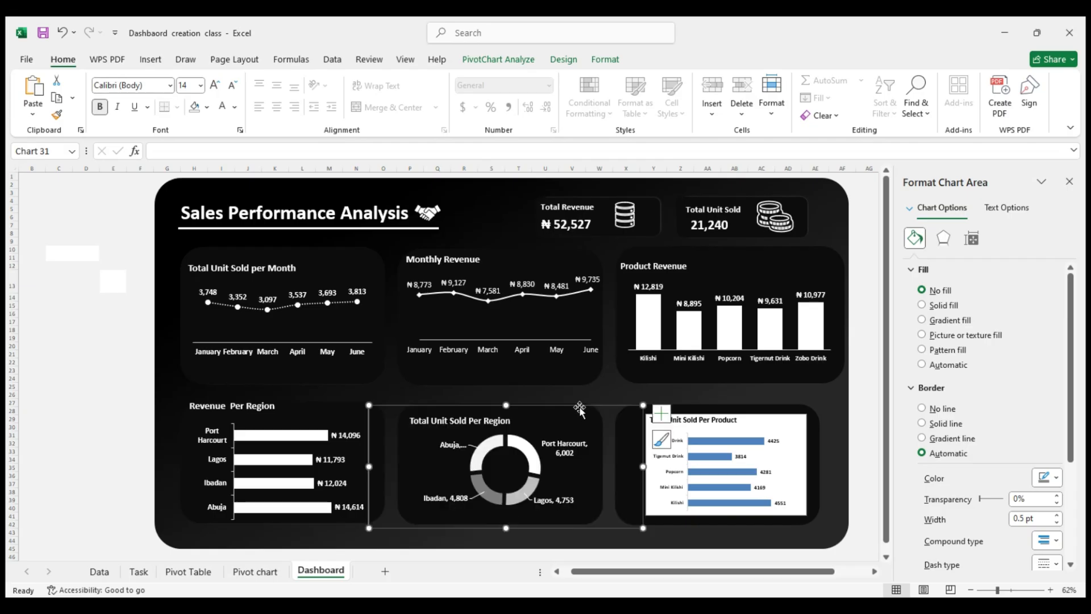
pyautogui.moveTo(578, 405); pyautogui.dragTo(643, 399)
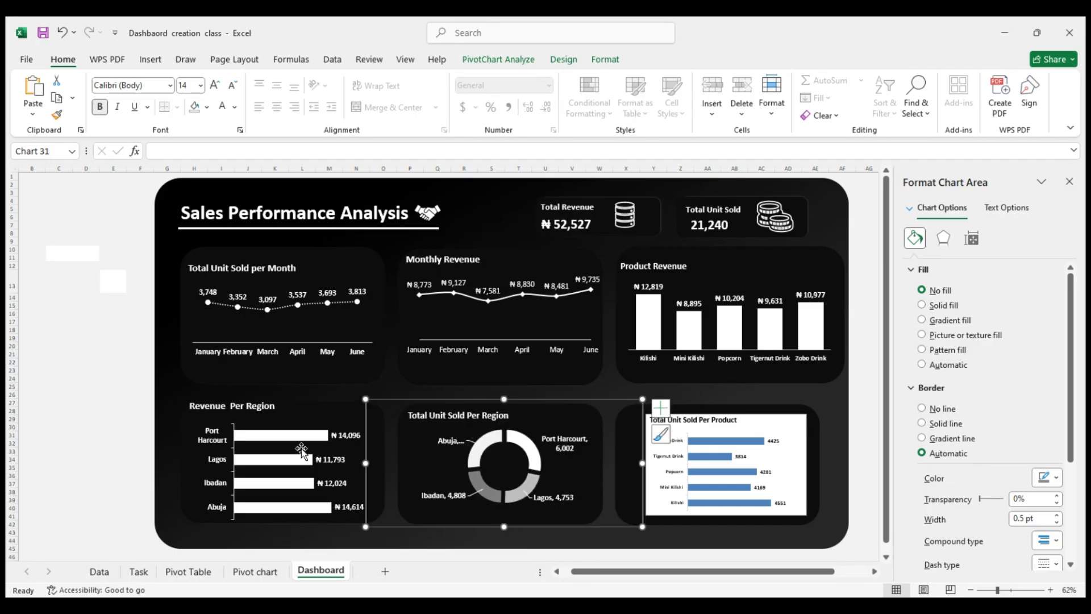
pyautogui.click(101, 452)
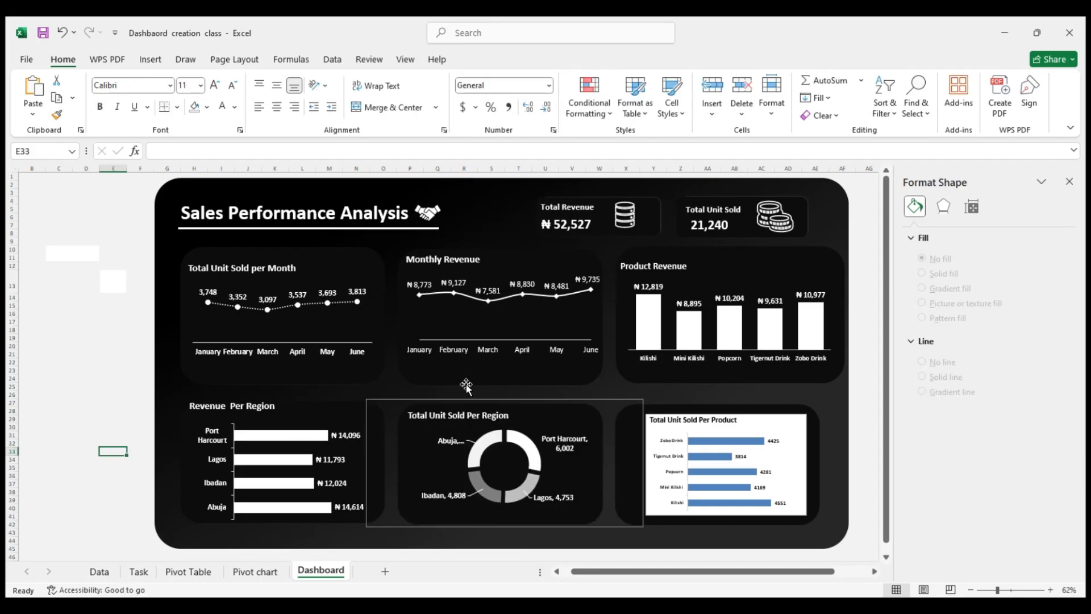
# Remove the border line from the Total Unit Sold Per Region chart area
pyautogui.click(492, 403)
pyautogui.rightClick(492, 403)
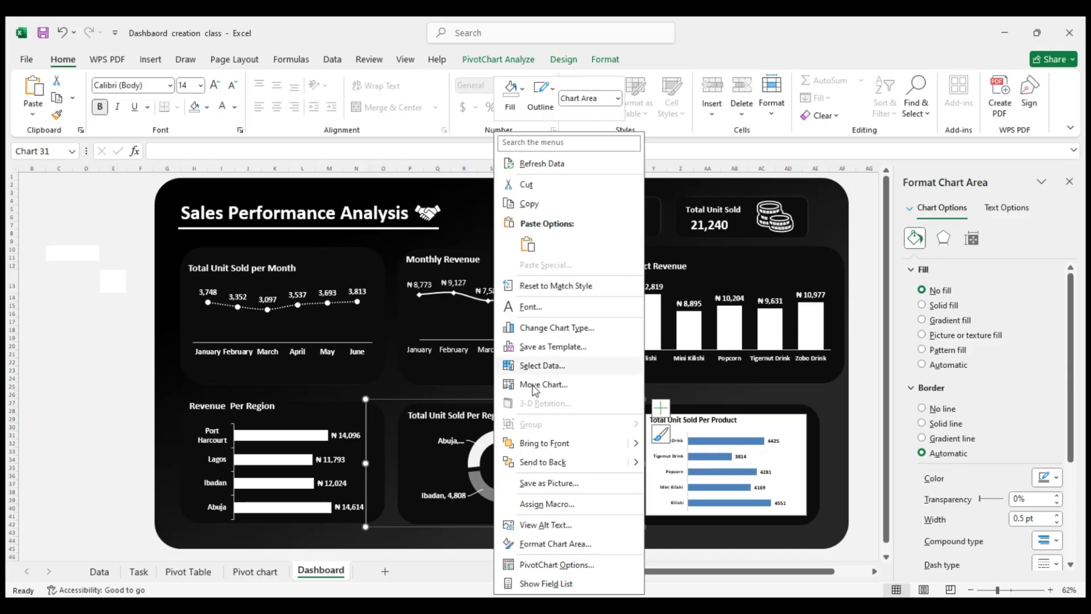
pyautogui.click(922, 410)
pyautogui.click(135, 358)
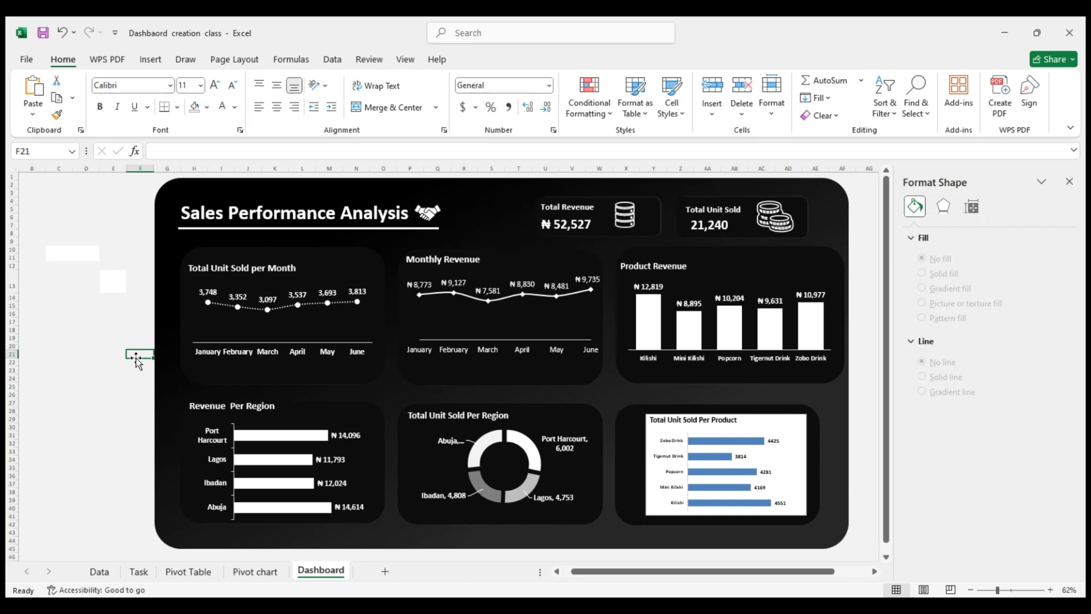
# Switch varying colors by point on and off for the Product Revenue columns, and fill the Kilishi column solid white
pyautogui.click(656, 331)
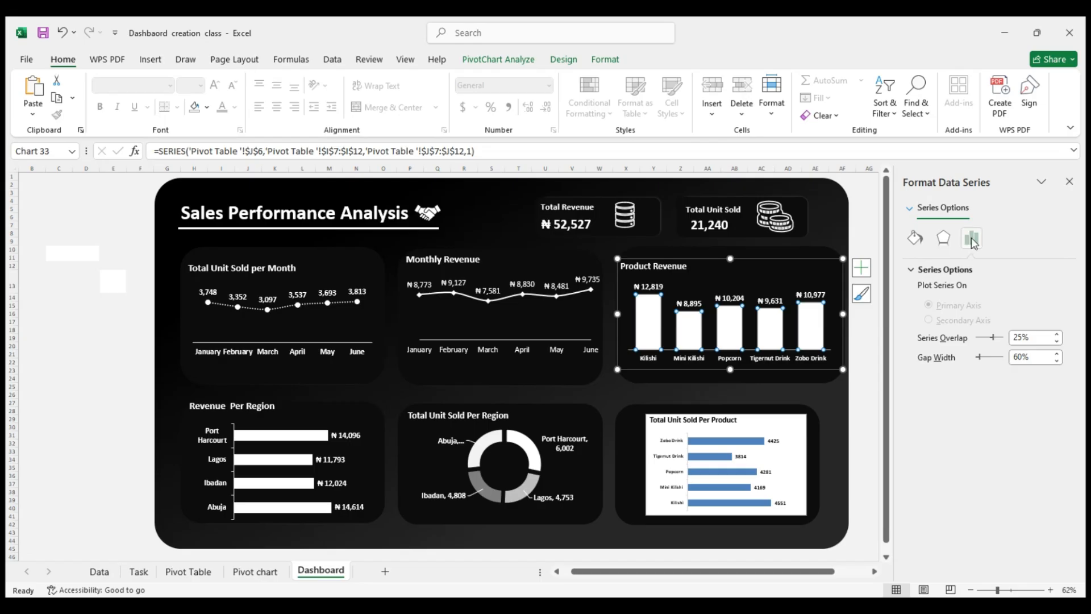
pyautogui.click(914, 238)
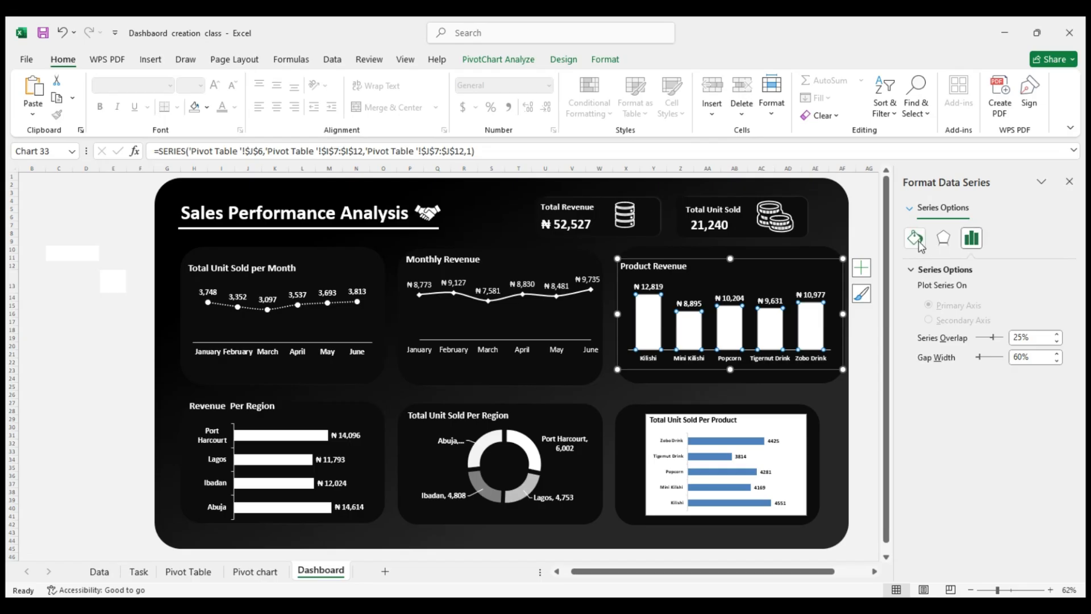
pyautogui.click(657, 326)
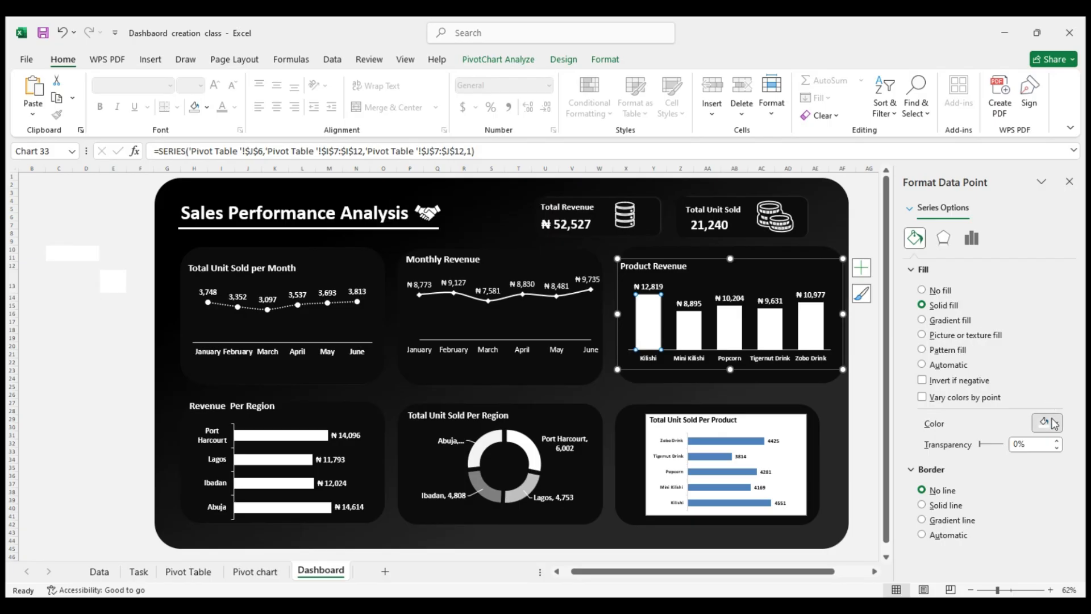
pyautogui.click(999, 397)
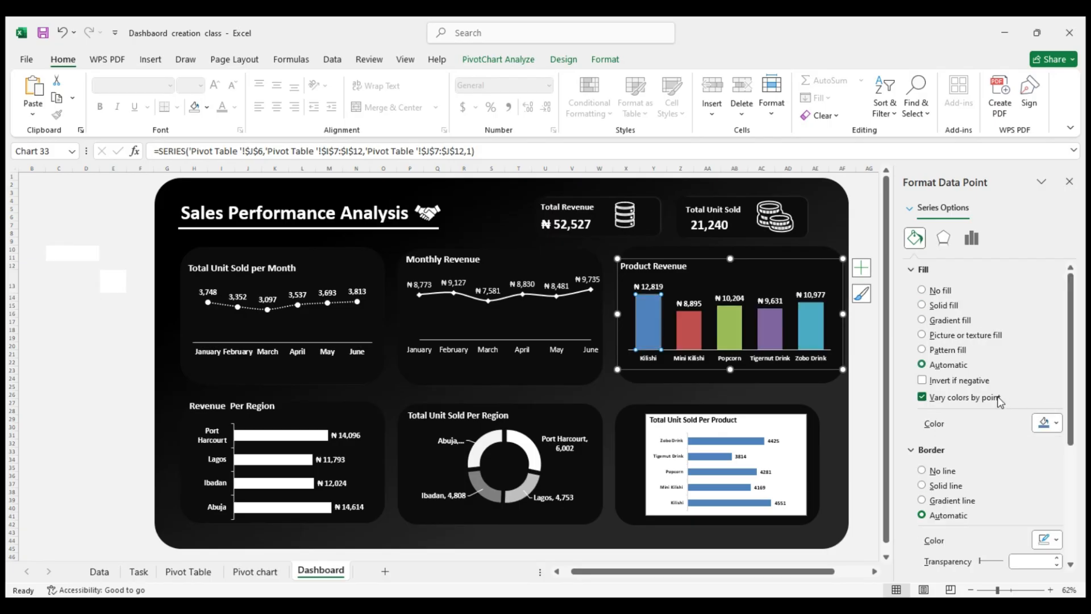
pyautogui.click(998, 398)
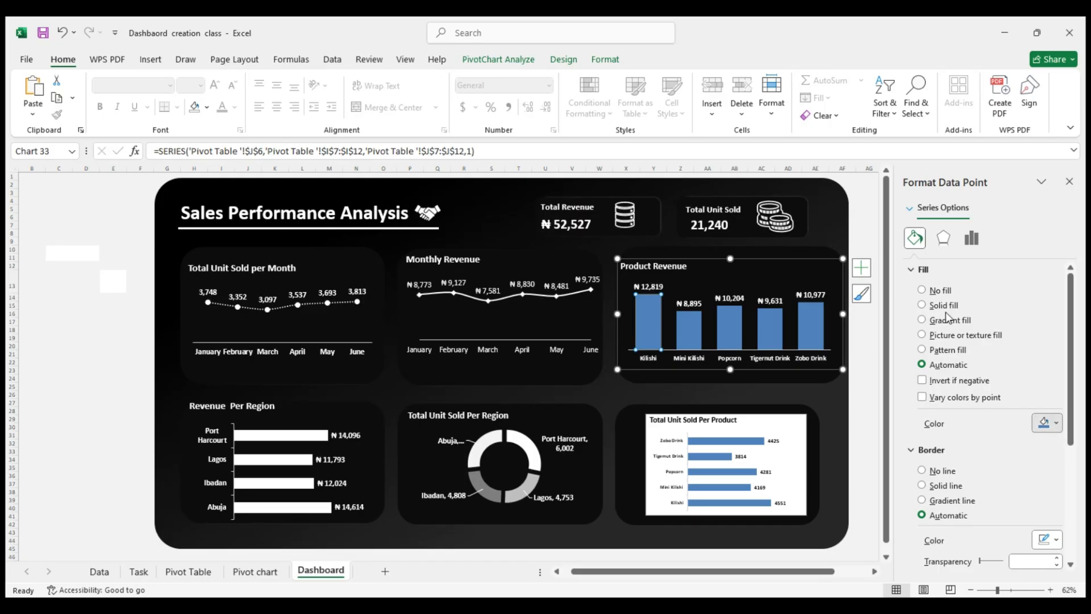
pyautogui.click(904, 201)
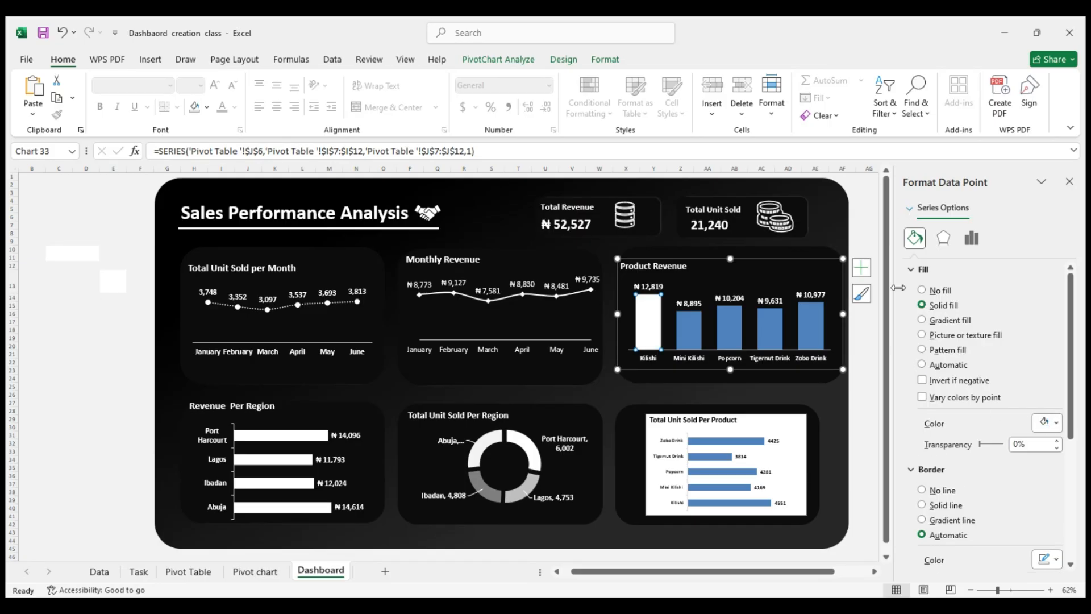
# Fill the Mini Kilishi column off-white and the Popcorn column light gray in the Product Revenue chart
pyautogui.click(694, 324)
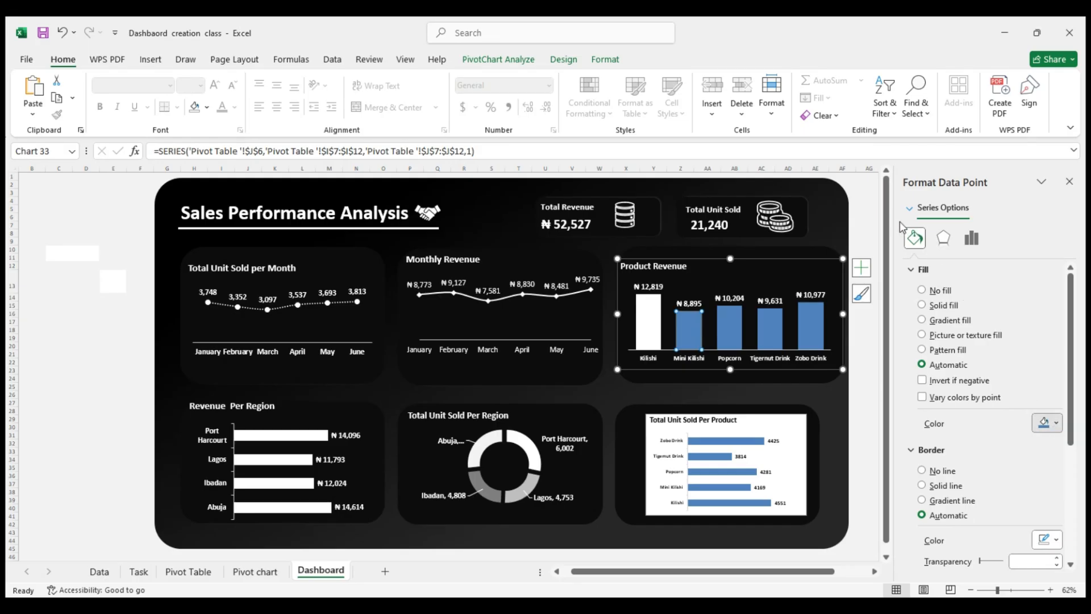
pyautogui.press('F4')
pyautogui.click(735, 327)
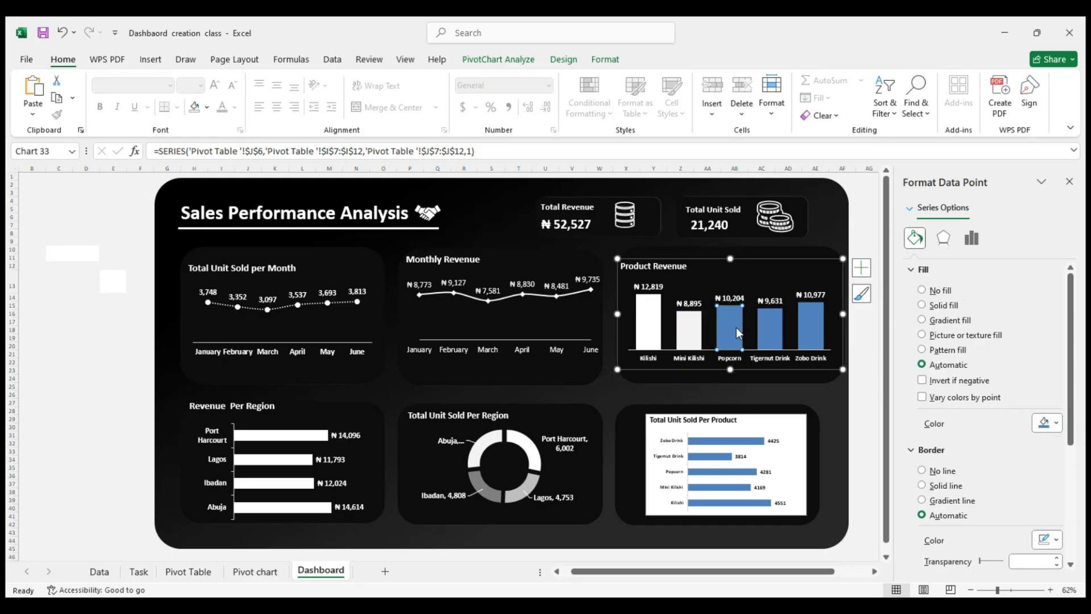
pyautogui.click(1053, 417)
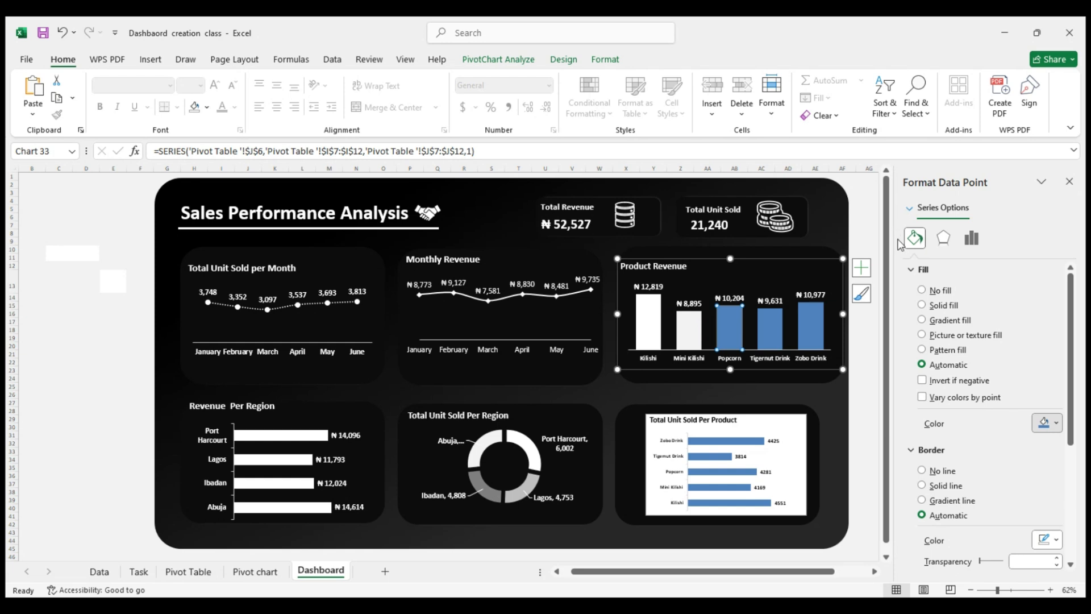
# Fill the Tigernut Drink column medium gray and the Zobo Drink column darker gray in the Product Revenue chart
pyautogui.click(777, 317)
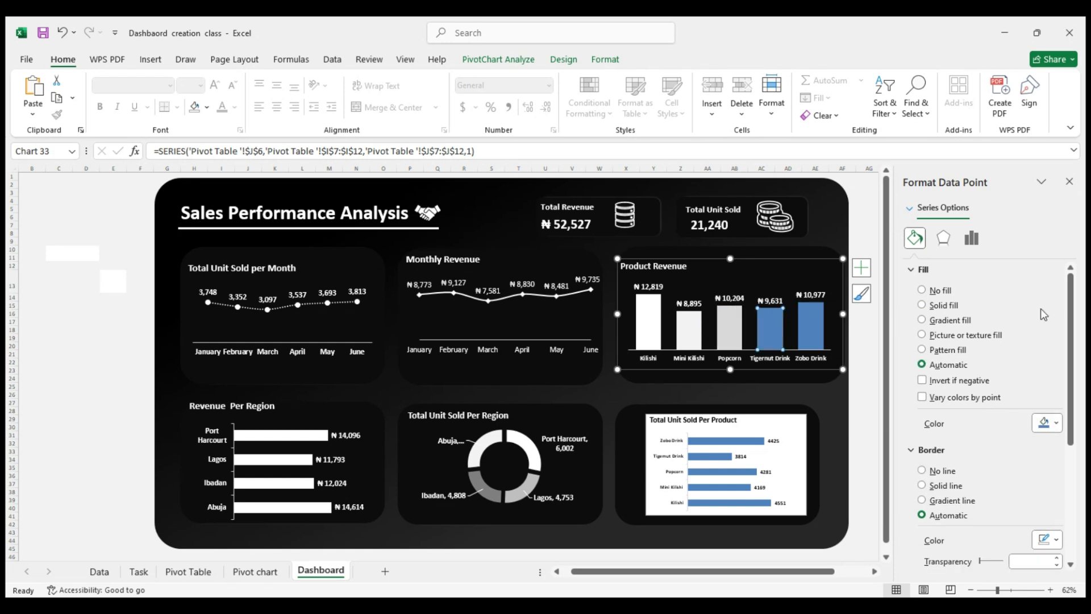
pyautogui.click(1047, 422)
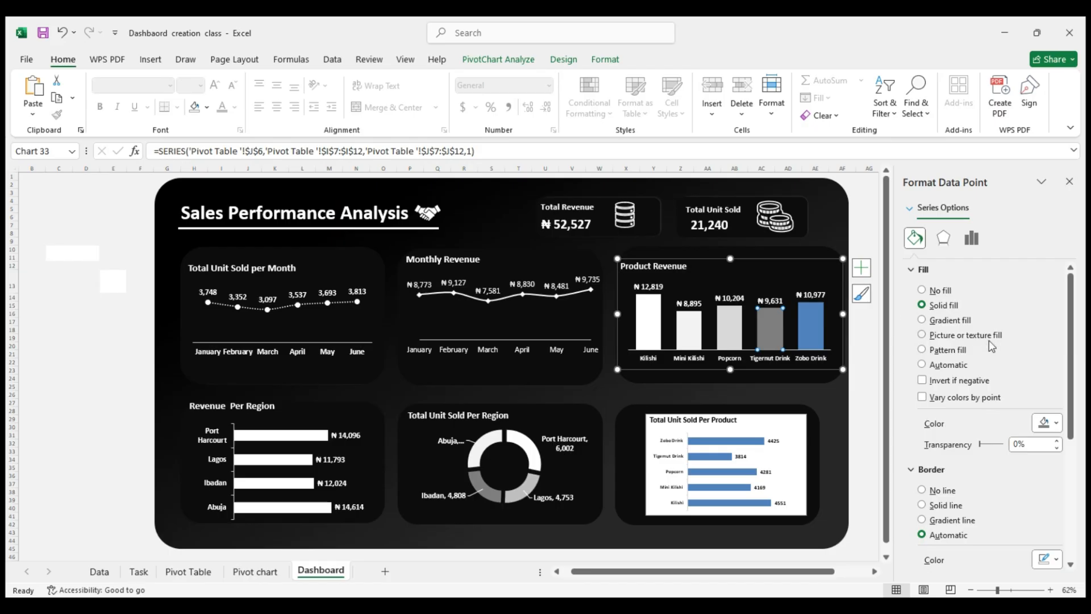
pyautogui.click(1052, 425)
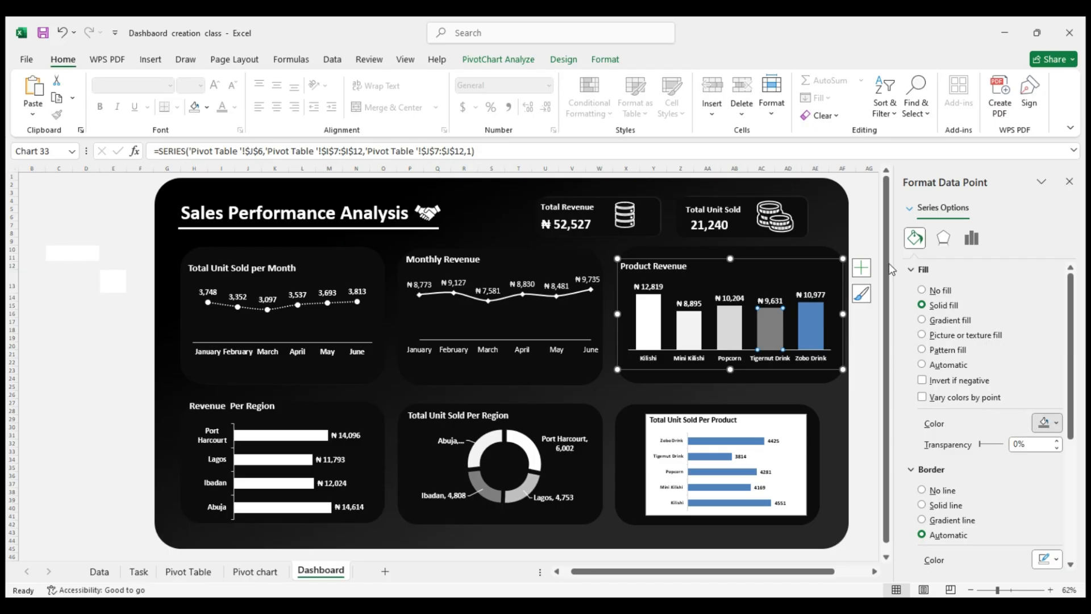
pyautogui.click(823, 312)
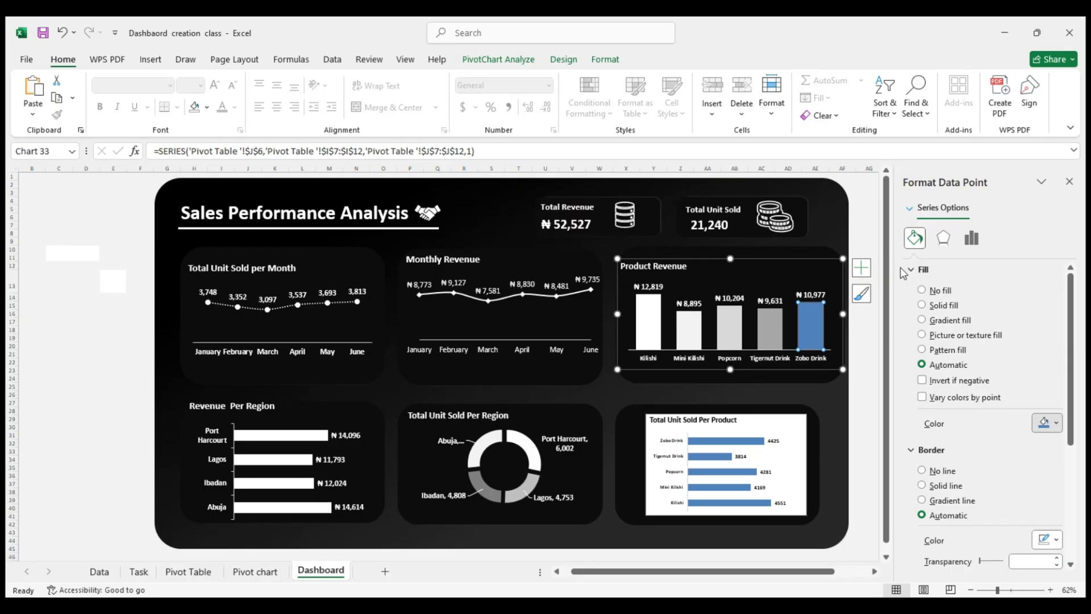
pyautogui.press('F4')
pyautogui.click(858, 333)
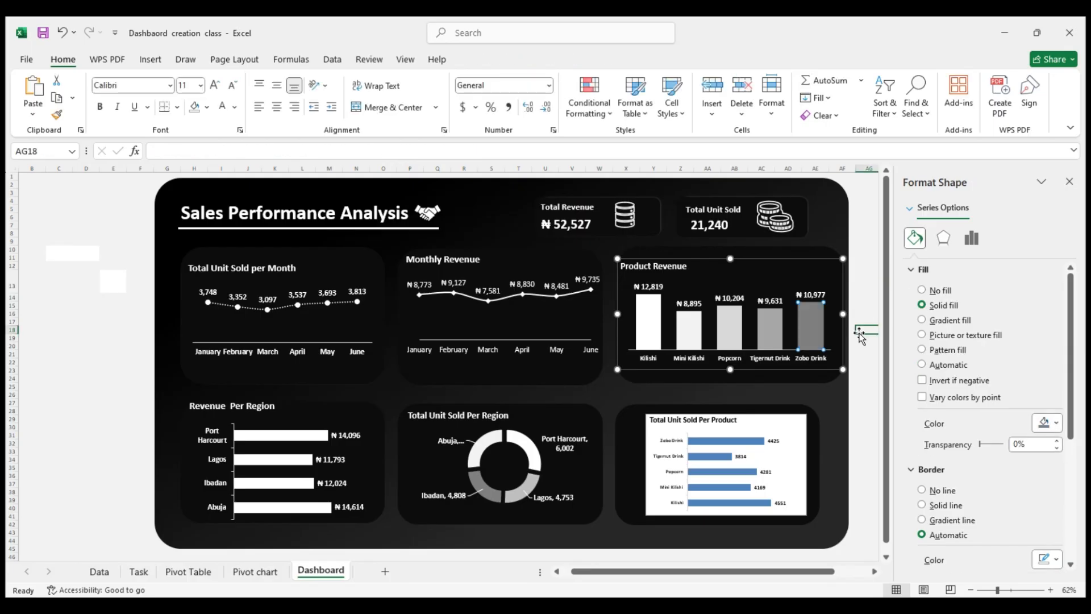
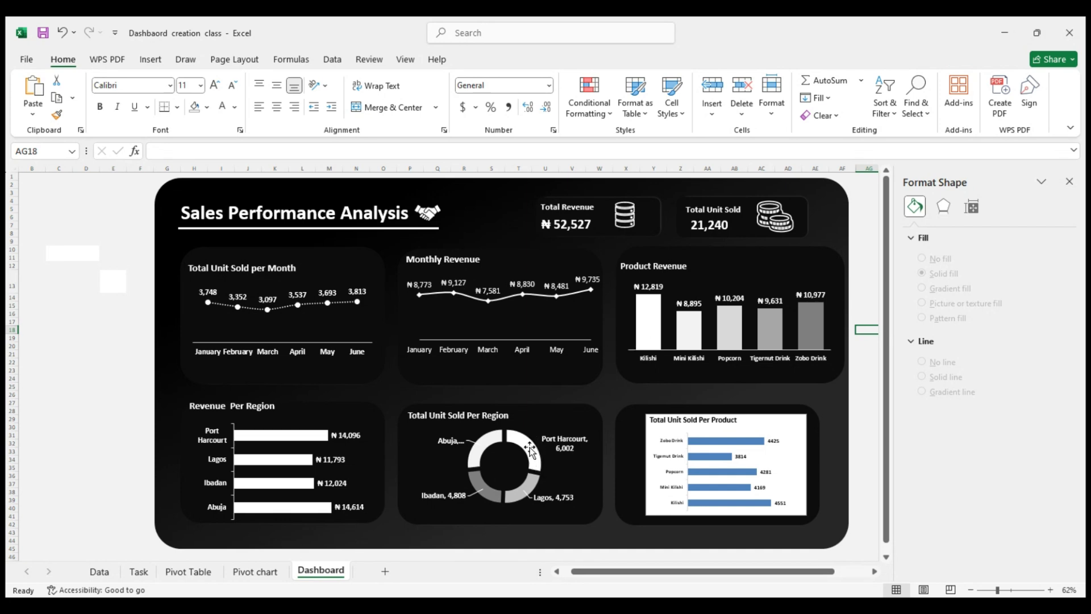
# Set the fill transparency of the Mini Kilishi column in the Product Revenue chart to 68%
pyautogui.click(653, 331)
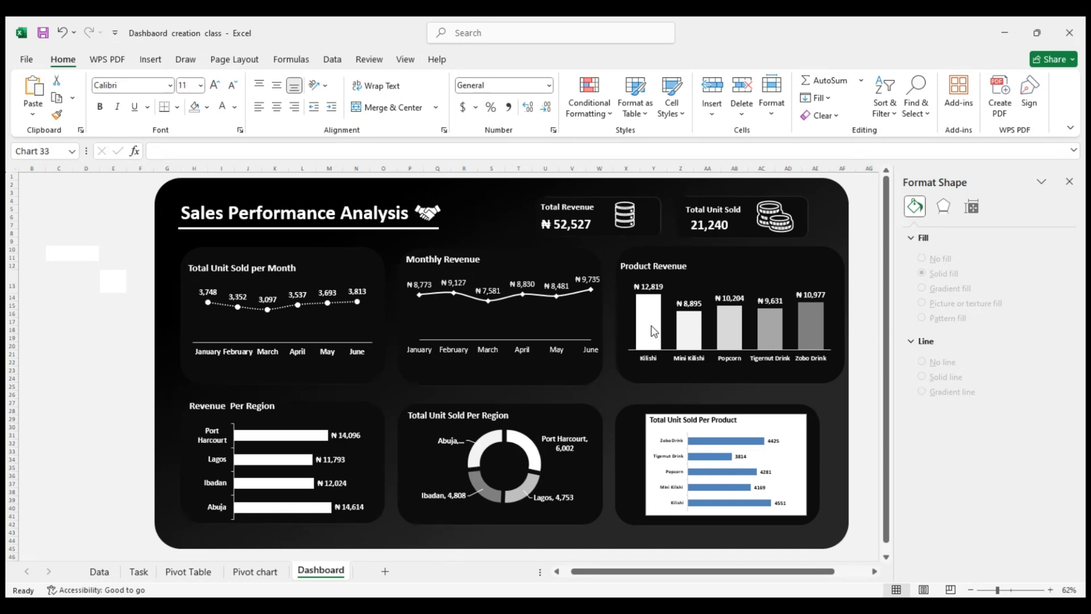
pyautogui.click(654, 332)
pyautogui.click(684, 326)
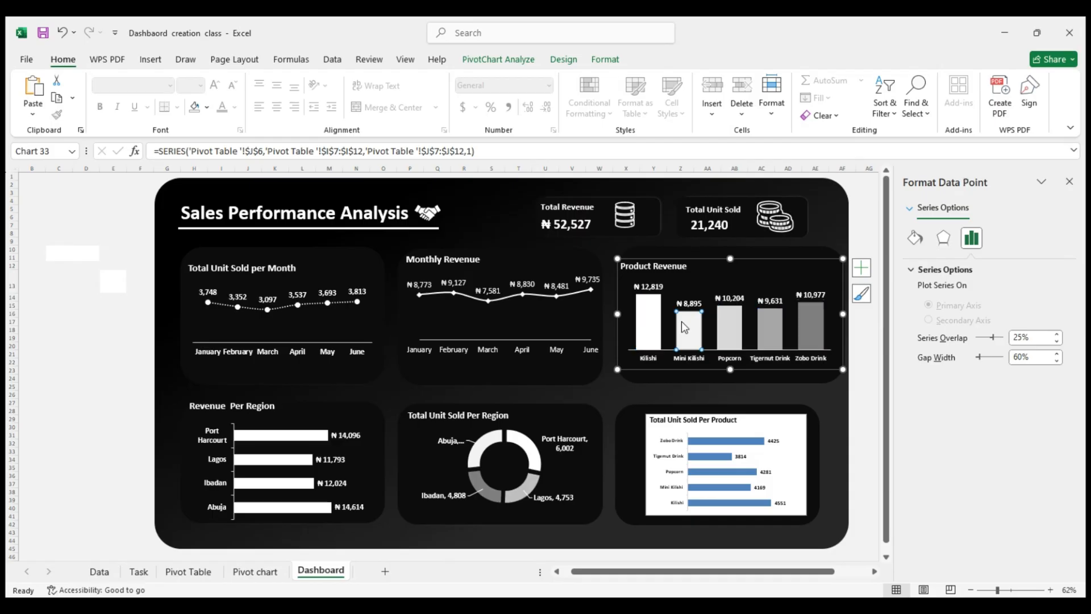
pyautogui.click(916, 239)
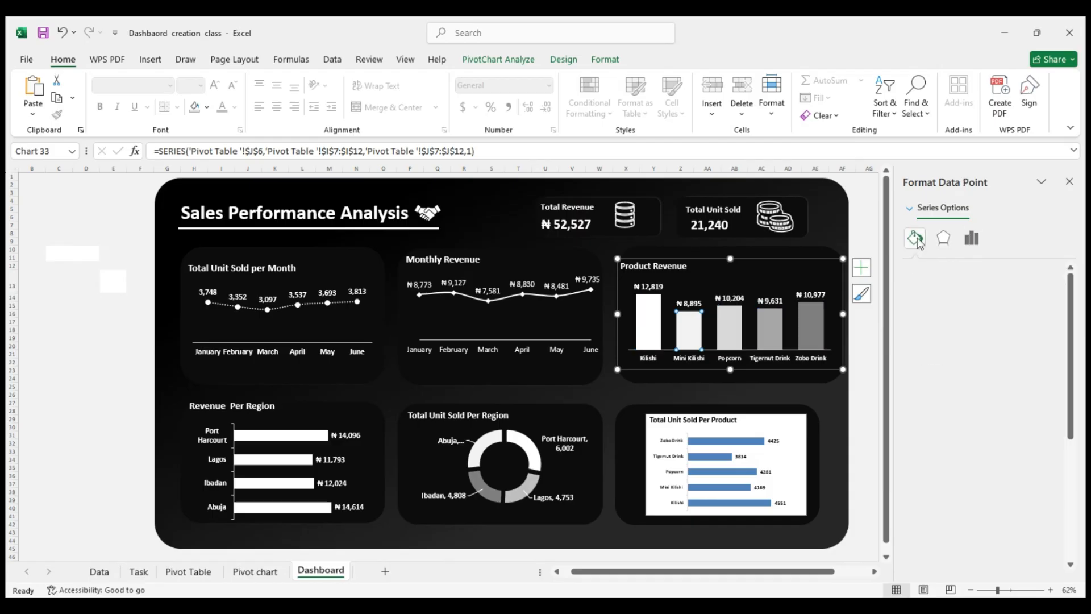
pyautogui.moveTo(980, 448); pyautogui.dragTo(998, 450)
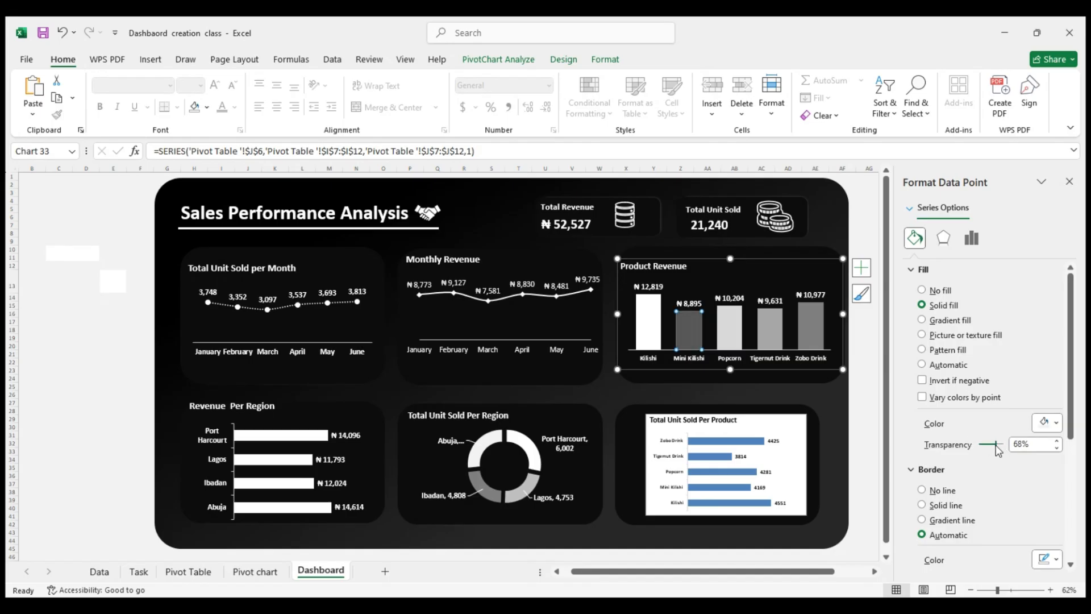
# Set the fill transparency of the Popcorn column to 38% and the Tigernut Drink column to 59% in the Product Revenue chart
pyautogui.click(747, 328)
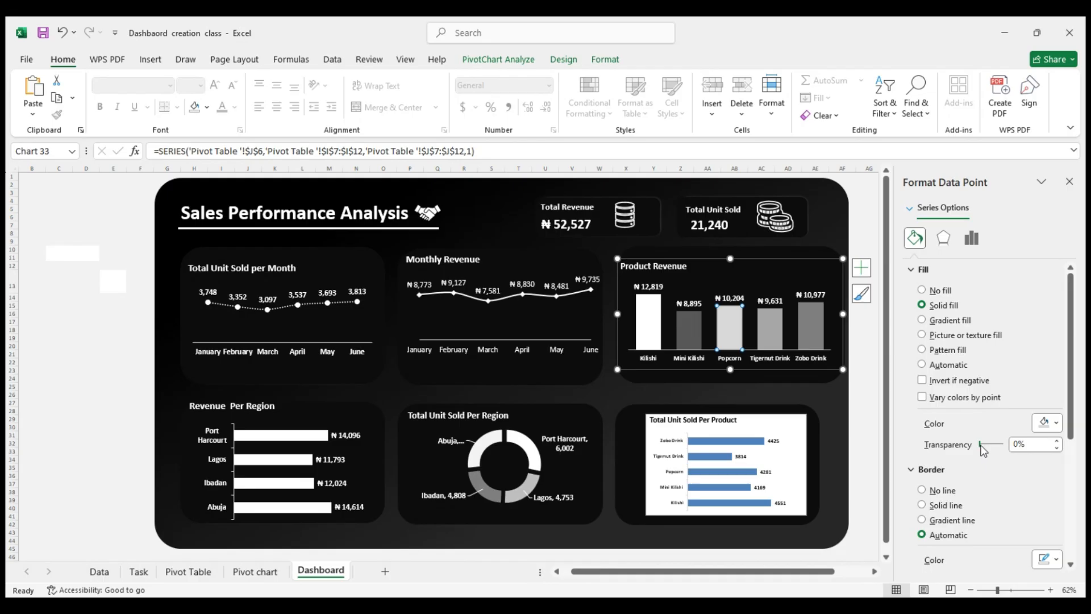
pyautogui.moveTo(983, 445); pyautogui.dragTo(989, 444)
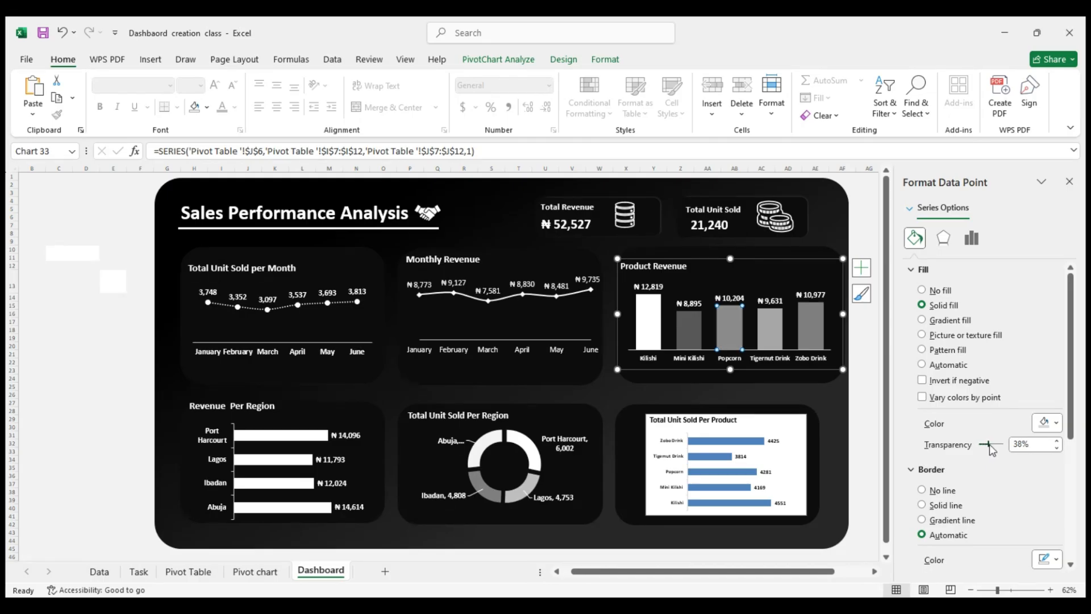
pyautogui.click(774, 330)
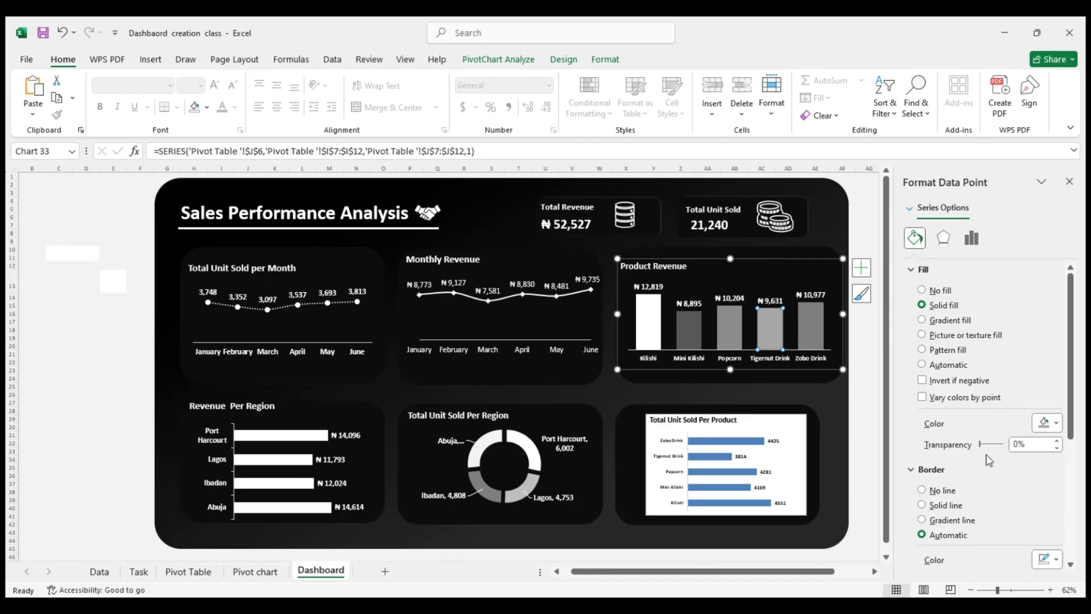
pyautogui.moveTo(982, 446); pyautogui.dragTo(995, 449)
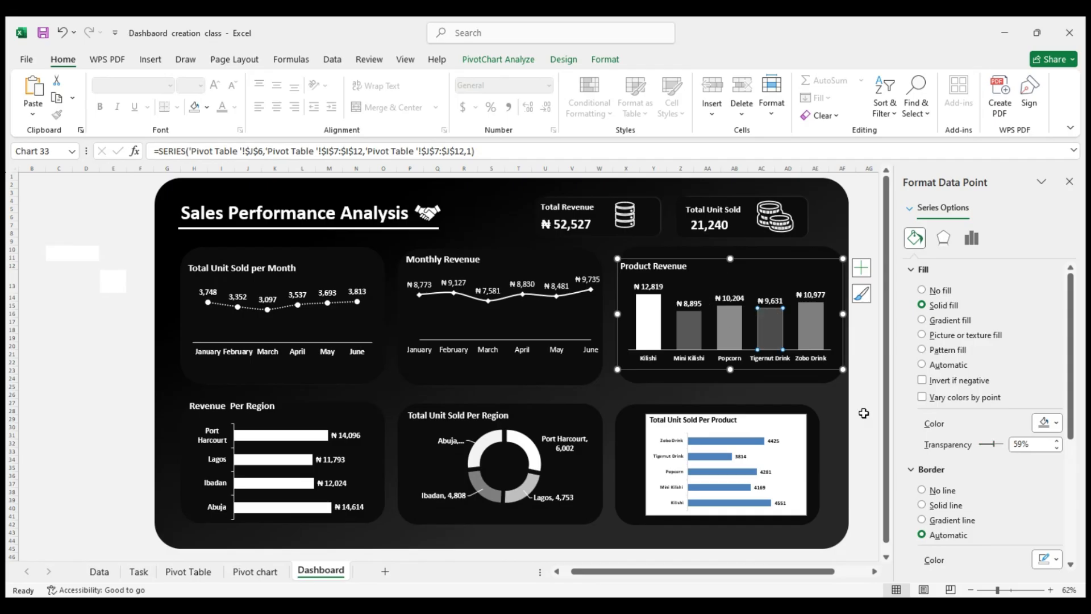
pyautogui.click(707, 296)
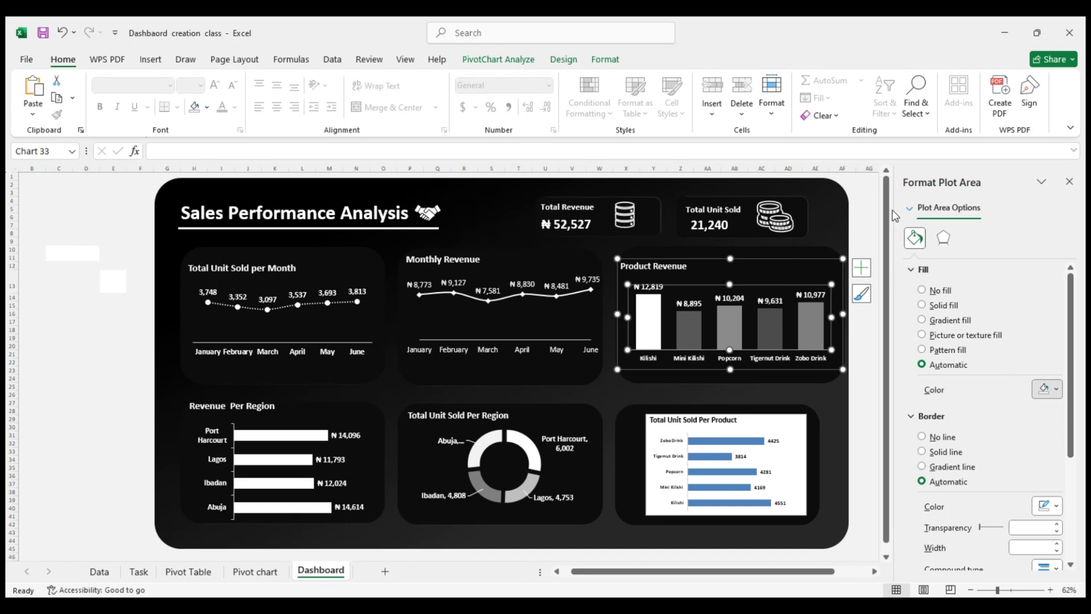
pyautogui.click(898, 169)
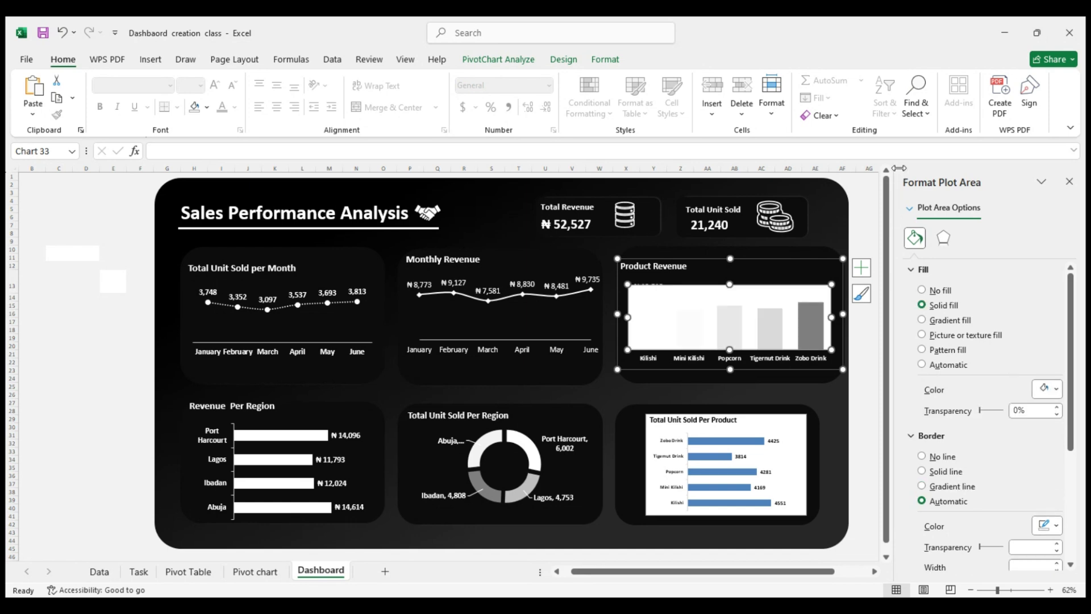
pyautogui.hotkey('ctrl', 'z')
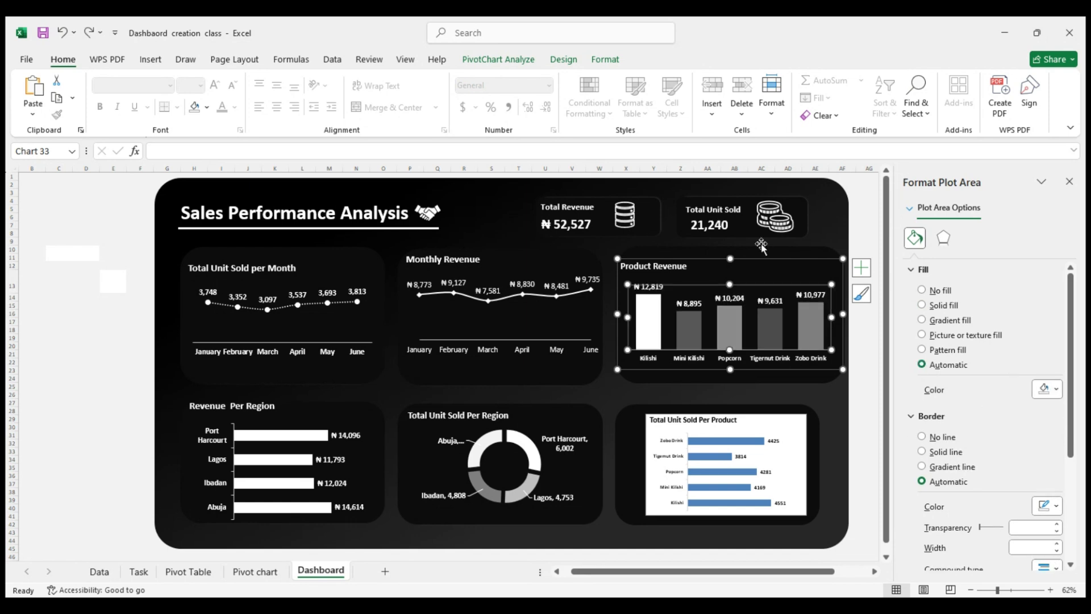
# Fill the entire column series of the Product Revenue chart solid white
pyautogui.click(687, 313)
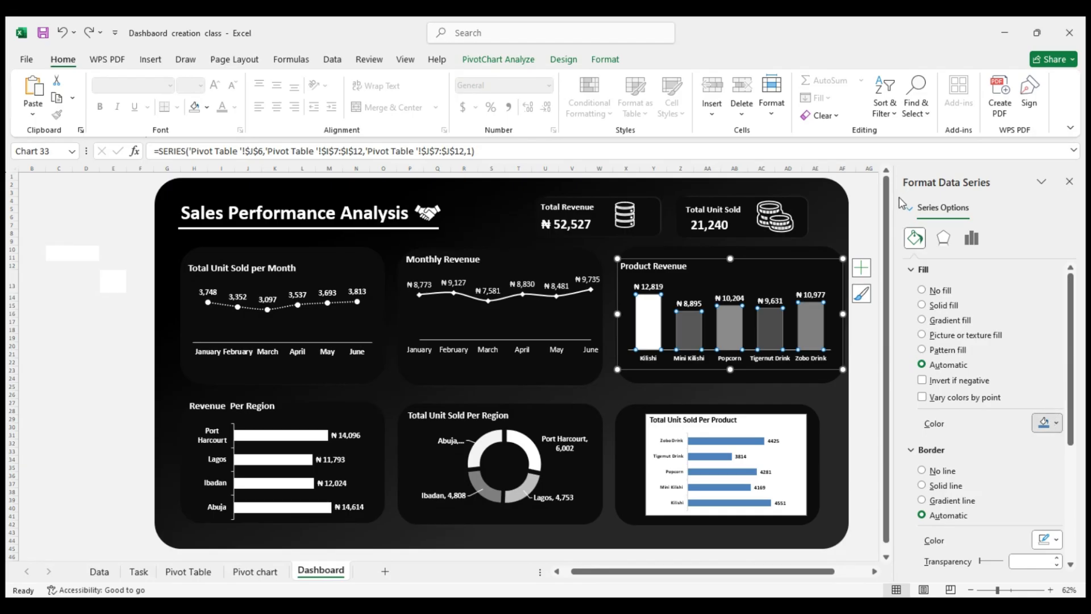
pyautogui.hotkey('ctrl', 'y')
# Try fill transparencies of 24% for Mini Kilishi, 42% for Popcorn and 39% for Tigernut Drink in the Product Revenue chart
pyautogui.click(695, 344)
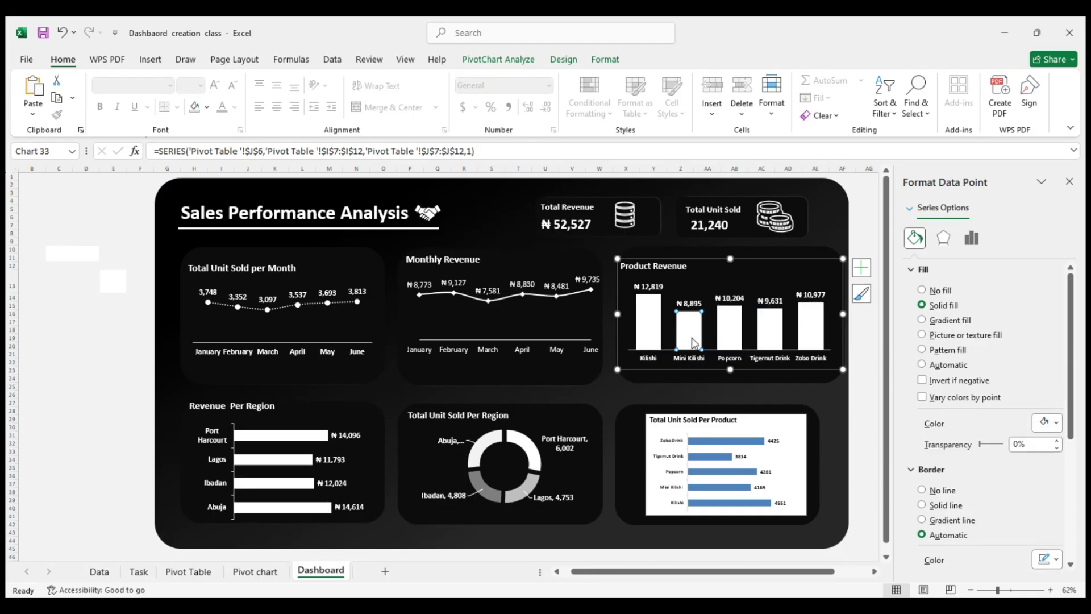
pyautogui.moveTo(984, 451); pyautogui.dragTo(989, 451)
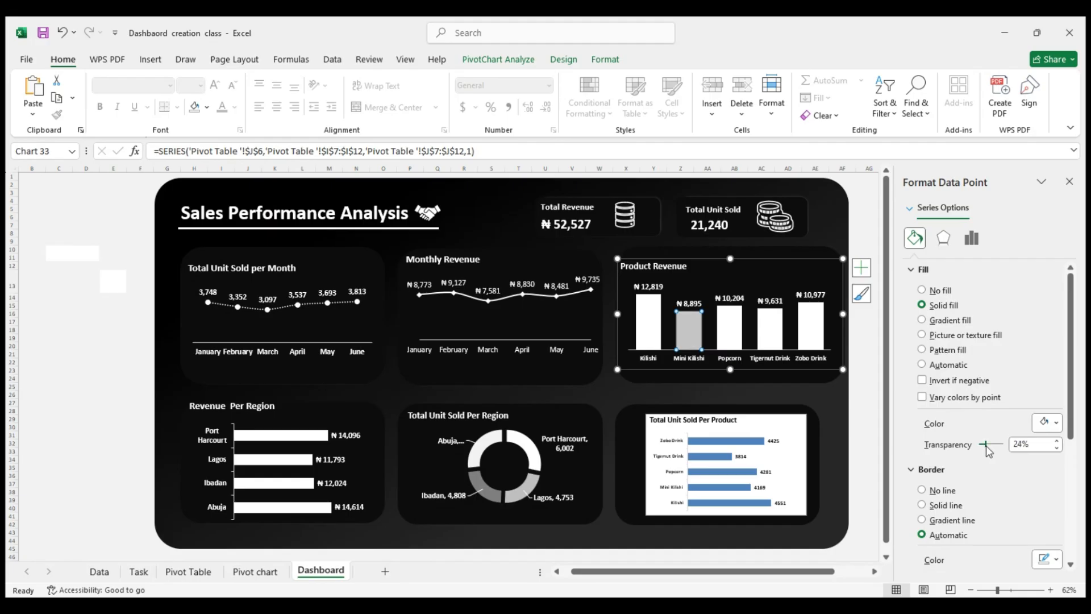
pyautogui.click(733, 336)
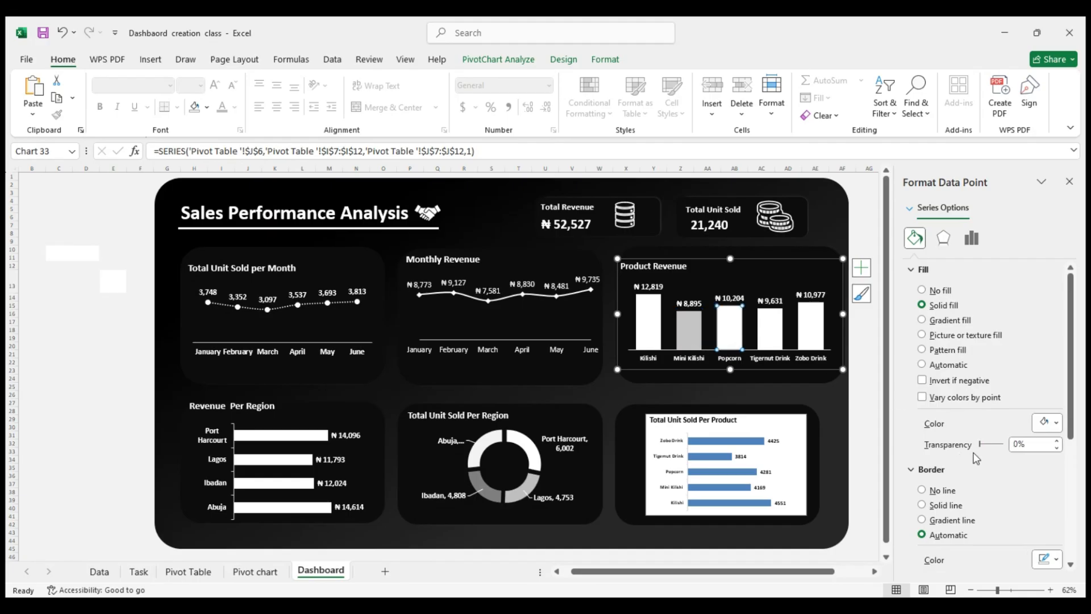
pyautogui.moveTo(982, 448); pyautogui.dragTo(992, 449)
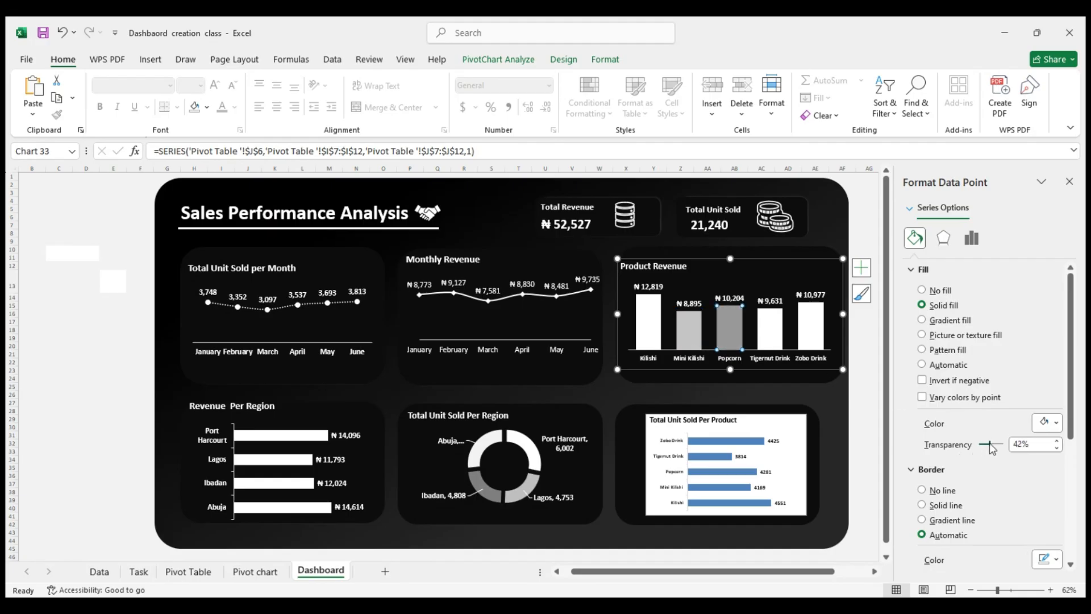
pyautogui.click(764, 338)
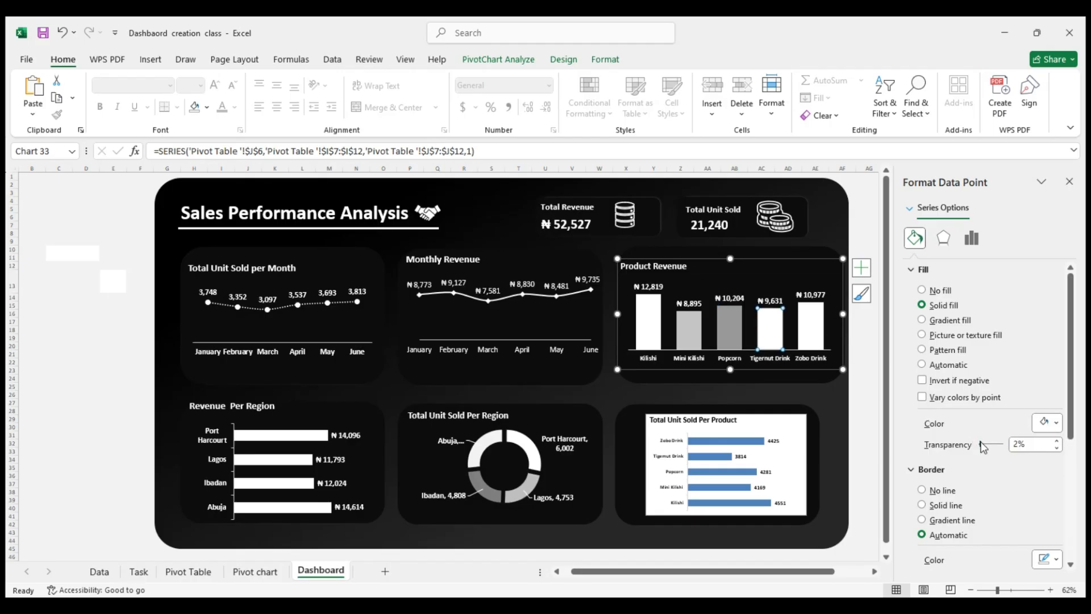
pyautogui.moveTo(983, 448); pyautogui.dragTo(991, 450)
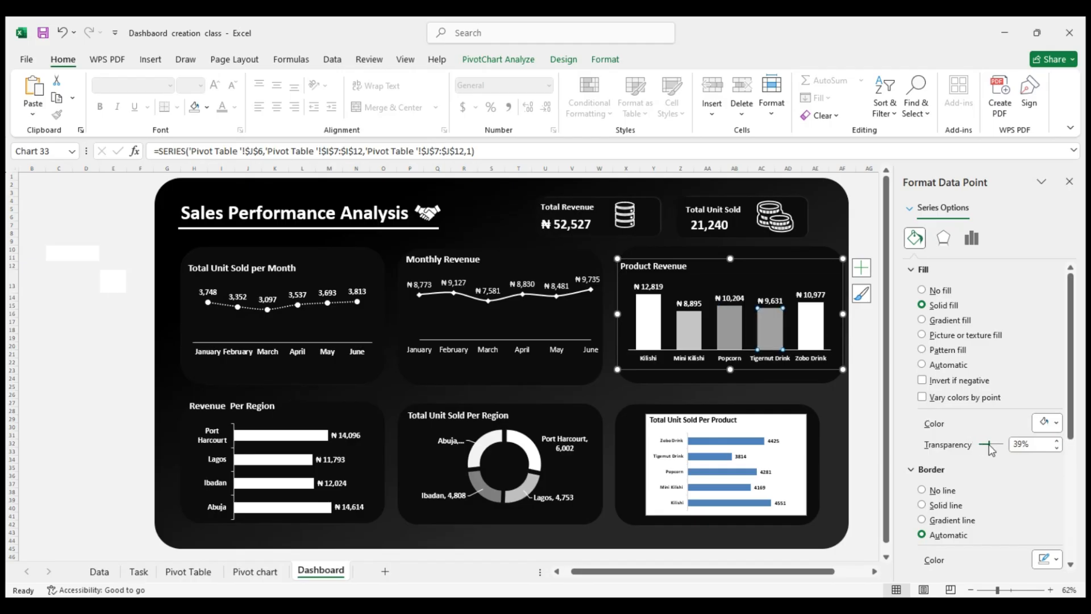
# Undo the transparency changes on the Mini Kilishi, Popcorn and Tigernut Drink columns
pyautogui.hotkey('ctrl', 'z')
pyautogui.hotkey('ctrl', 'z')
pyautogui.hotkey('ctrl', 'z')
pyautogui.hotkey('ctrl', 'z')
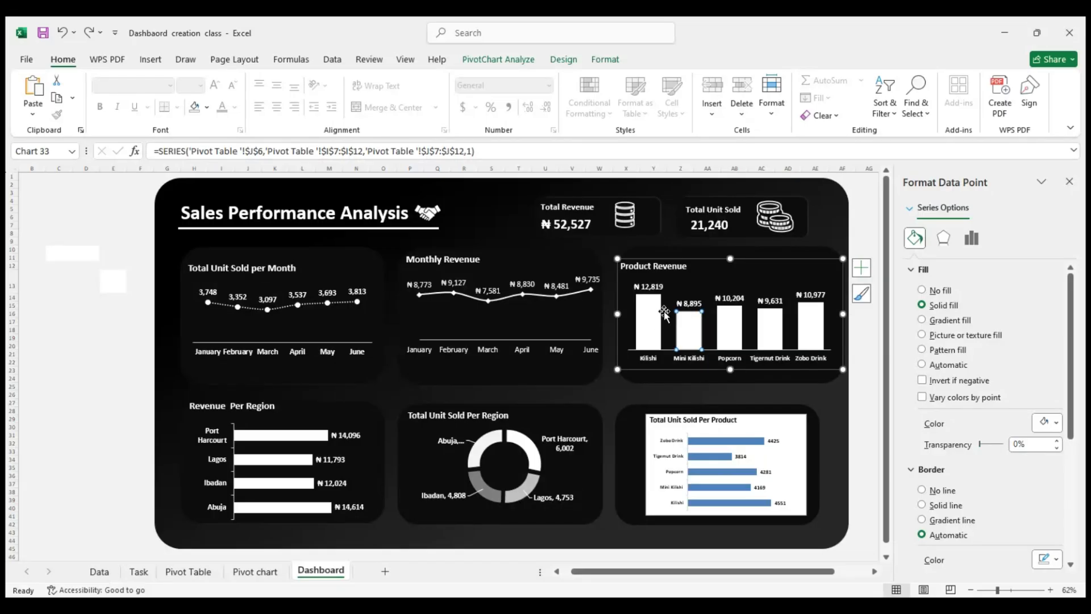
# Try fill transparencies of 42% for the Kilishi column and 65% for the Mini Kilishi and Popcorn columns in the Product Revenue chart
pyautogui.click(657, 323)
pyautogui.moveTo(982, 449)
pyautogui.mouseDown()
pyautogui.moveTo(1001, 448)
pyautogui.moveTo(991, 450)
pyautogui.mouseUp()
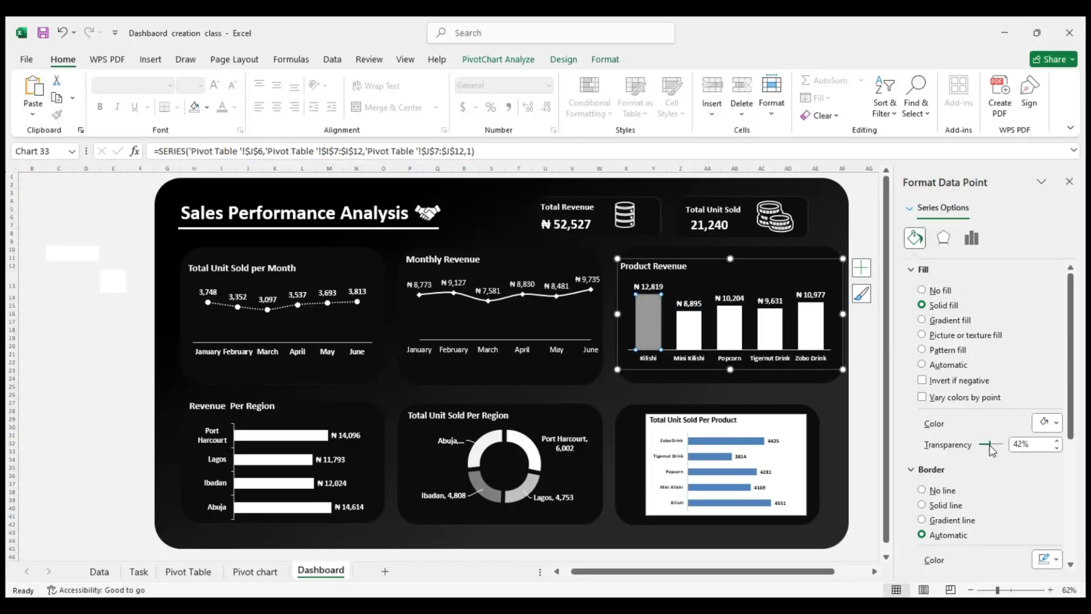
pyautogui.click(689, 324)
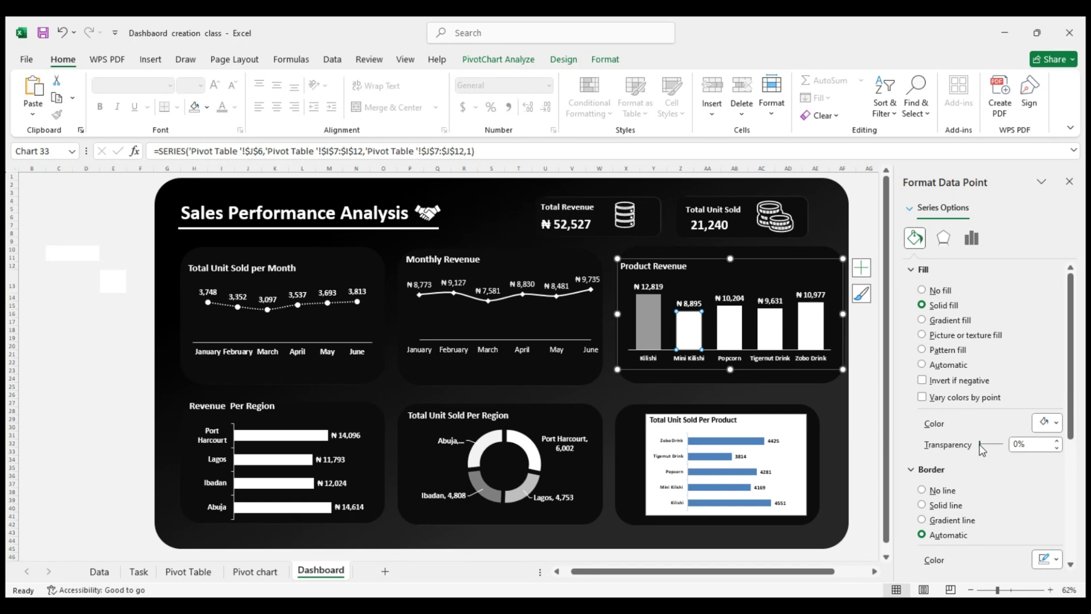
pyautogui.moveTo(980, 447); pyautogui.dragTo(995, 448)
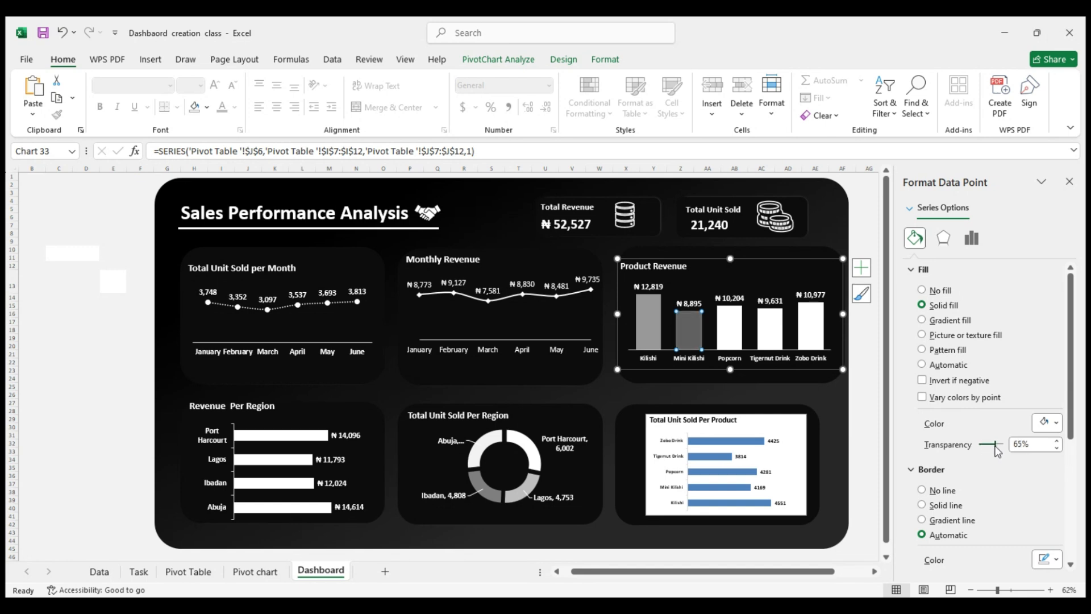
pyautogui.click(730, 330)
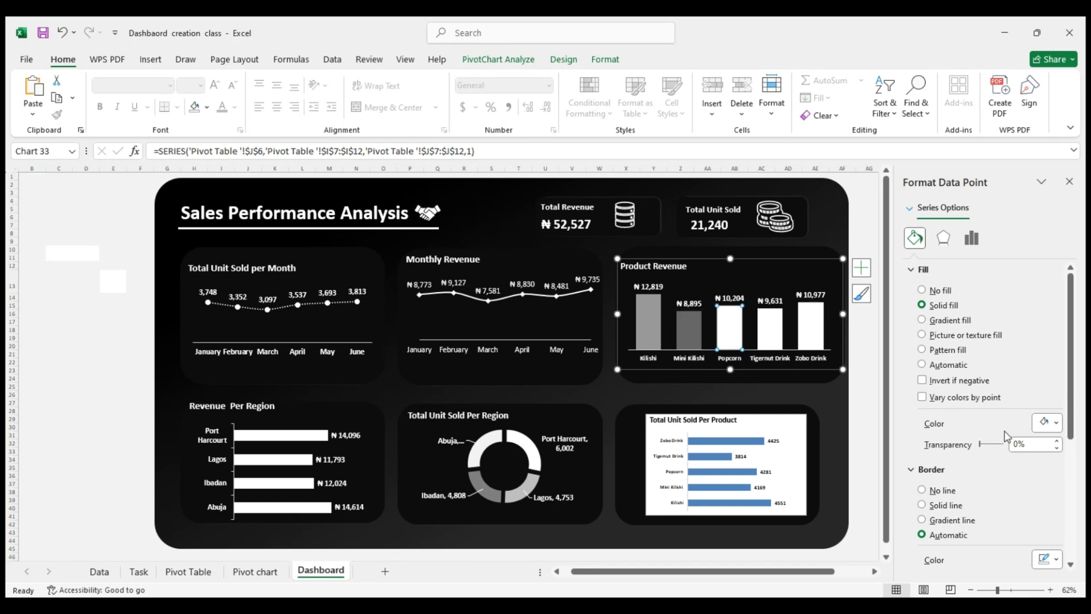
pyautogui.moveTo(981, 446); pyautogui.dragTo(995, 450)
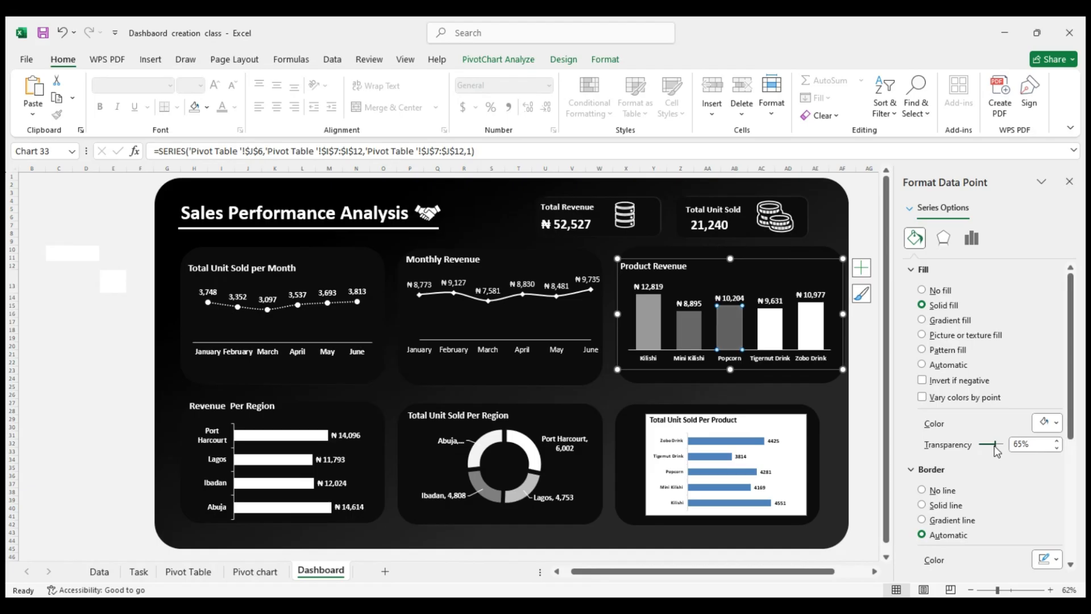
# Undo the transparency changes on the Kilishi, Mini Kilishi and Popcorn columns and deselect the chart
pyautogui.hotkey('ctrl', 'z')
pyautogui.hotkey('ctrl', 'z')
pyautogui.hotkey('ctrl', 'z')
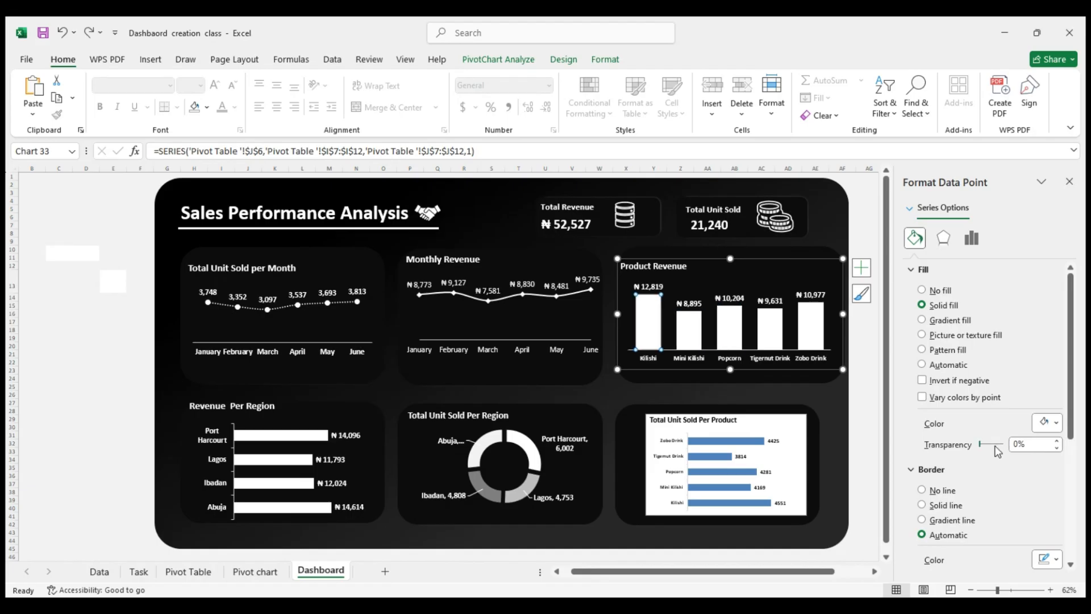
pyautogui.click(865, 225)
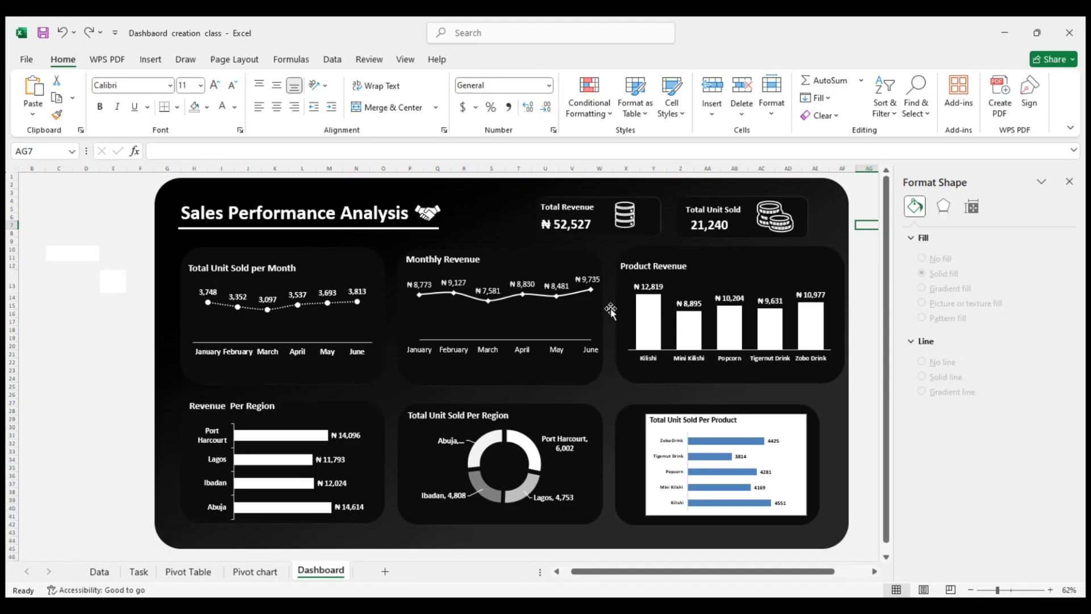
# Remove the chart area fill of the Total Unit Sold Per Product chart and make its text white
pyautogui.click(771, 417)
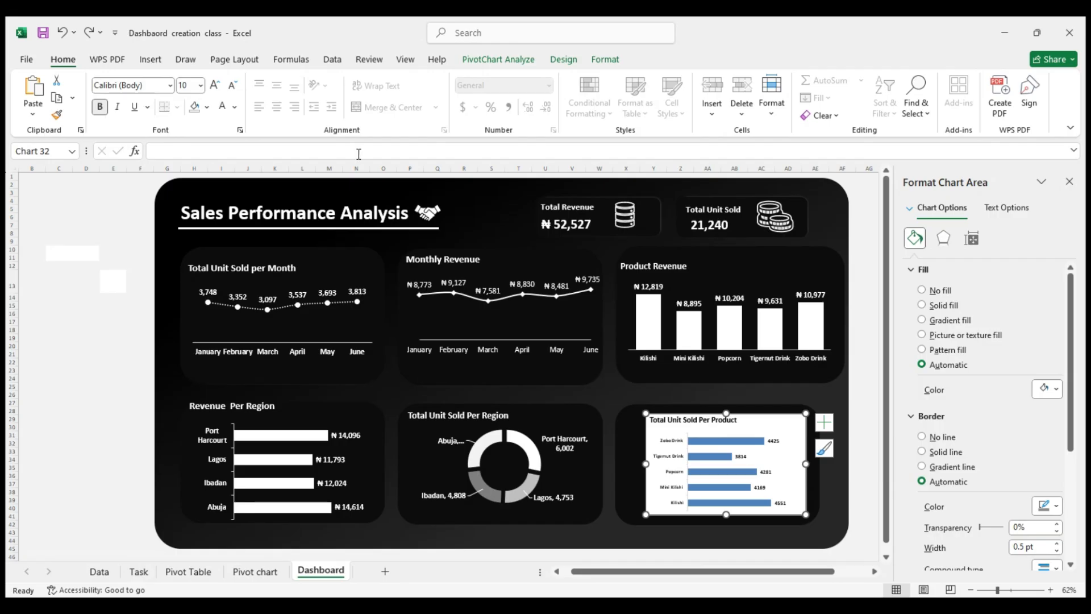
pyautogui.click(200, 109)
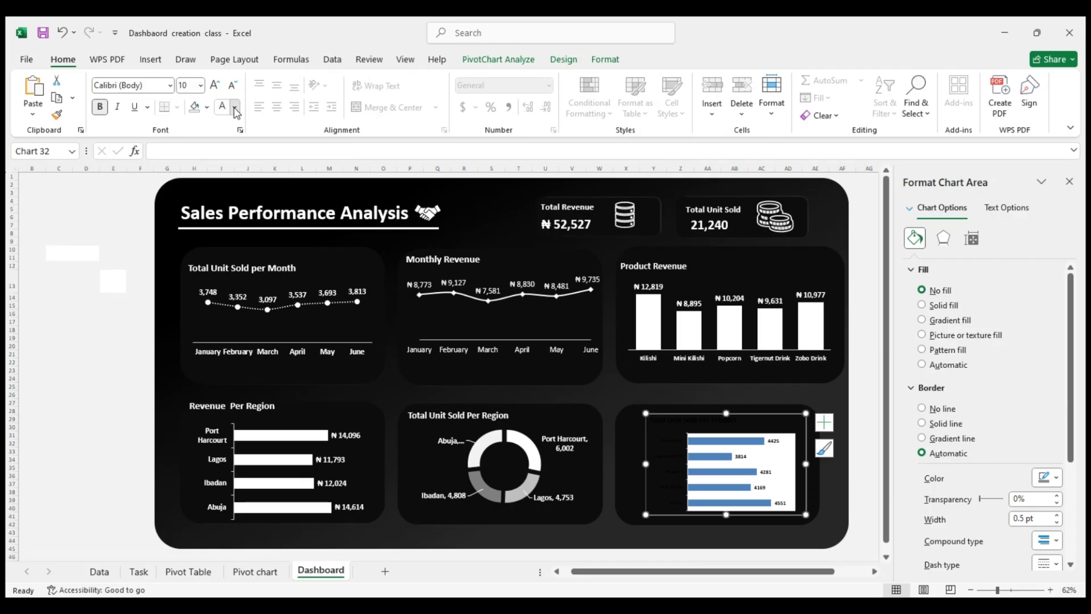
pyautogui.click(225, 197)
pyautogui.click(207, 106)
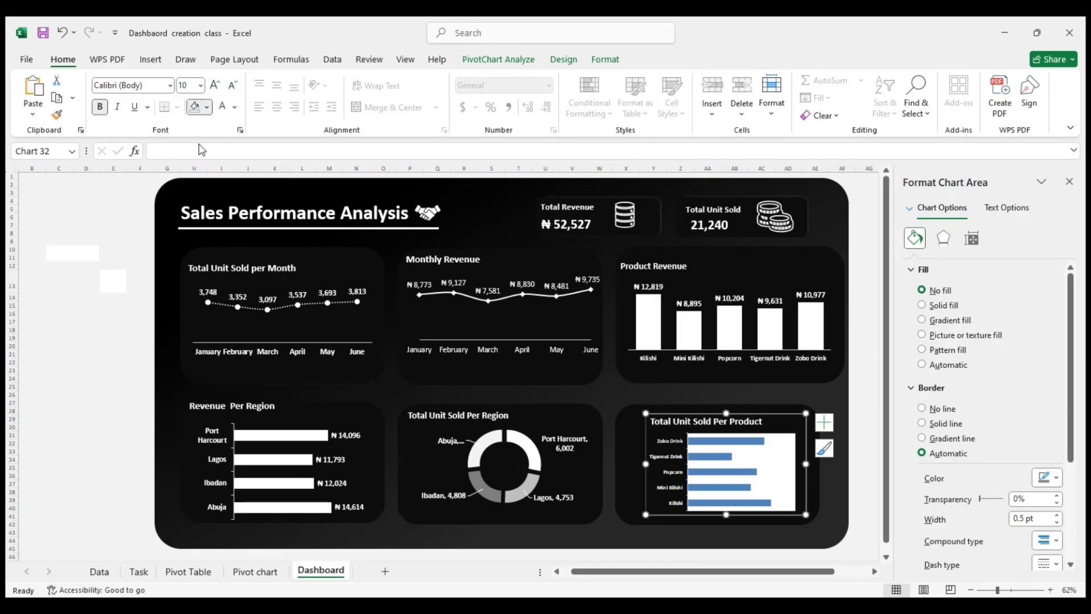
pyautogui.click(214, 403)
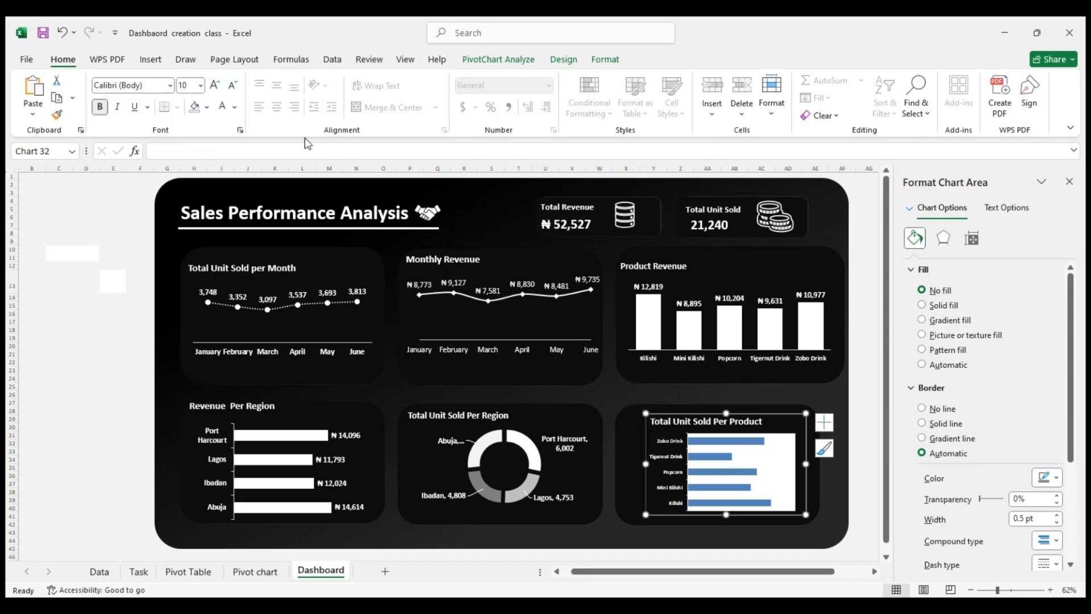
pyautogui.click(208, 108)
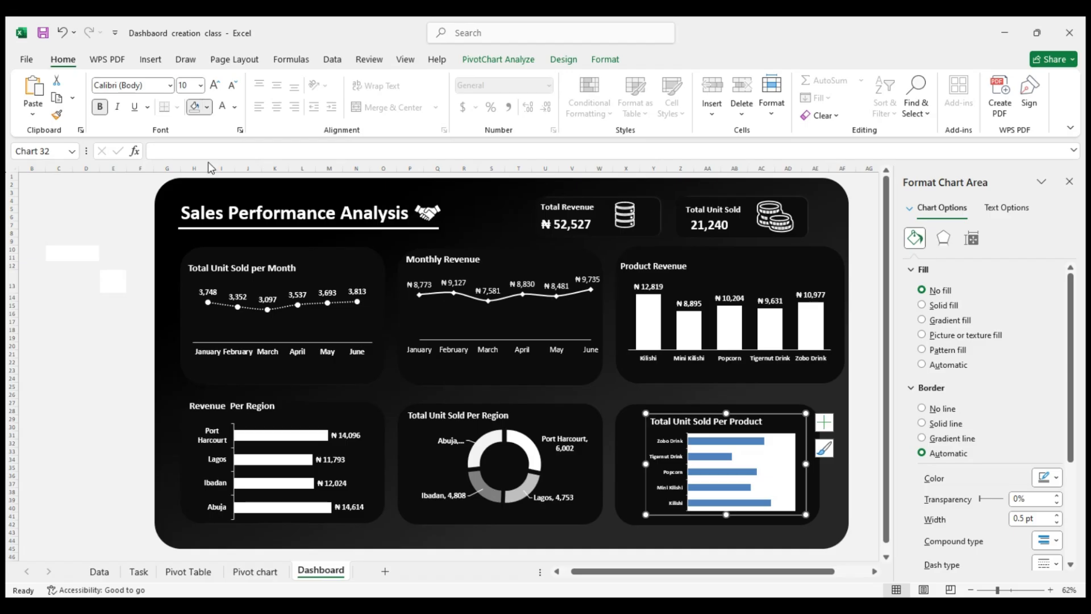
pyautogui.click(215, 400)
pyautogui.click(226, 191)
# Set the Total Unit Sold Per Product chart's text size to 14 and enlarge the chart from its upper-left corner
pyautogui.click(200, 85)
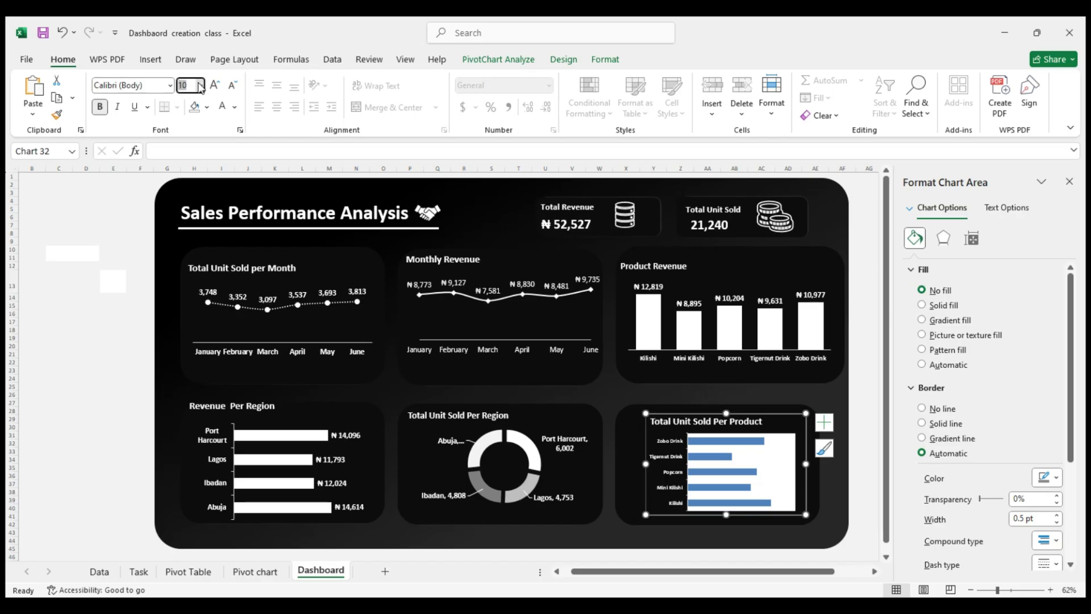
pyautogui.click(191, 200)
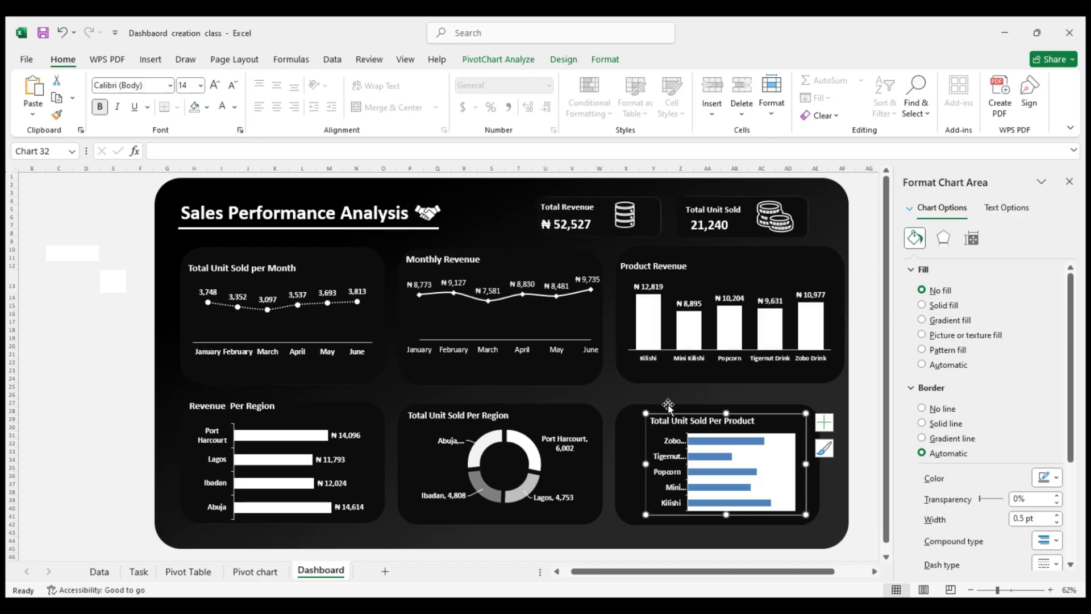
pyautogui.moveTo(644, 413); pyautogui.dragTo(631, 407)
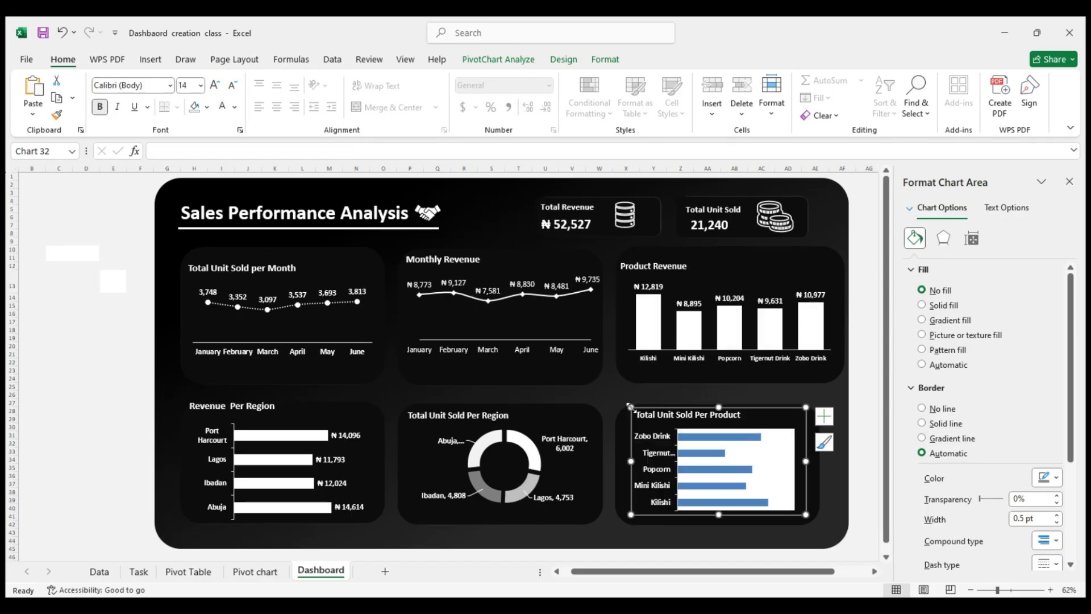
# Remove the plot area's border and fill in the Total Unit Sold Per Product chart and fill its bars solid white
pyautogui.click(769, 462)
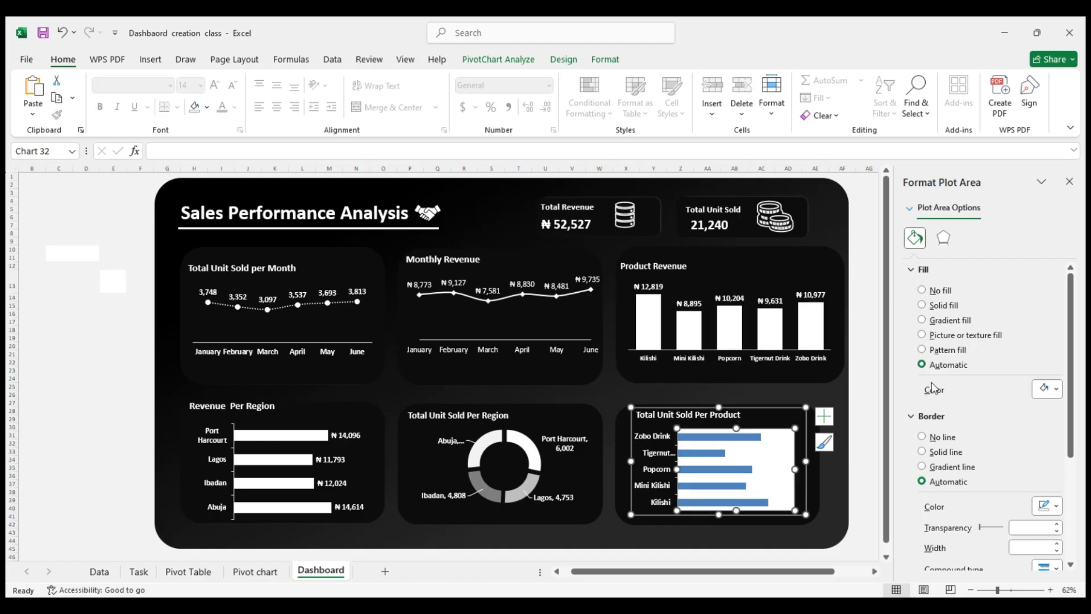
pyautogui.click(945, 440)
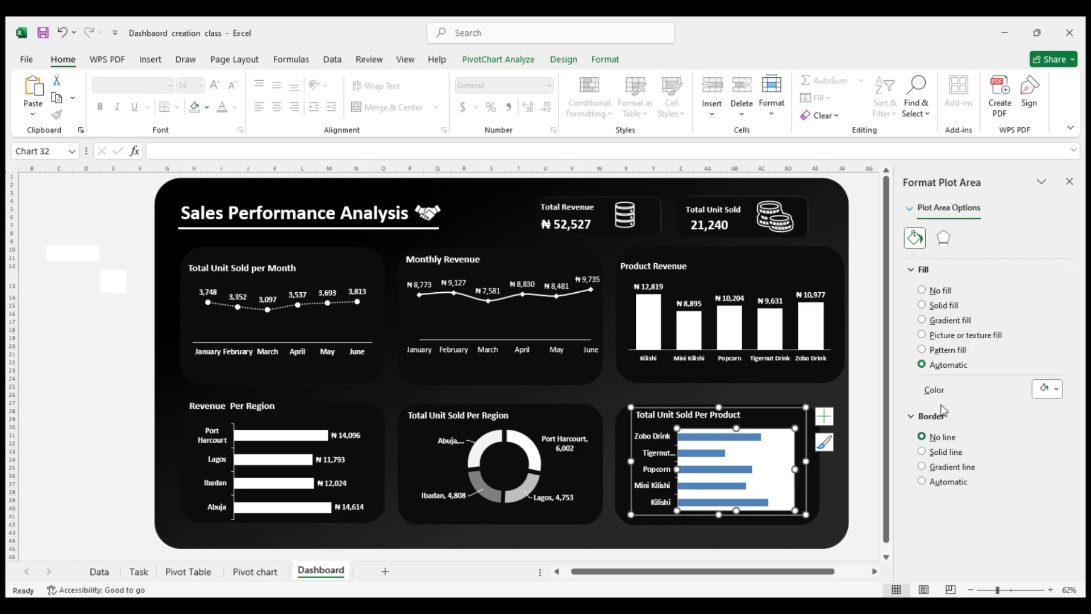
pyautogui.click(932, 292)
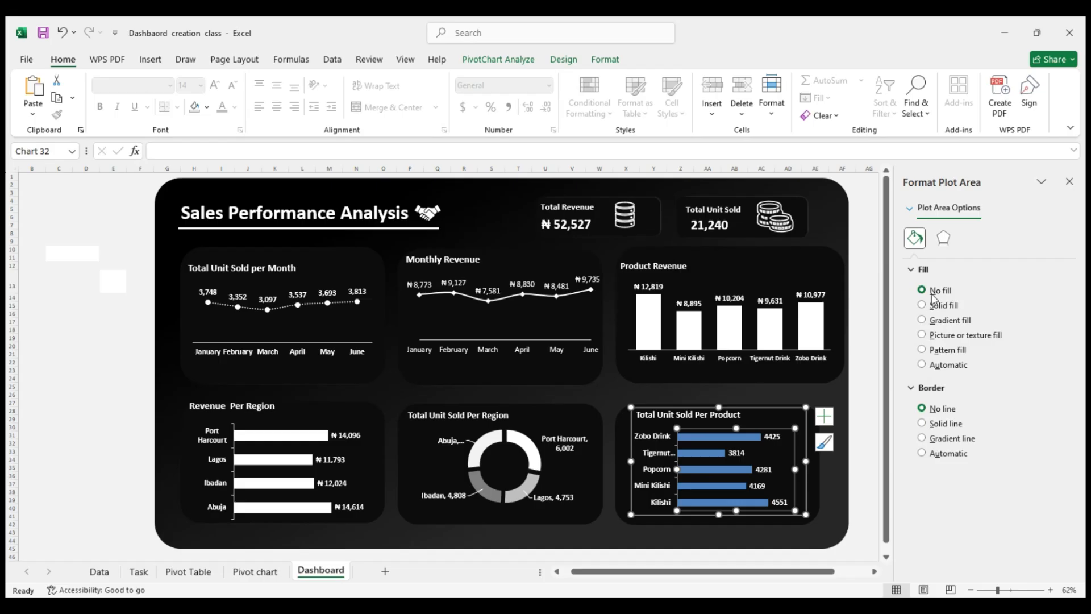
pyautogui.click(701, 452)
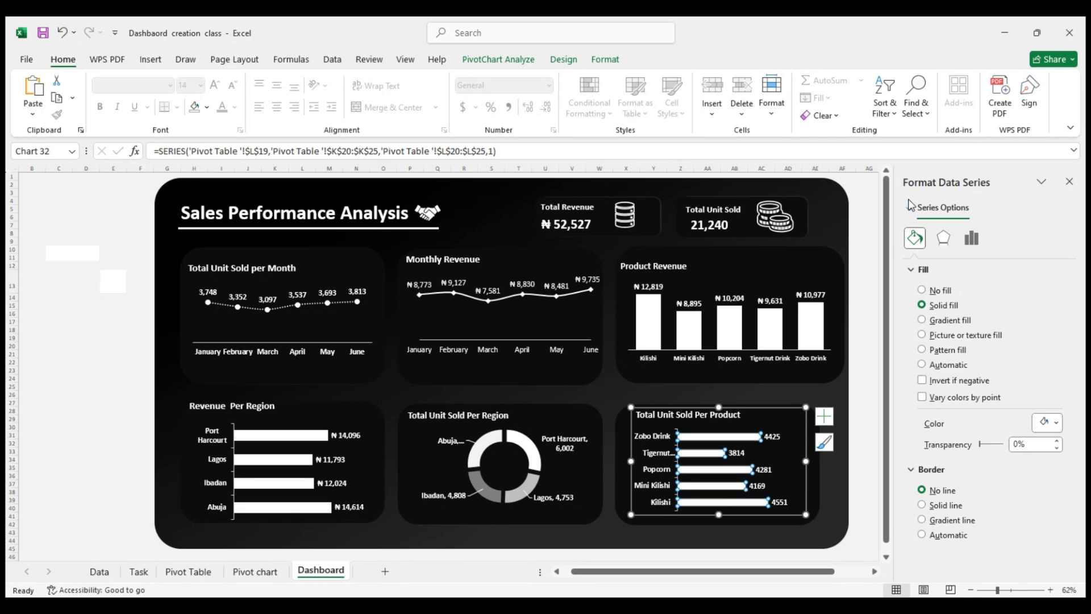
pyautogui.click(861, 377)
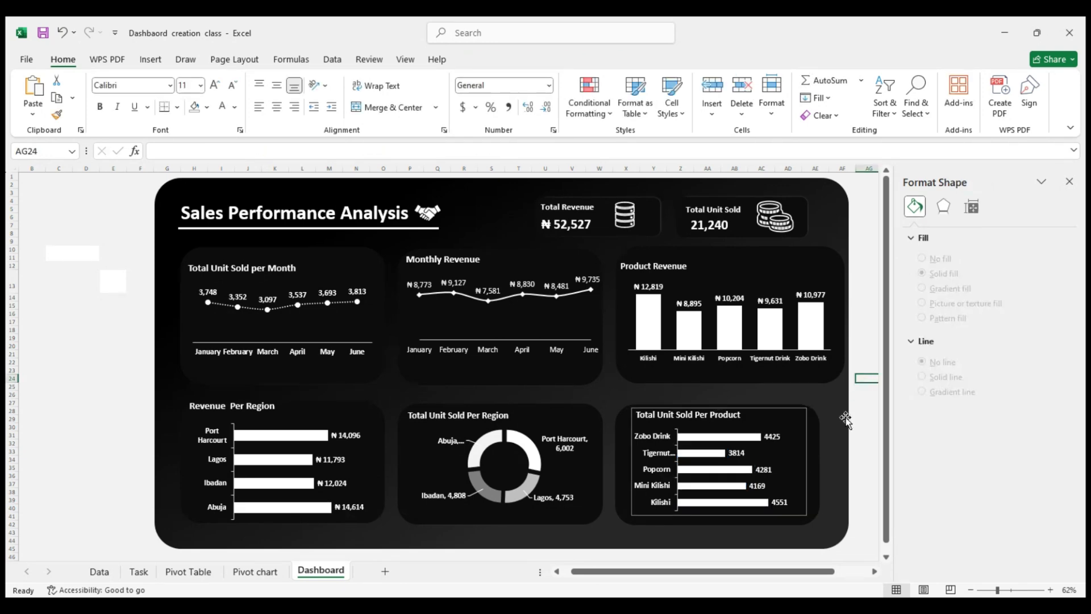
# Remove the border line around the Total Unit Sold Per Product chart area and deselect the chart
pyautogui.click(765, 448)
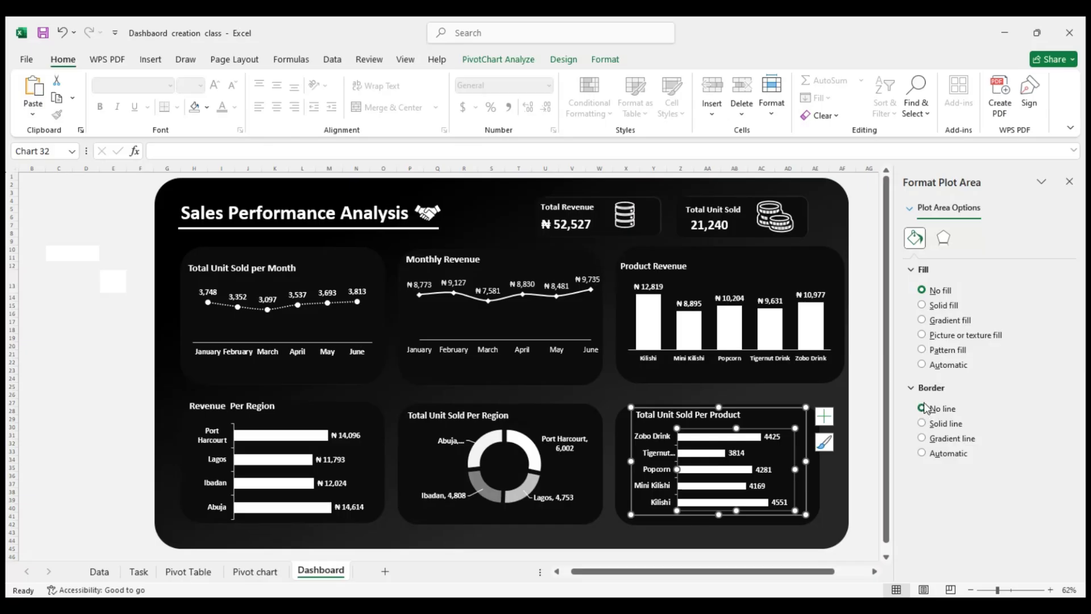
pyautogui.click(781, 410)
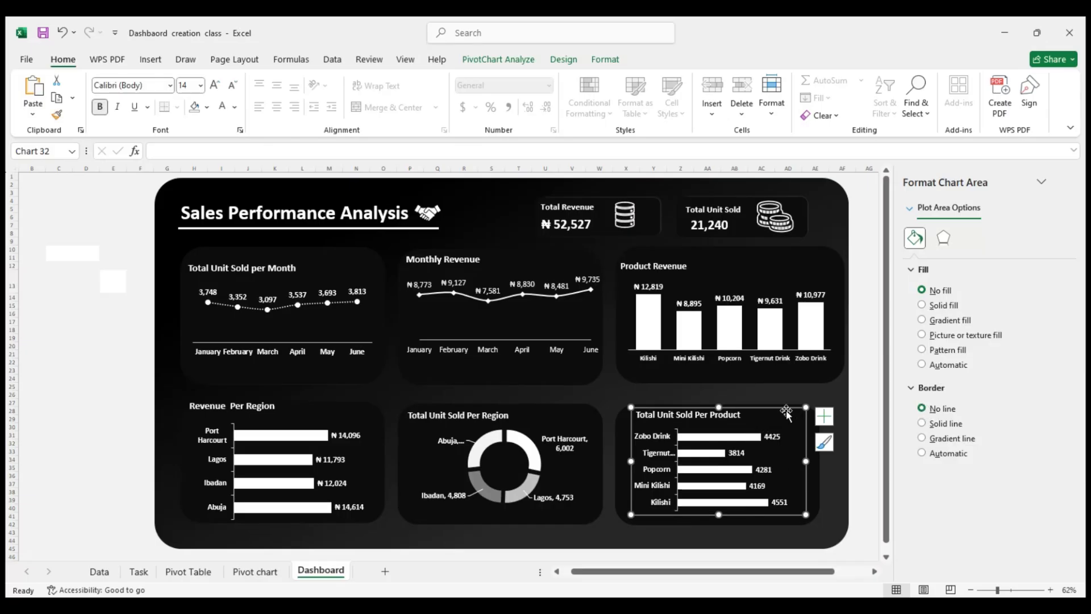
pyautogui.click(921, 408)
pyautogui.click(863, 409)
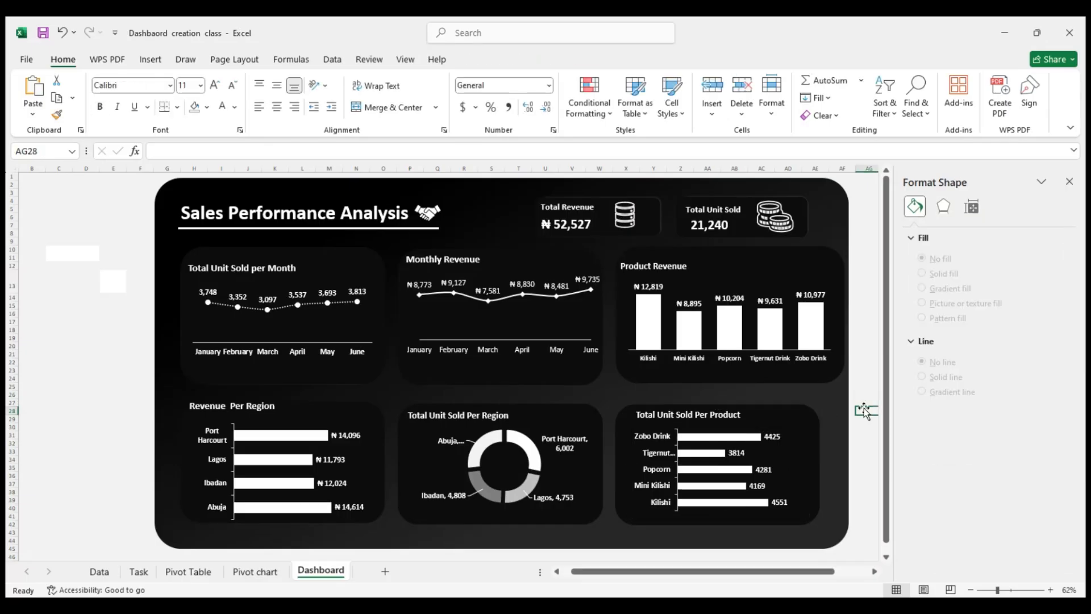
# Enlarge the Total Unit Sold Per Product chart slightly at its lower-right corner, left edge and bottom edge
pyautogui.click(778, 440)
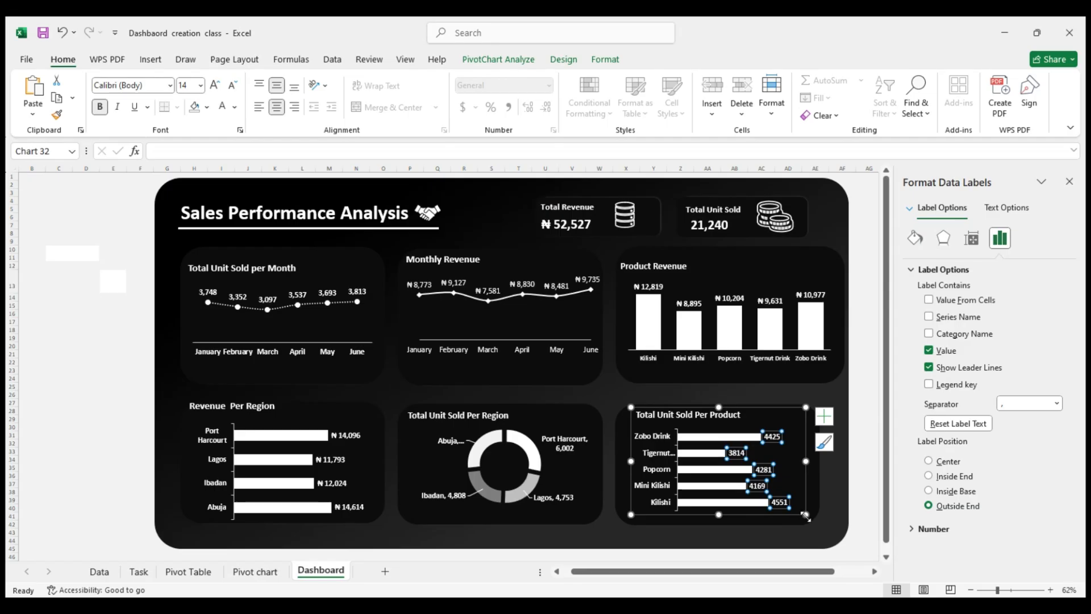
pyautogui.moveTo(809, 517); pyautogui.dragTo(815, 522)
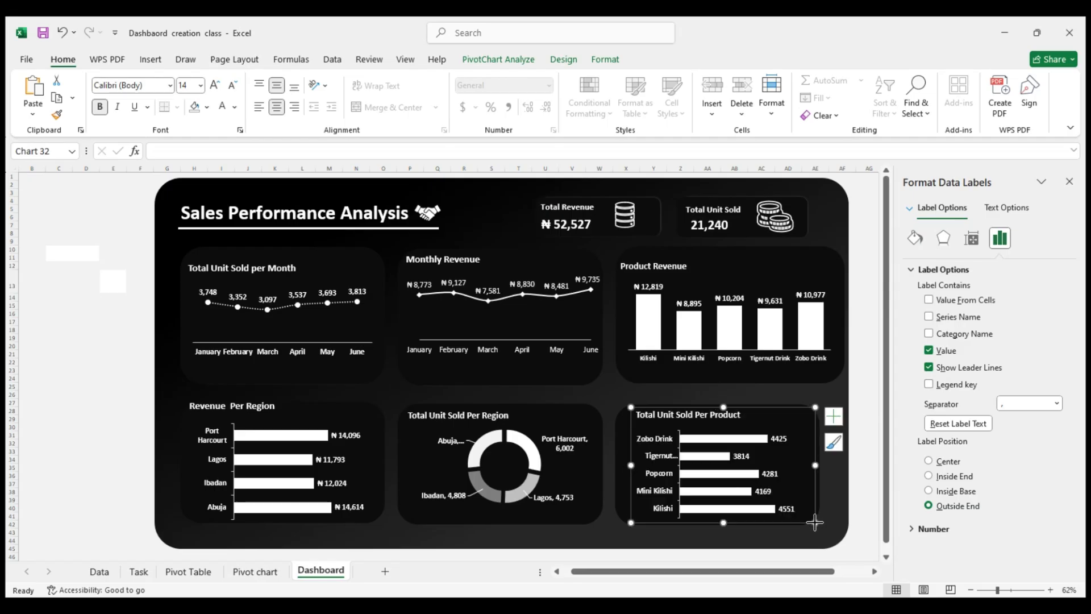
pyautogui.moveTo(629, 468); pyautogui.dragTo(622, 466)
pyautogui.moveTo(719, 522); pyautogui.dragTo(719, 530)
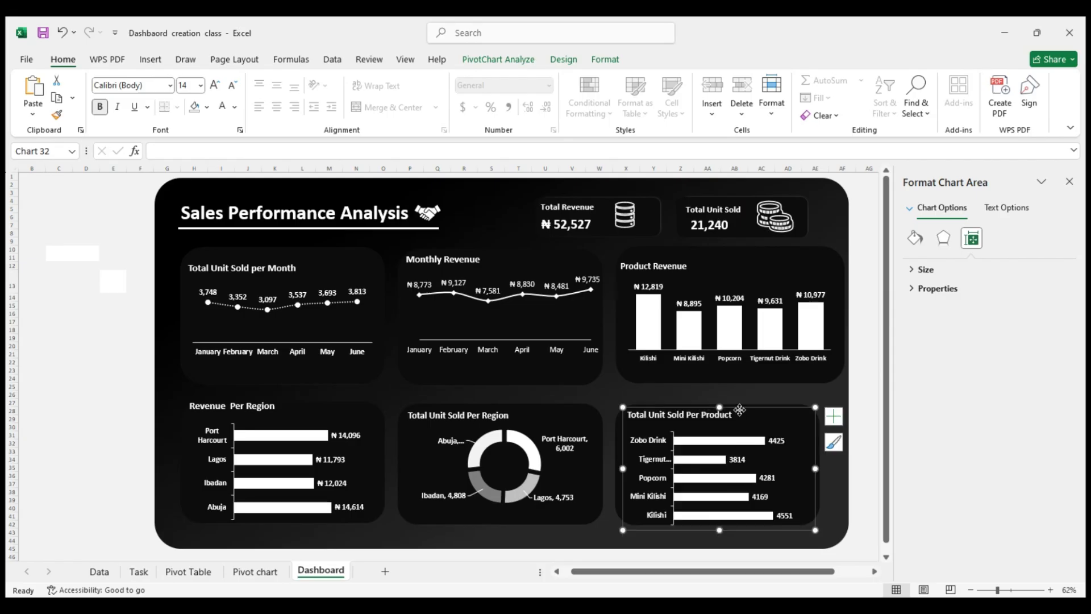
# Try shifting the Total Unit Sold Per Product chart up and right and extending its top edge, and undo both changes
pyautogui.moveTo(739, 411); pyautogui.dragTo(745, 408)
pyautogui.click(861, 375)
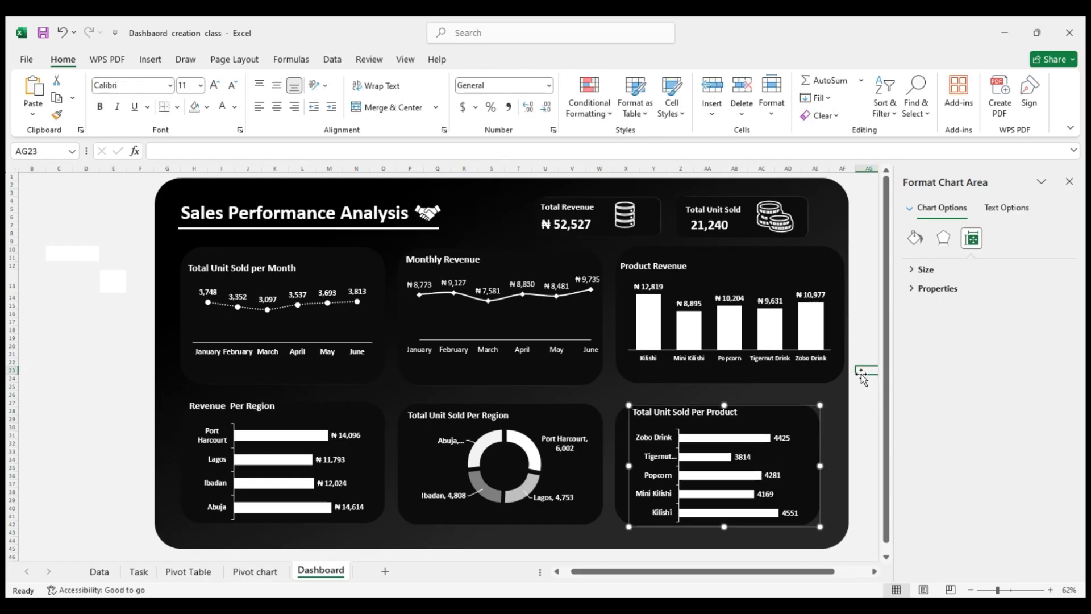
pyautogui.click(795, 411)
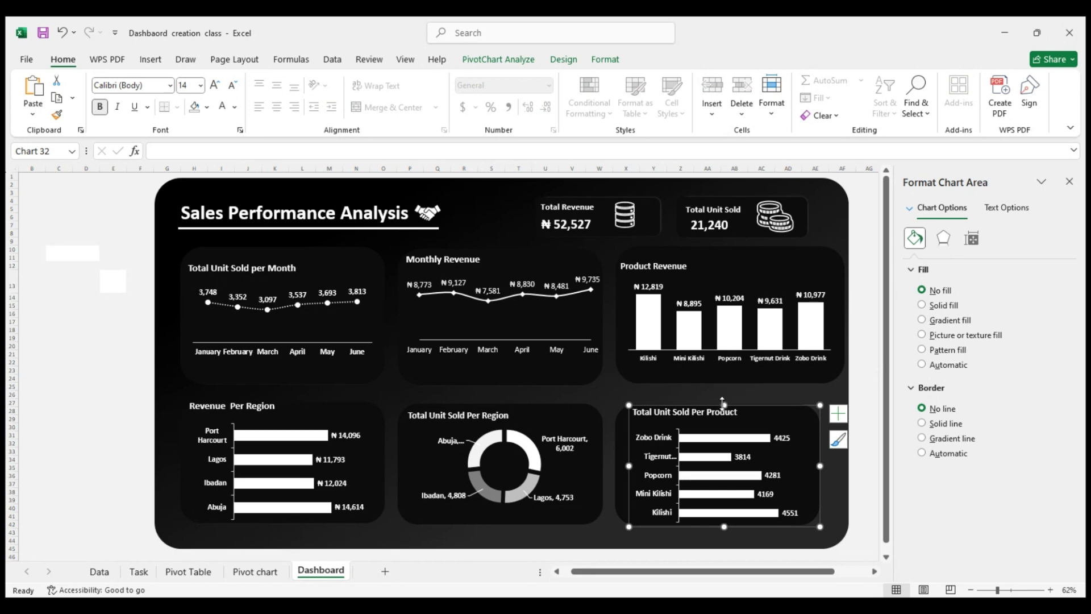
pyautogui.moveTo(724, 404); pyautogui.dragTo(722, 395)
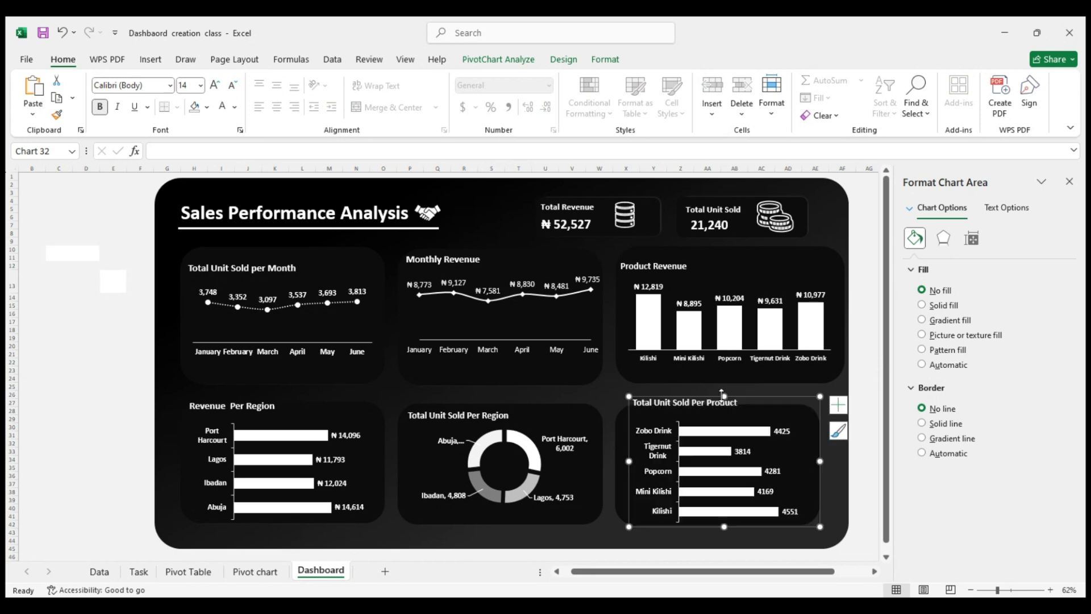
pyautogui.hotkey('ctrl', 'z')
pyautogui.hotkey('ctrl', 'z')
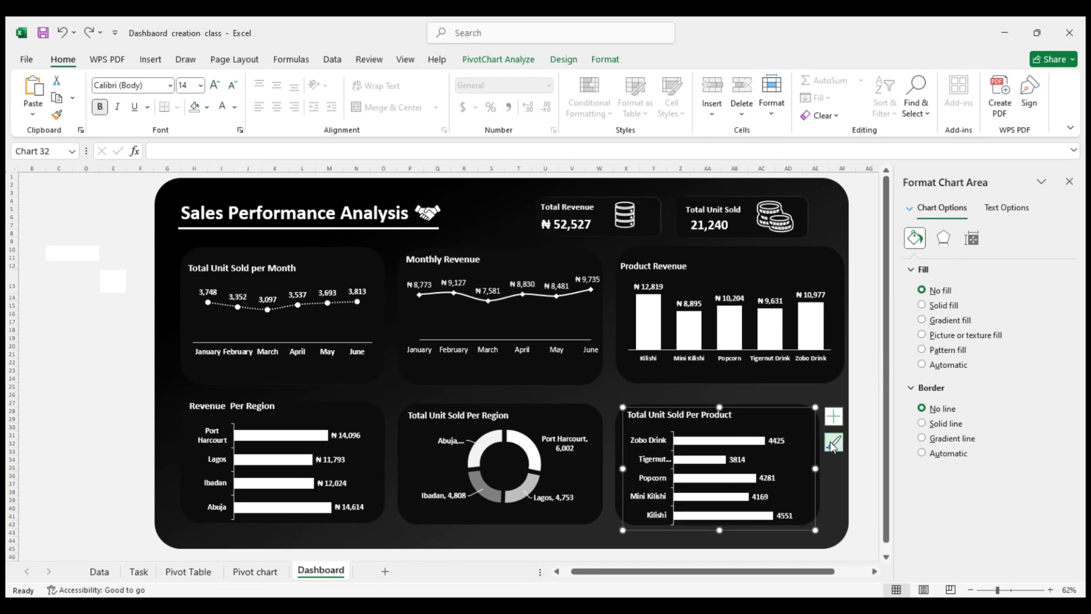
# Widen the dark card behind the Total Unit Sold Per Product chart rightward to roughly match the Product Revenue card
pyautogui.click(853, 453)
pyautogui.click(812, 458)
pyautogui.click(818, 493)
pyautogui.moveTo(821, 466); pyautogui.dragTo(841, 464)
# Widen the dashboard's gradient background rectangle slightly to the right to leave a margin beside the cards
pyautogui.click(833, 238)
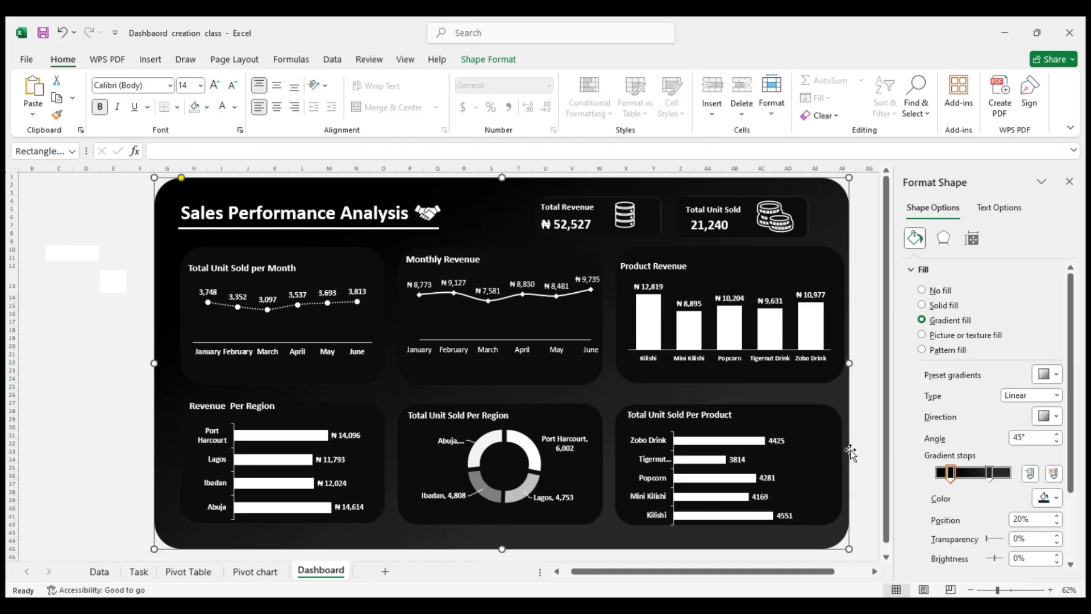
pyautogui.moveTo(851, 366); pyautogui.dragTo(867, 369)
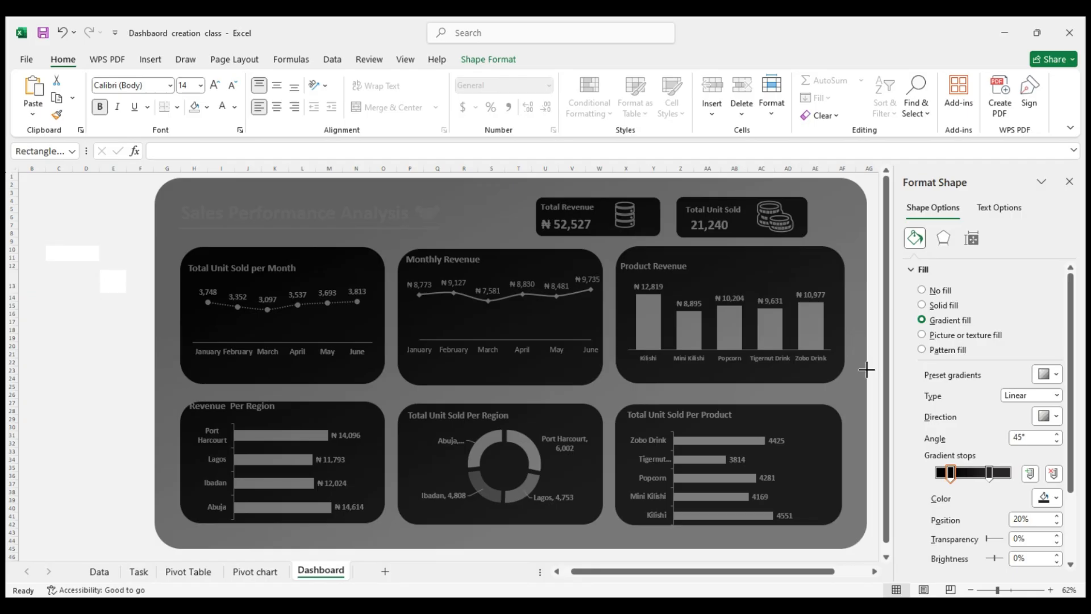
pyautogui.moveTo(866, 370); pyautogui.dragTo(866, 370)
# Move the plot area of the Total Unit Sold Per Product chart slightly up toward its title and leave all charts deselected
pyautogui.click(747, 444)
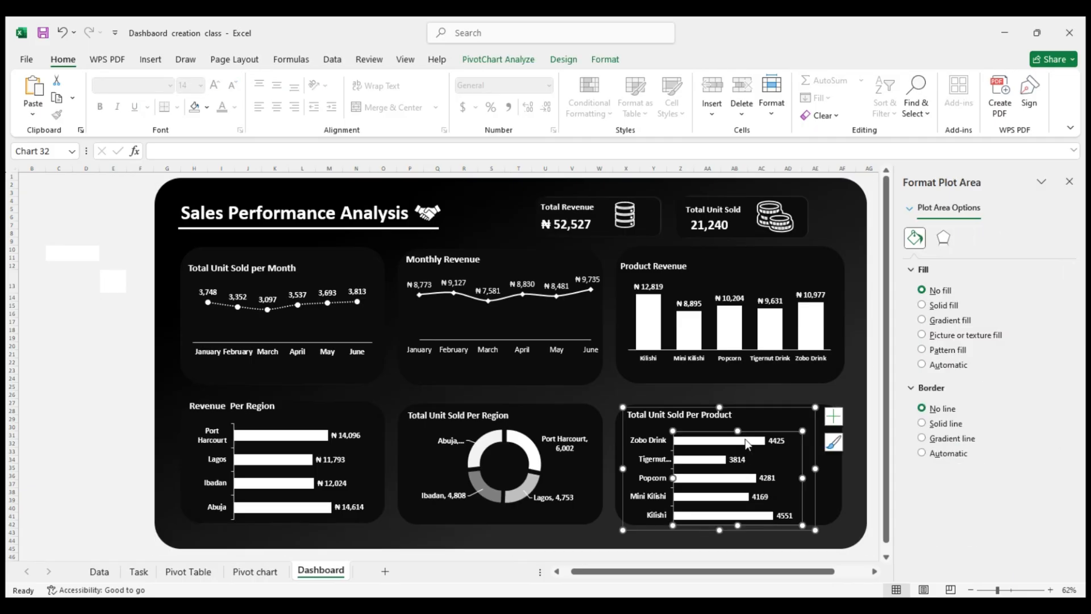
pyautogui.moveTo(744, 430); pyautogui.dragTo(745, 426)
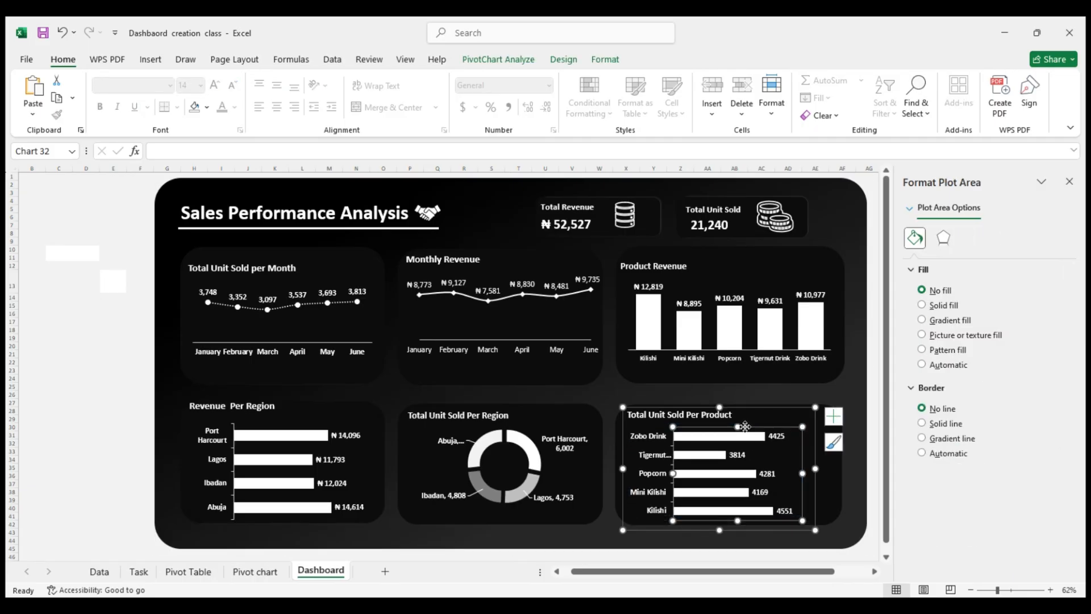
pyautogui.click(359, 427)
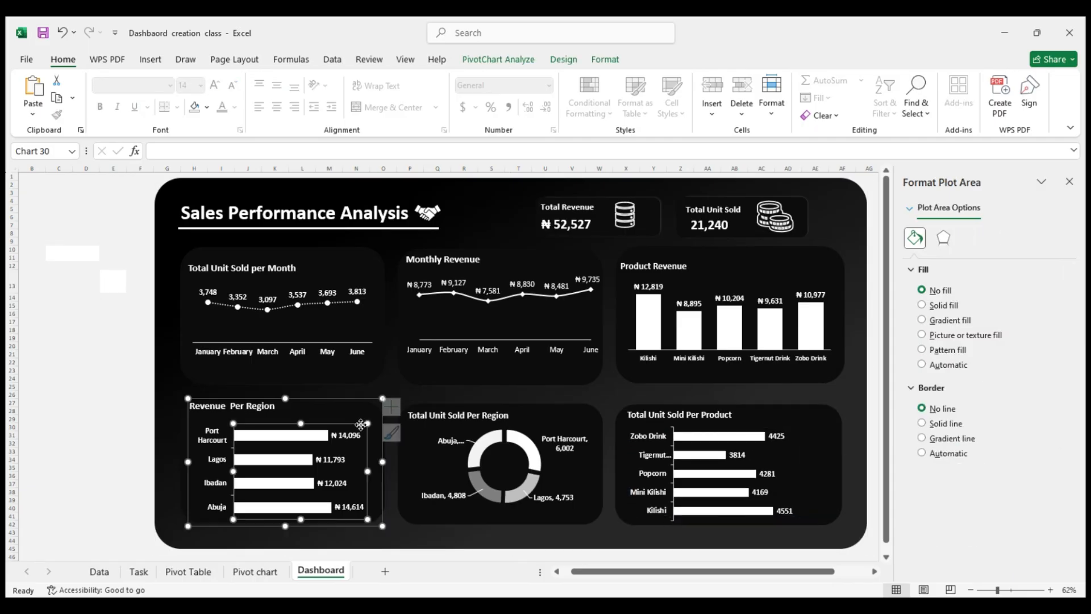
pyautogui.click(355, 412)
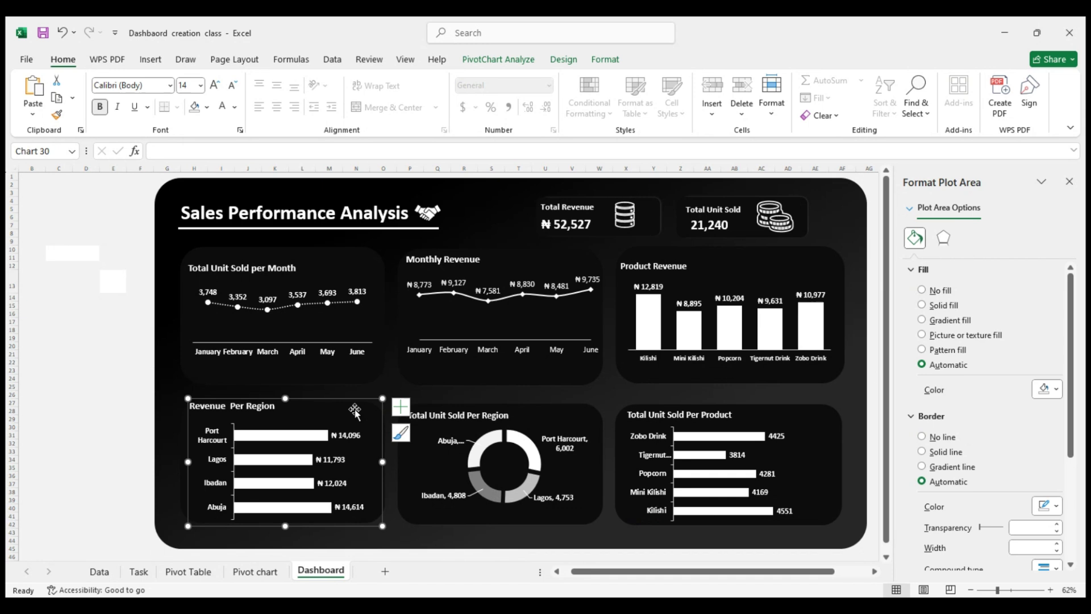
pyautogui.click(142, 385)
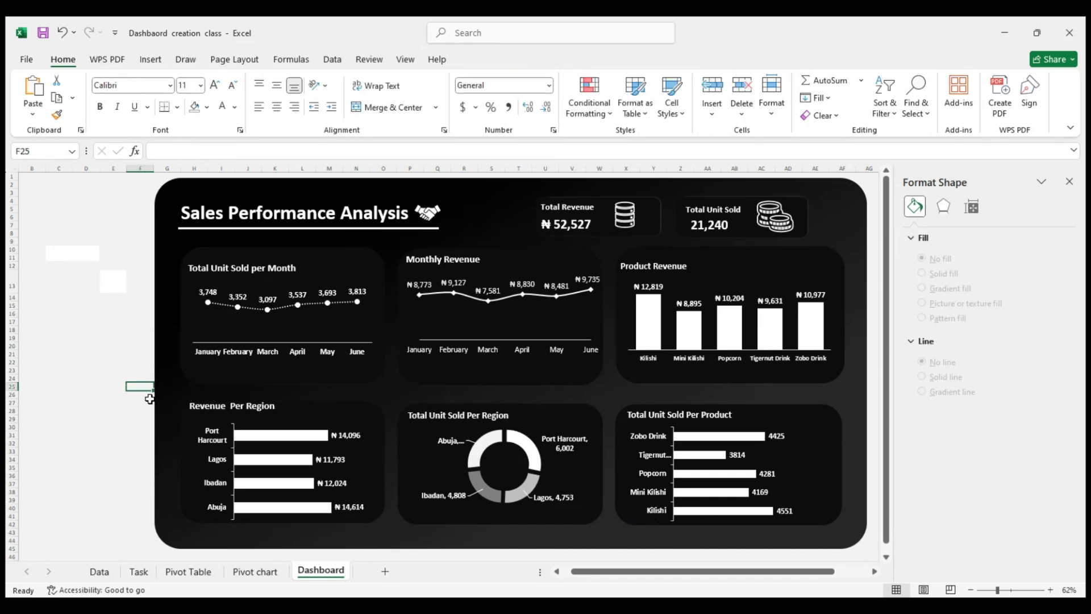
# Stretch the right edge of the Total Unit Sold Per Product chart just past its card and deselect the chart
pyautogui.doubleClick(764, 474)
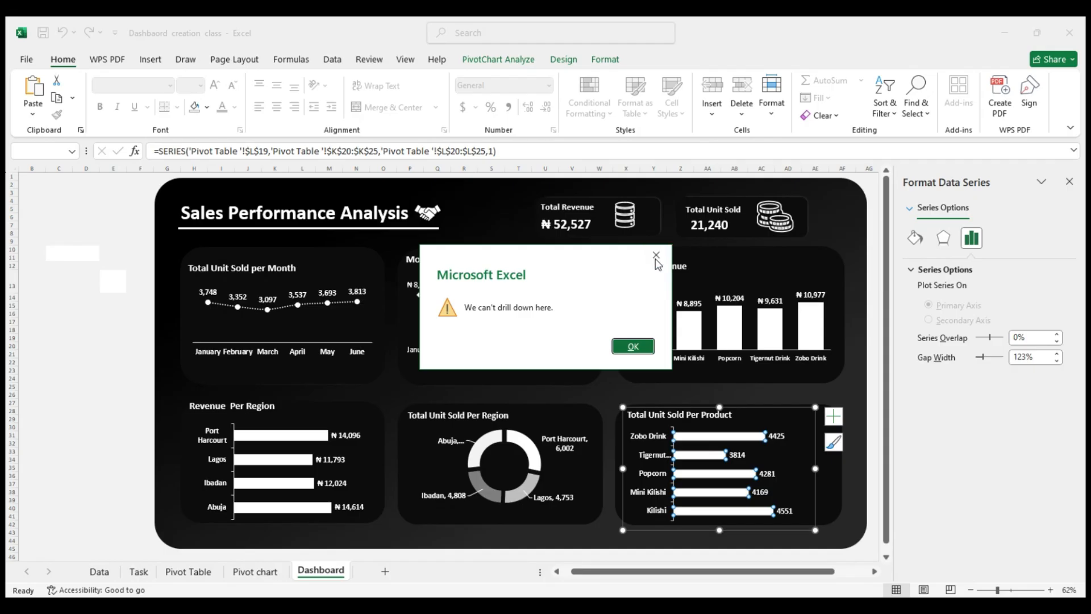
pyautogui.click(657, 255)
pyautogui.click(770, 473)
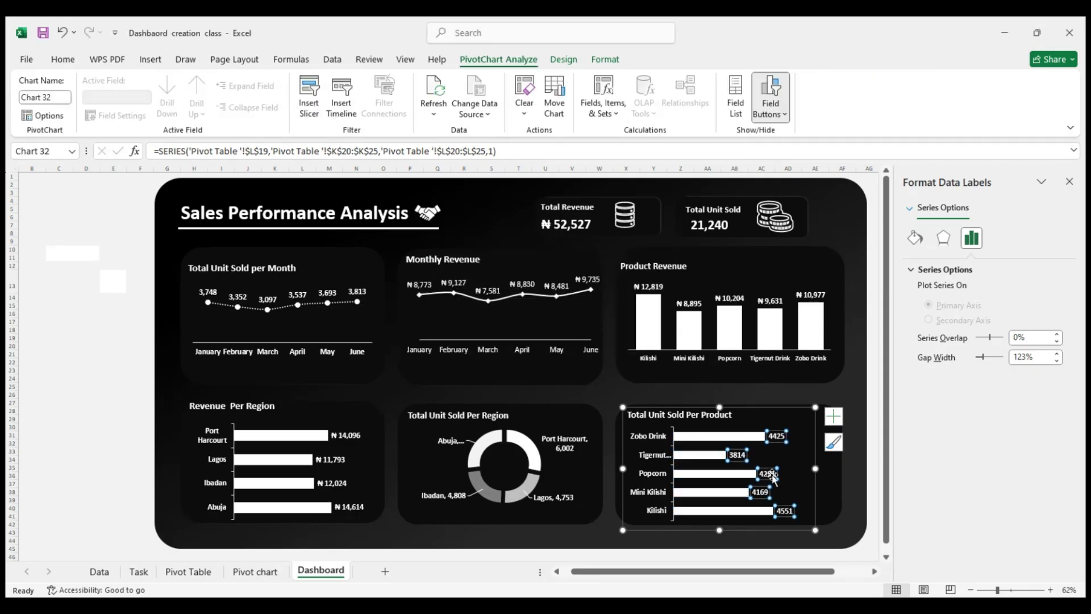
pyautogui.click(733, 473)
pyautogui.click(705, 437)
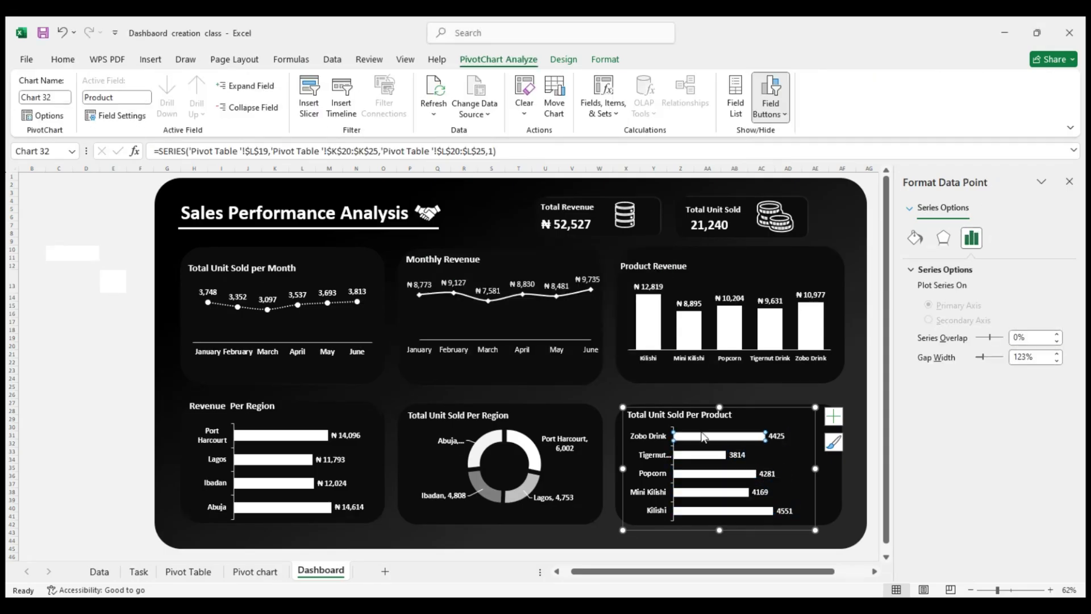
pyautogui.click(703, 427)
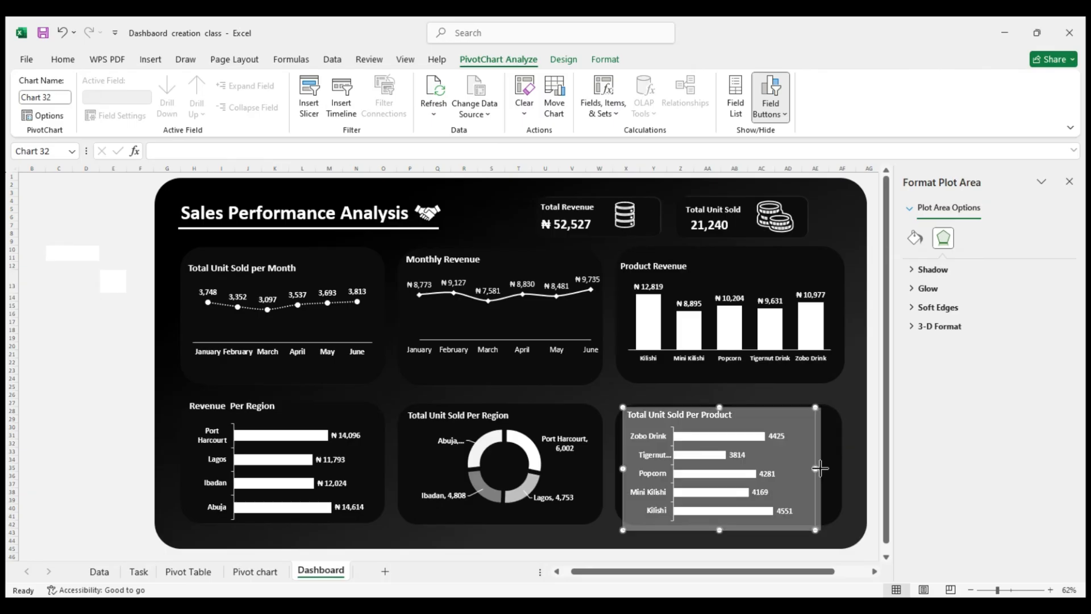
pyautogui.moveTo(816, 466); pyautogui.dragTo(861, 470)
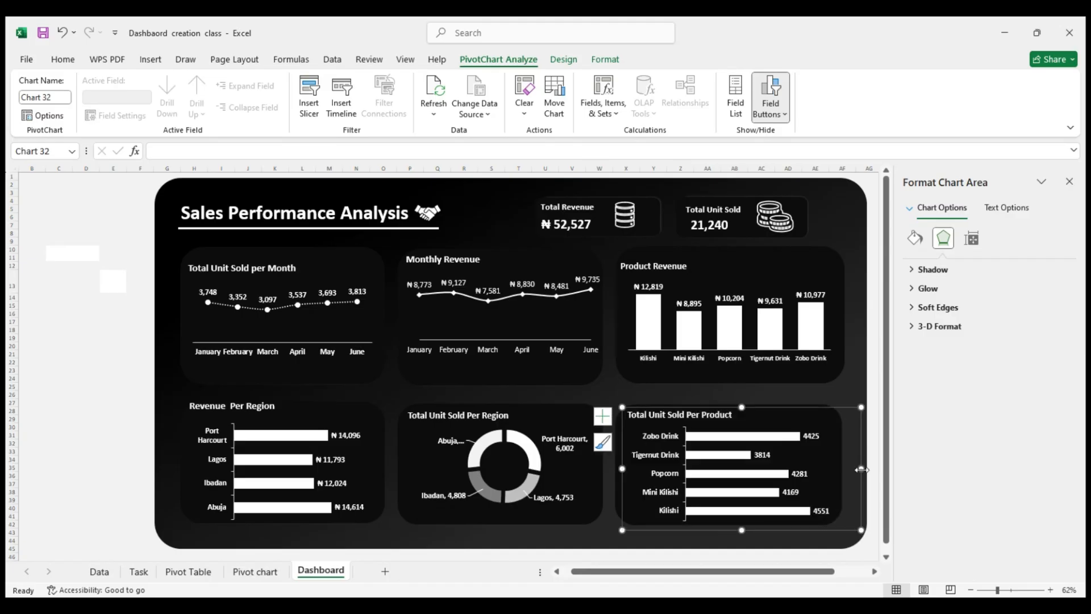
pyautogui.click(715, 414)
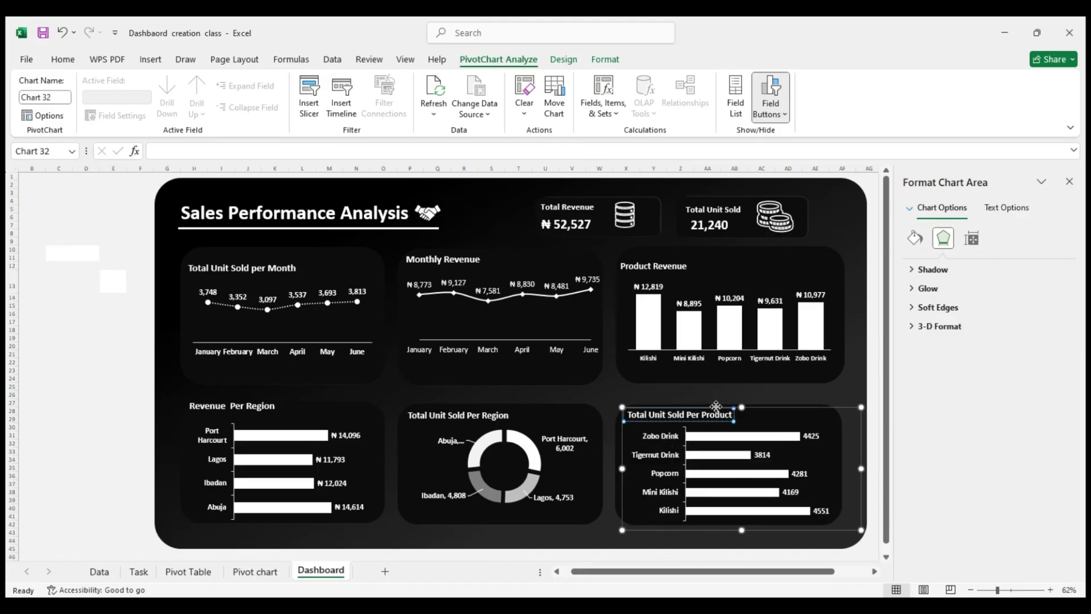
pyautogui.click(117, 395)
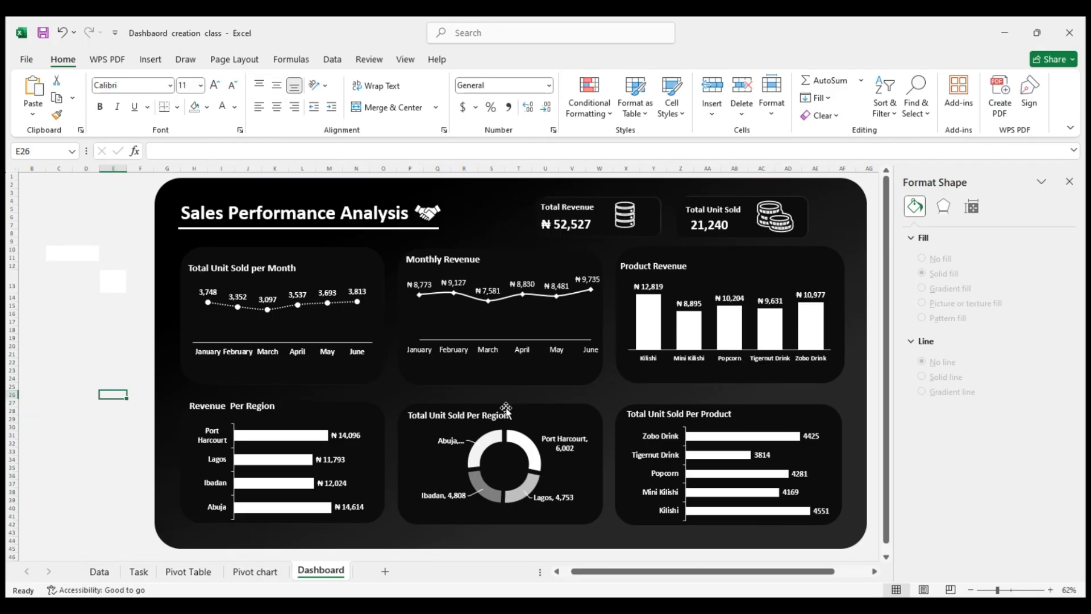
# Try extending the top edge of the Total Unit Sold Per Region chart upward, undo it and deselect the chart
pyautogui.click(349, 404)
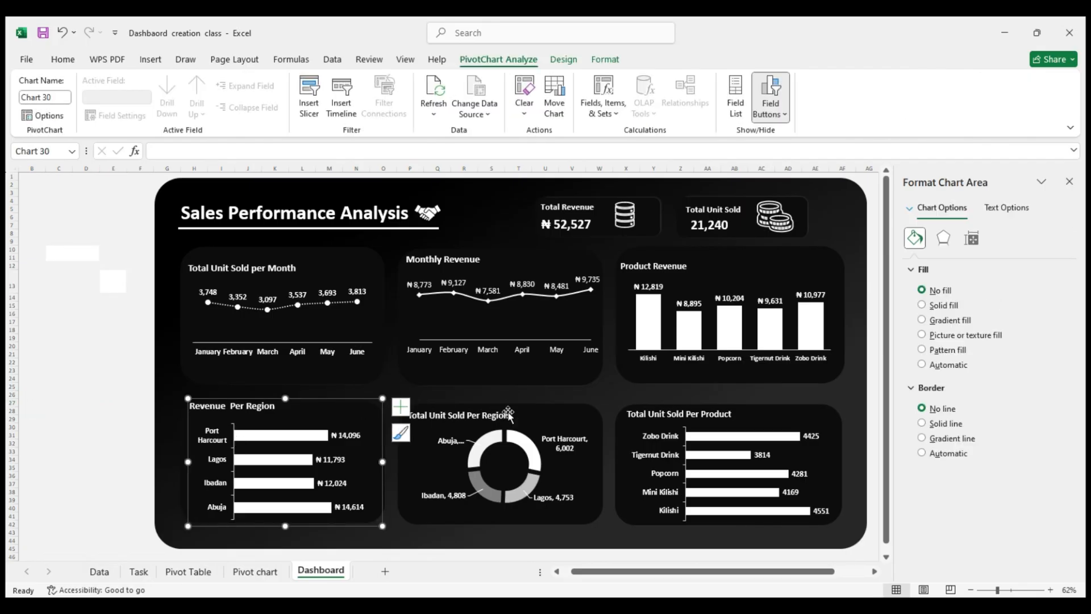
pyautogui.click(568, 421)
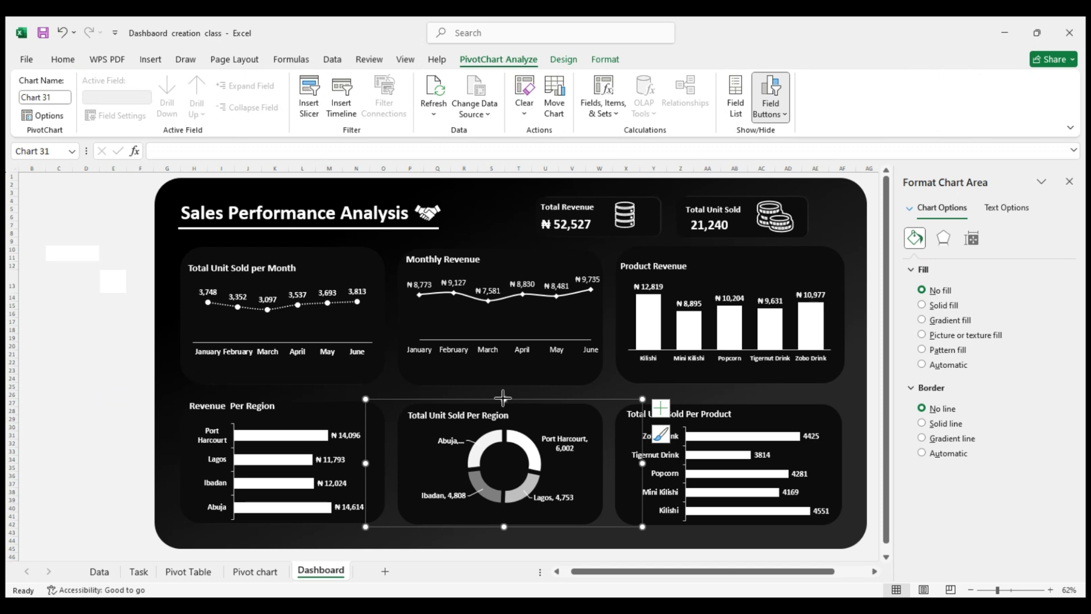
pyautogui.moveTo(503, 398); pyautogui.dragTo(503, 392)
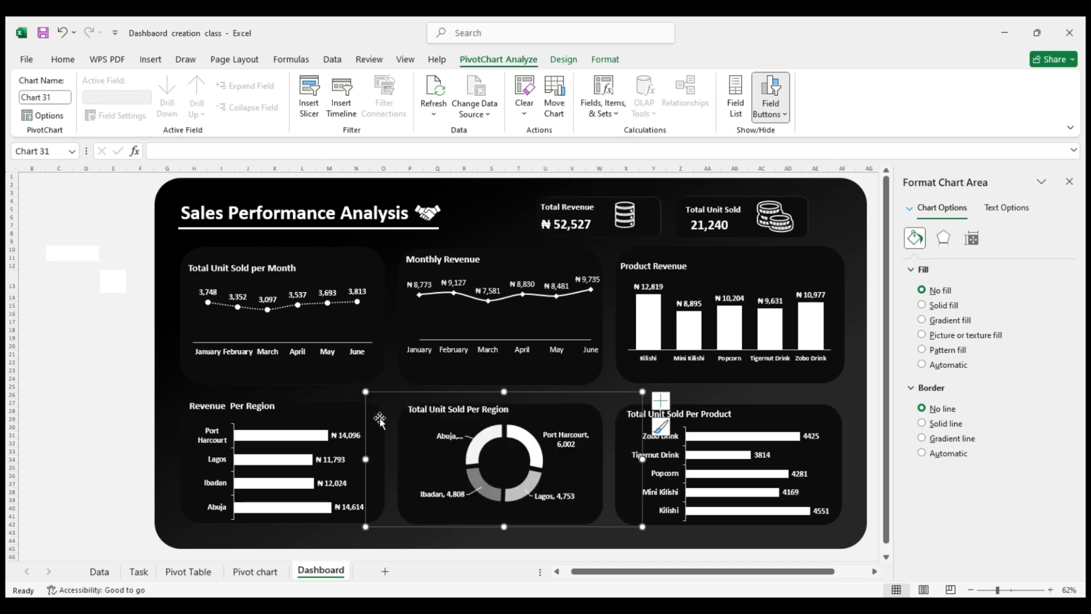
pyautogui.hotkey('ctrl', 'z')
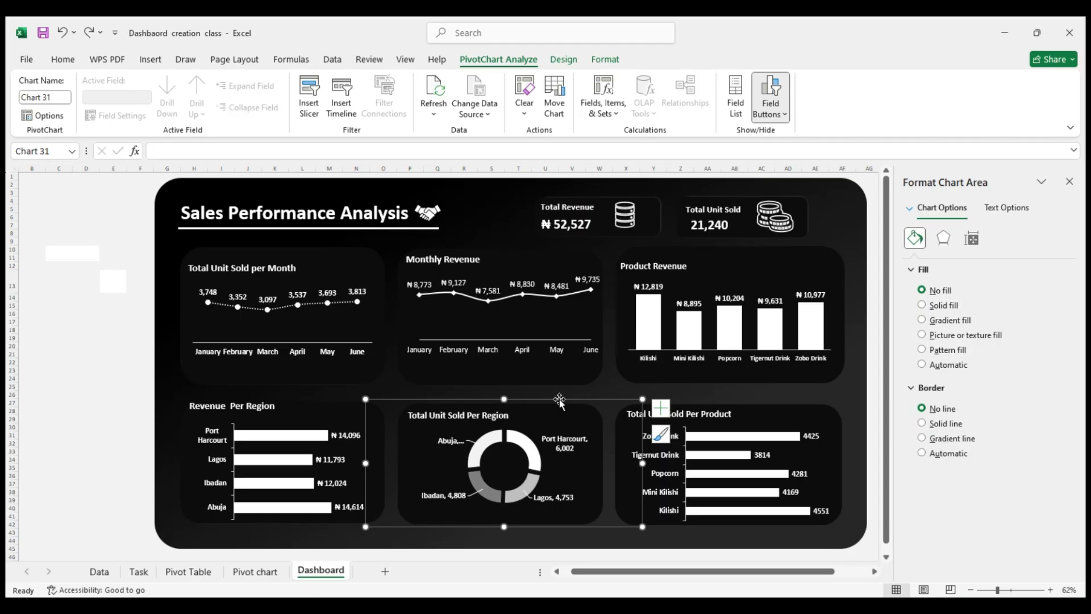
pyautogui.click(106, 410)
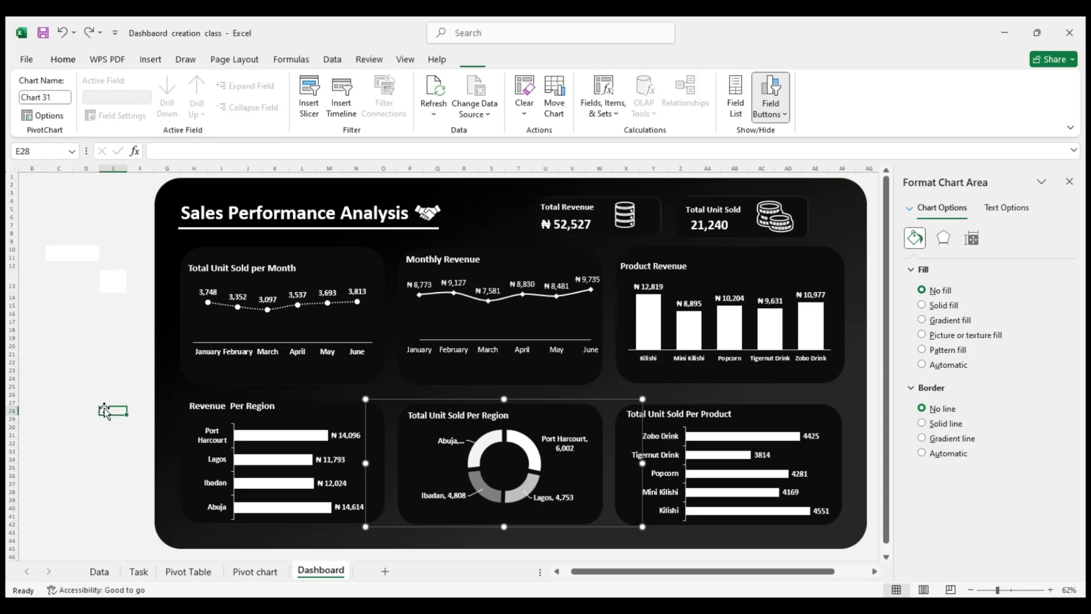
pyautogui.click(122, 438)
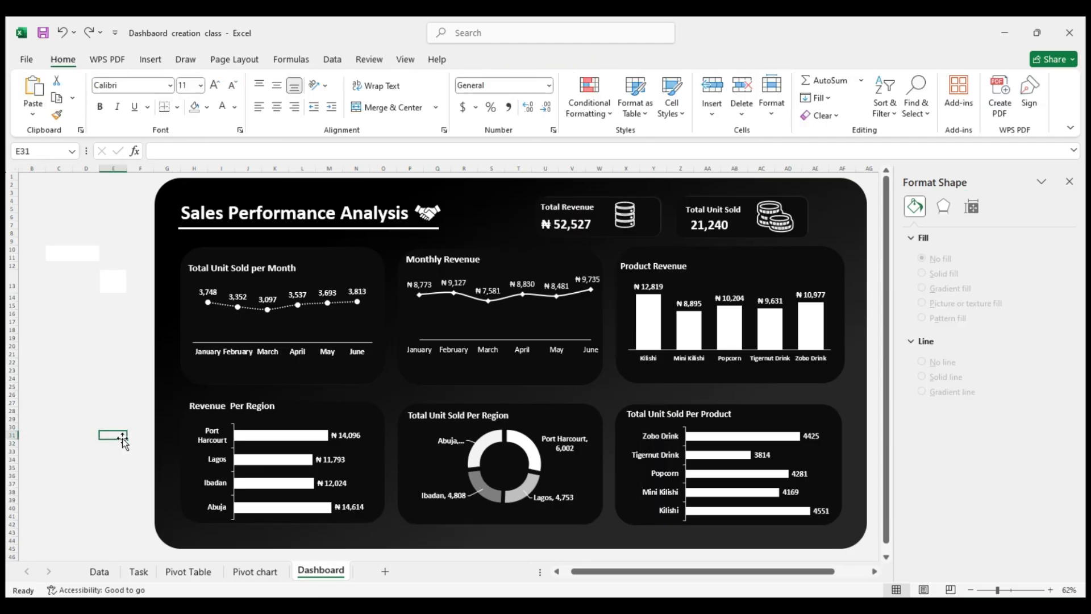
# Move the Total Unit Sold Per Region chart slightly down within its card
pyautogui.click(600, 428)
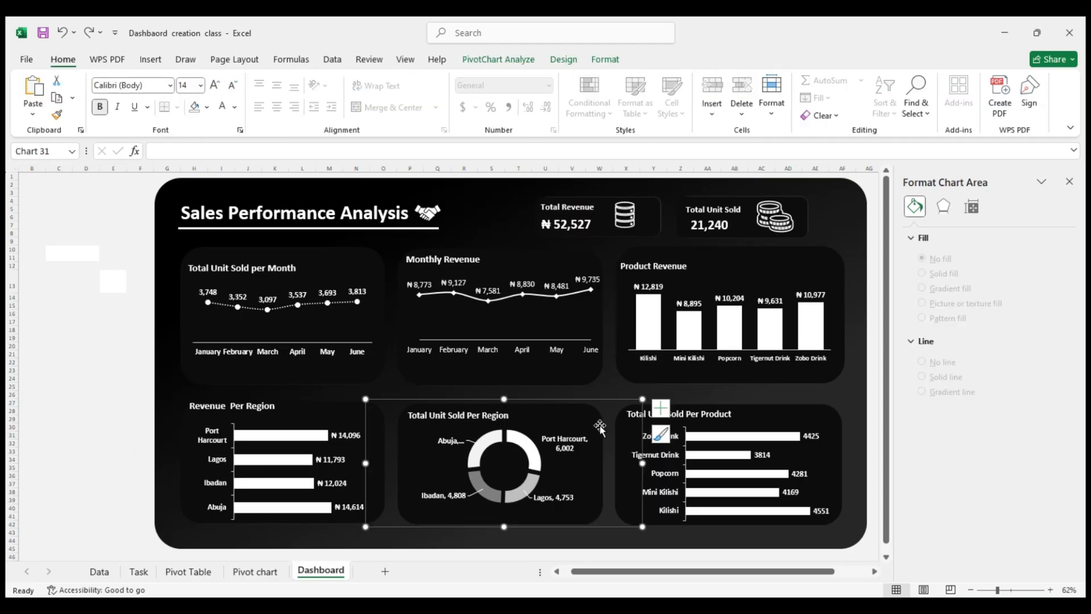
pyautogui.click(602, 534)
pyautogui.click(557, 519)
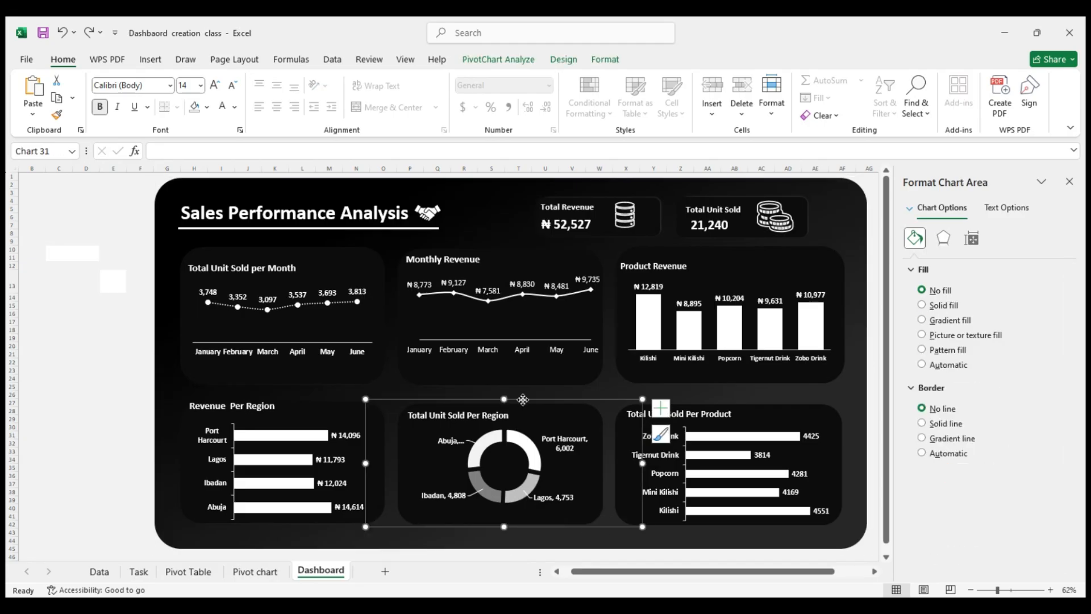
pyautogui.moveTo(522, 399); pyautogui.dragTo(524, 404)
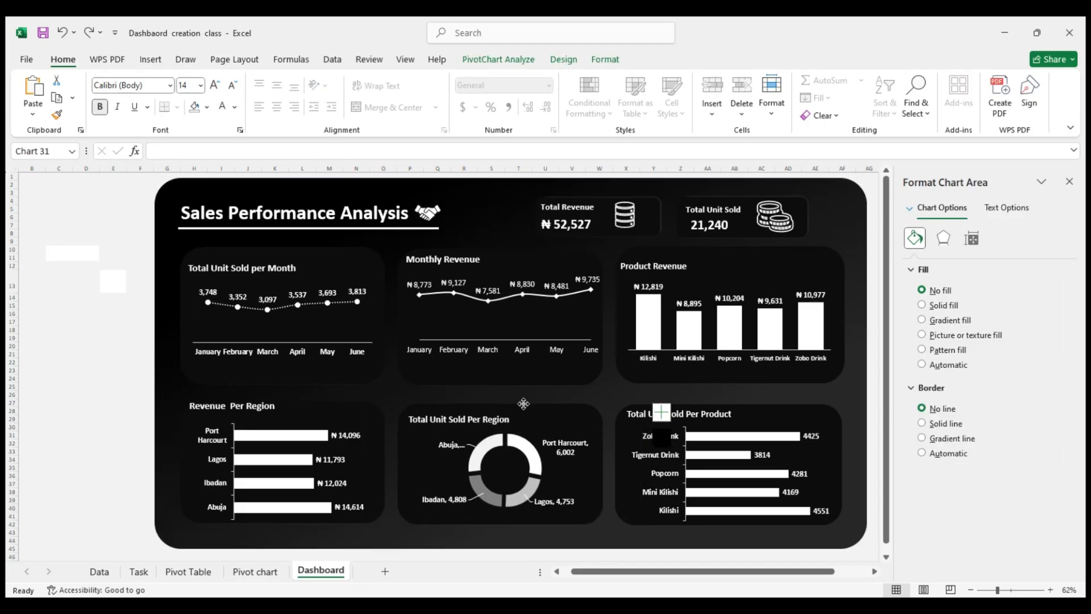
# Raise the bottom edge of the Revenue Per Region chart slightly to fit its card and deselect the chart
pyautogui.click(229, 453)
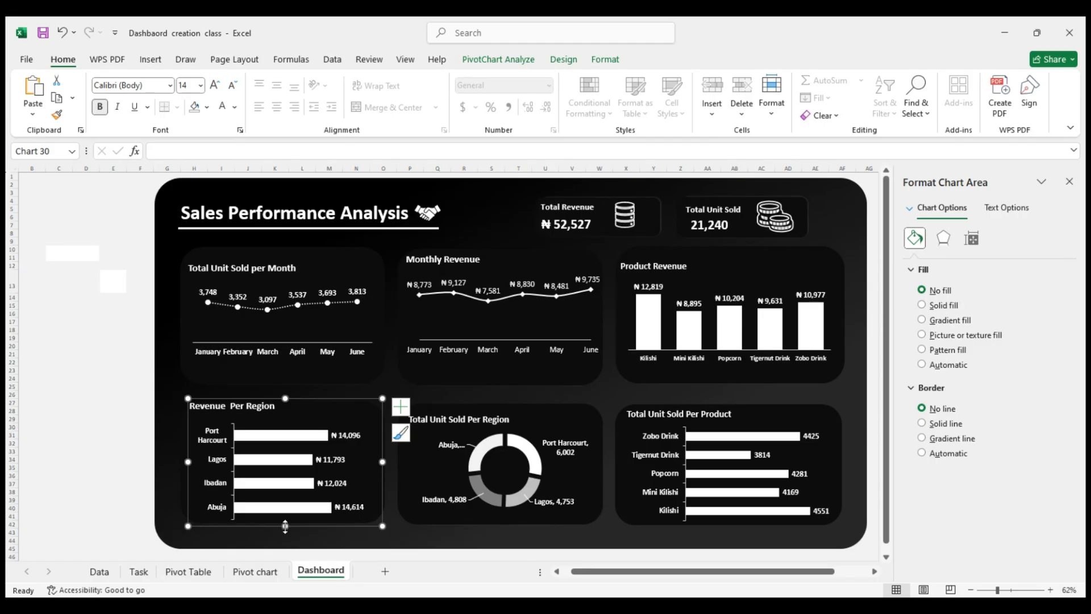
pyautogui.moveTo(285, 525); pyautogui.dragTo(285, 523)
pyautogui.click(121, 451)
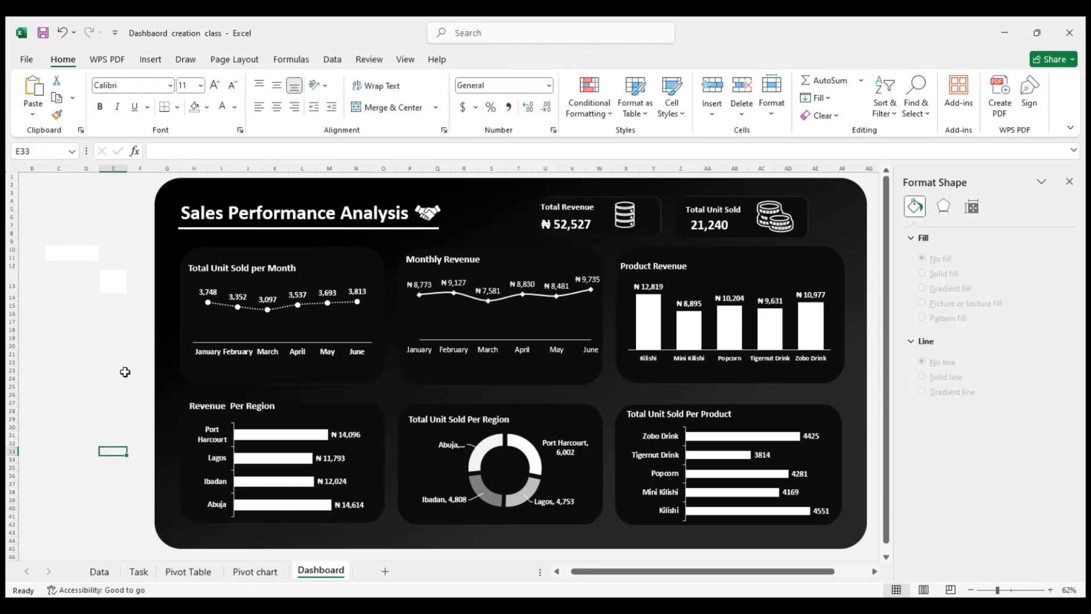
# Shift the plot area of the Total Unit Sold Per Product chart slightly, narrow it from the right and deselect the chart
pyautogui.click(743, 473)
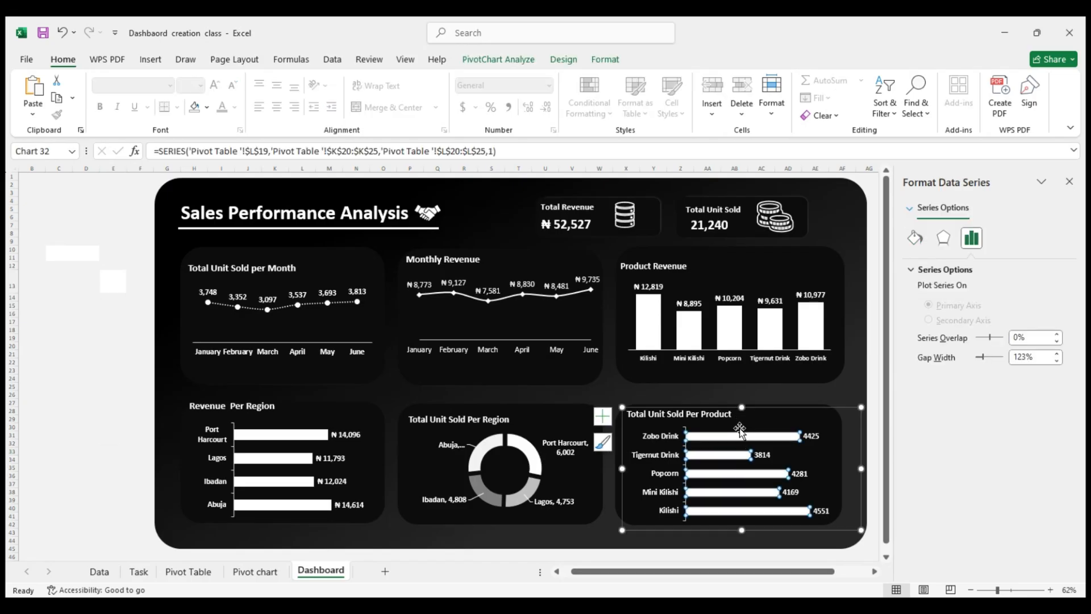
pyautogui.click(741, 435)
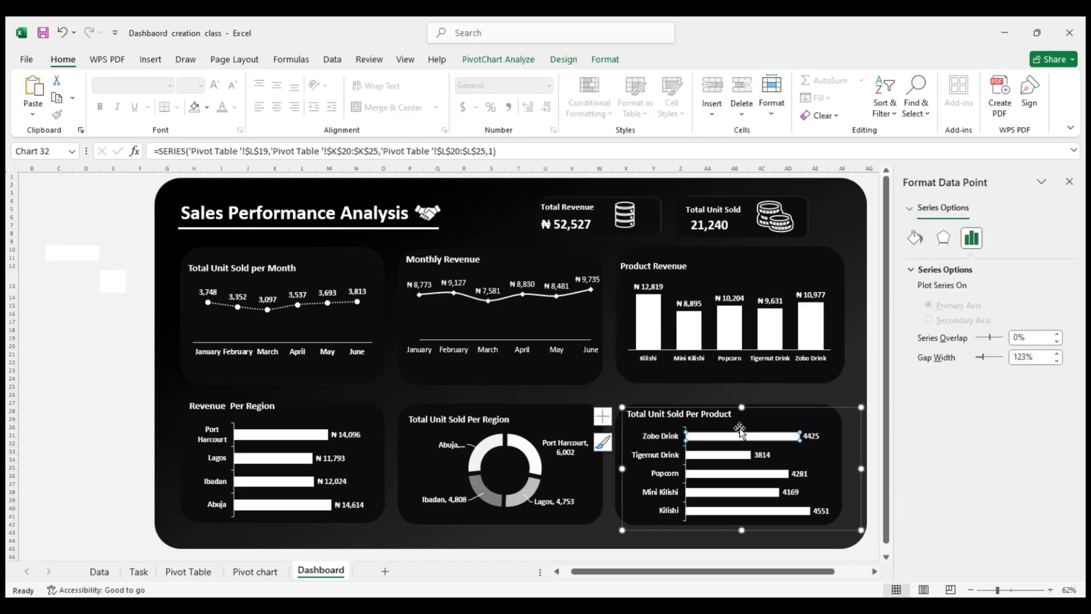
pyautogui.click(739, 423)
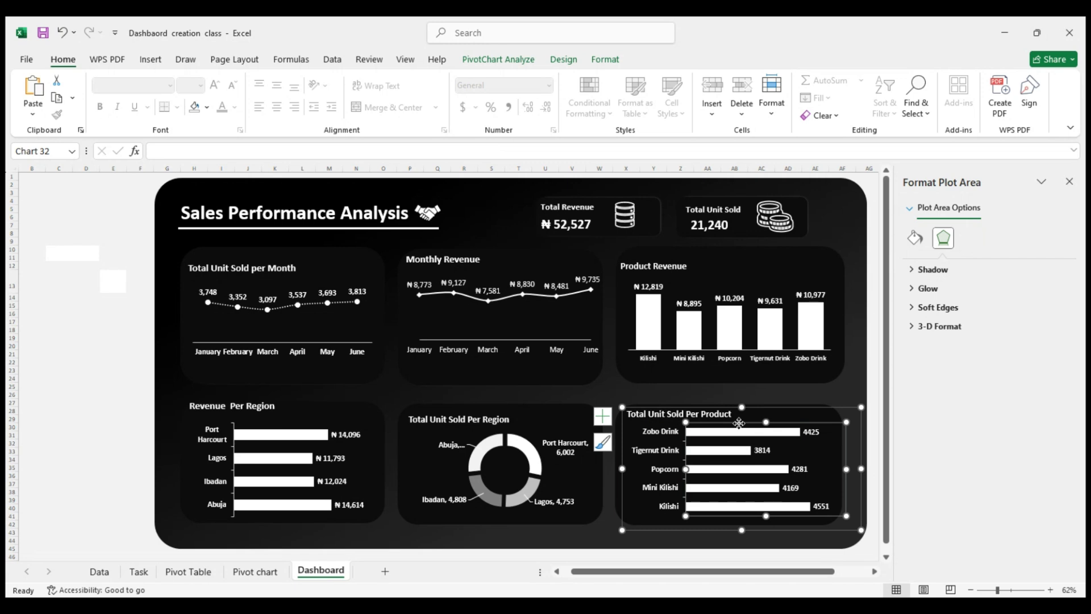
pyautogui.moveTo(738, 423); pyautogui.dragTo(739, 426)
pyautogui.moveTo(840, 473); pyautogui.dragTo(835, 473)
pyautogui.click(134, 341)
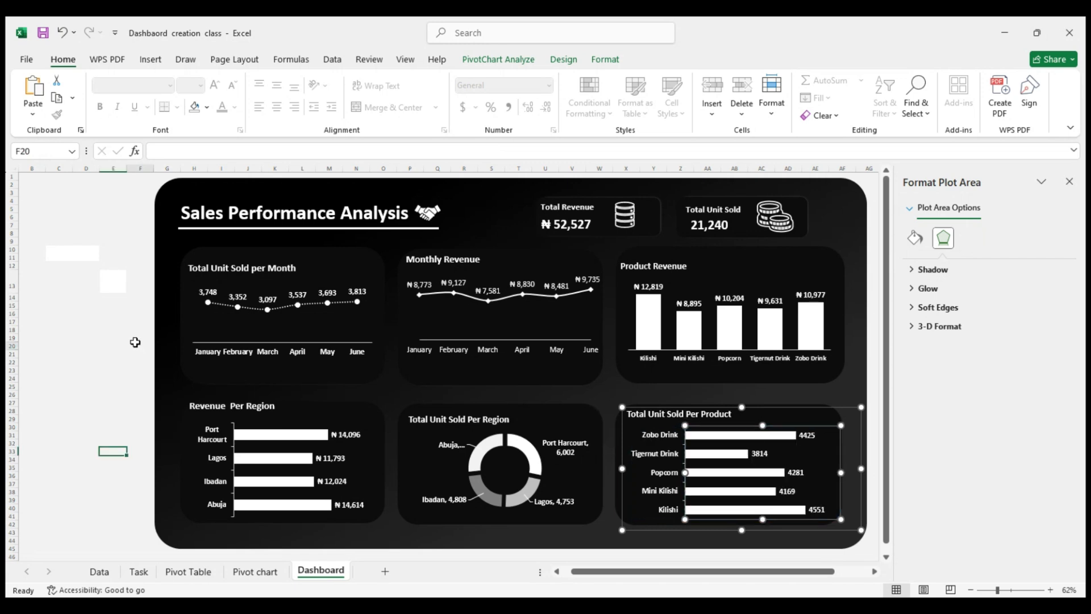
pyautogui.click(67, 296)
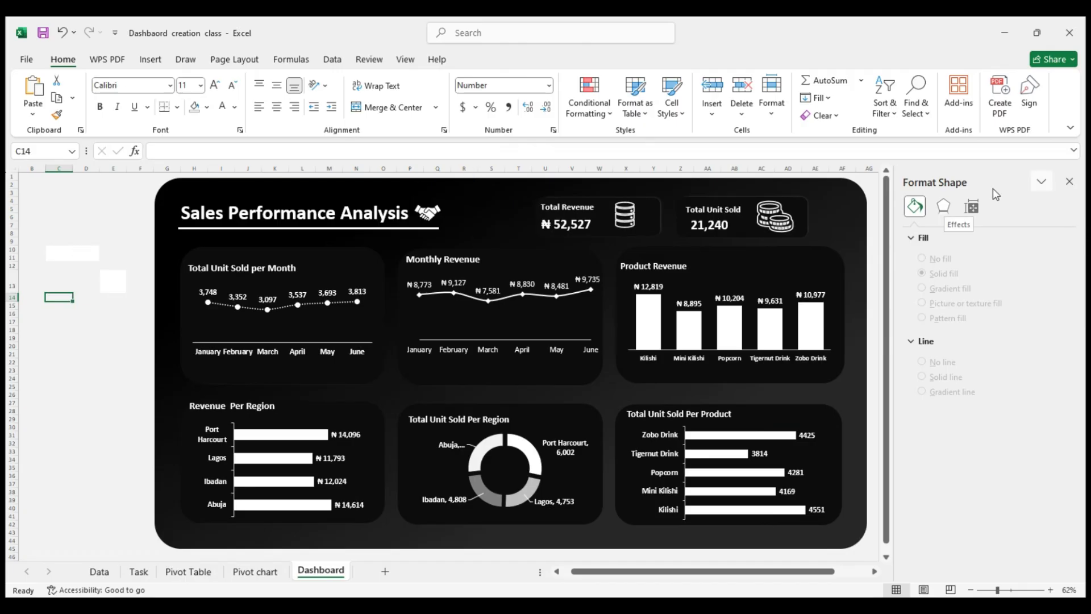
pyautogui.click(791, 201)
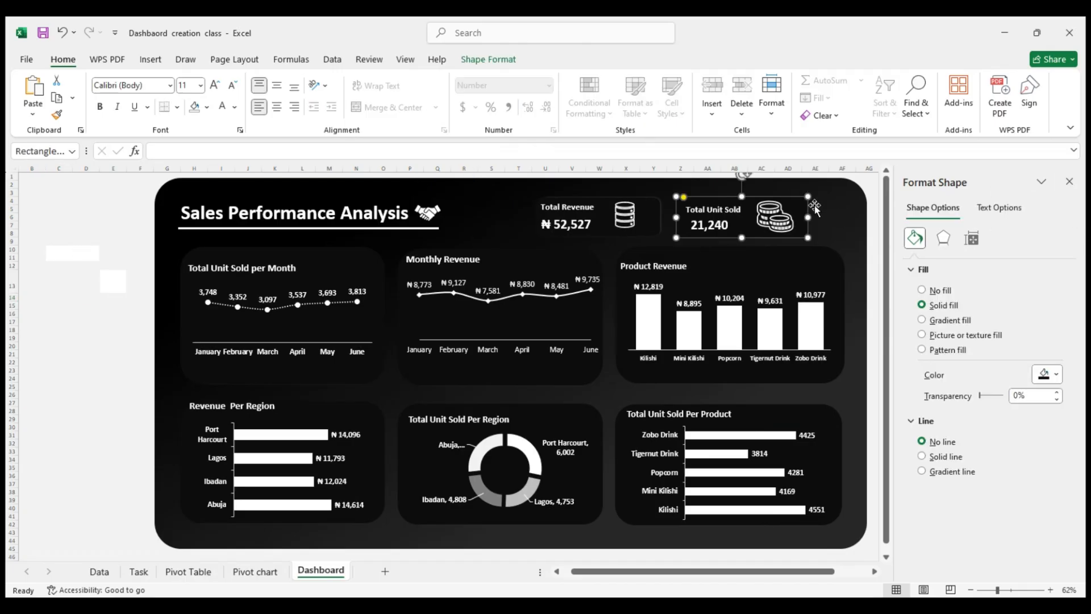
pyautogui.keyDown('shift'); pyautogui.click(790, 221); pyautogui.keyUp('shift')
pyautogui.keyDown('shift'); pyautogui.click(731, 213); pyautogui.keyUp('shift')
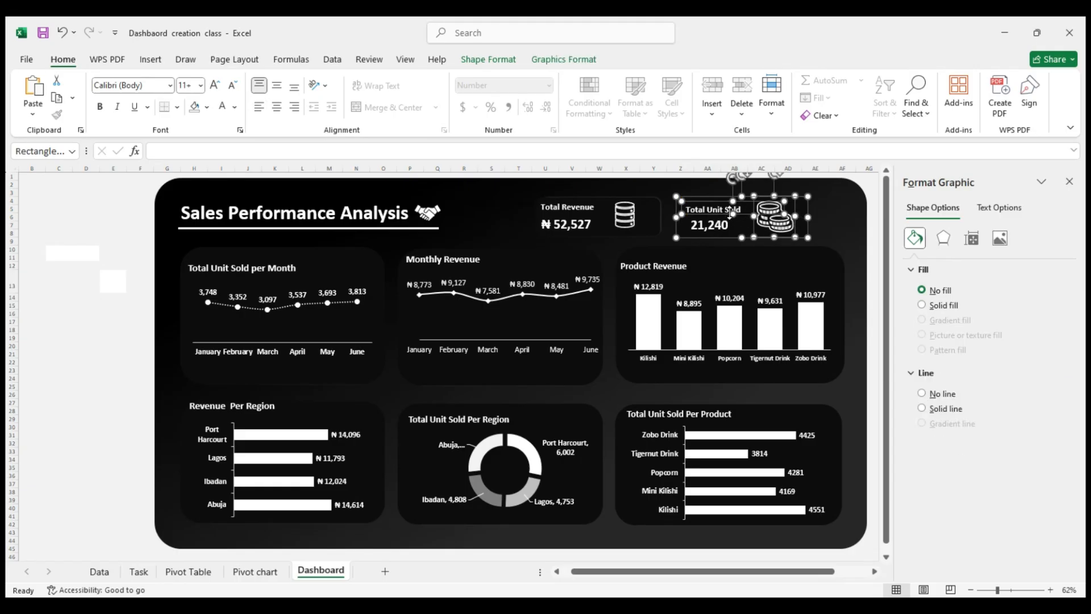
pyautogui.rightClick(720, 226)
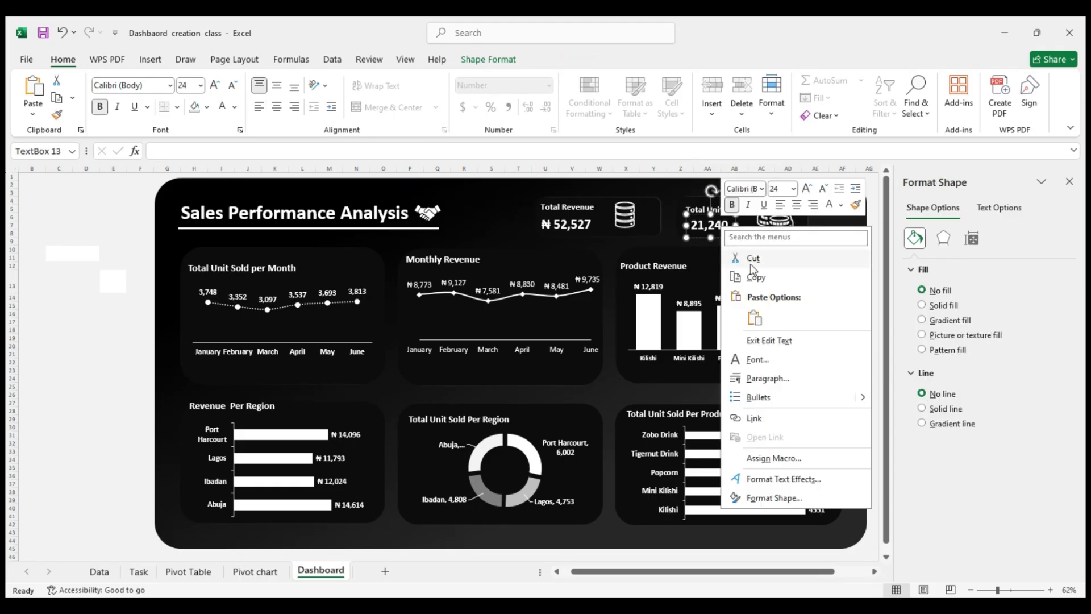
pyautogui.click(676, 203)
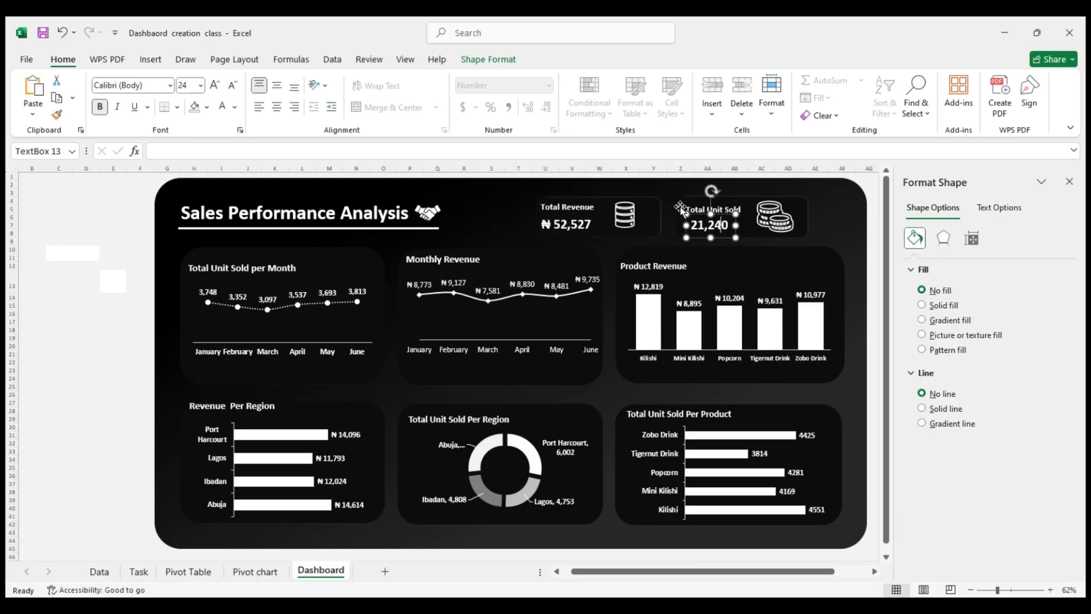
# Group the Total Unit Sold card's rectangle, text boxes and coin icon, and move the group right above the Product Revenue card's right side
pyautogui.keyDown('shift'); pyautogui.click(729, 210); pyautogui.keyUp('shift')
pyautogui.keyDown('shift'); pyautogui.click(773, 220); pyautogui.keyUp('shift')
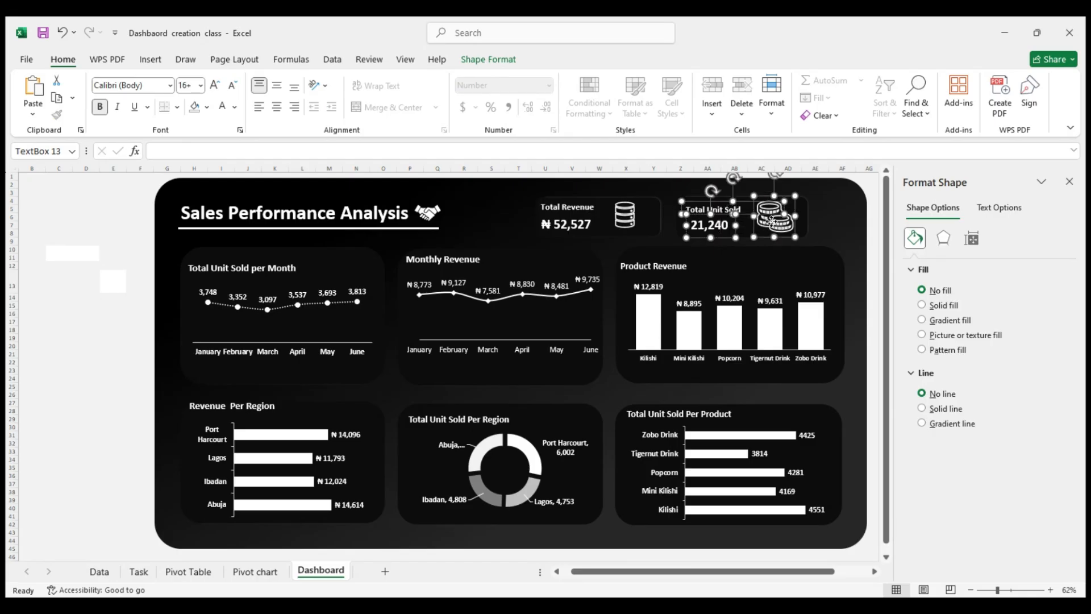
pyautogui.rightClick(803, 216)
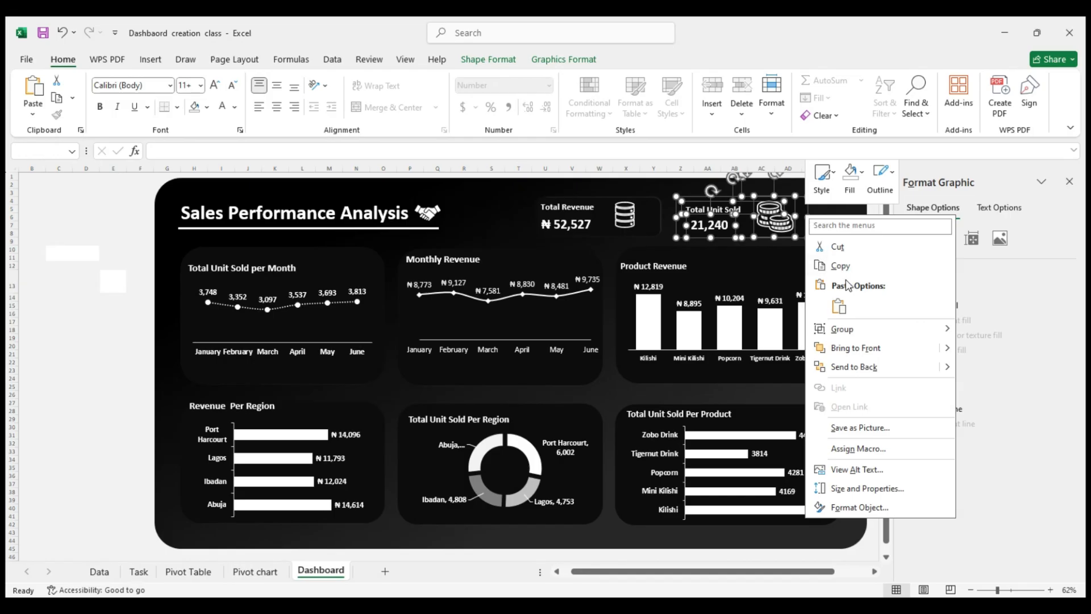
pyautogui.press('Escape')
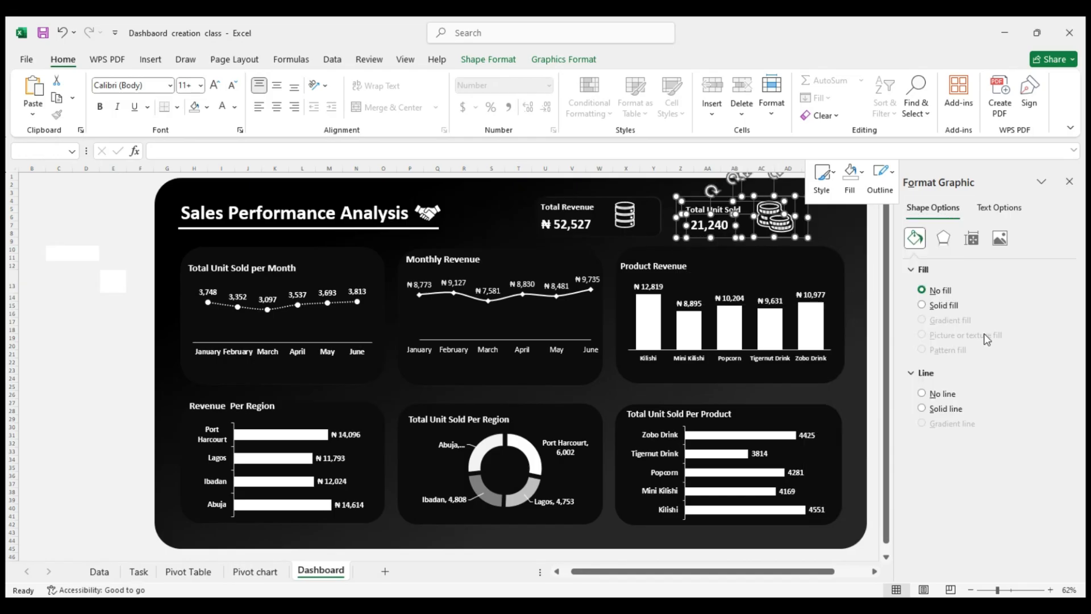
pyautogui.moveTo(762, 220); pyautogui.dragTo(789, 217)
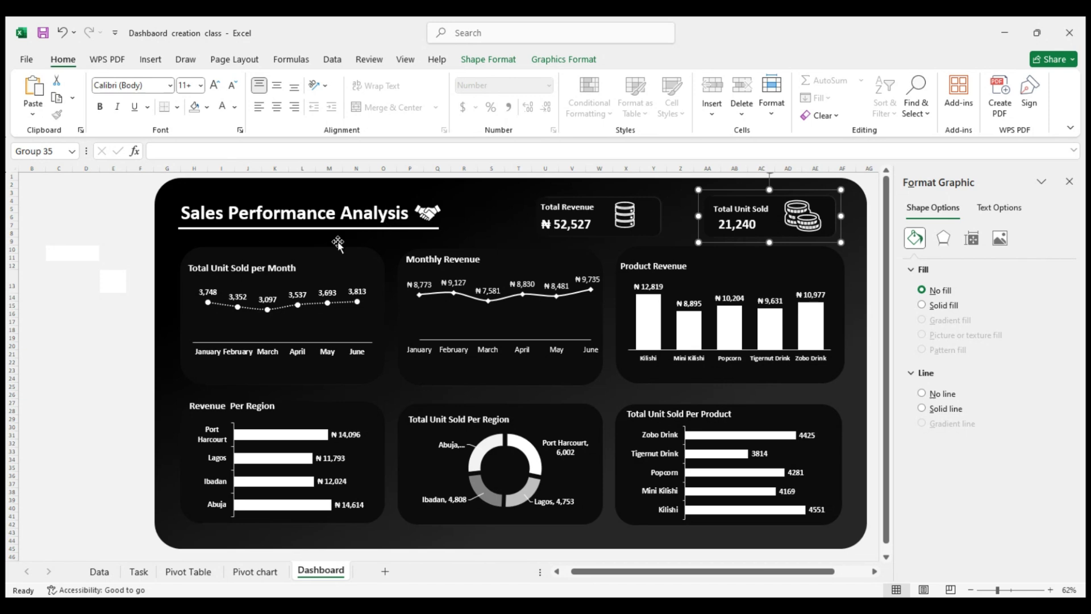
pyautogui.click(113, 250)
# Group the Total Revenue card's label, value, icon and background rectangle into one object
pyautogui.click(561, 212)
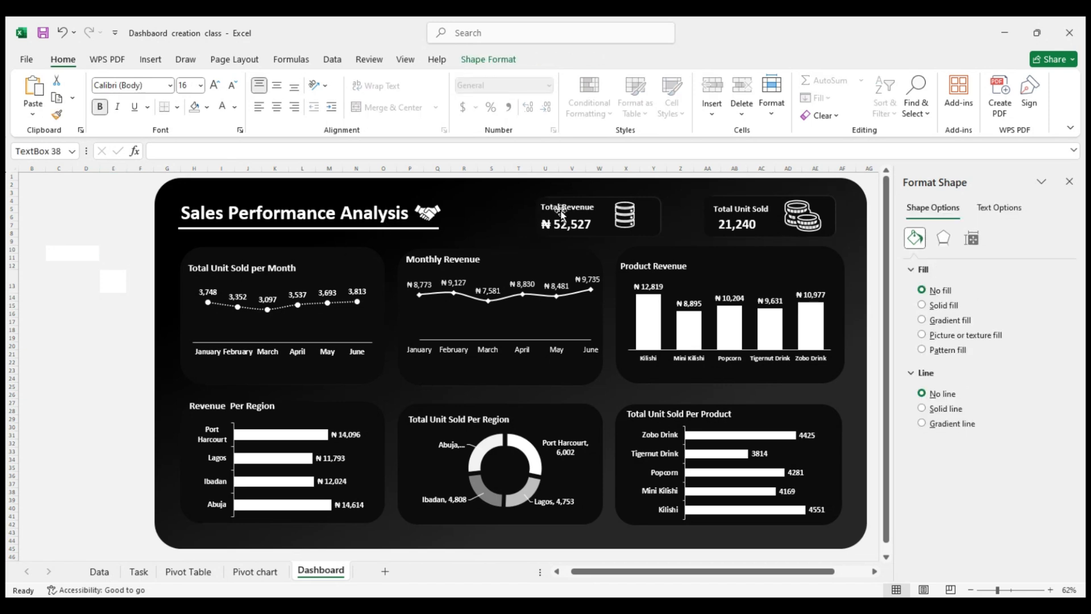
pyautogui.keyDown('shift'); pyautogui.click(563, 223); pyautogui.keyUp('shift')
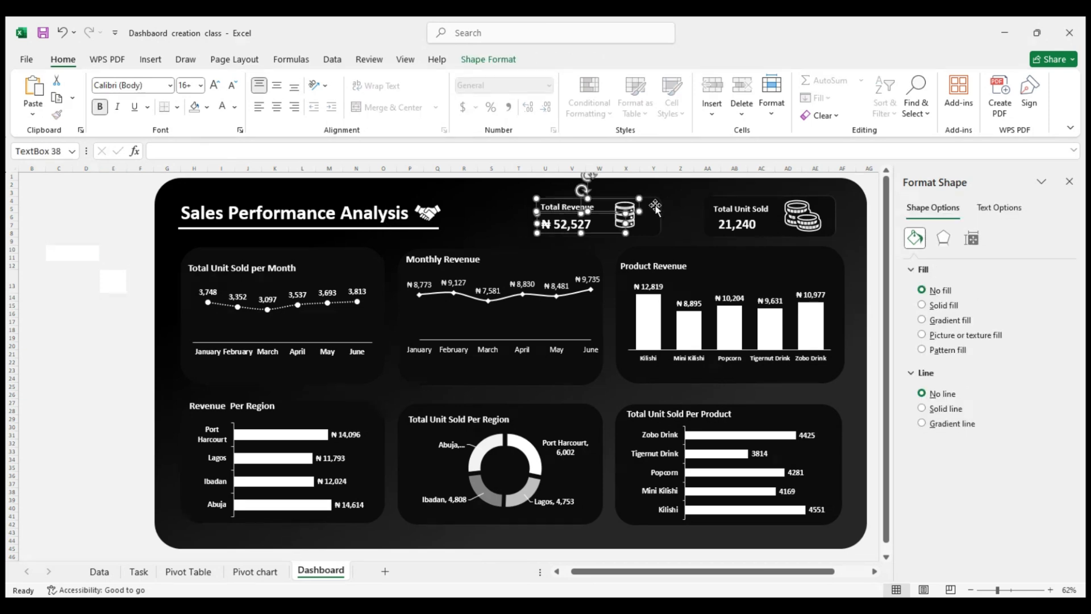
pyautogui.keyDown('shift'); pyautogui.click(624, 208); pyautogui.keyUp('shift')
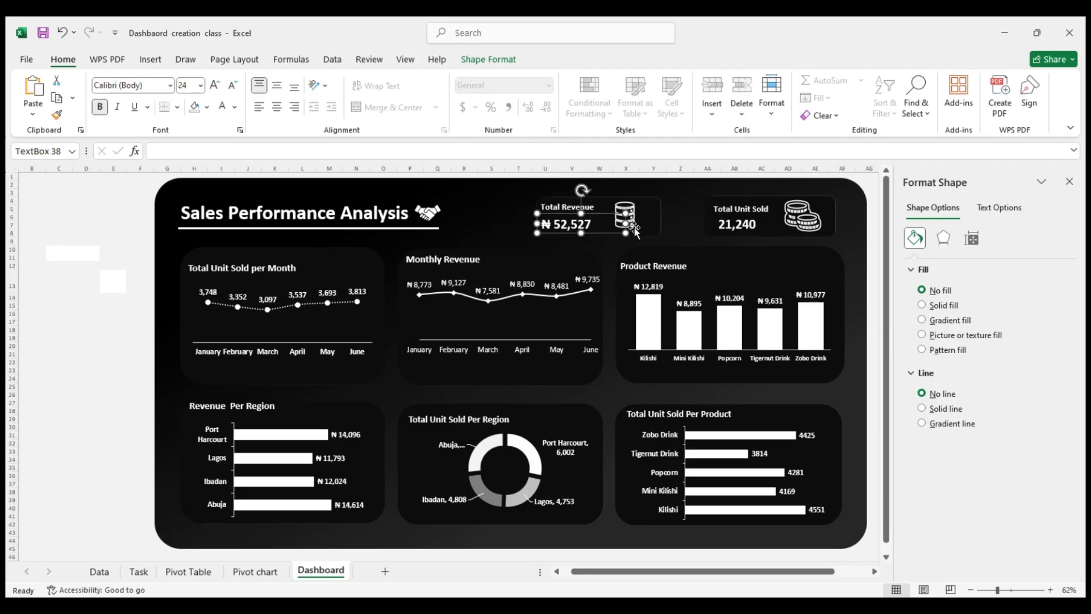
pyautogui.keyDown('shift'); pyautogui.click(632, 227); pyautogui.keyUp('shift')
pyautogui.keyDown('shift'); pyautogui.click(537, 209); pyautogui.keyUp('shift')
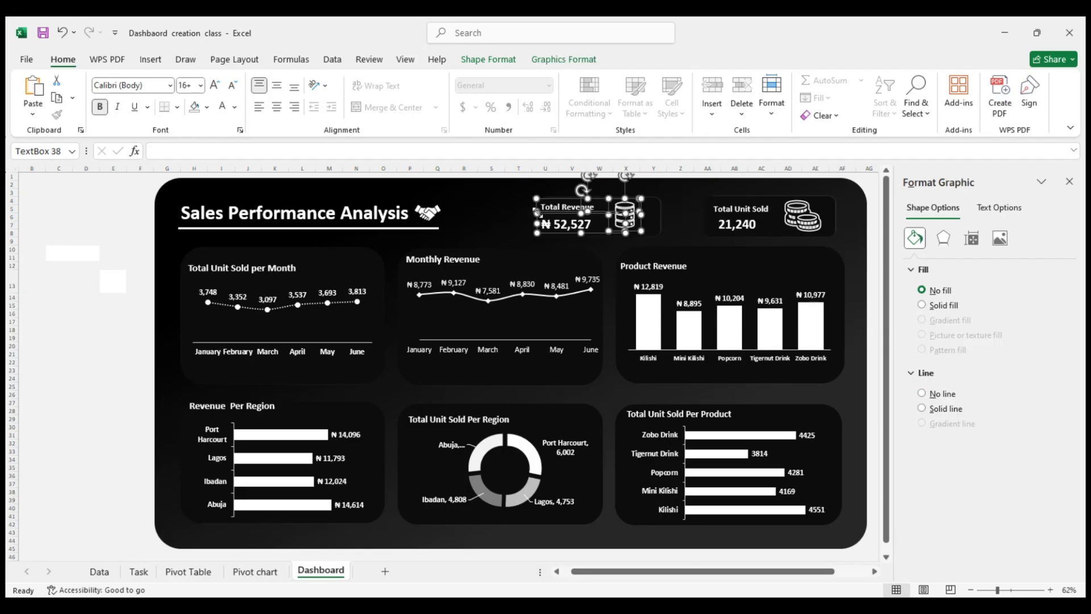
pyautogui.keyDown('shift'); pyautogui.click(653, 206); pyautogui.keyUp('shift')
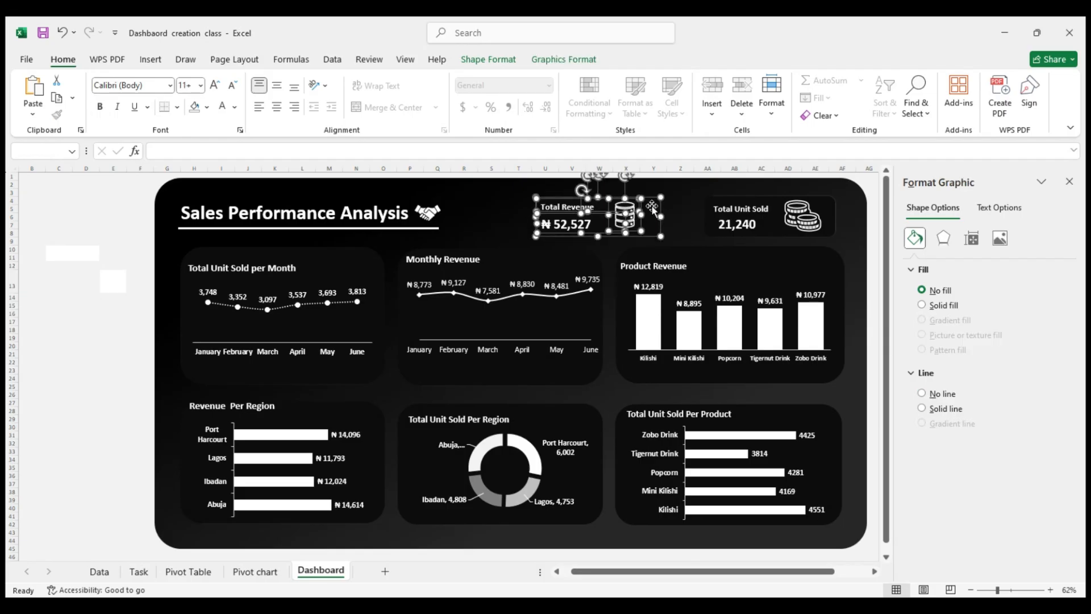
pyautogui.rightClick(652, 206)
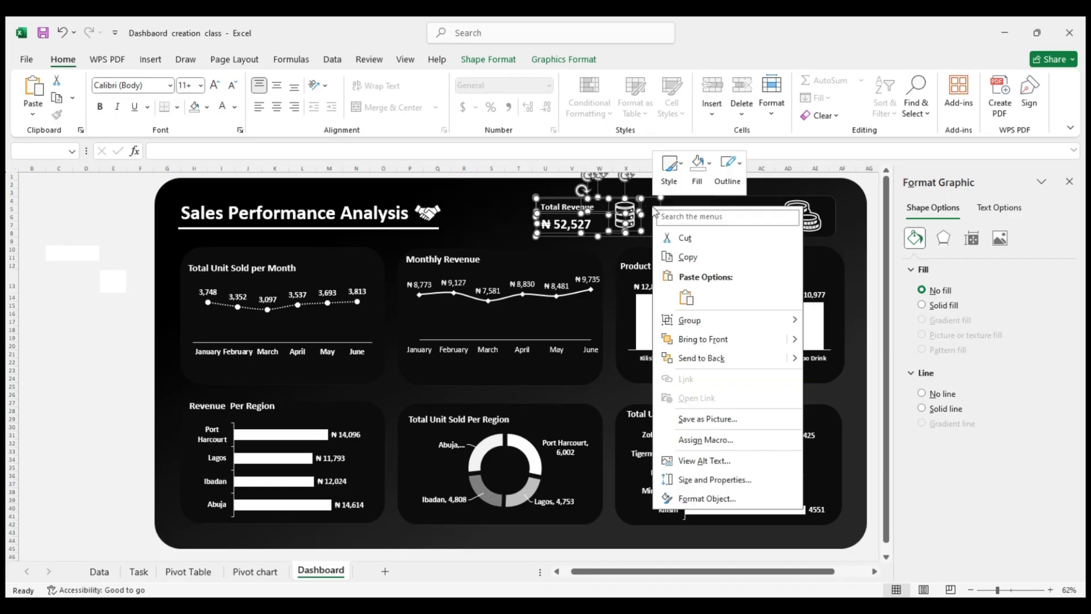
pyautogui.press('Escape')
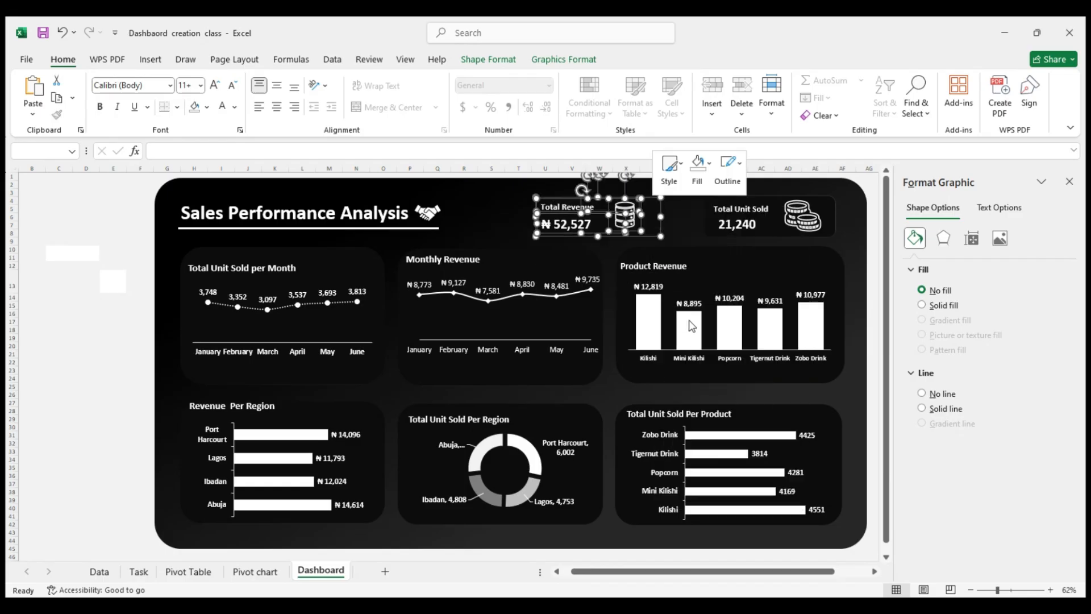
pyautogui.click(828, 322)
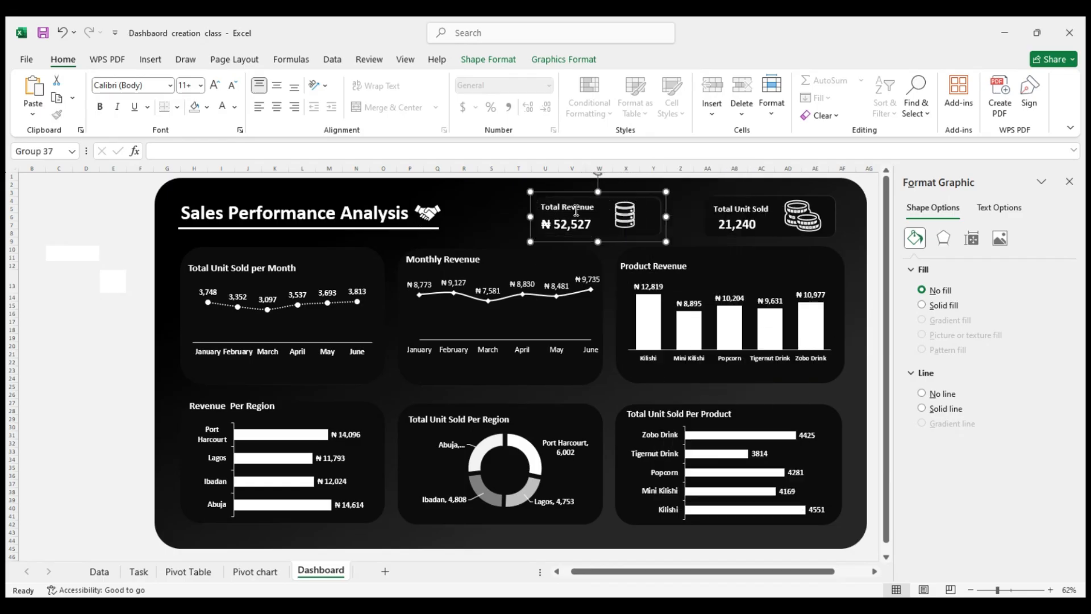
# Move the grouped Total Revenue card right, closer to the Total Unit Sold card, and deselect it
pyautogui.moveTo(612, 191); pyautogui.dragTo(638, 188)
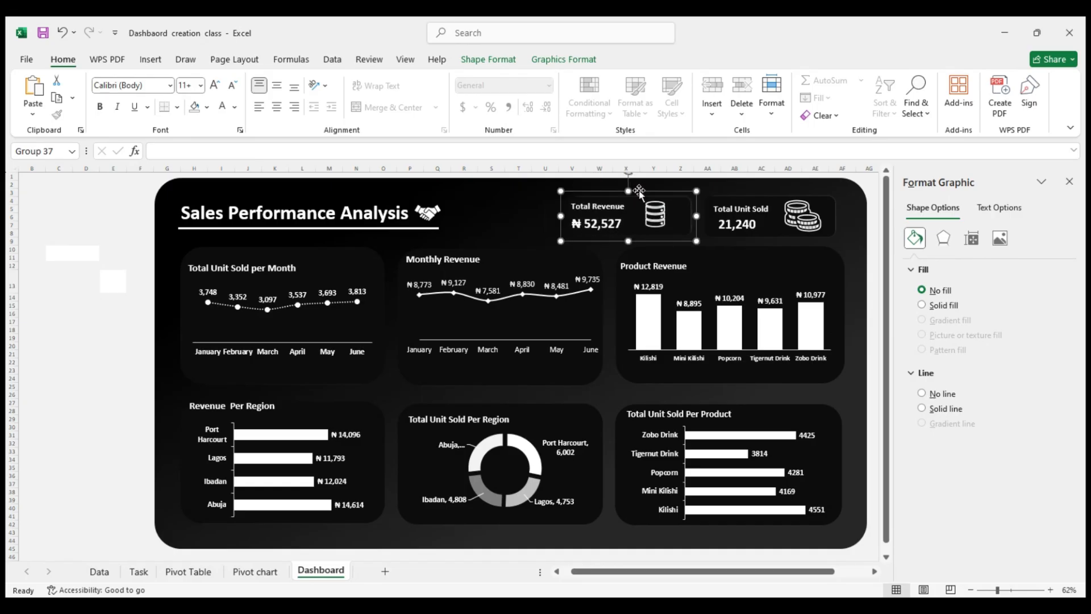
pyautogui.click(760, 203)
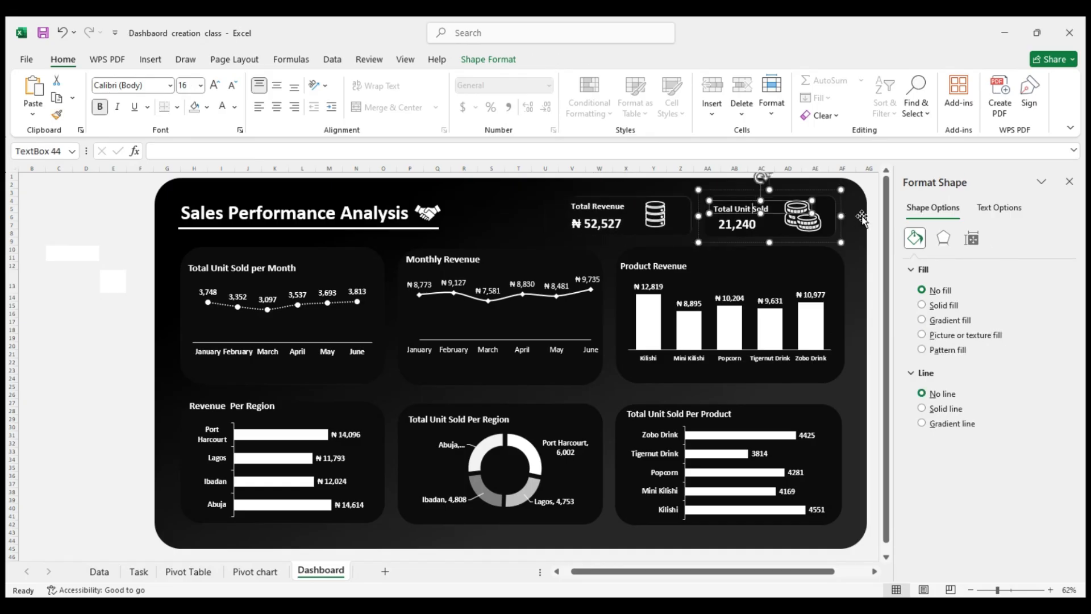
pyautogui.click(874, 211)
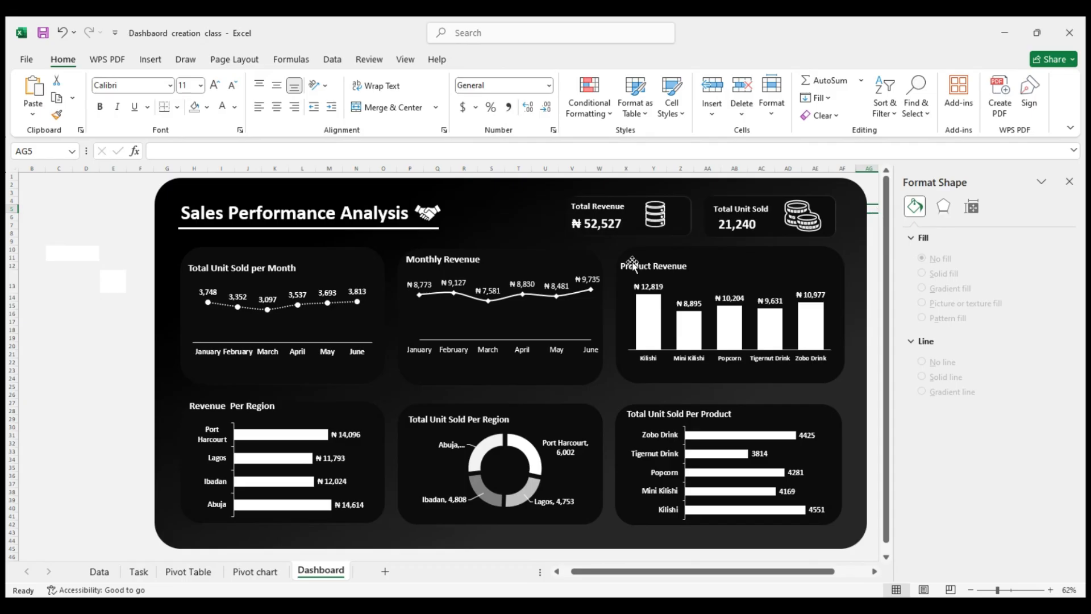
pyautogui.click(97, 320)
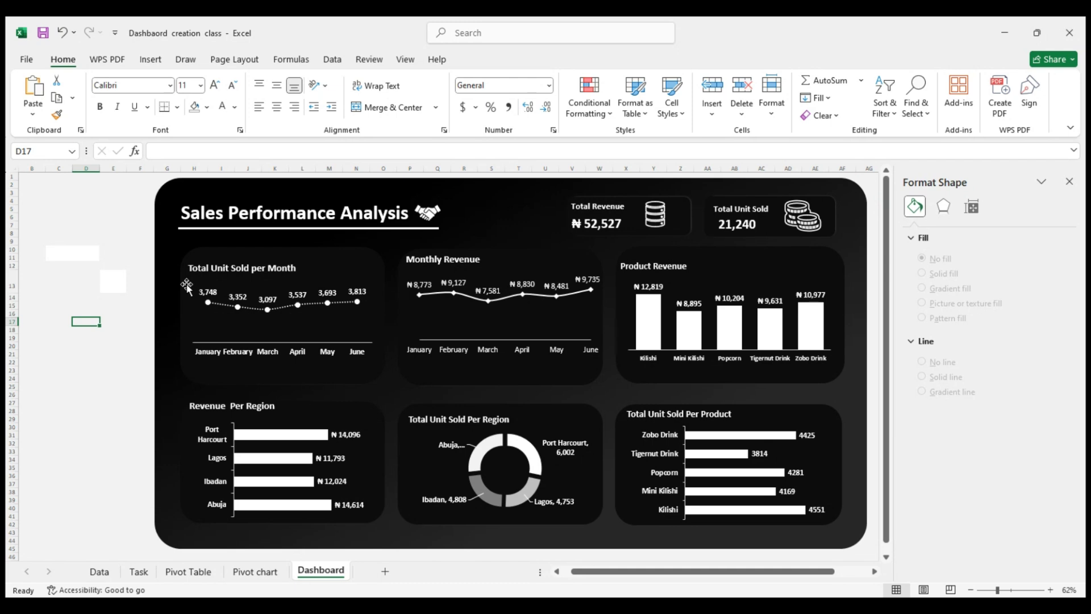
pyautogui.click(146, 305)
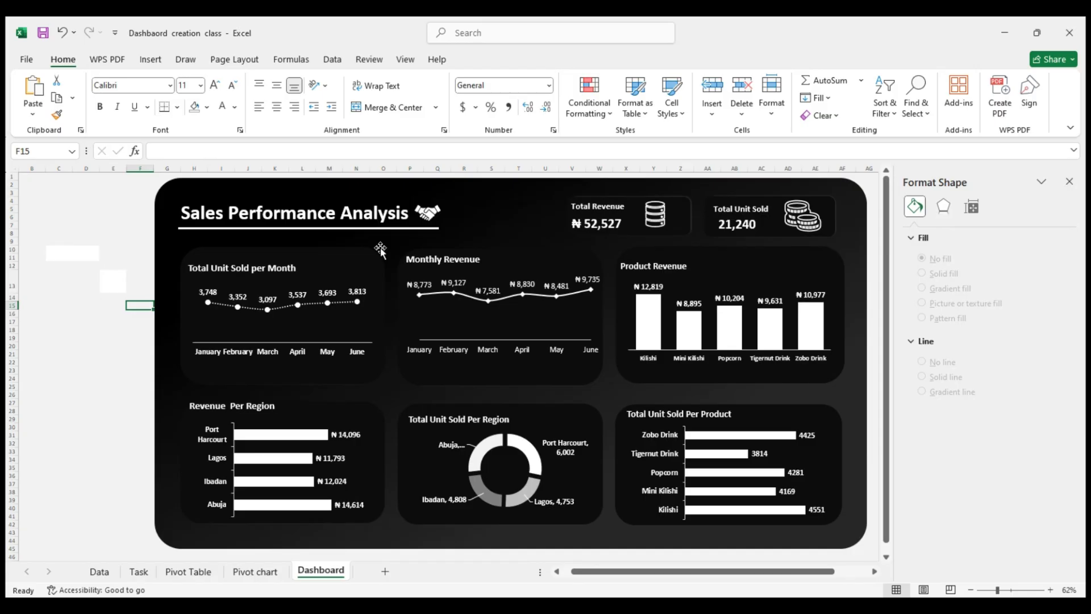
# Turn on Vary colors by point for the columns of the Product Revenue chart
pyautogui.click(652, 310)
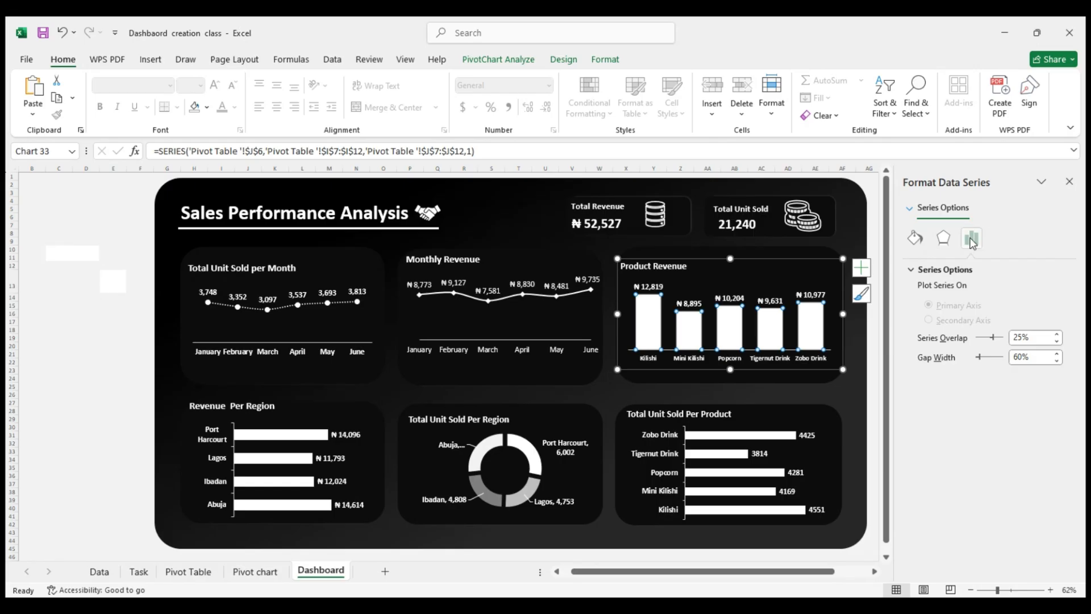
pyautogui.click(944, 239)
pyautogui.click(971, 237)
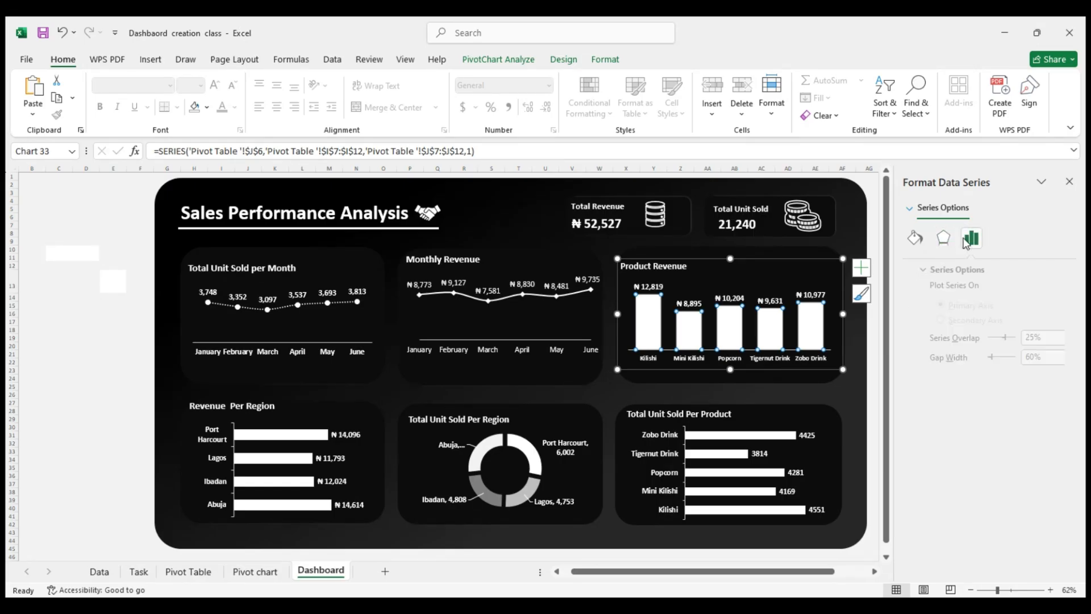
pyautogui.click(915, 238)
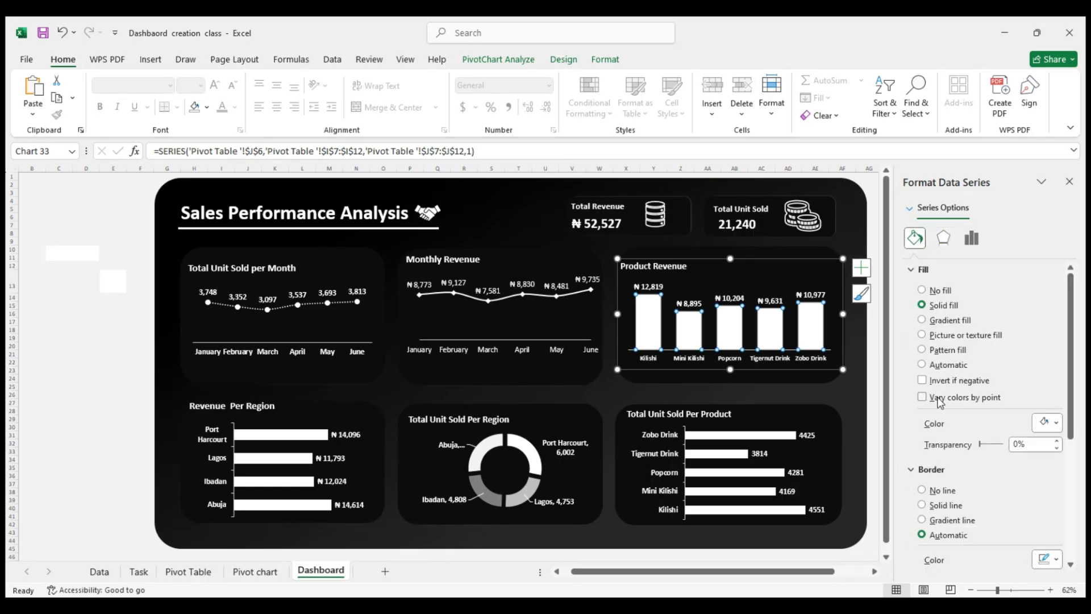
pyautogui.click(922, 396)
pyautogui.click(568, 300)
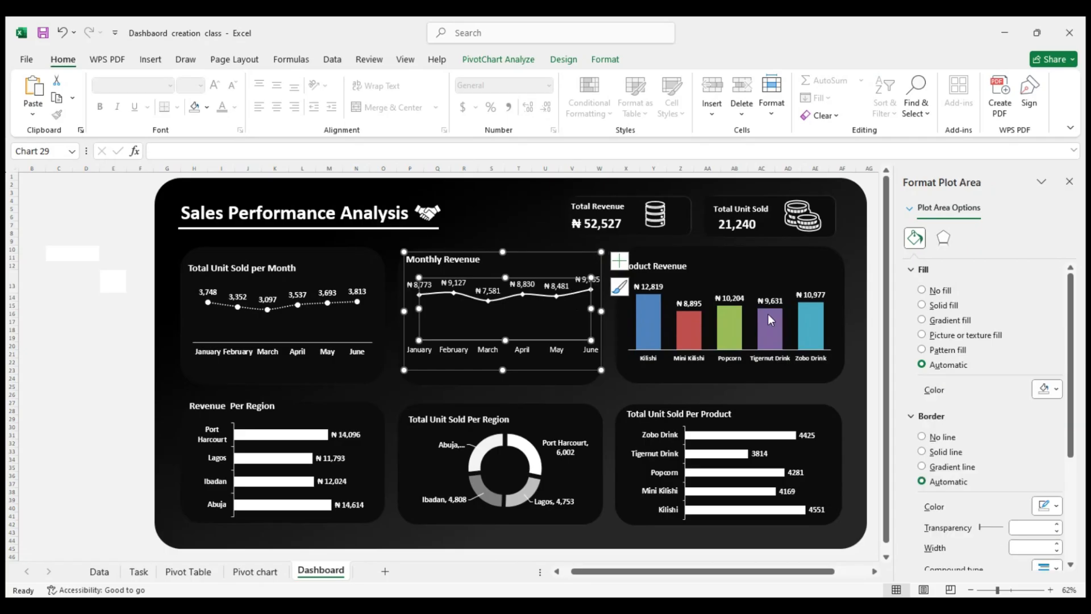
pyautogui.click(931, 416)
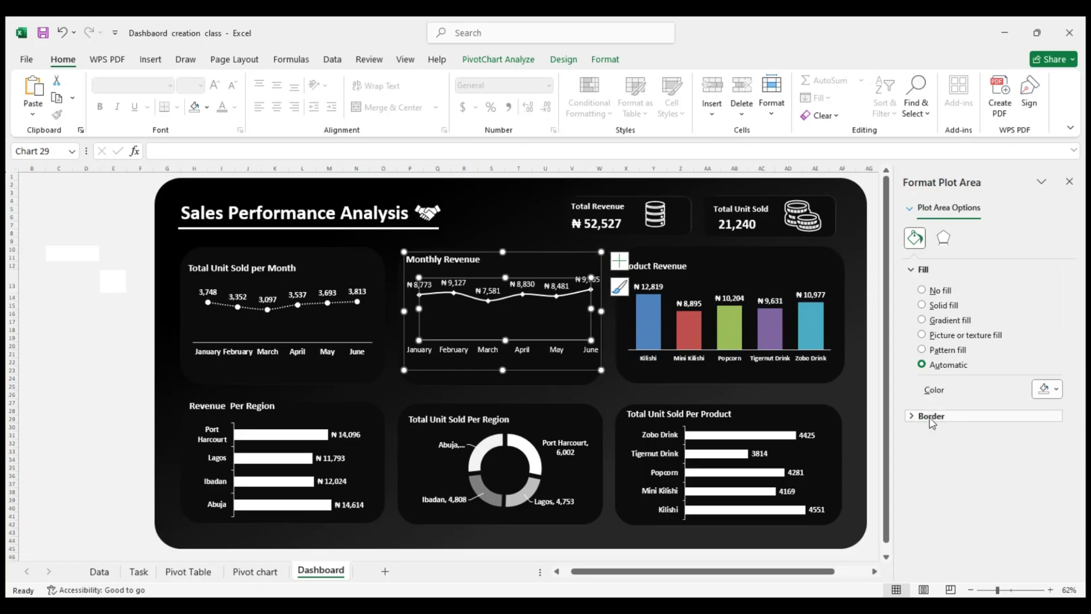
pyautogui.click(930, 419)
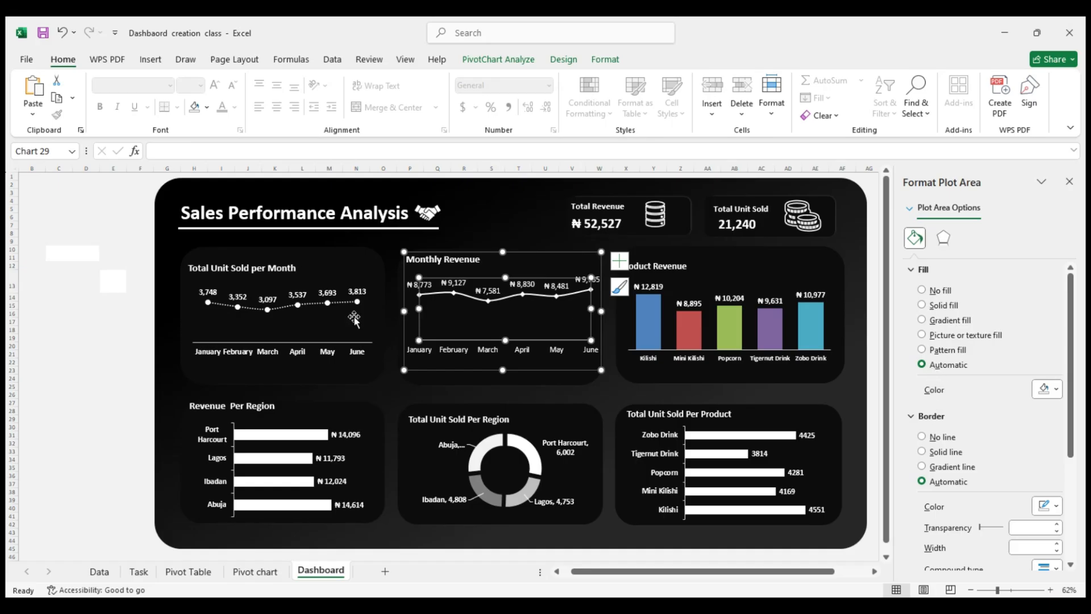
pyautogui.click(325, 318)
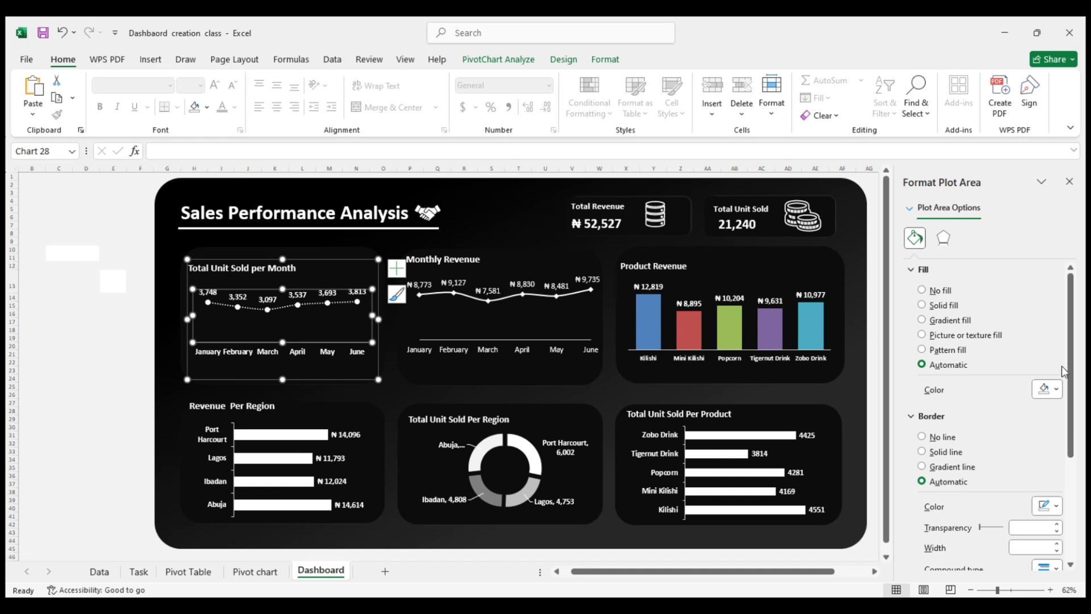
pyautogui.moveTo(1072, 369); pyautogui.dragTo(1047, 343)
# Undo the varied column colors and the last move of the Total Revenue card, and deselect the card
pyautogui.hotkey('ctrl', 'z')
pyautogui.hotkey('ctrl', 'z')
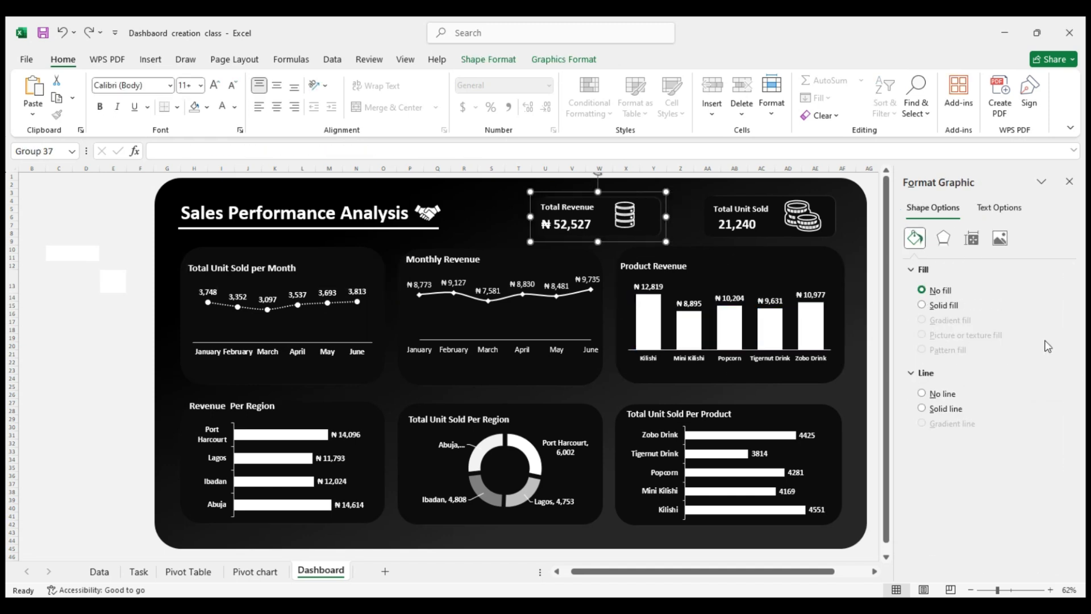
pyautogui.click(57, 328)
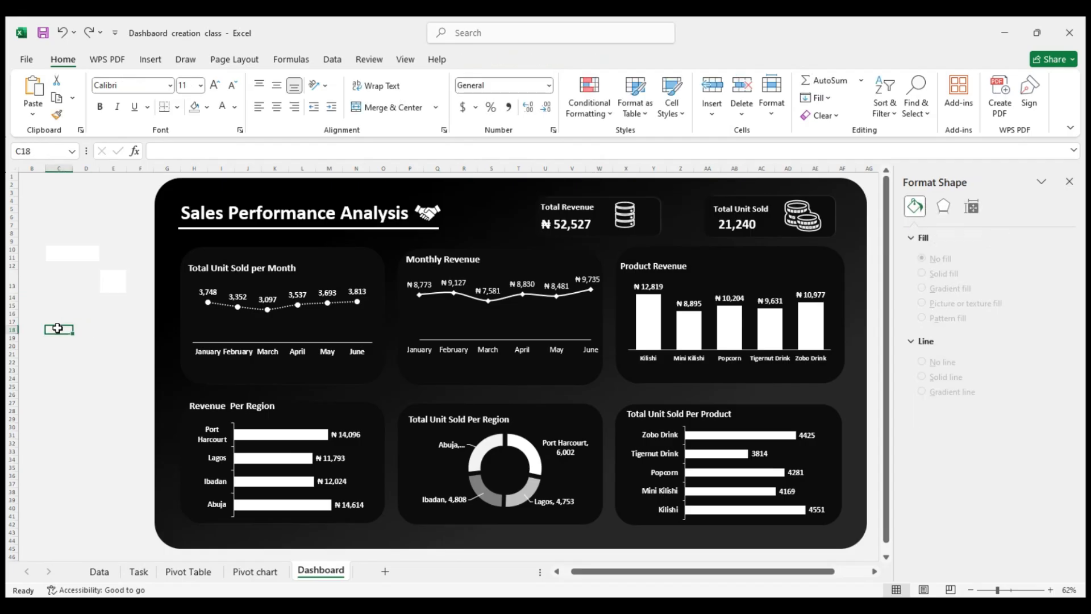